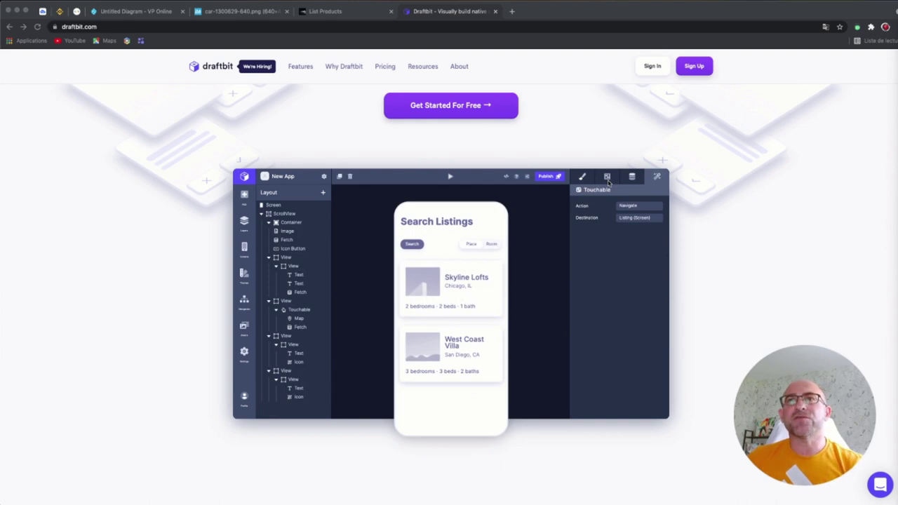
Browse Draftbit's Starter, Professional and Enterprise pricing plans, then return to Notion's List Products table
click(390, 67)
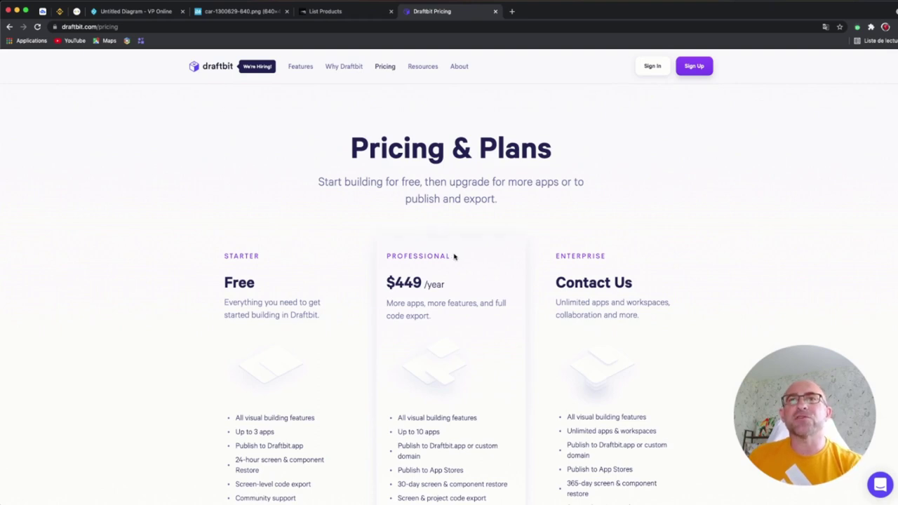
scroll(454, 256, down, 2)
scroll(481, 273, down, 2)
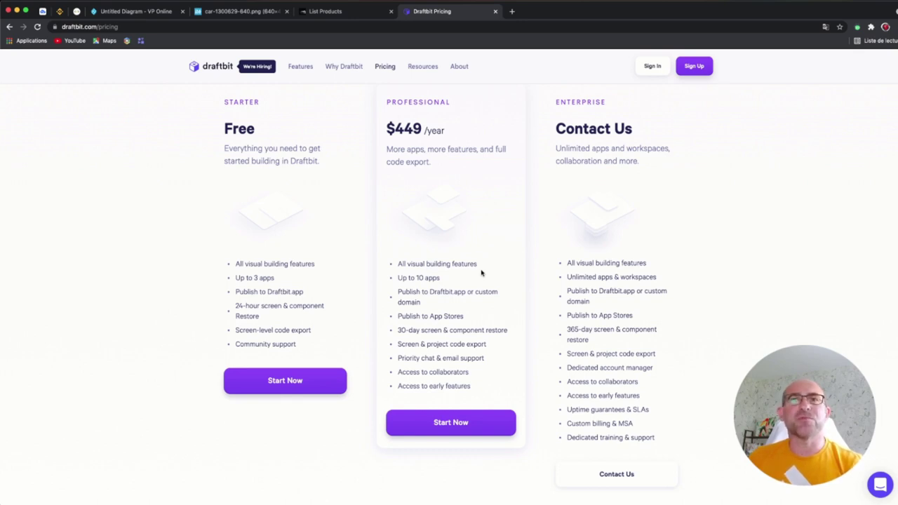
scroll(482, 277, up, 3)
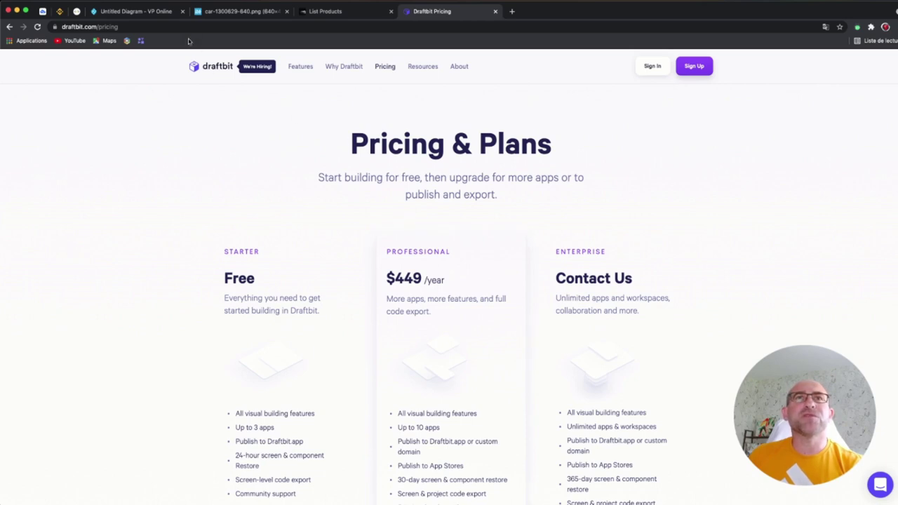
click(320, 13)
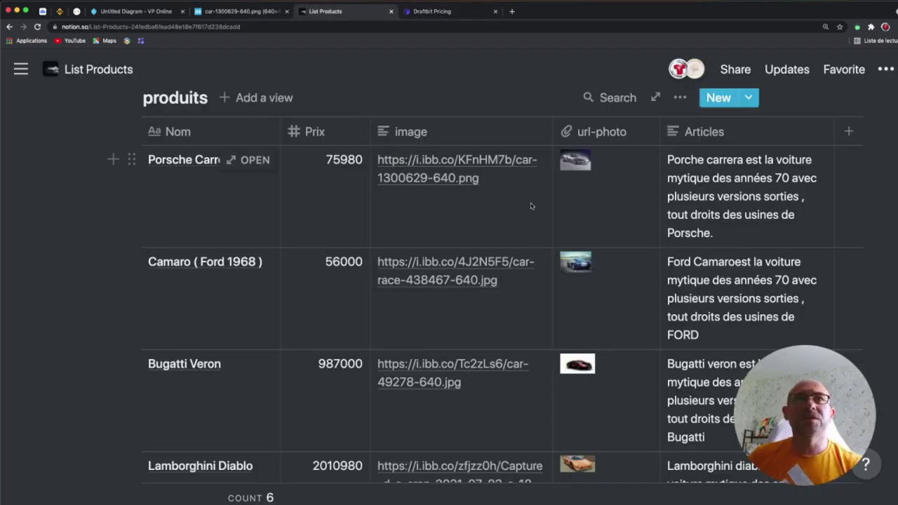
scroll(505, 214, up, 1)
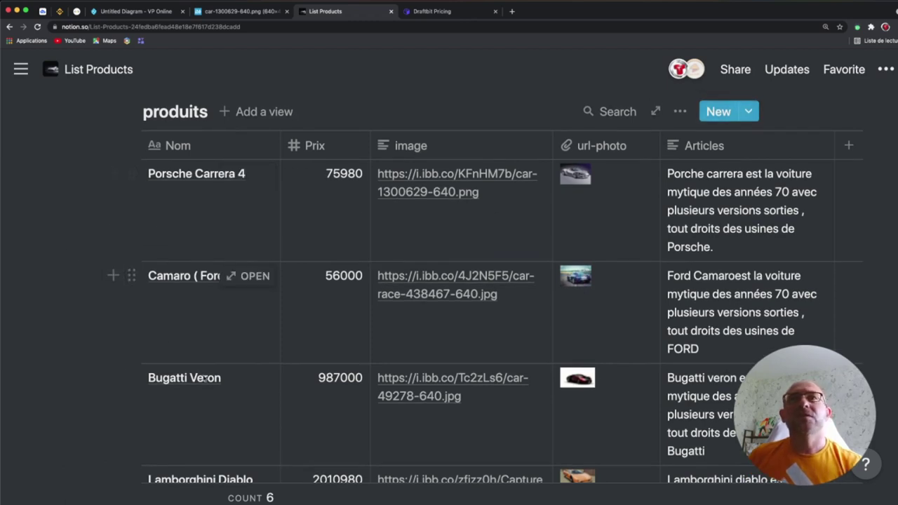
scroll(377, 383, up, 3)
mouse_move(196, 234)
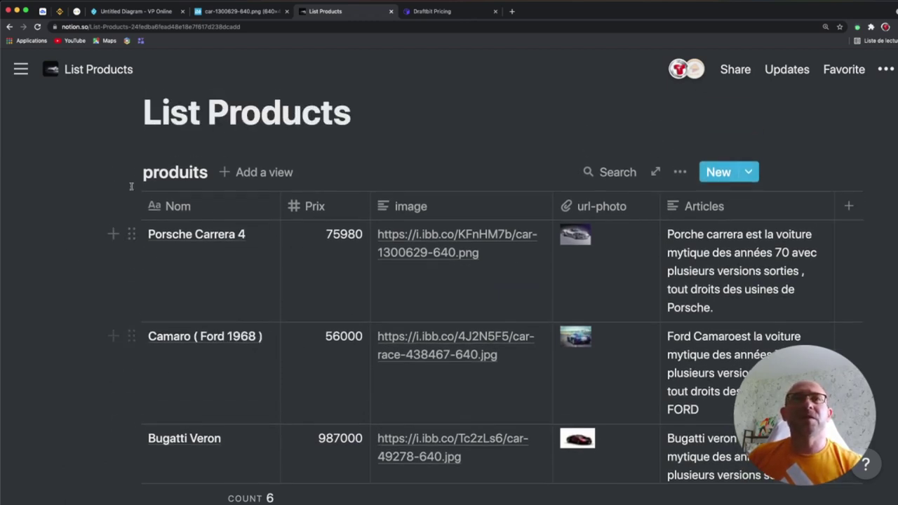
scroll(186, 257, down, 2)
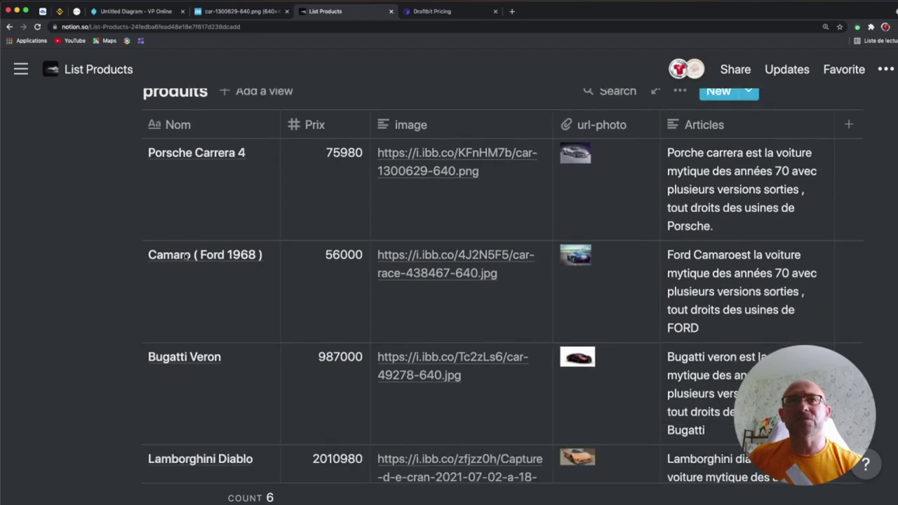
scroll(185, 256, down, 2)
scroll(185, 257, down, 2)
scroll(185, 257, down, 2)
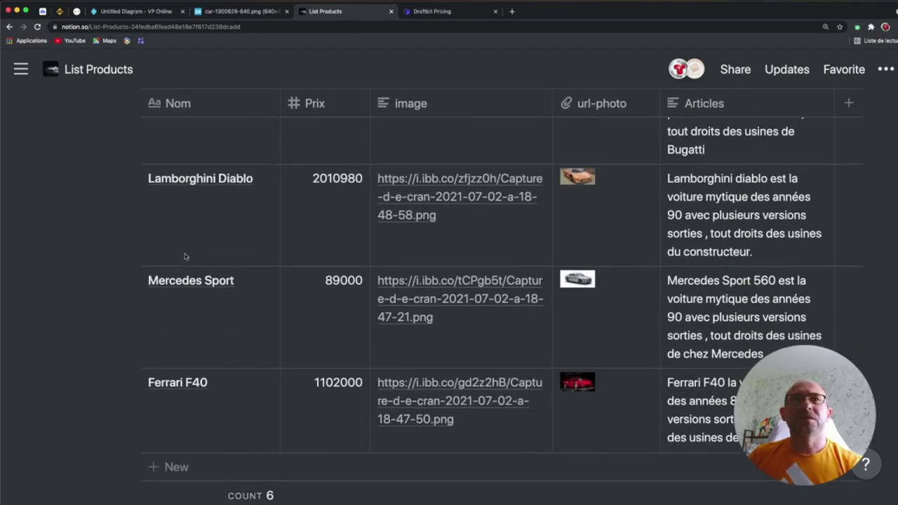
scroll(185, 257, up, 2)
scroll(185, 257, up, 2)
scroll(185, 257, up, 5)
scroll(185, 257, up, 2)
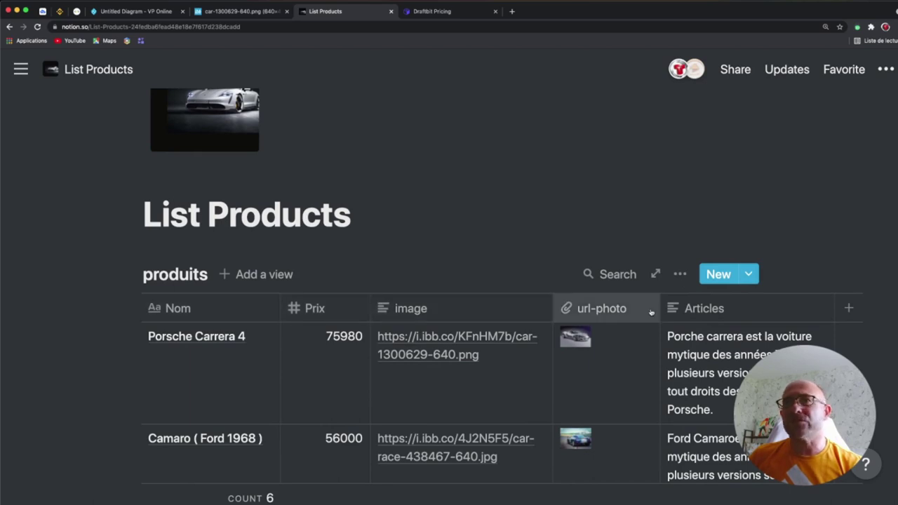
click(256, 307)
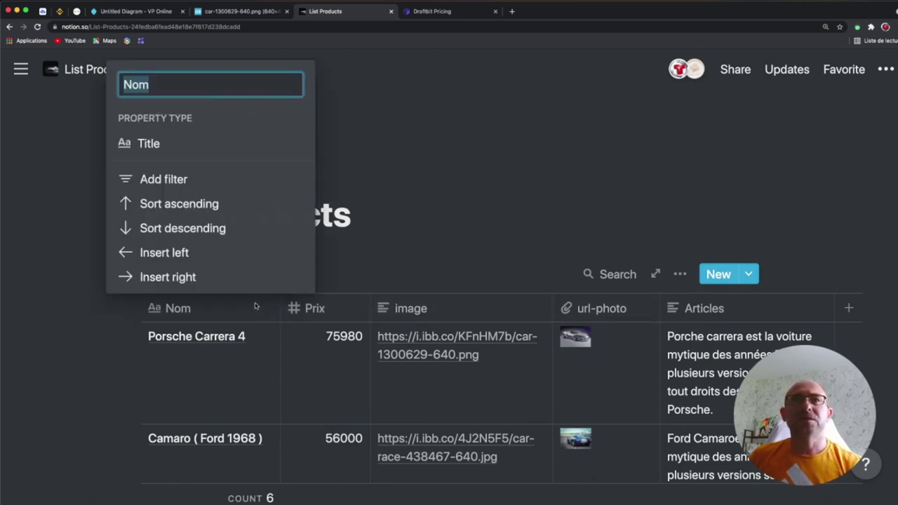
click(347, 311)
click(346, 311)
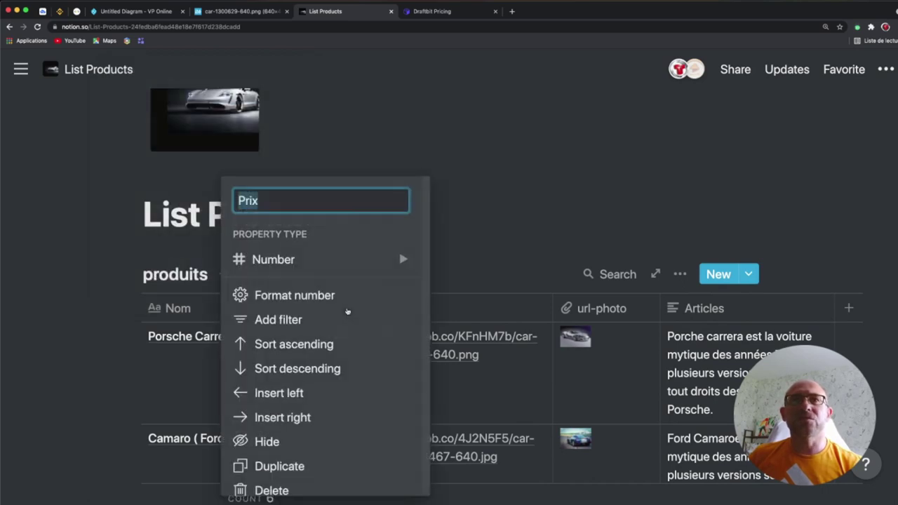
click(296, 261)
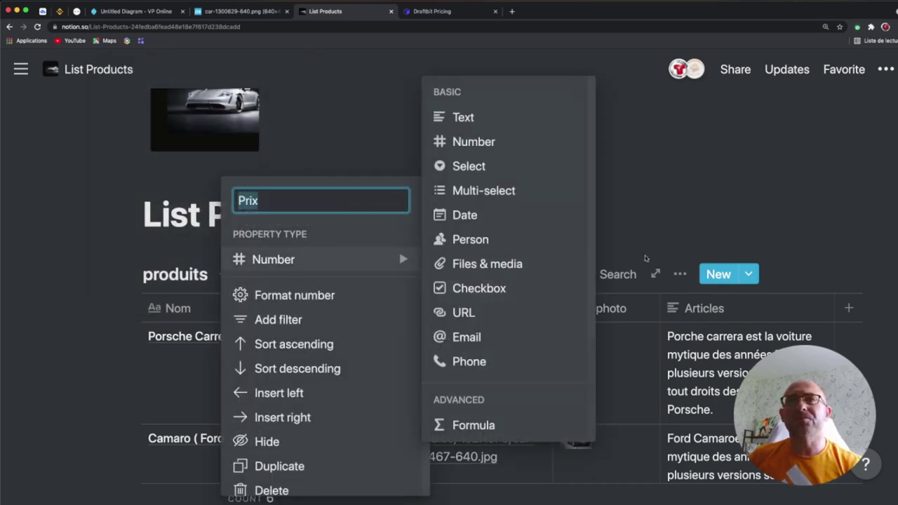
key(Escape)
click(492, 309)
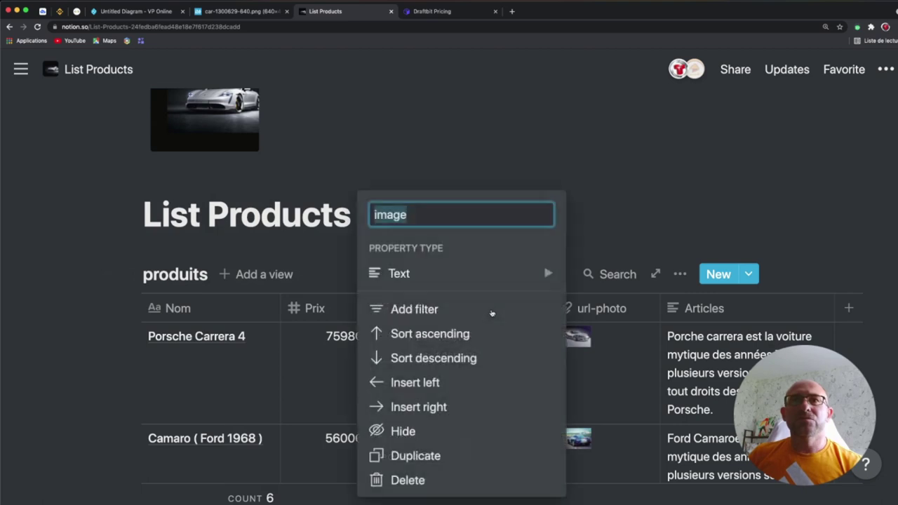
click(513, 280)
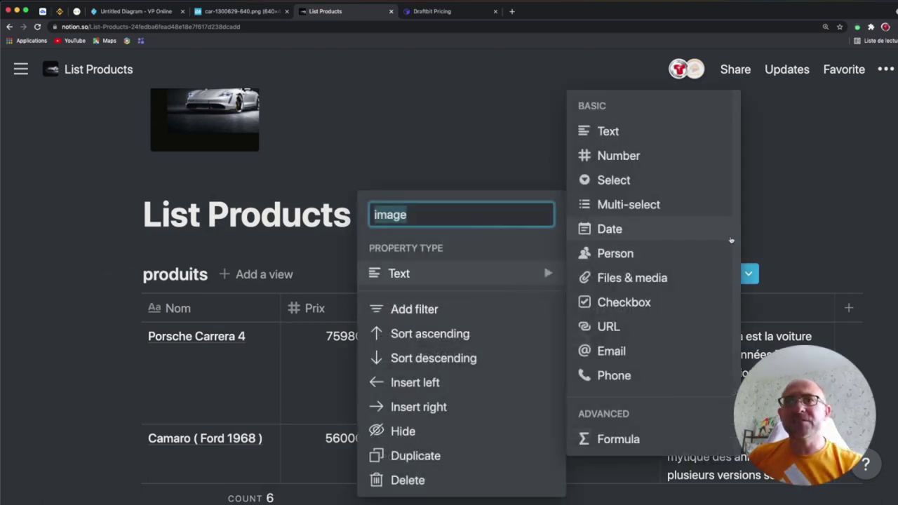
key(Escape)
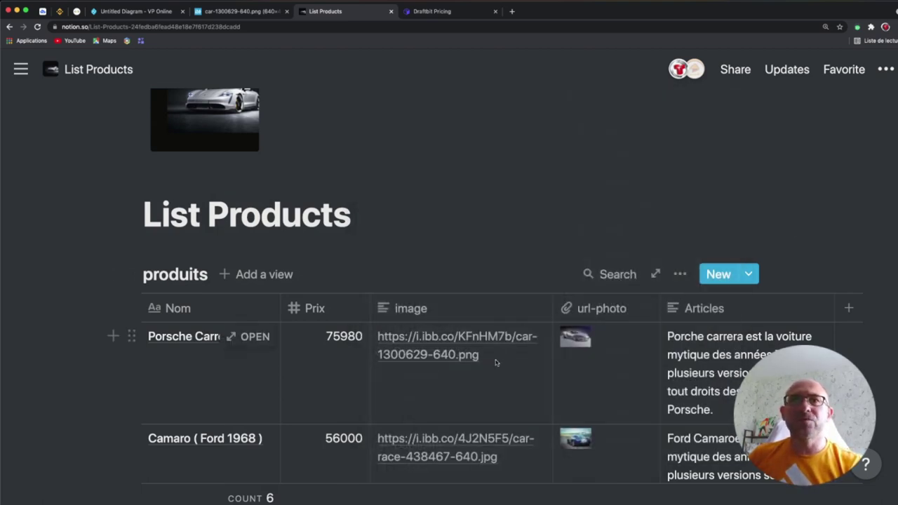
click(419, 353)
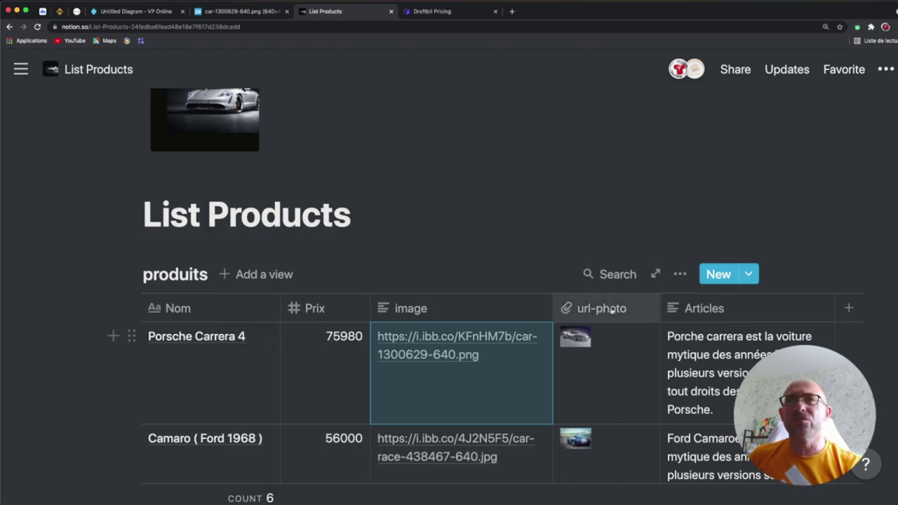
click(636, 309)
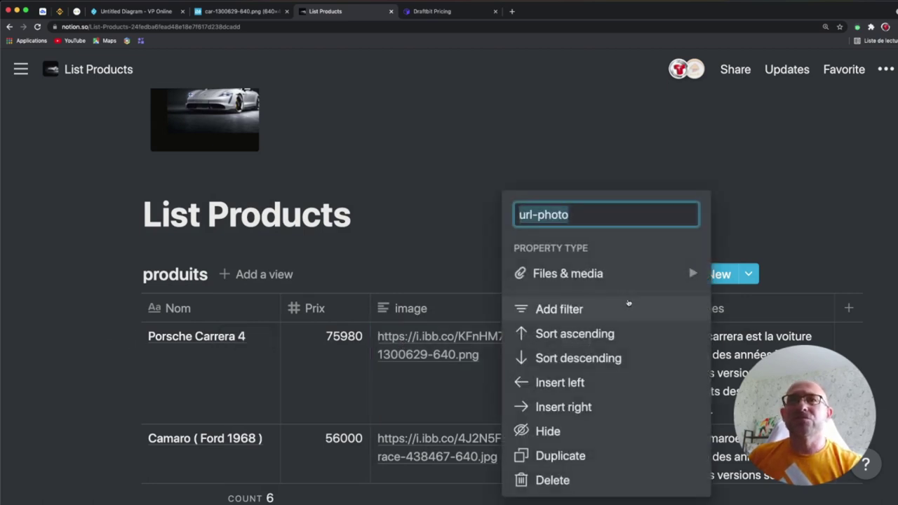
key(Escape)
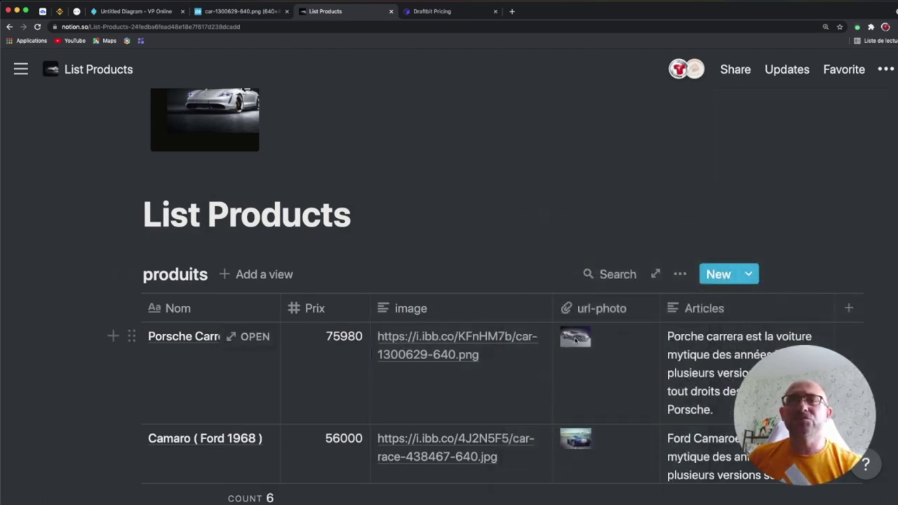
mouse_move(184, 336)
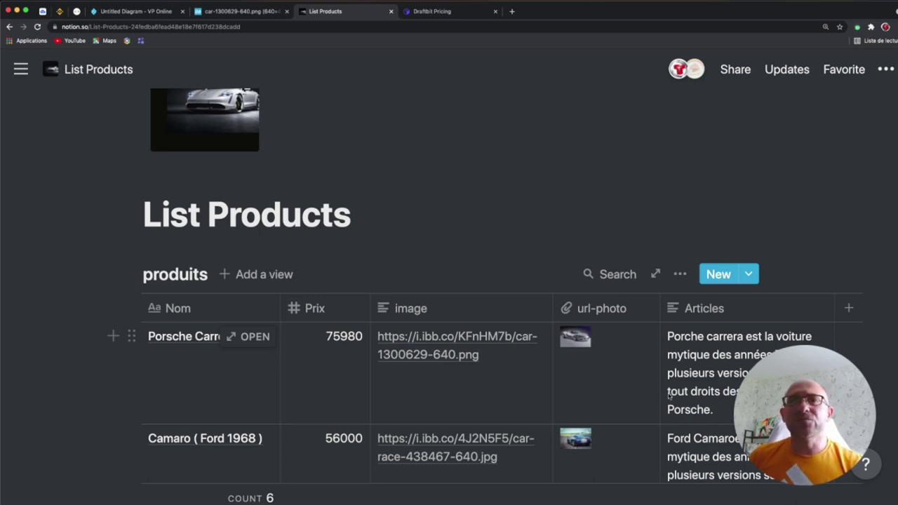
click(493, 364)
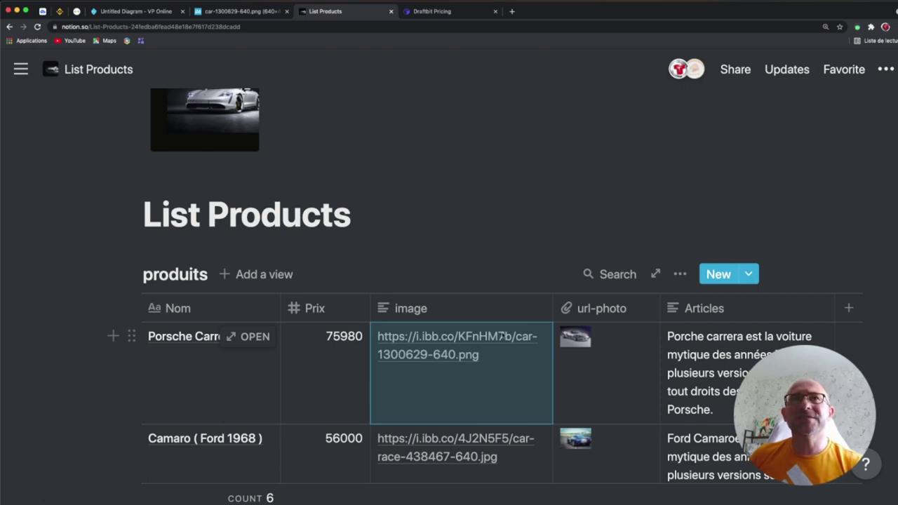
Trim the hosted Porsche image URL to the ImgBB domain, then return to List Products
click(247, 14)
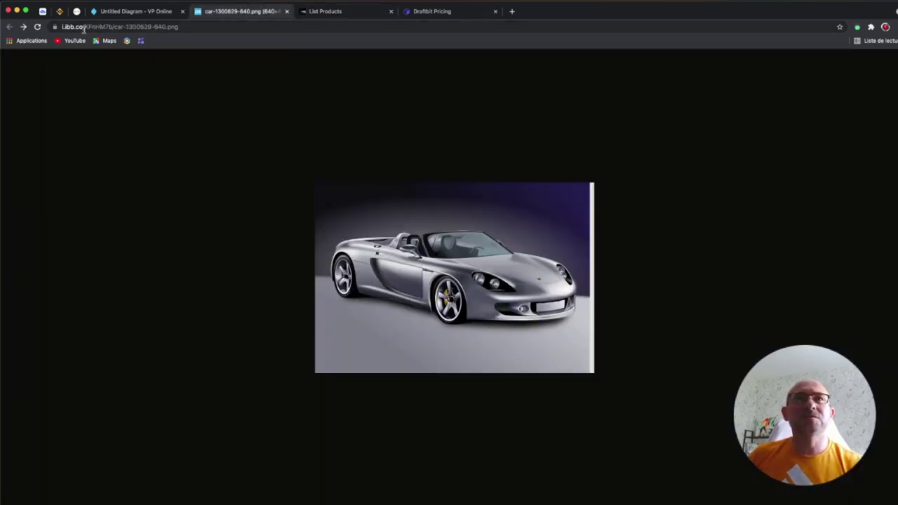
drag(178, 29, 83, 28)
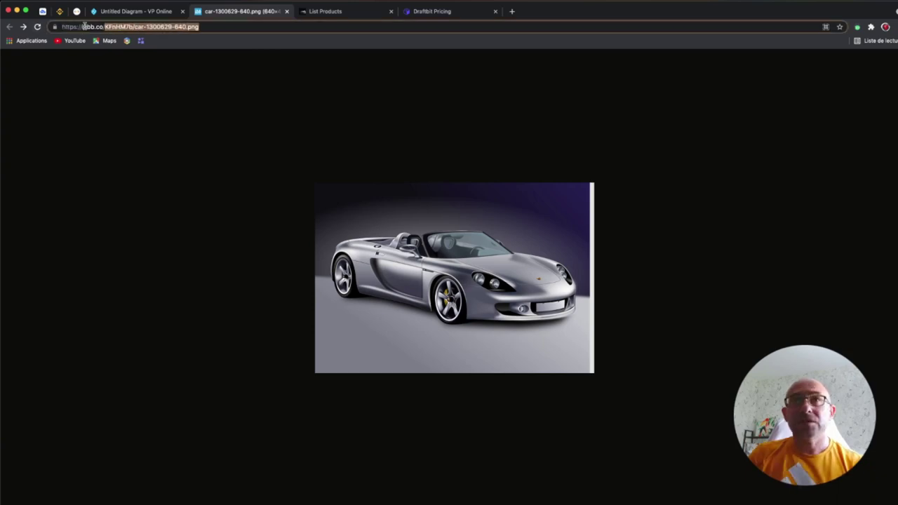
key(BackSpace)
key(Return)
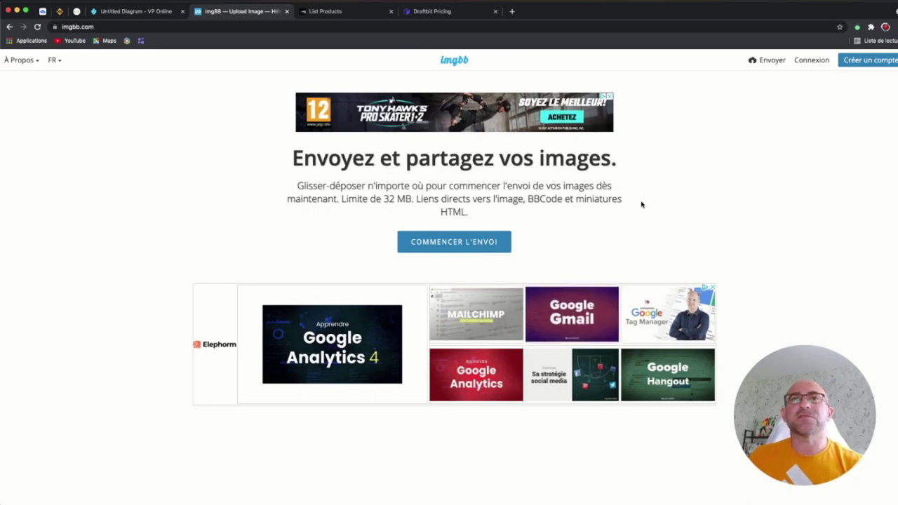
click(317, 11)
mouse_move(429, 346)
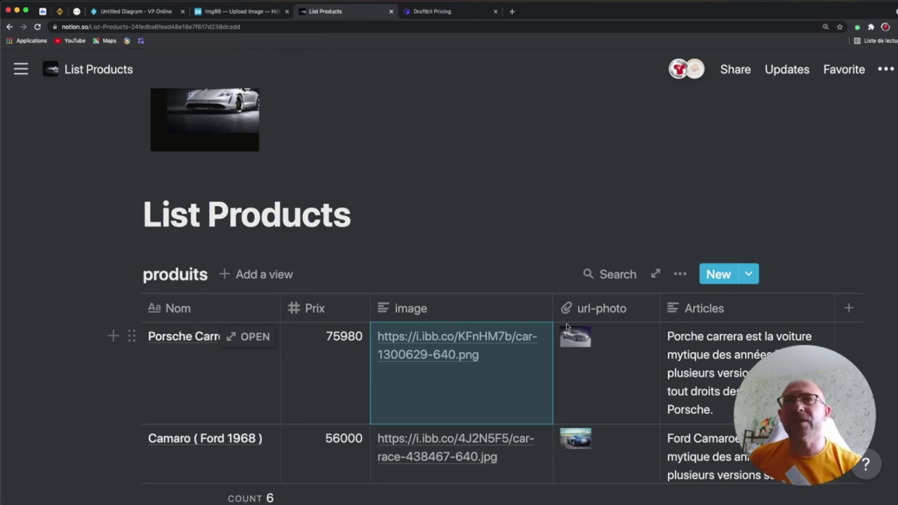
Preview and close the Porsche row's url-photo attachment, then scroll through the car table
click(603, 343)
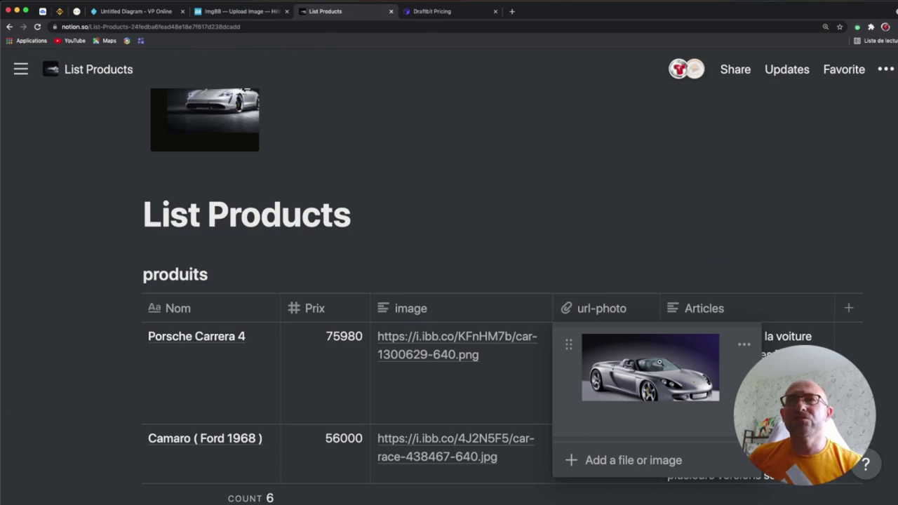
click(584, 268)
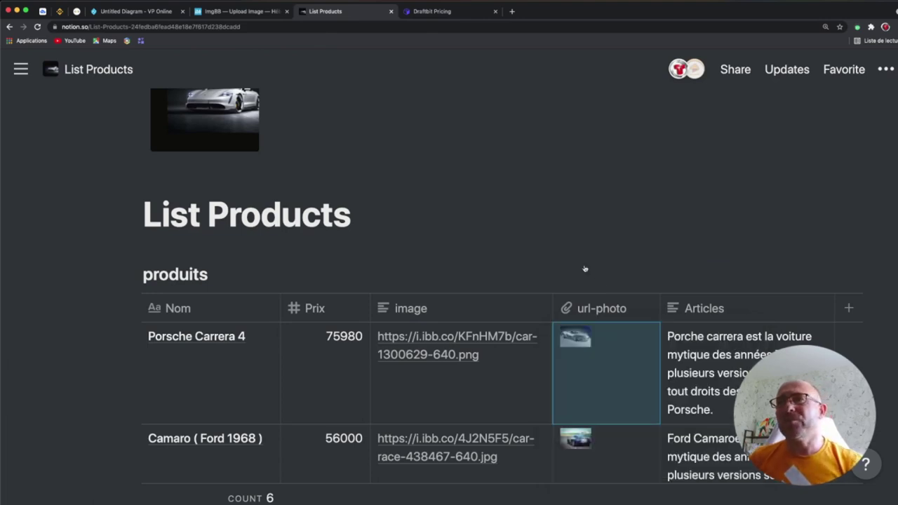
scroll(584, 268, down, 1)
scroll(584, 268, down, 5)
scroll(584, 268, down, 4)
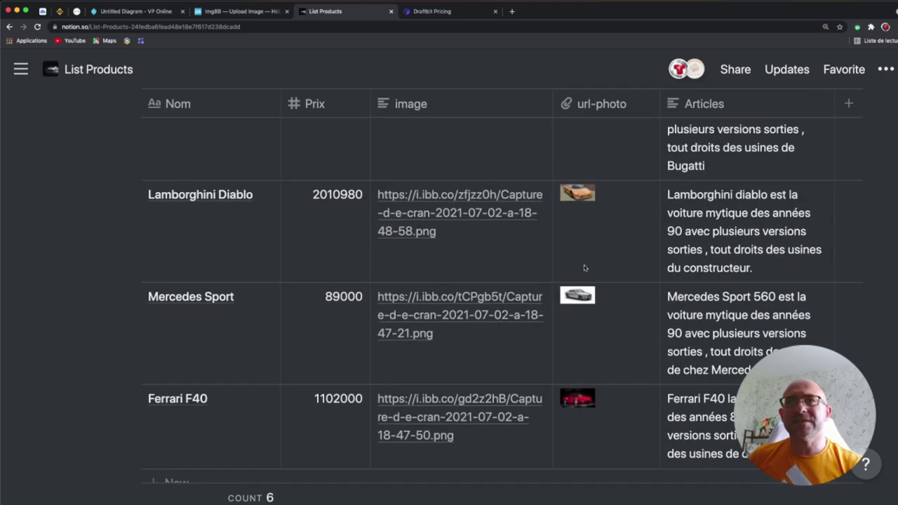
scroll(584, 267, up, 6)
scroll(584, 268, up, 4)
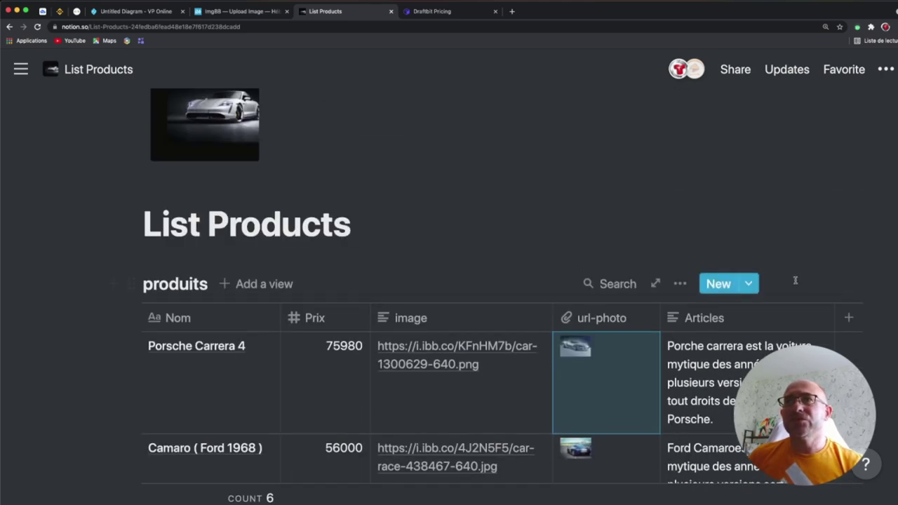
Check the produits database's New templates and context options, then switch to the VP Online diagram
click(751, 285)
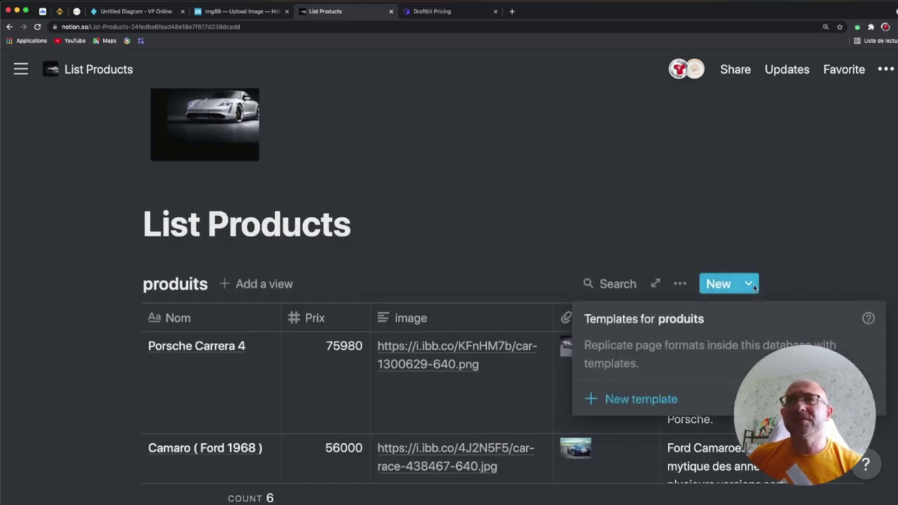
right_click(724, 256)
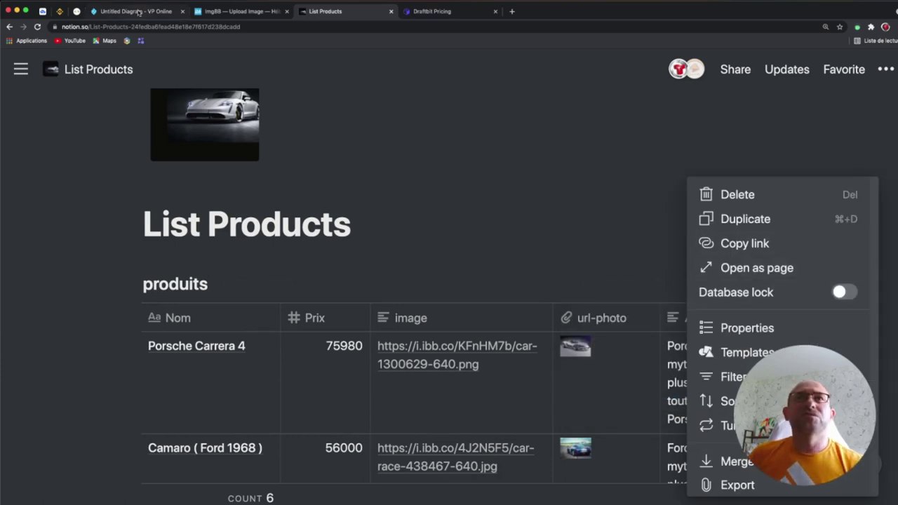
click(138, 12)
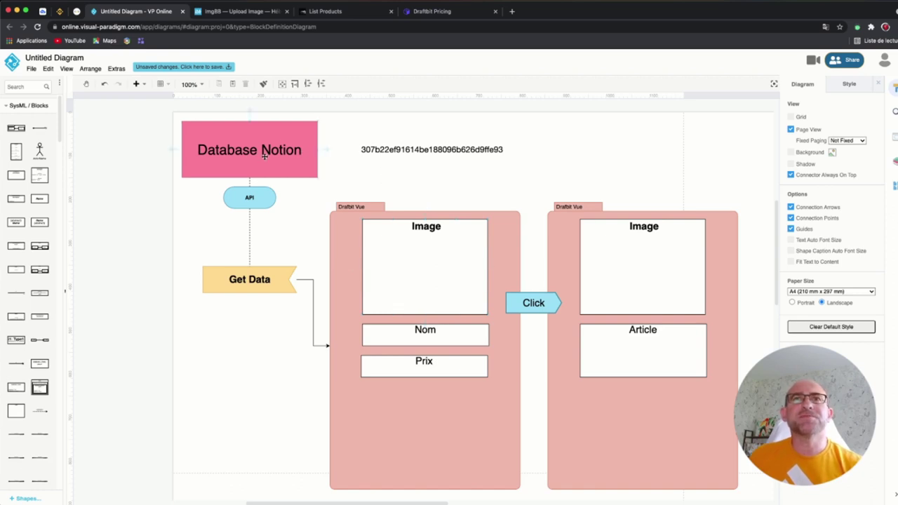
click(351, 154)
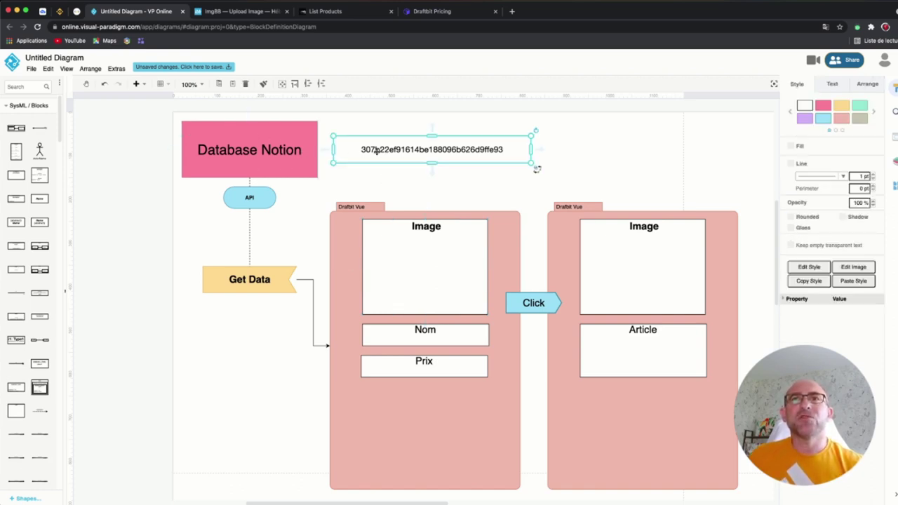
click(265, 200)
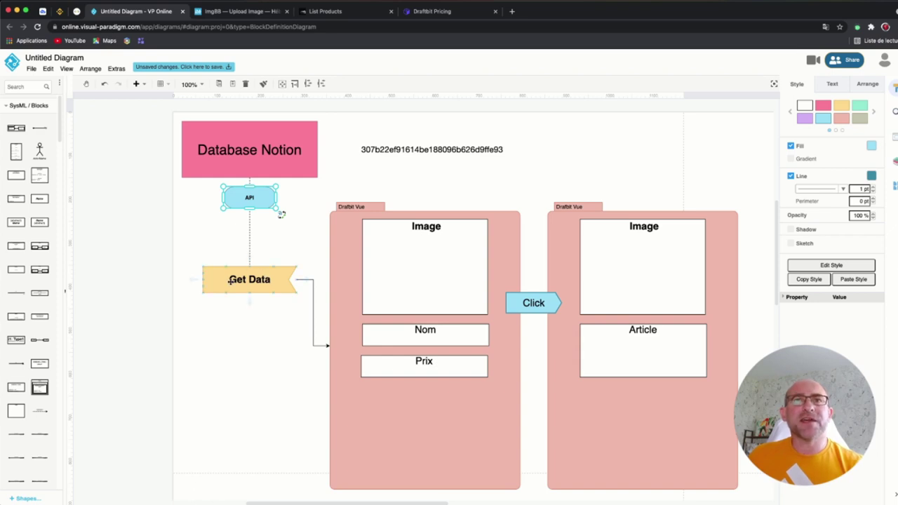
click(228, 281)
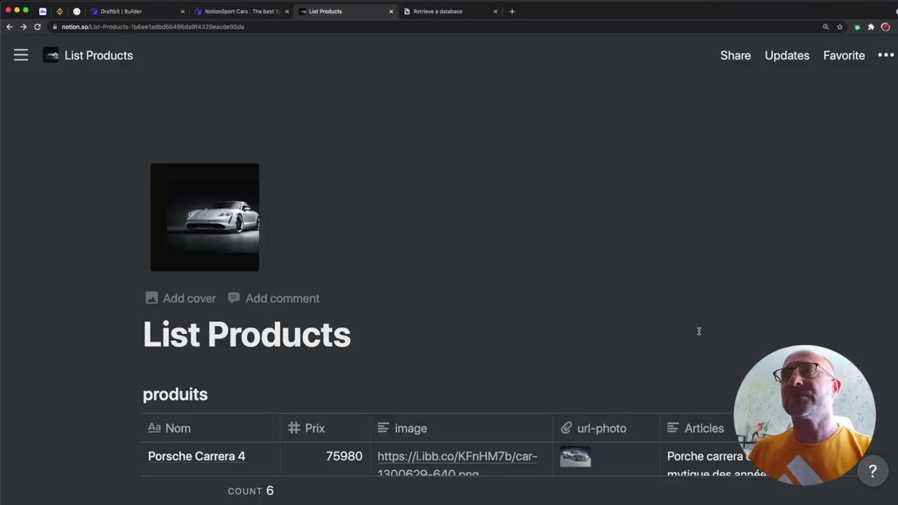
Scroll the List Products page and look over the produits database options
scroll(699, 331, down, 3)
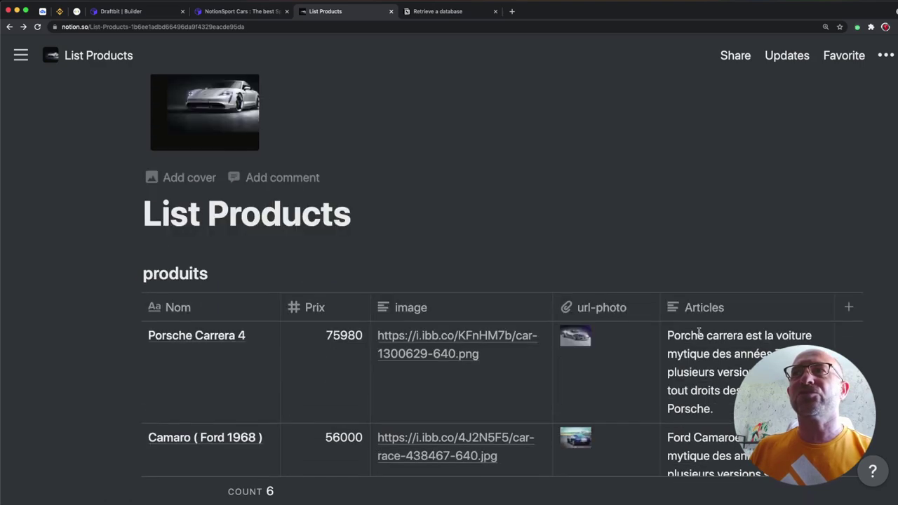
scroll(699, 331, down, 2)
scroll(698, 331, down, 2)
scroll(698, 335, down, 2)
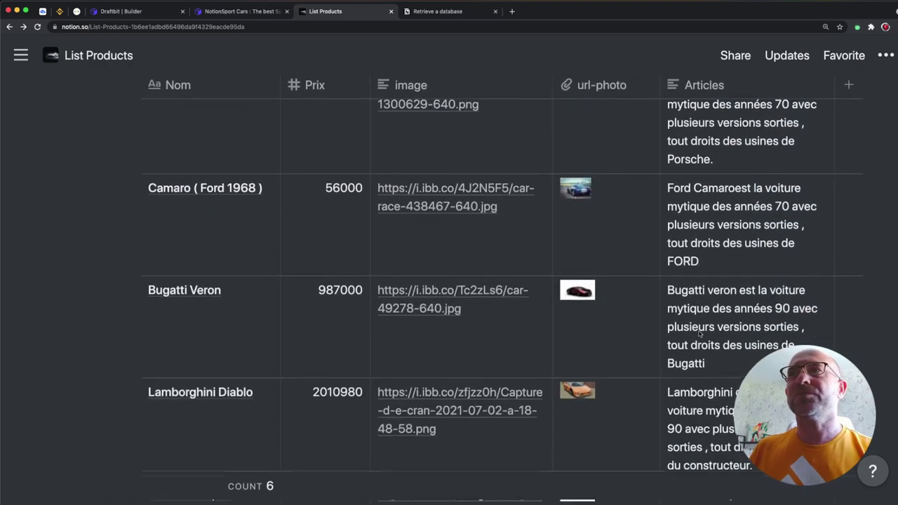
scroll(699, 335, up, 1)
scroll(698, 335, up, 3)
scroll(699, 335, up, 1)
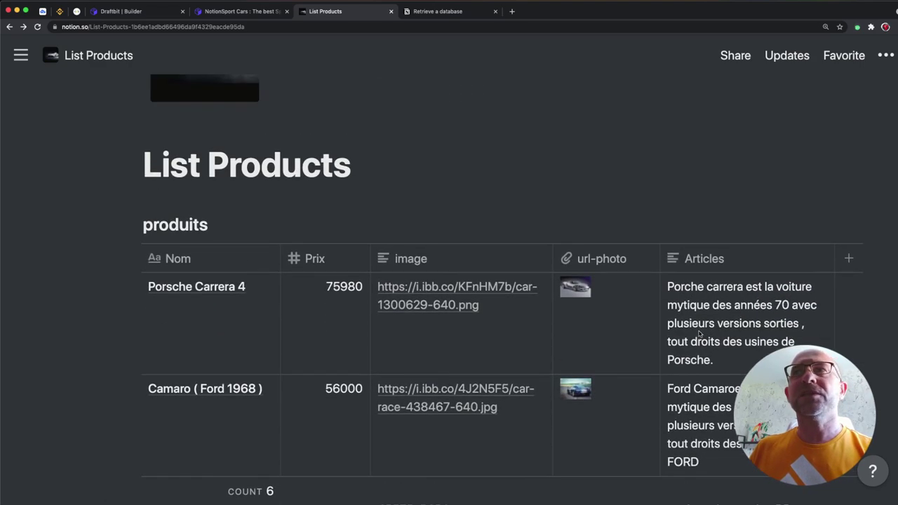
scroll(699, 334, down, 1)
scroll(699, 334, down, 1)
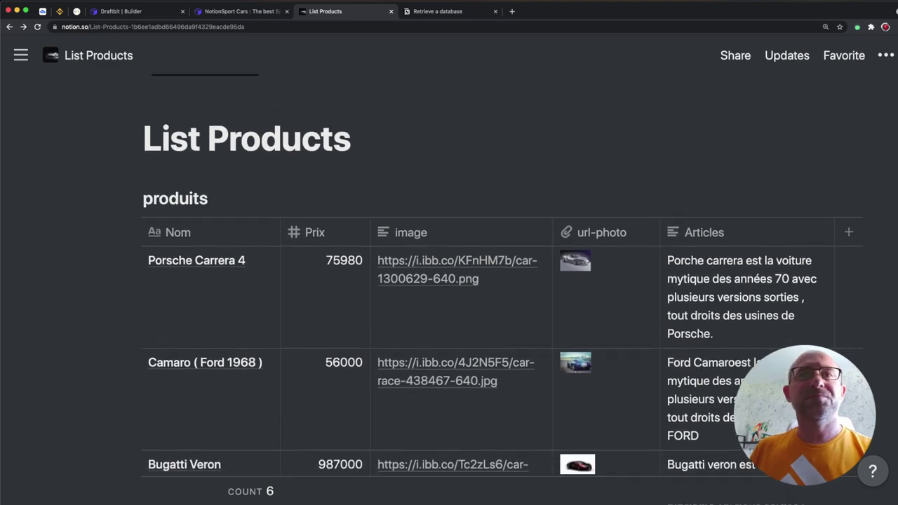
scroll(699, 335, down, 2)
scroll(698, 334, down, 2)
scroll(699, 335, up, 6)
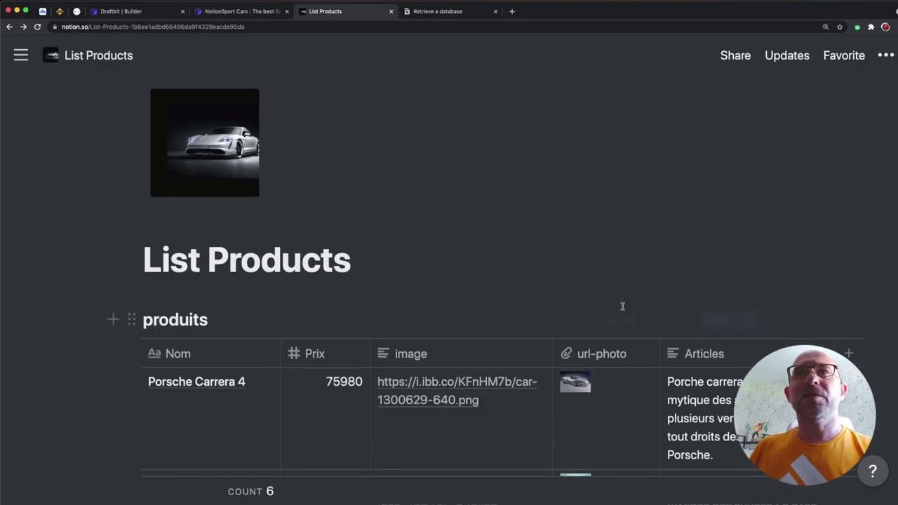
mouse_move(679, 320)
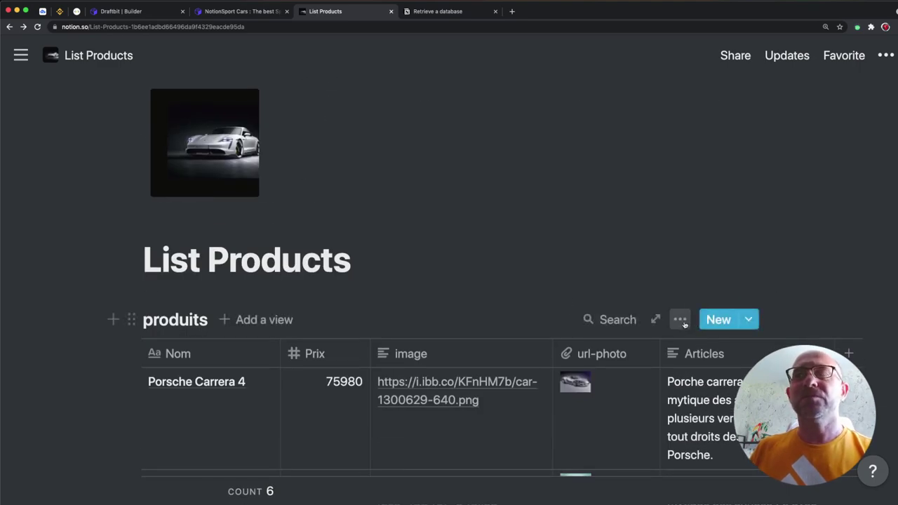
click(680, 320)
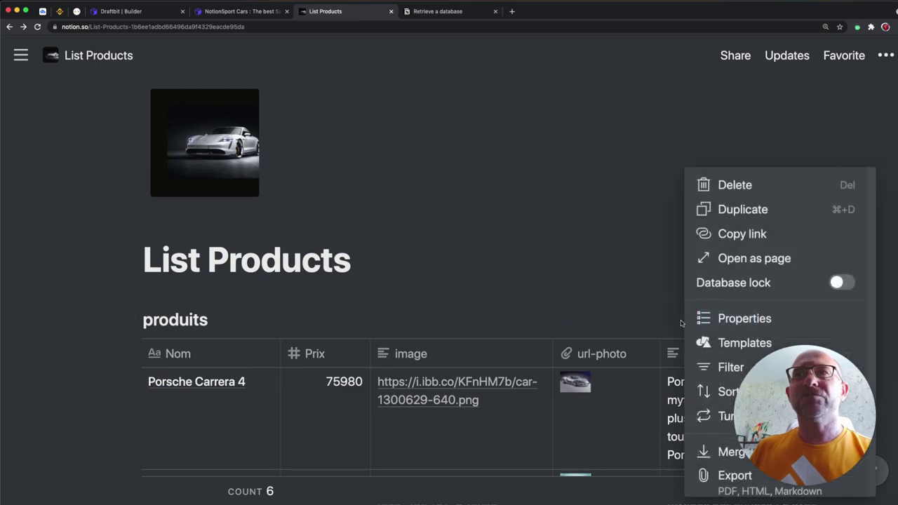
click(622, 268)
scroll(620, 267, down, 3)
scroll(620, 268, down, 4)
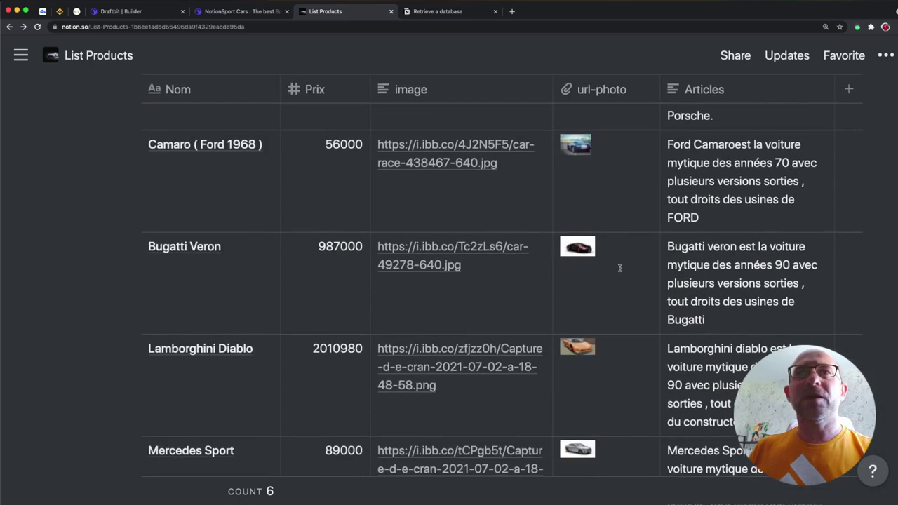
scroll(620, 268, down, 5)
scroll(620, 270, down, 2)
scroll(620, 271, down, 3)
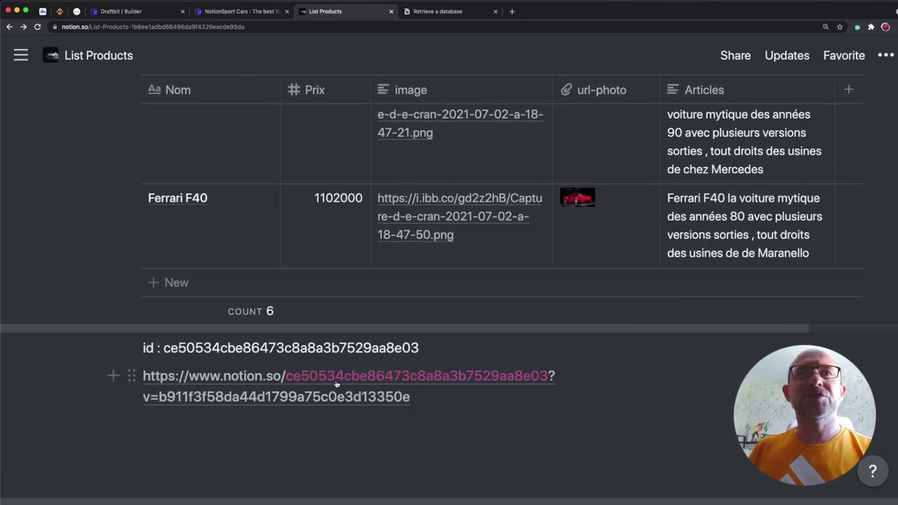
mouse_move(306, 379)
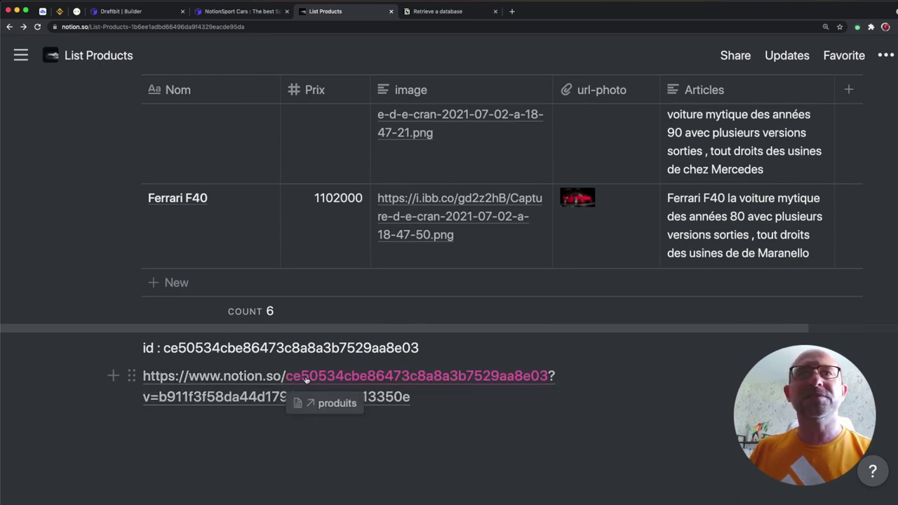
Copy the produits database id with Copier, then switch to the NoCodeAPI dashboard
drag(163, 348, 418, 348)
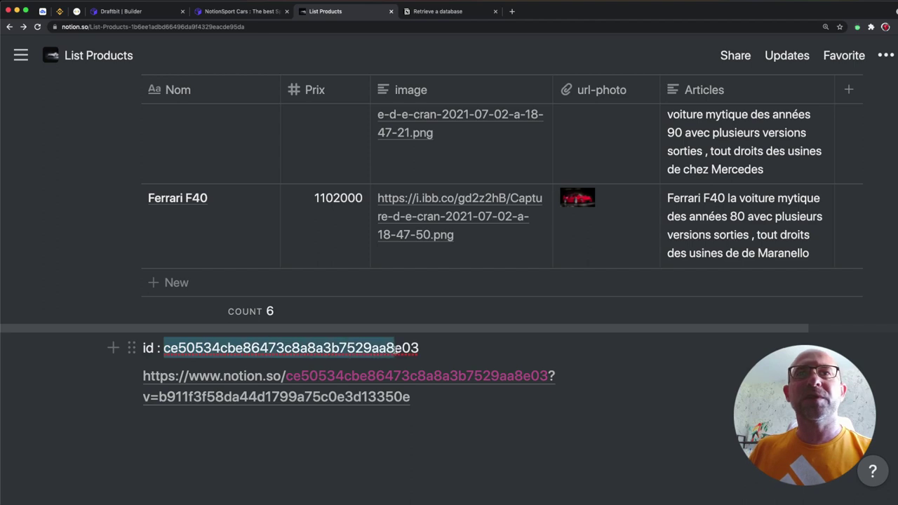
right_click(405, 349)
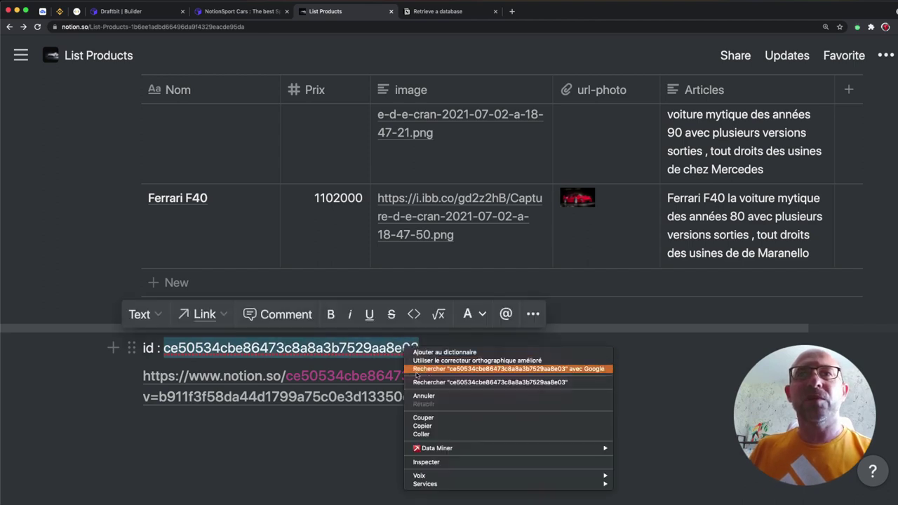
click(430, 427)
click(361, 428)
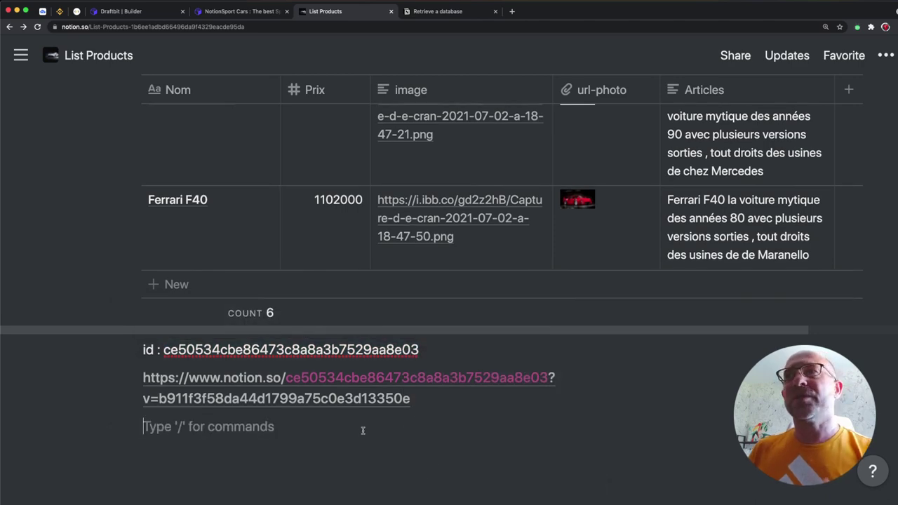
scroll(363, 430, up, 10)
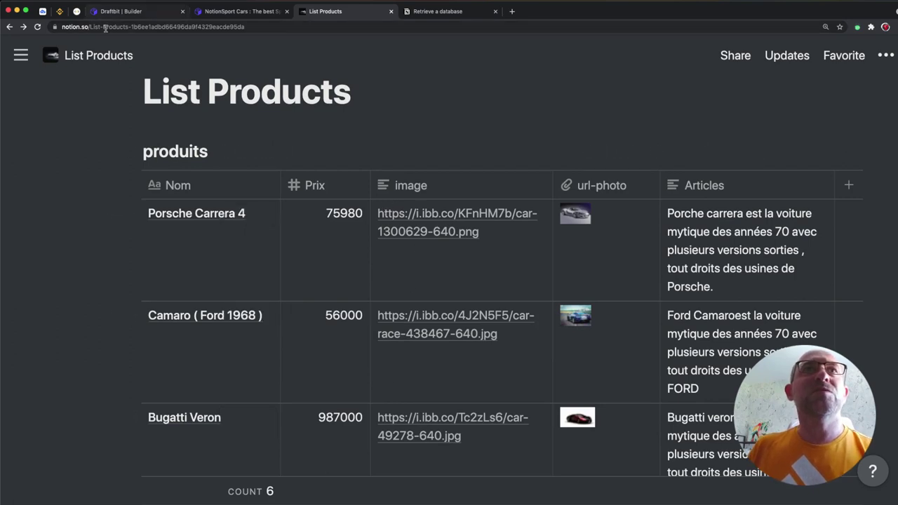
click(77, 12)
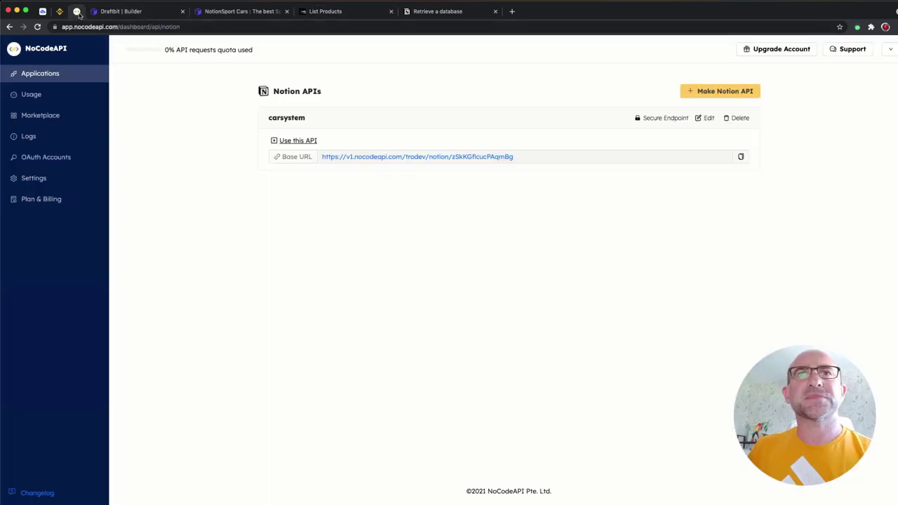
click(63, 116)
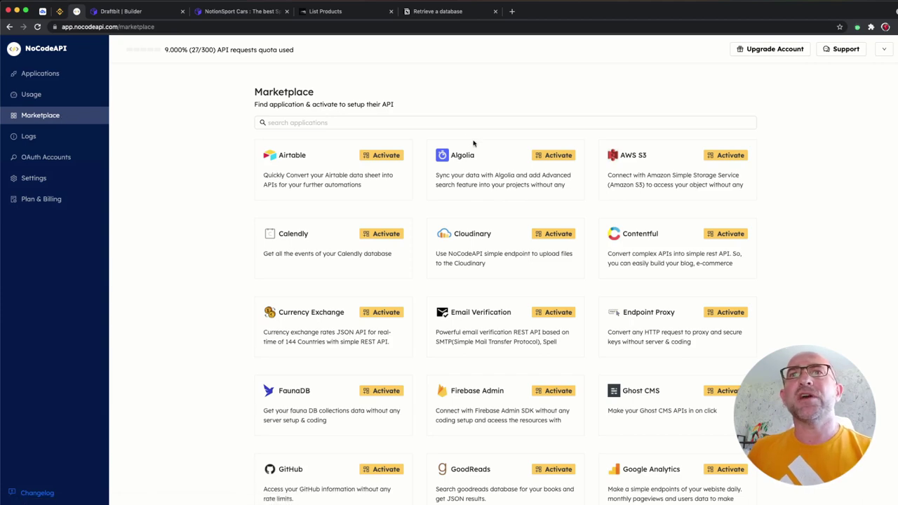
scroll(473, 143, down, 3)
scroll(473, 142, down, 3)
scroll(473, 142, down, 6)
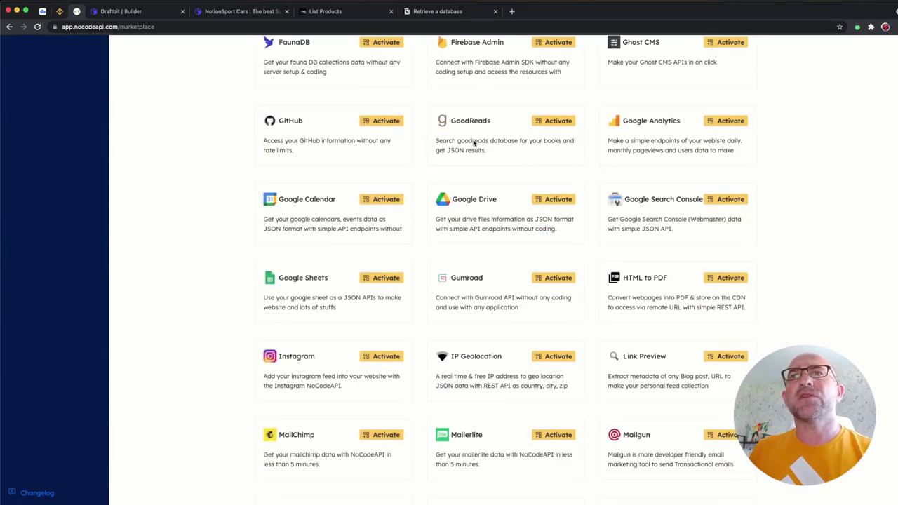
scroll(473, 141, down, 10)
scroll(473, 142, down, 2)
scroll(473, 142, down, 3)
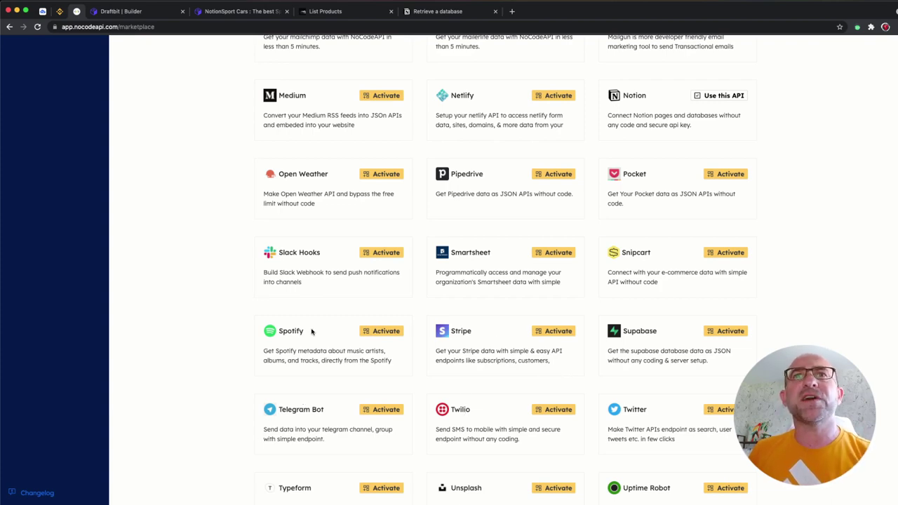
scroll(310, 334, up, 3)
scroll(313, 334, up, 6)
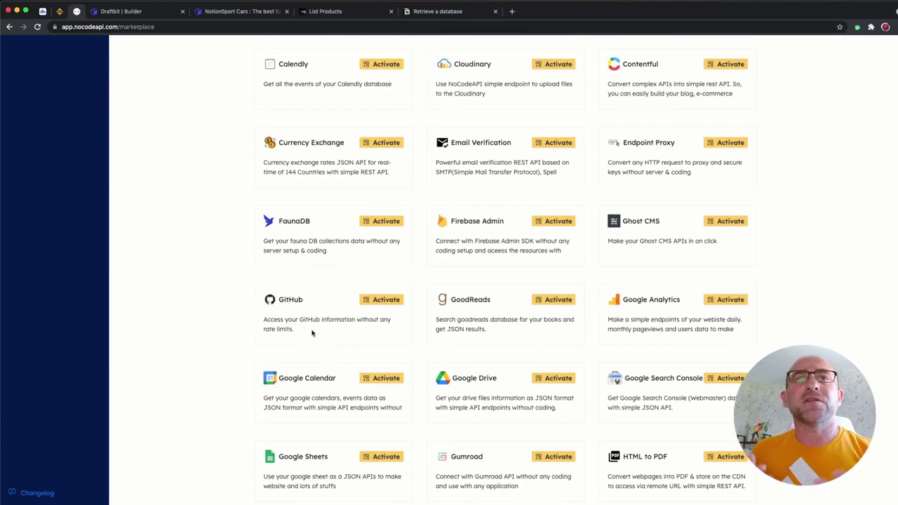
scroll(313, 332, up, 3)
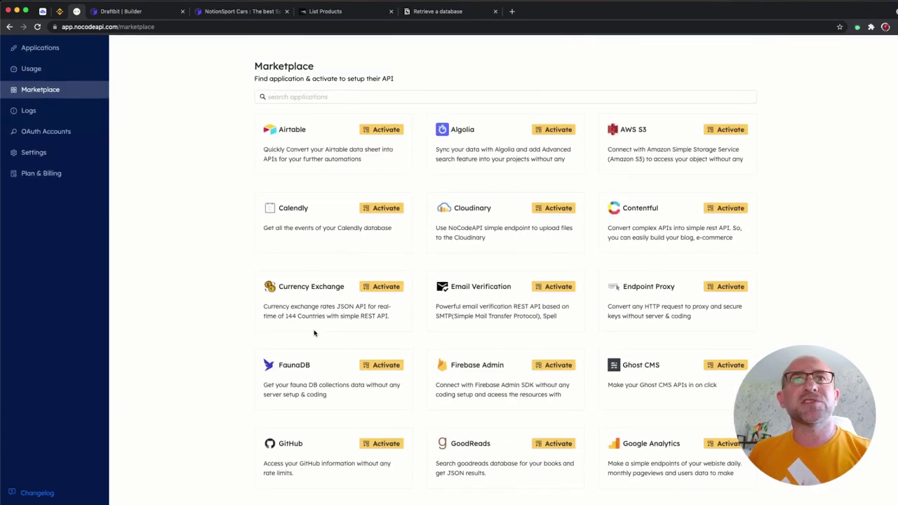
scroll(314, 332, down, 3)
scroll(314, 332, down, 3)
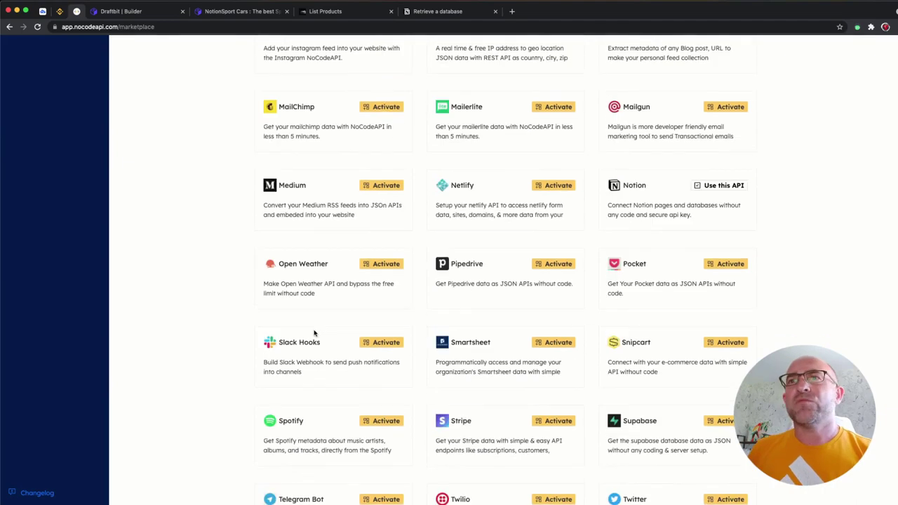
scroll(315, 333, down, 3)
scroll(314, 332, down, 3)
scroll(314, 332, down, 1)
scroll(313, 330, up, 4)
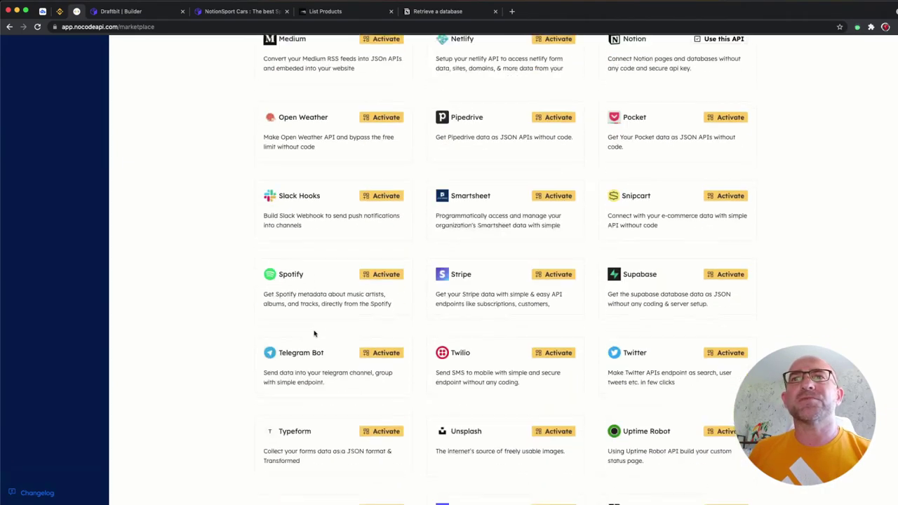
scroll(330, 335, up, 4)
scroll(354, 339, up, 3)
scroll(356, 341, up, 2)
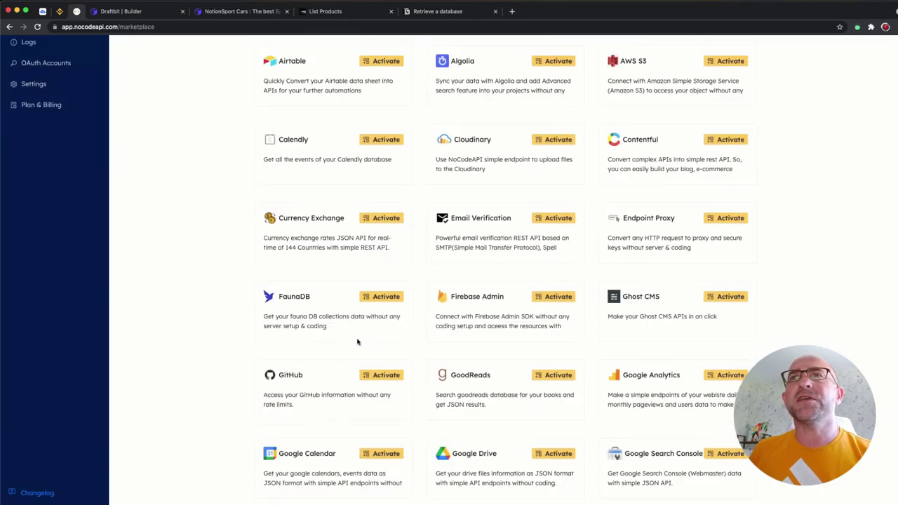
text(notio)
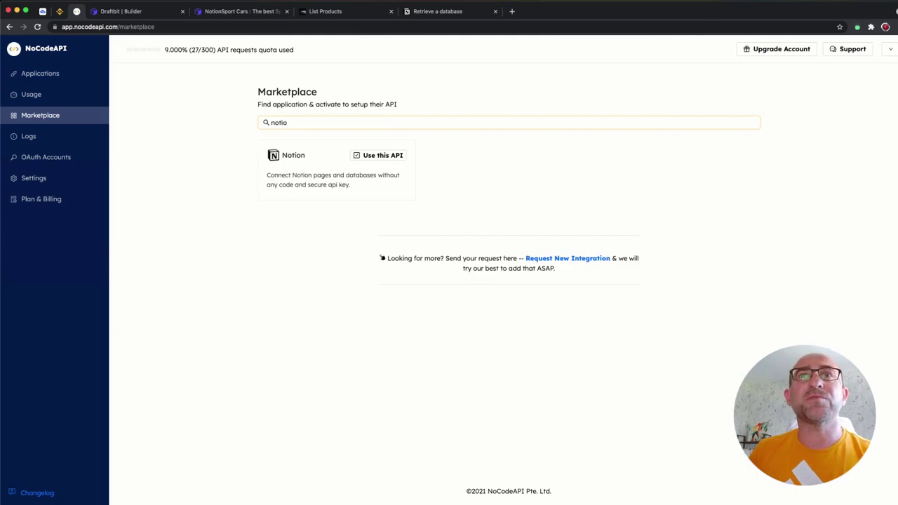
click(373, 156)
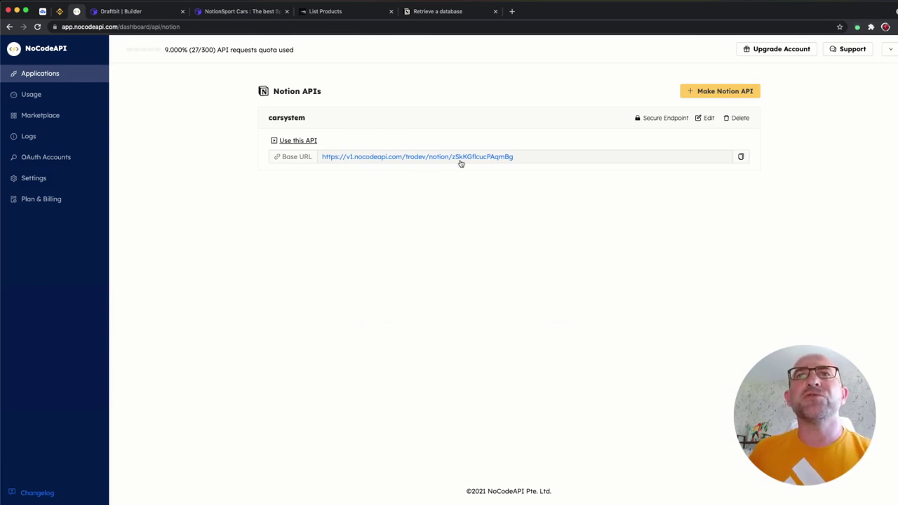
Create a new NoCodeAPI Notion API named 'carbyte', then go to the NotionSport Cars share page
click(712, 92)
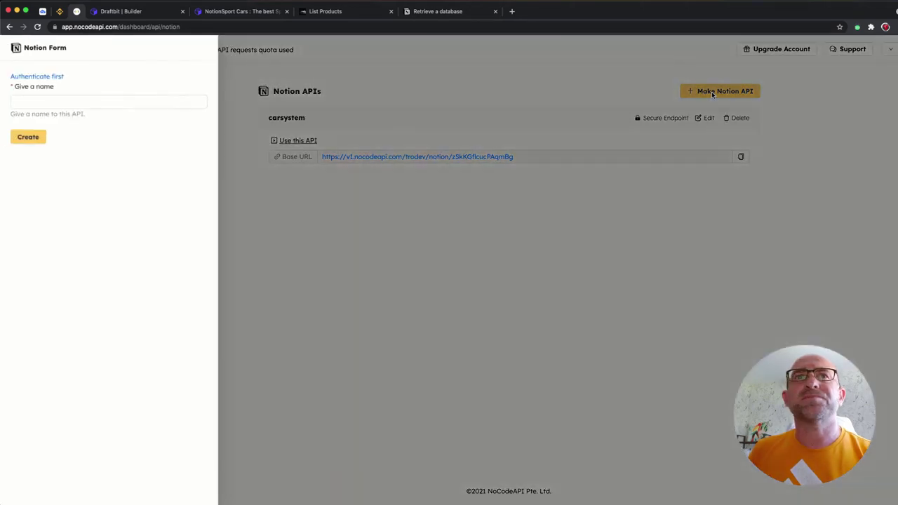
click(83, 136)
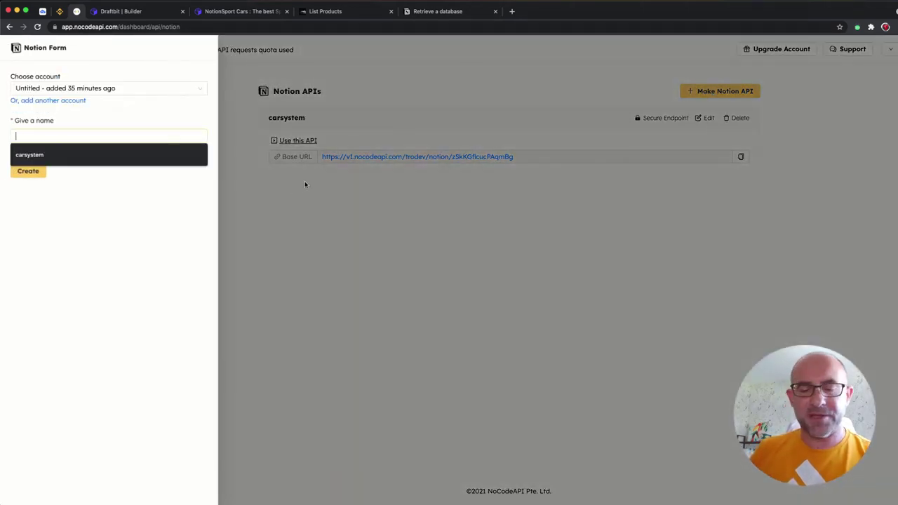
text(carbyte)
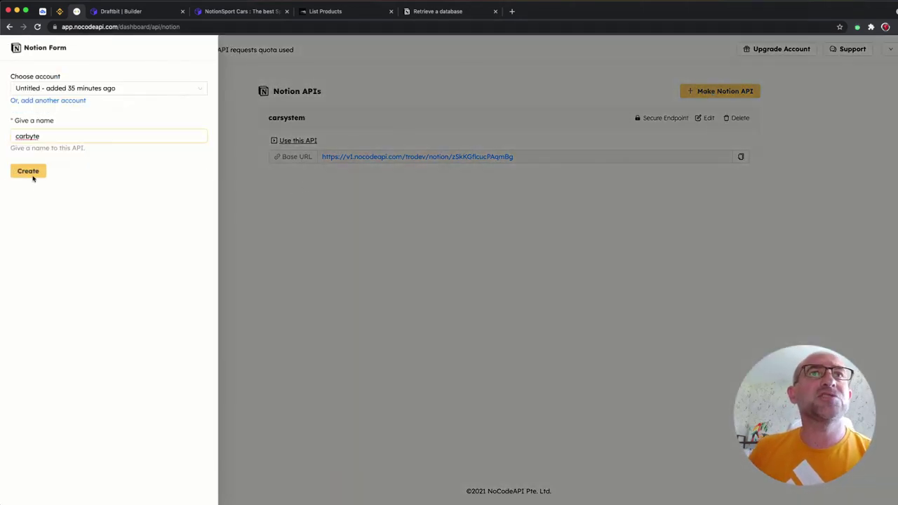
click(31, 175)
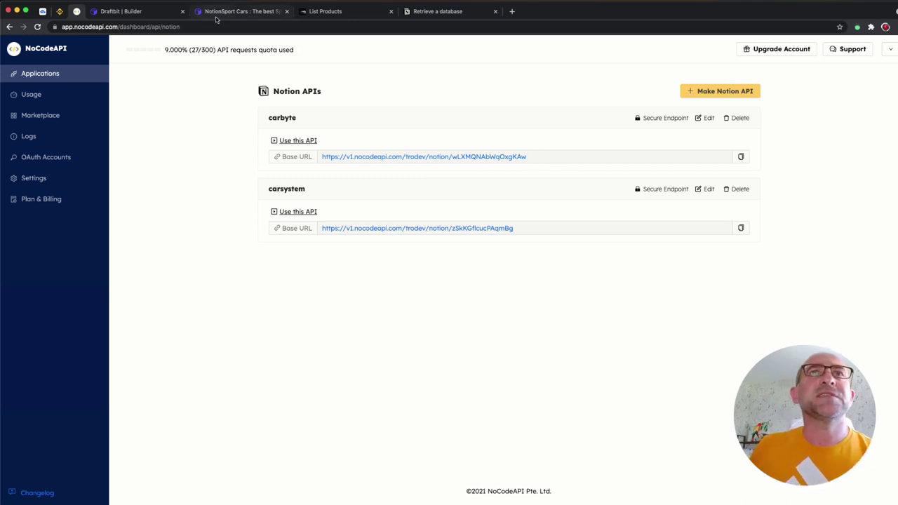
click(227, 13)
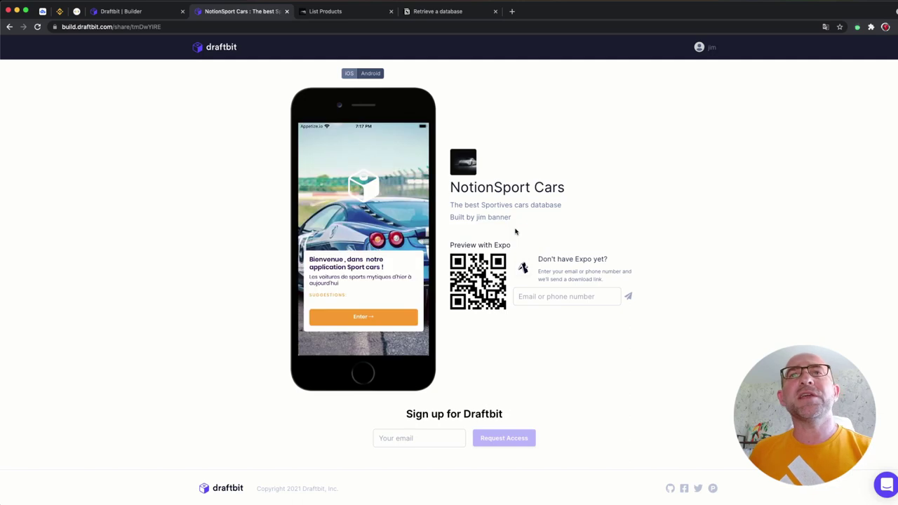
Enter the Sport Cars list in the share preview, scroll the cars, then return to the workspace dashboard
click(348, 317)
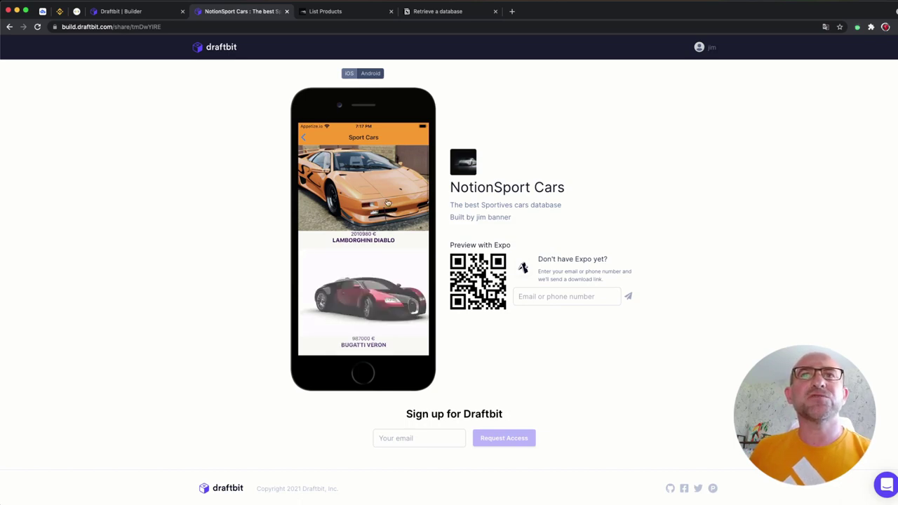
drag(387, 276, 388, 172)
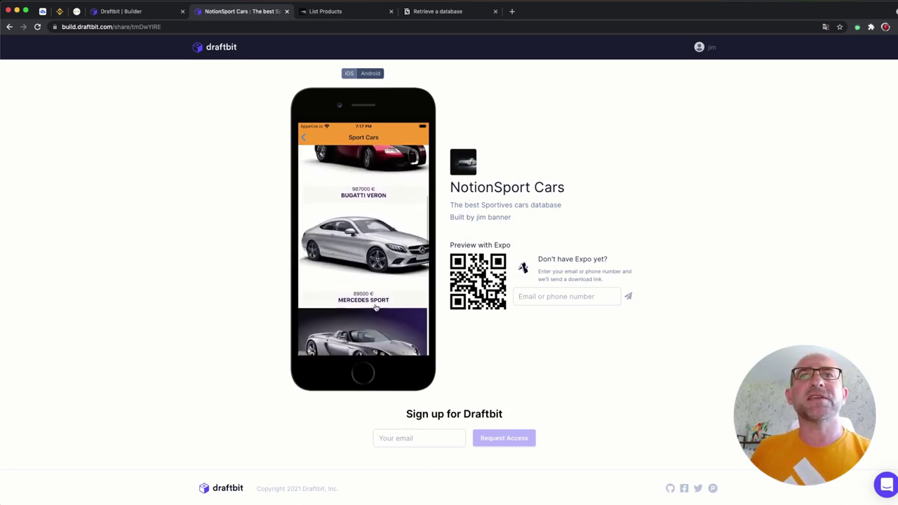
drag(373, 308, 375, 251)
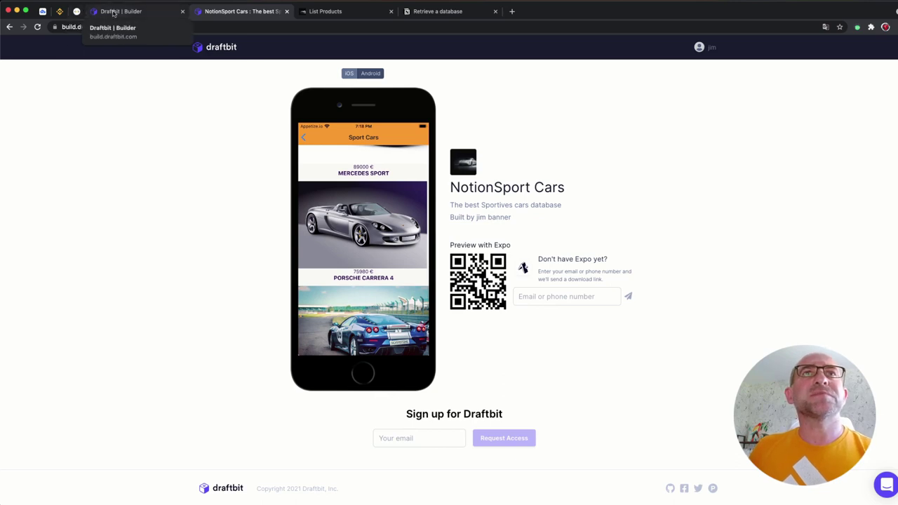
click(87, 13)
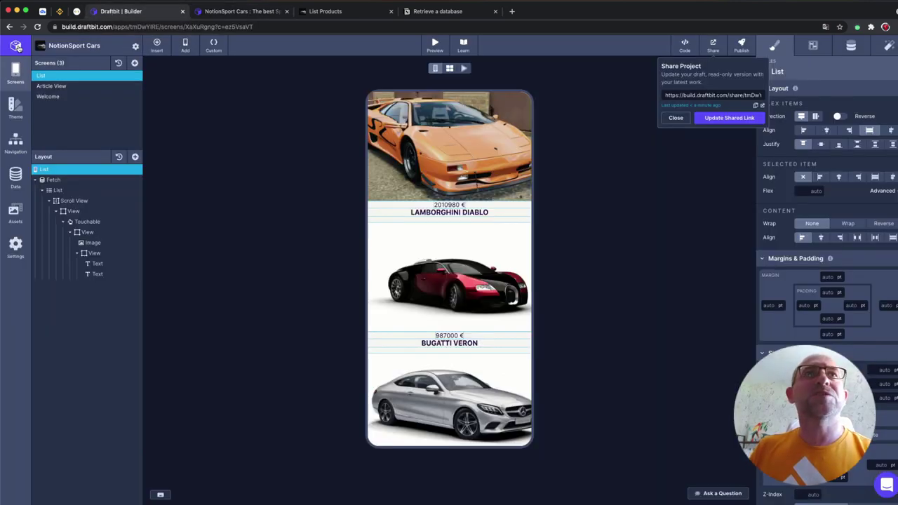
click(17, 47)
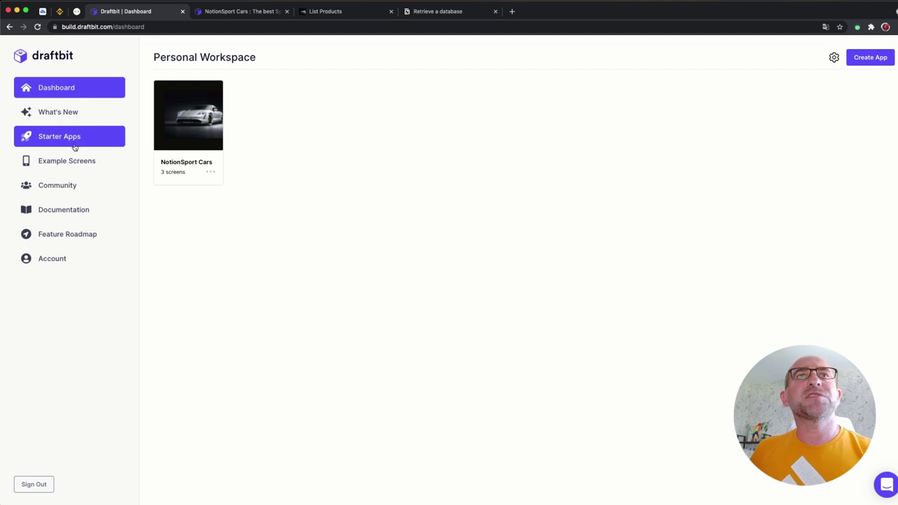
Copy the Content & Gallery starter app into Personal Workspace under the name 'carbyte'
click(74, 143)
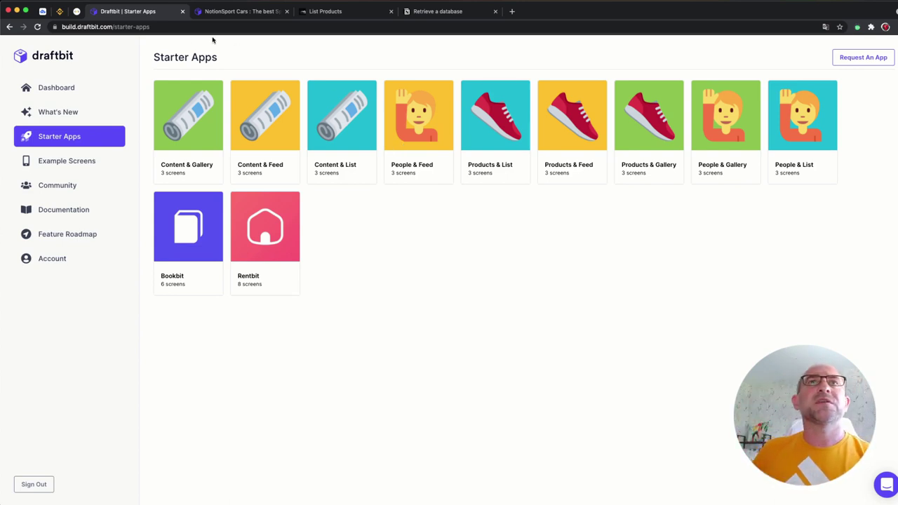
click(194, 138)
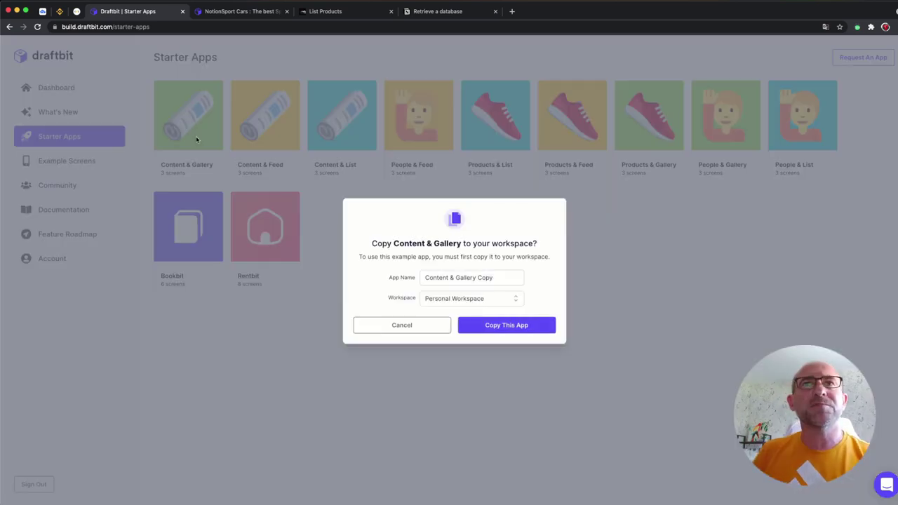
triple_click(450, 276)
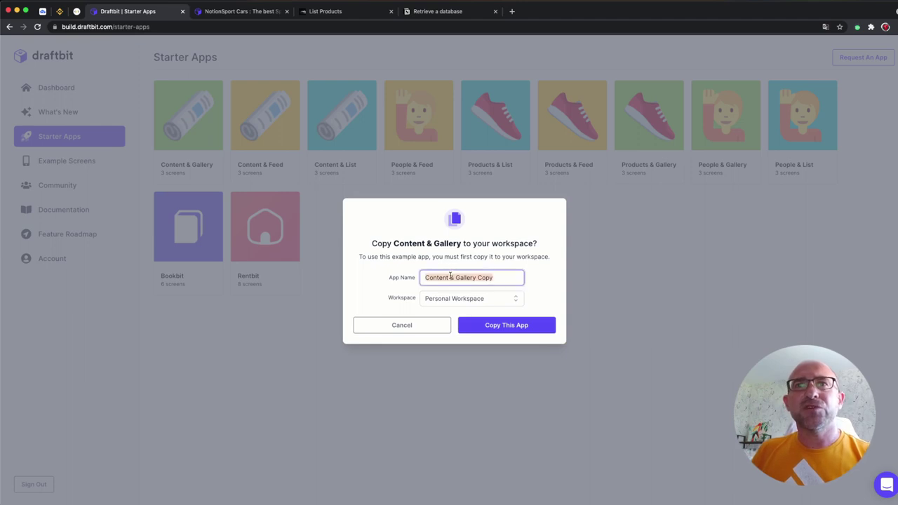
text(carbyte)
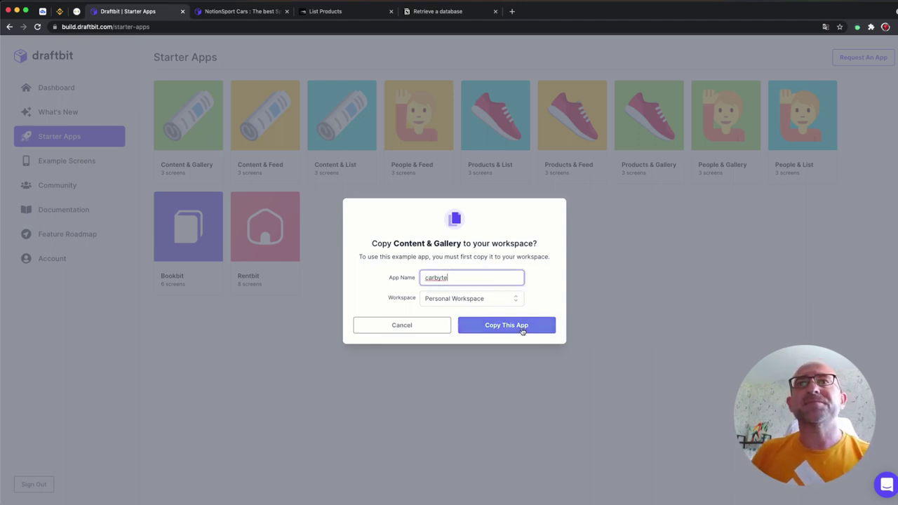
click(519, 327)
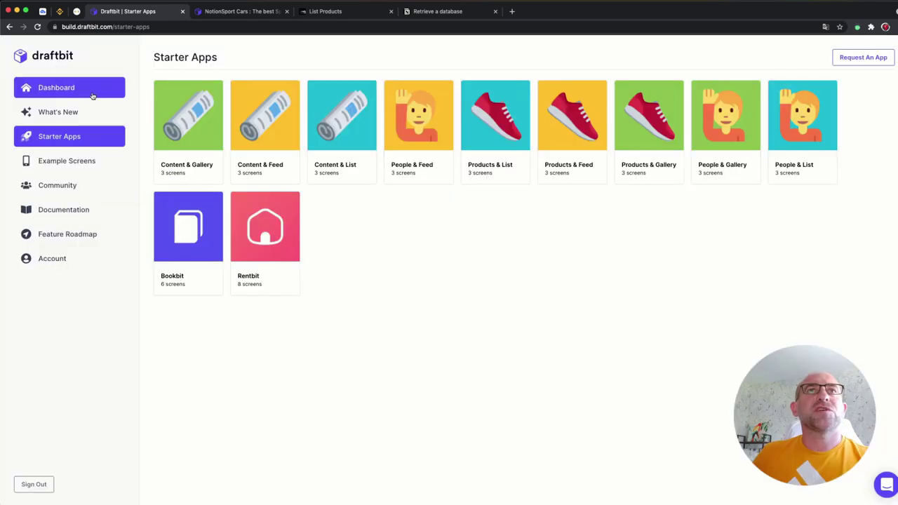
click(92, 91)
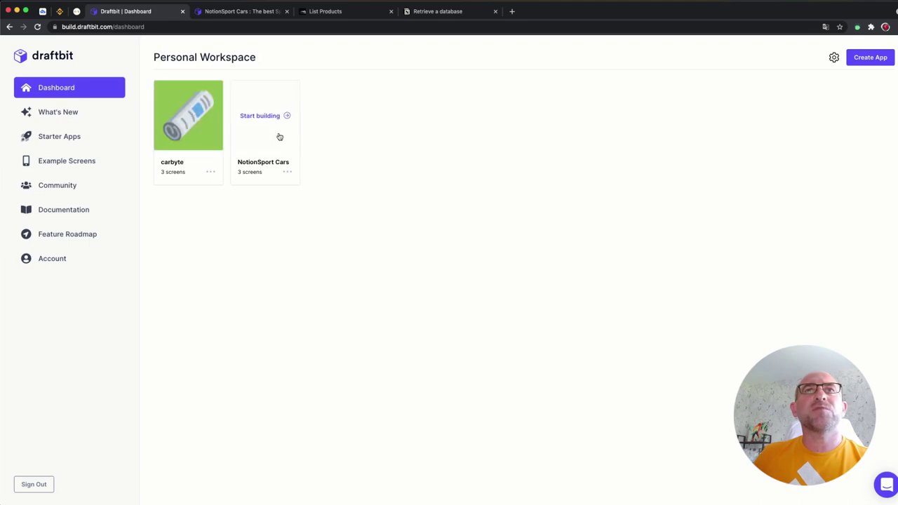
mouse_move(264, 132)
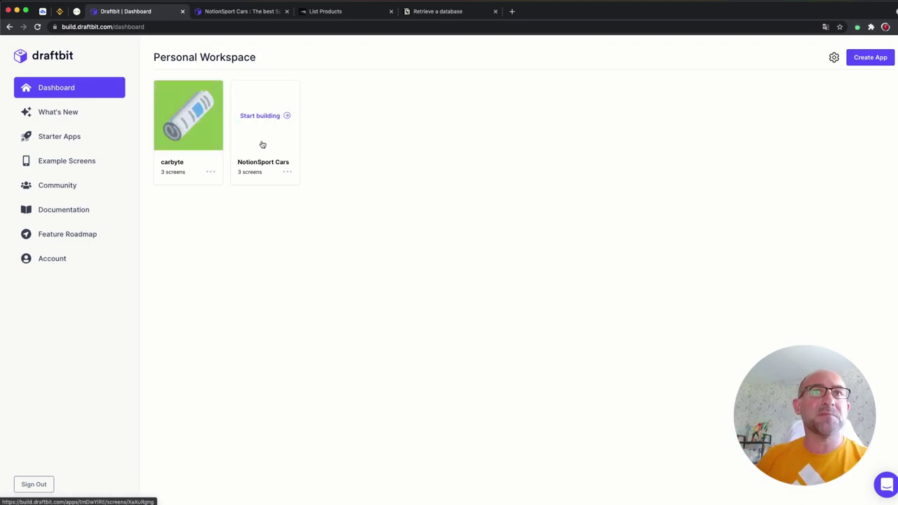
Open carbyte in the builder and view its Article View, Gallery and Welcome screens
click(187, 139)
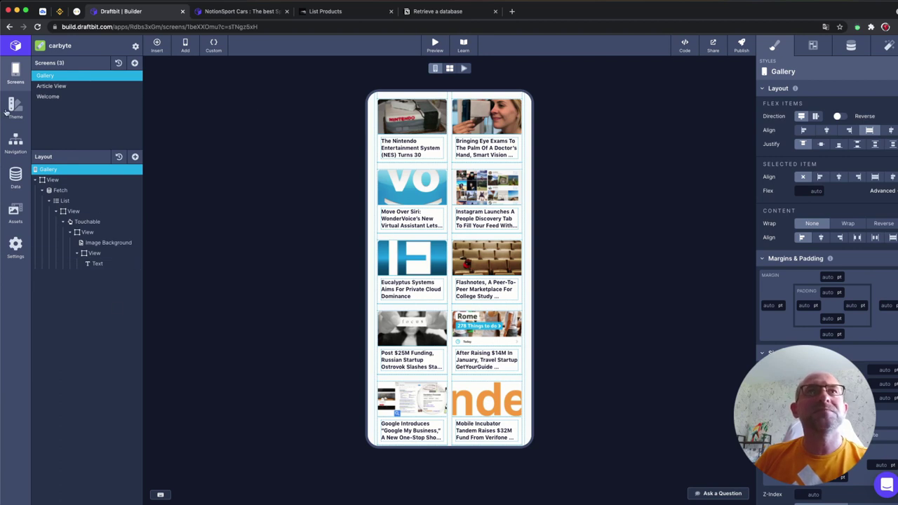
mouse_move(51, 86)
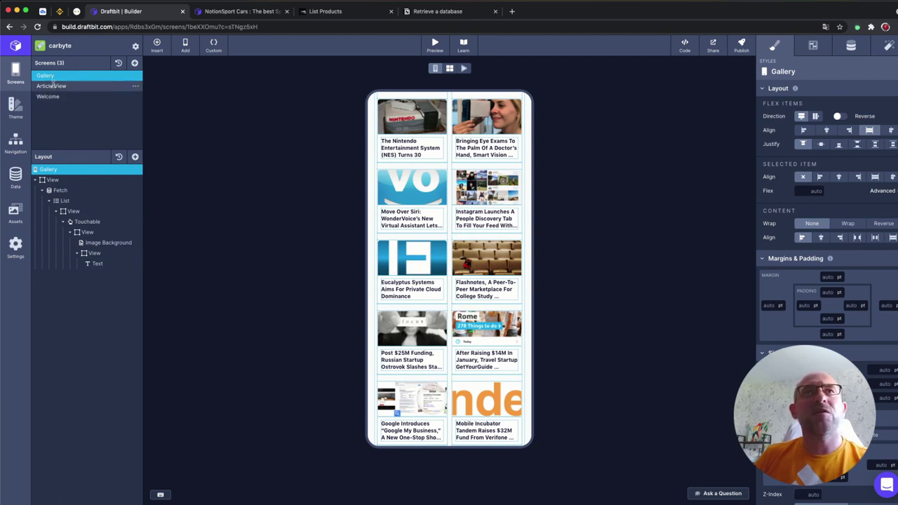
click(54, 89)
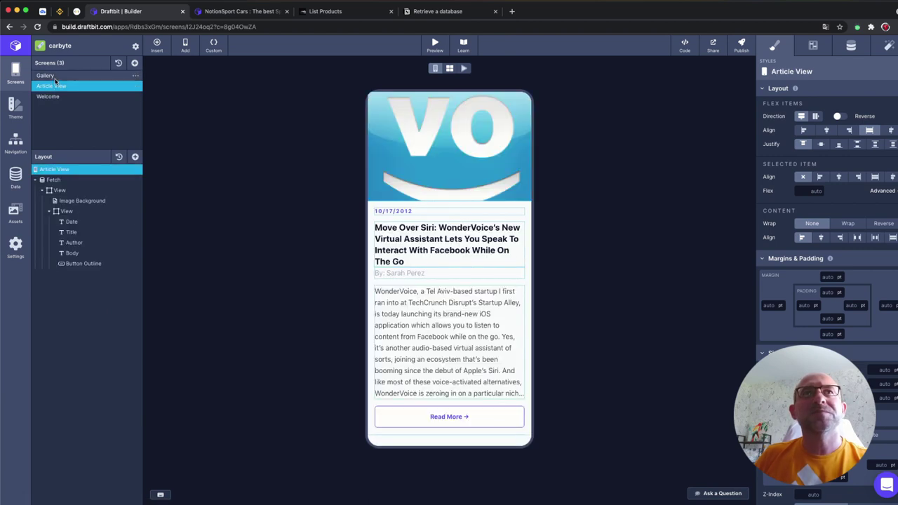
click(55, 79)
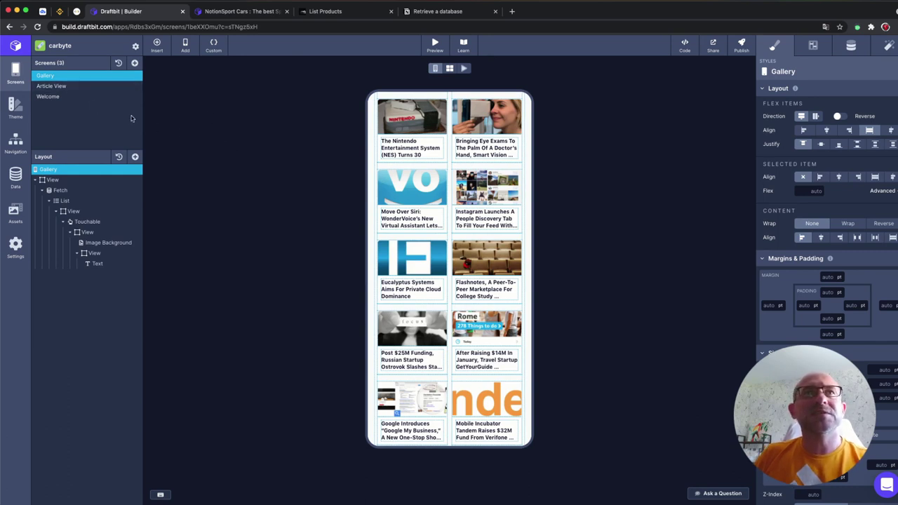
click(53, 85)
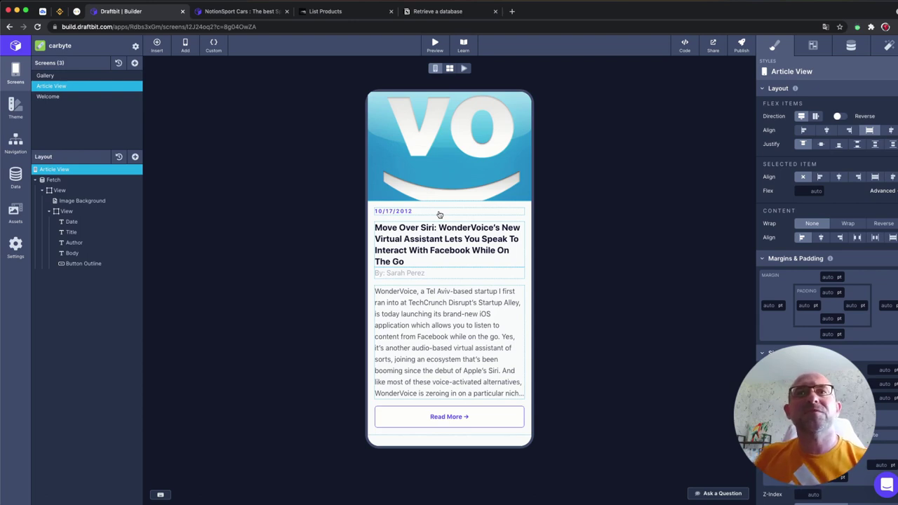
click(49, 97)
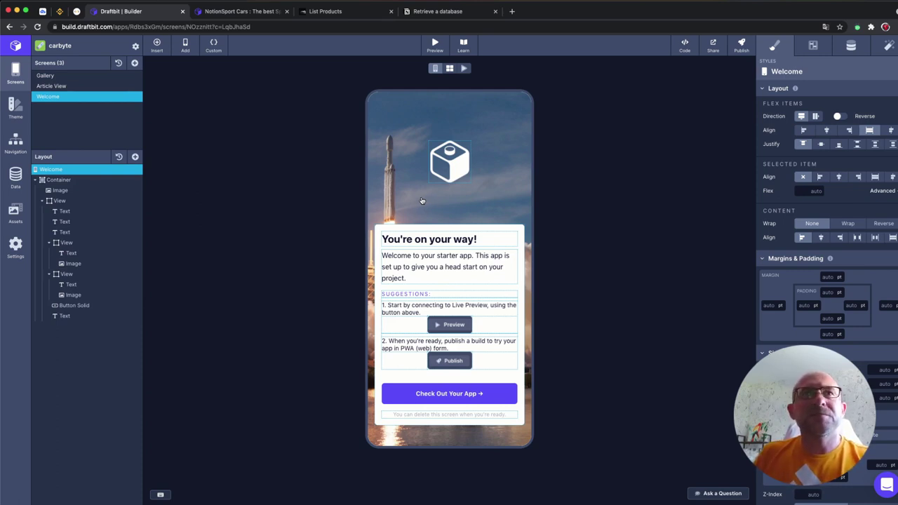
In grid view and Live Preview, go from Welcome to Gallery and the Instagram article and back, then list themes
click(450, 68)
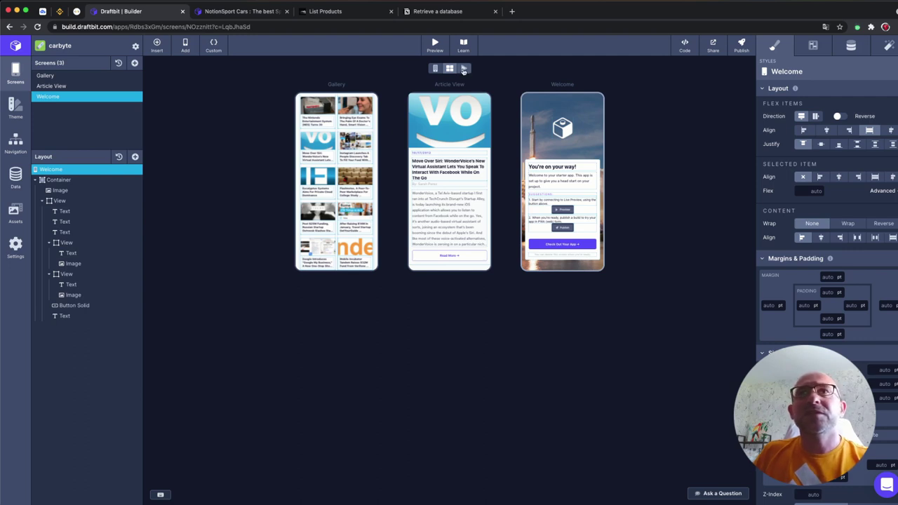
click(463, 69)
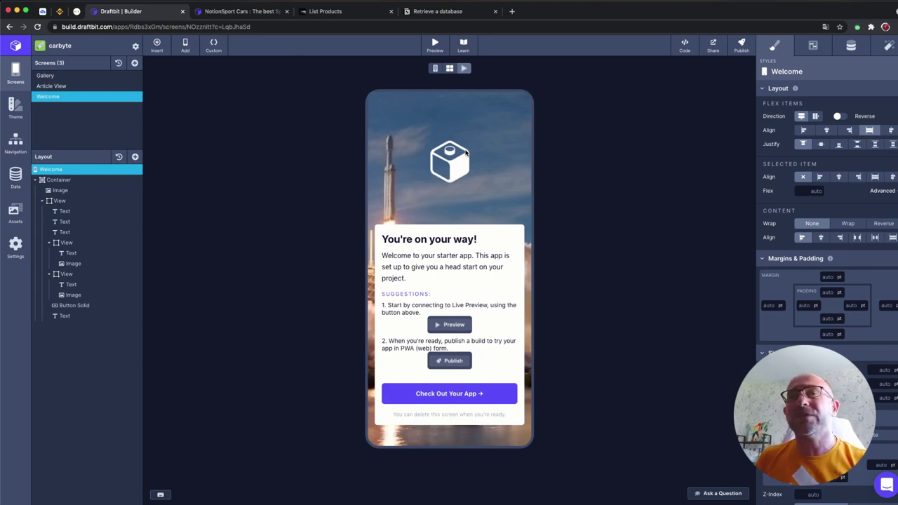
click(456, 394)
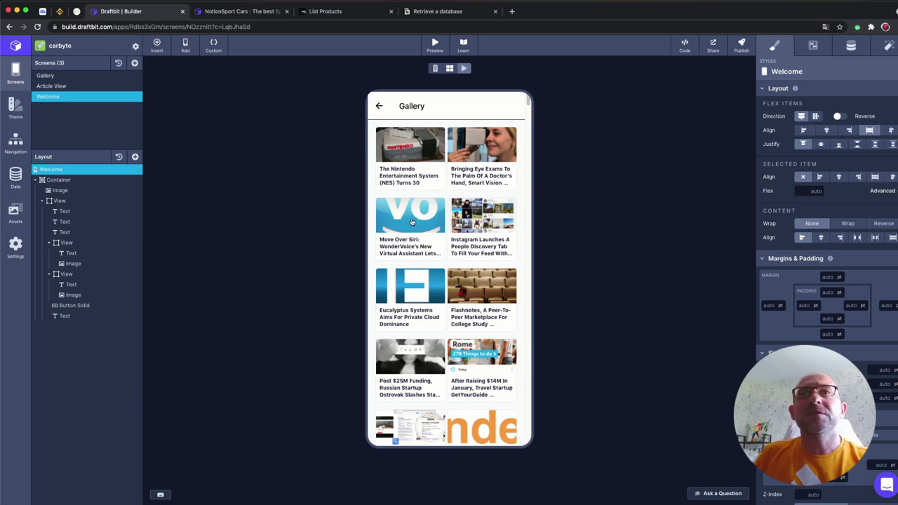
click(475, 224)
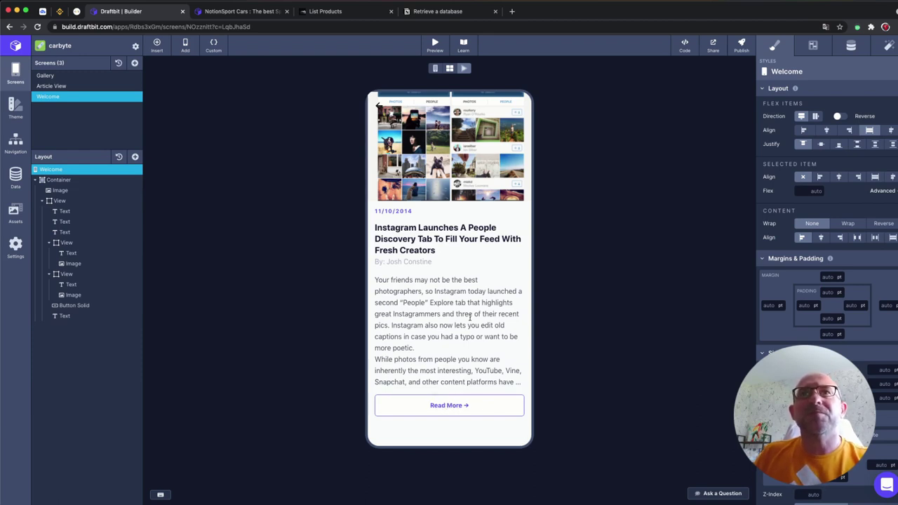
click(378, 106)
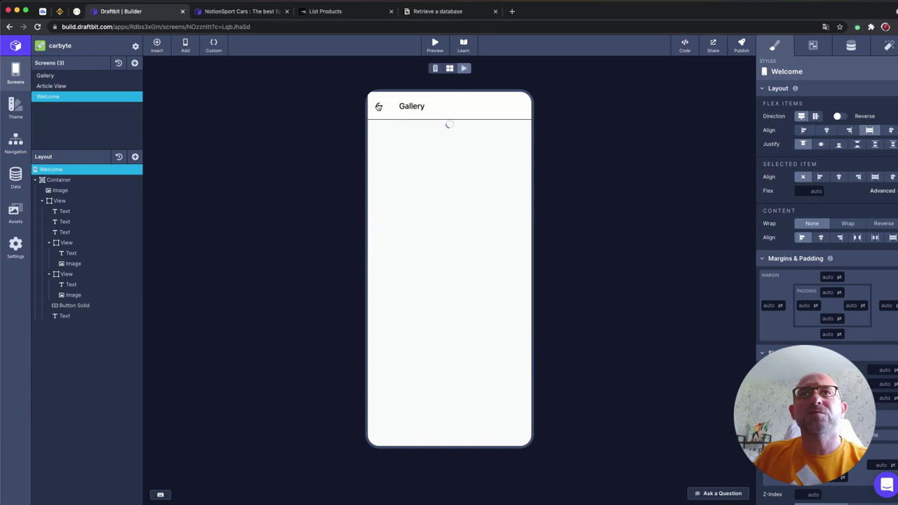
click(378, 106)
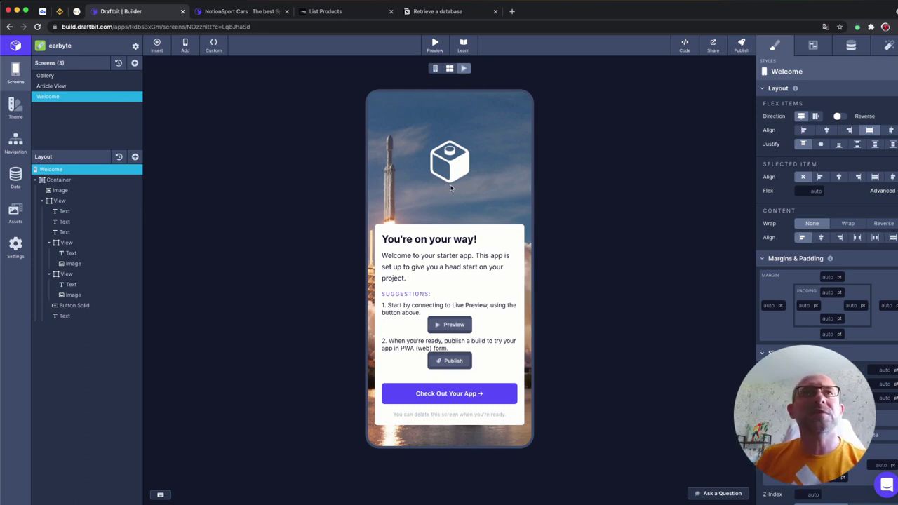
click(14, 112)
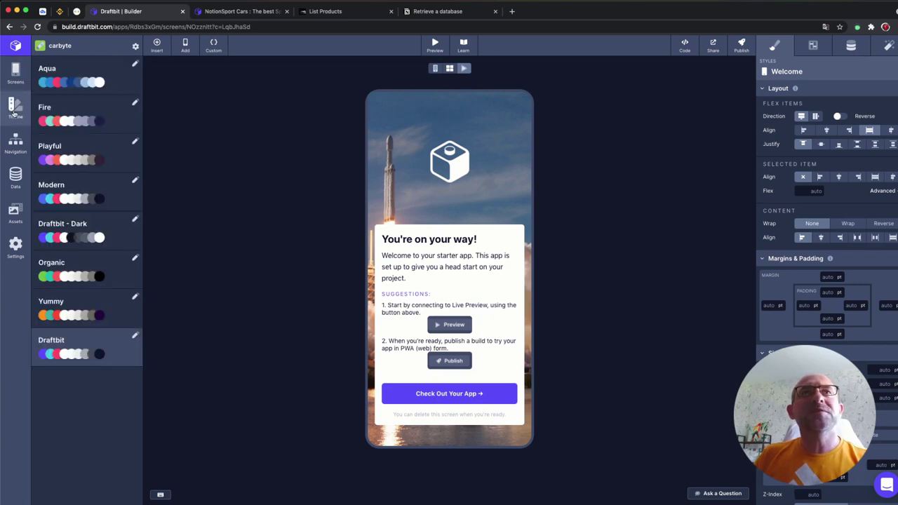
Try Playful and Modern, settle on the Draftbit - Dark theme, and show the Root navigator's screens
click(59, 162)
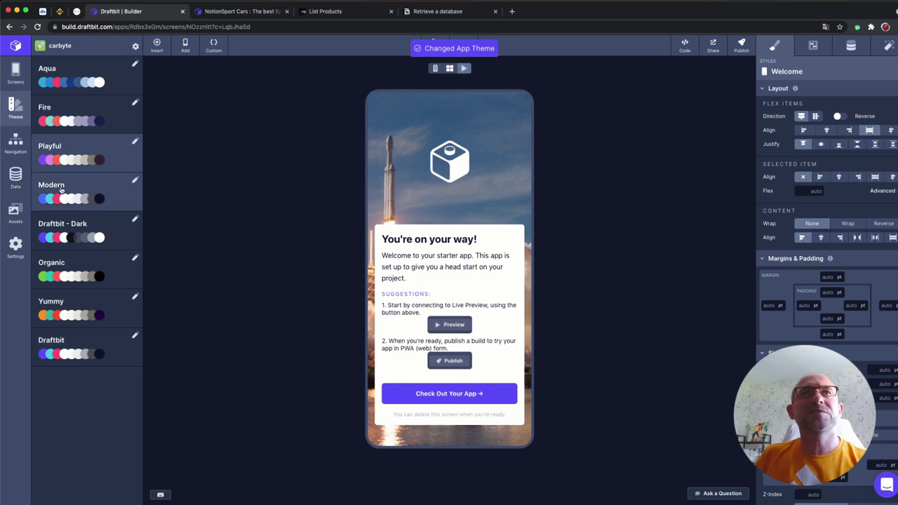
click(60, 188)
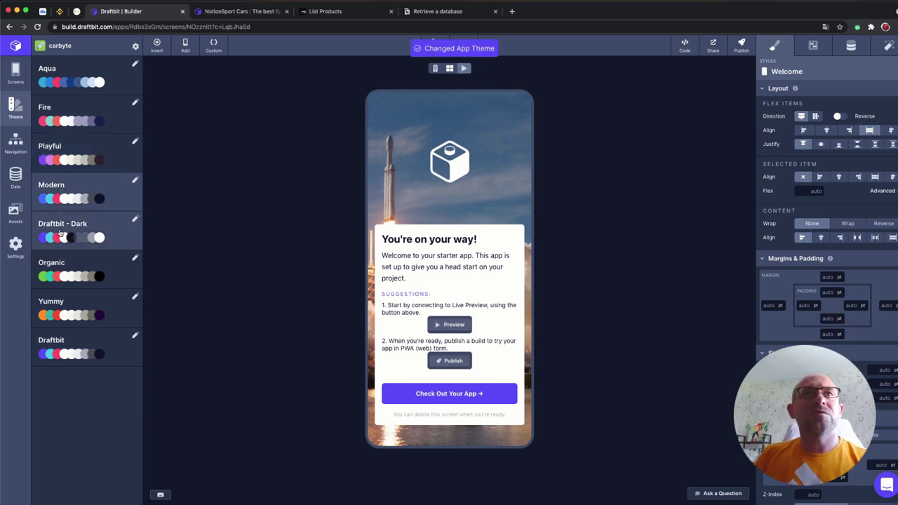
click(69, 230)
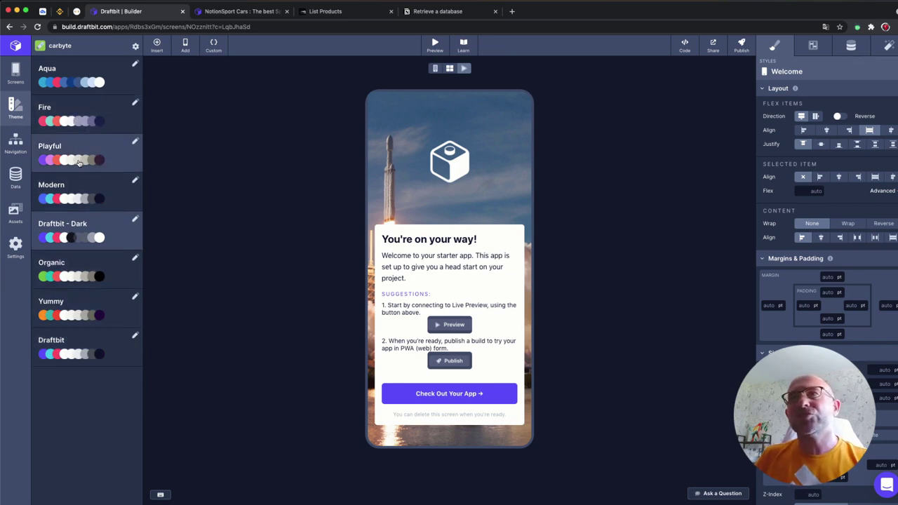
click(15, 143)
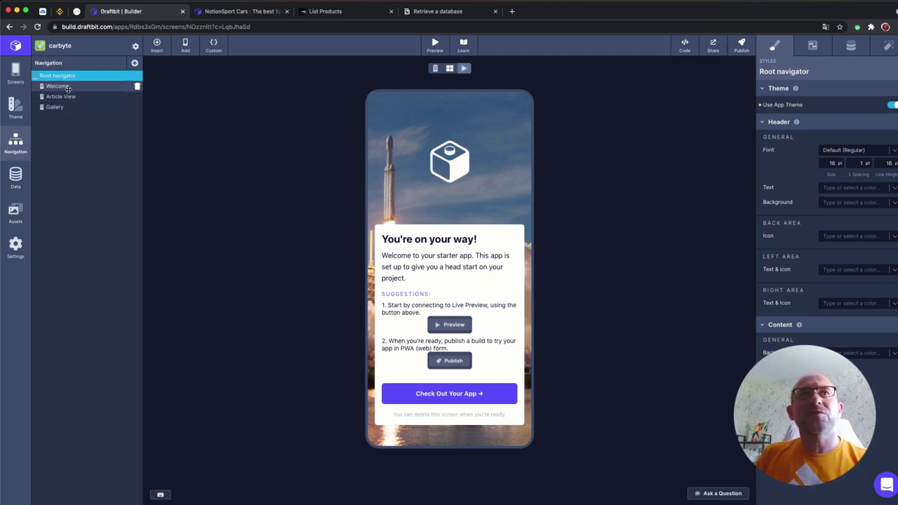
Review the Welcome and Article View navigation settings, then bring up API & Cloud Services showing Example Data
click(68, 87)
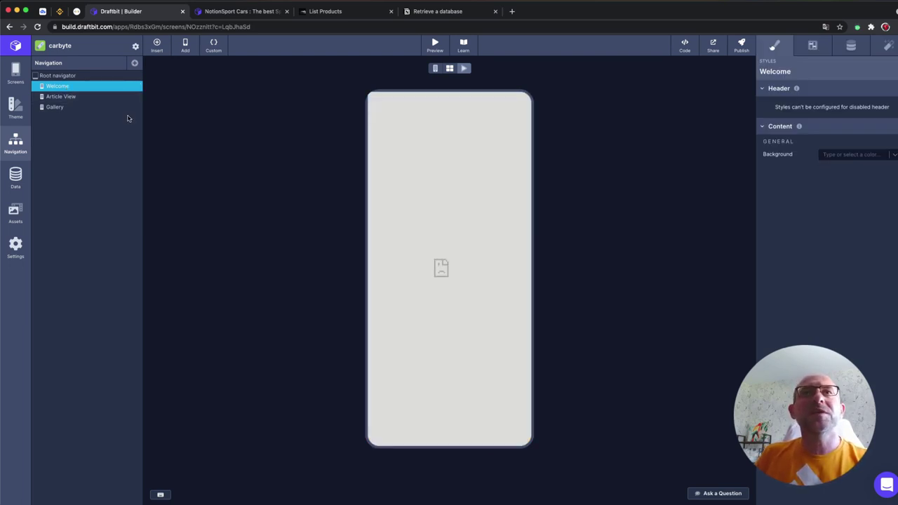
click(70, 98)
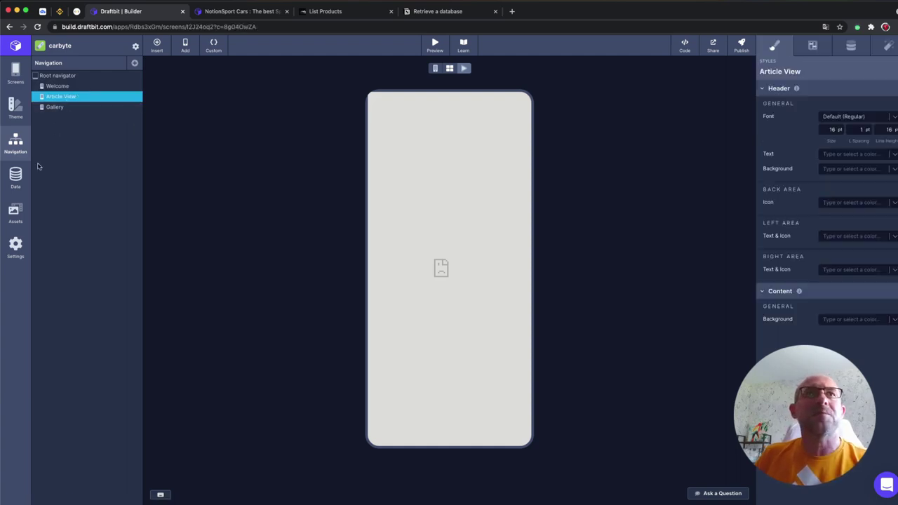
click(17, 177)
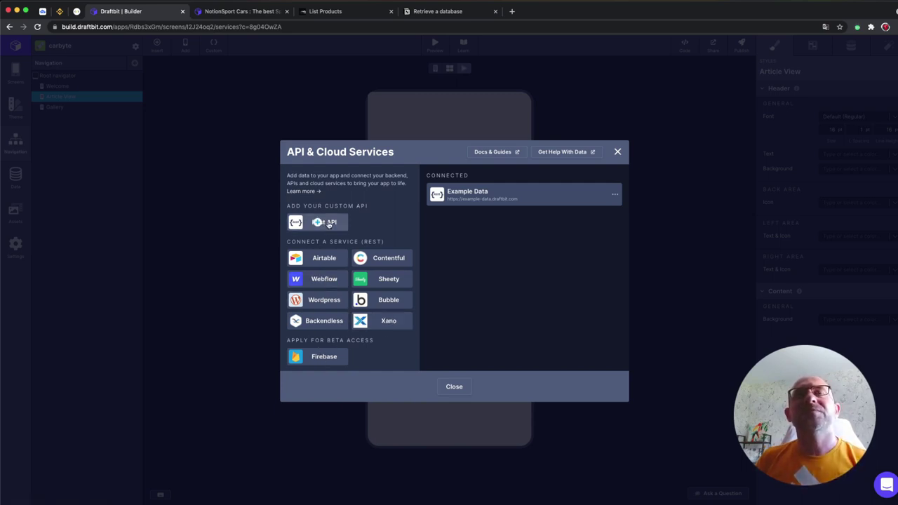
Close API & Cloud Services, browse the image Assets library, then open Project Settings
click(456, 384)
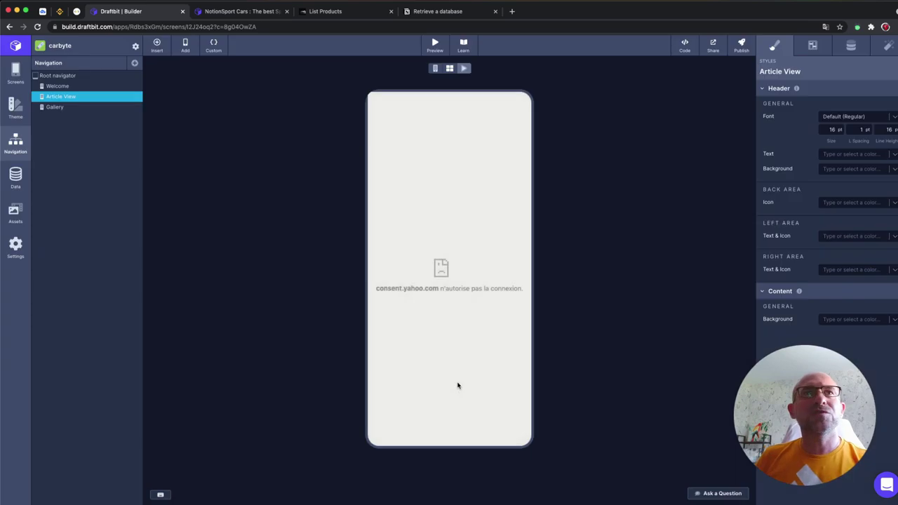
click(13, 214)
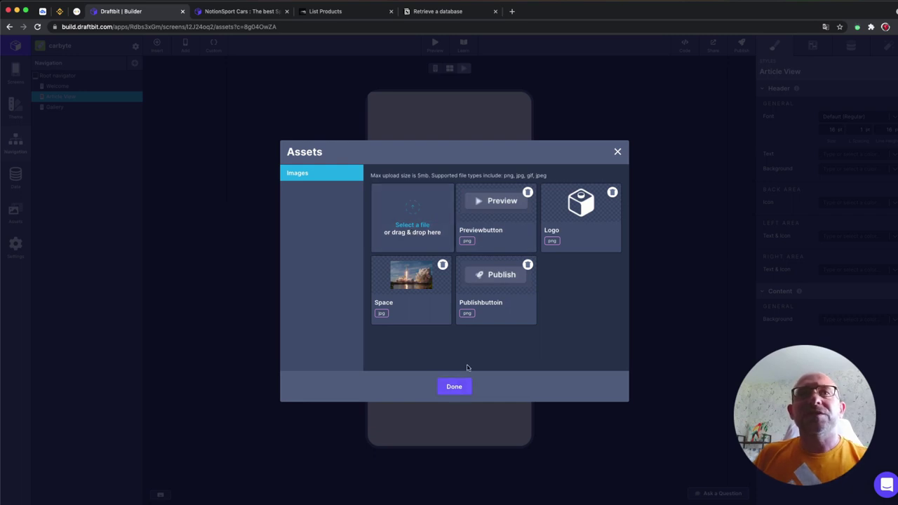
click(460, 387)
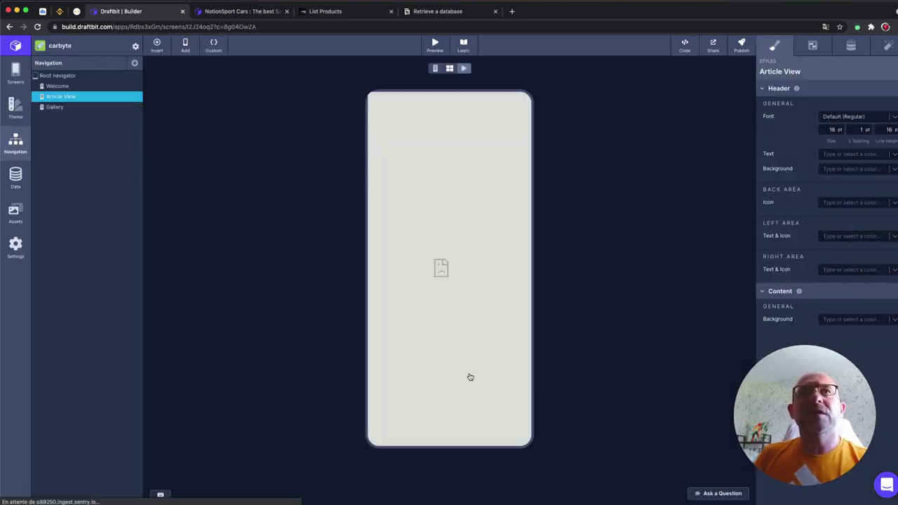
click(16, 244)
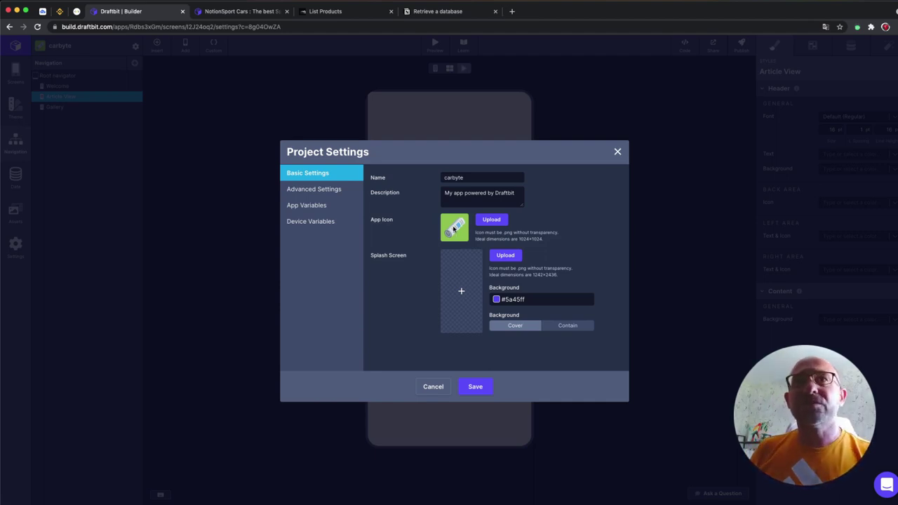
Replace the app description with 'ma favorite cars'
click(463, 178)
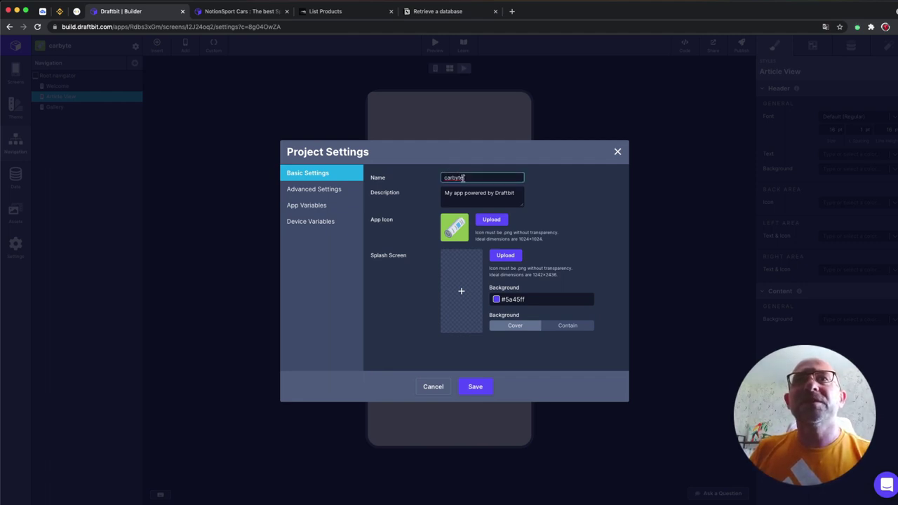
click(465, 195)
drag(516, 194, 427, 192)
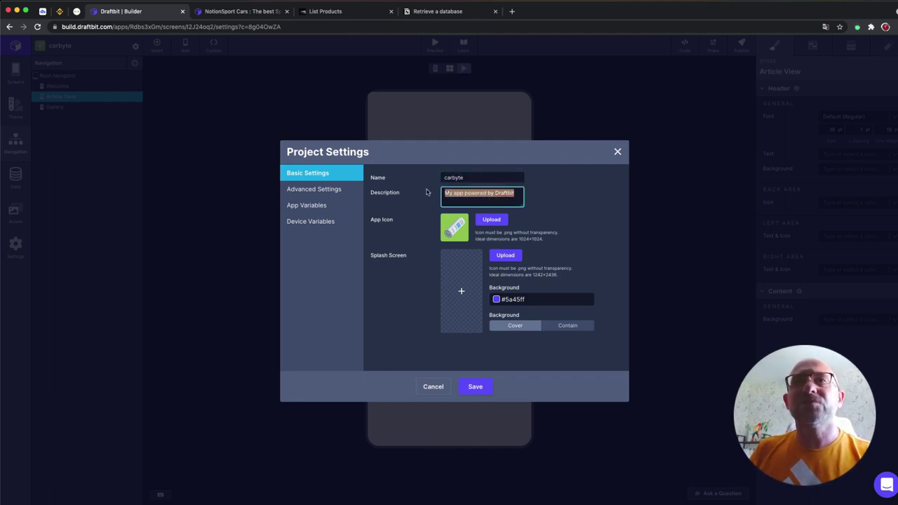
text(ma f)
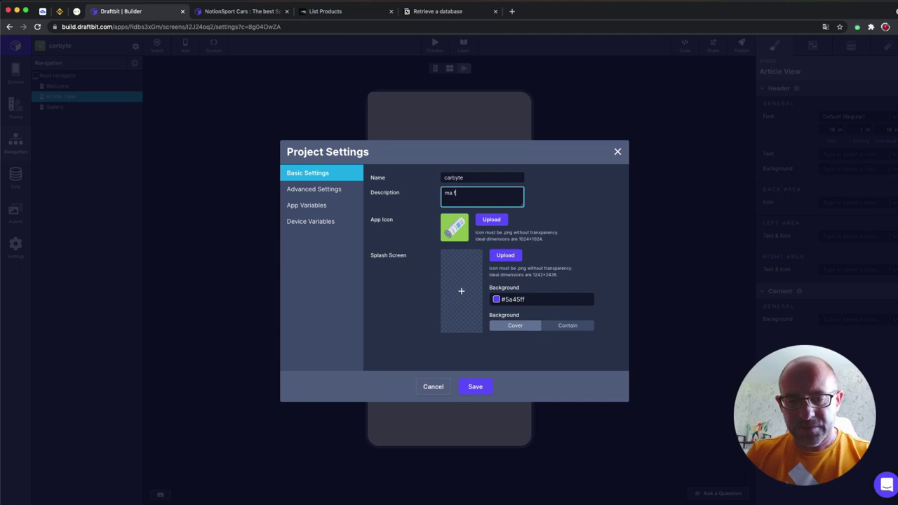
text(avorite ca)
key(Tab)
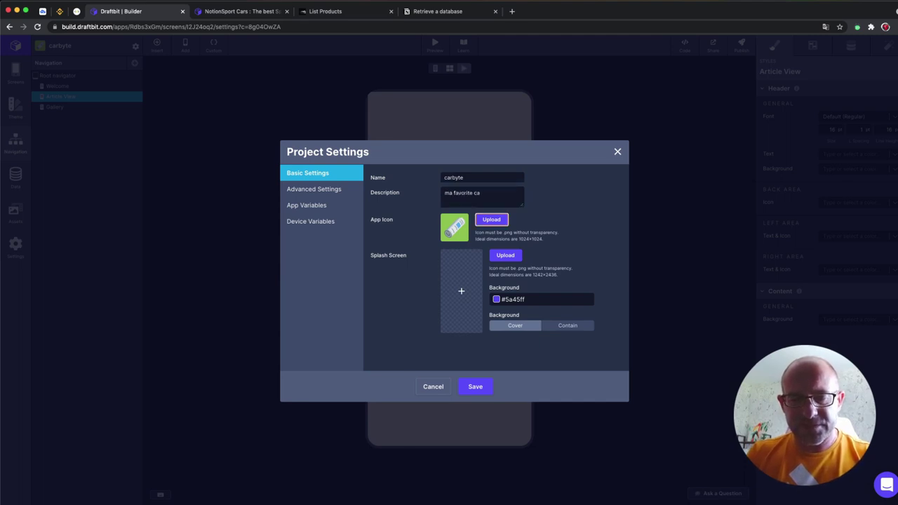
click(487, 196)
text(s)
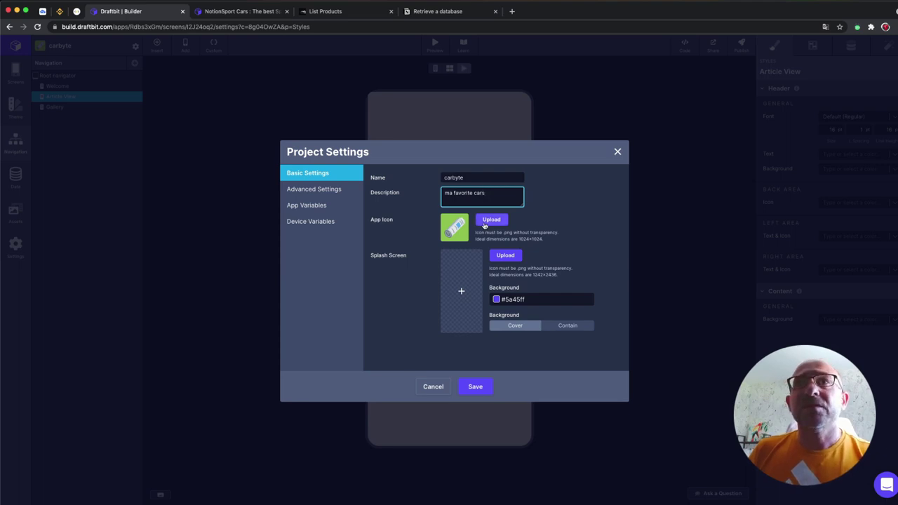
click(500, 223)
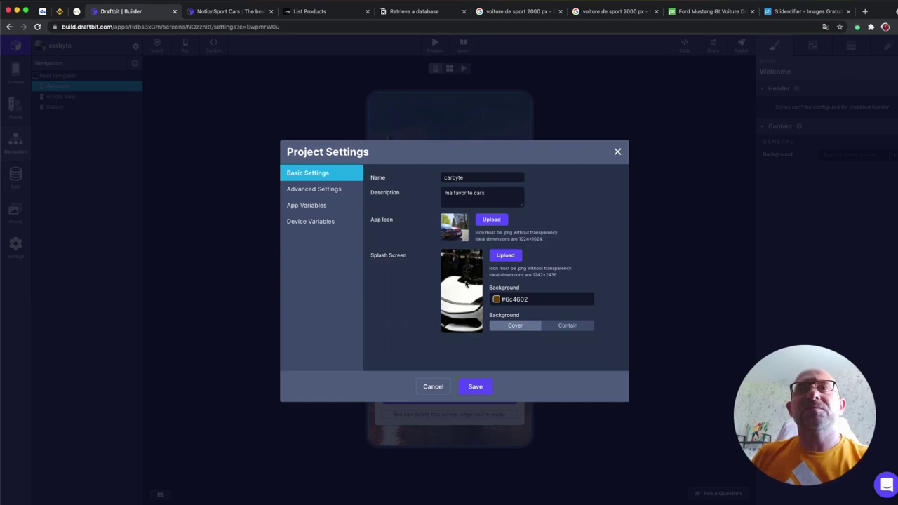
Set the splash screen background to #af7102, keeping the splash image in cover mode
click(497, 299)
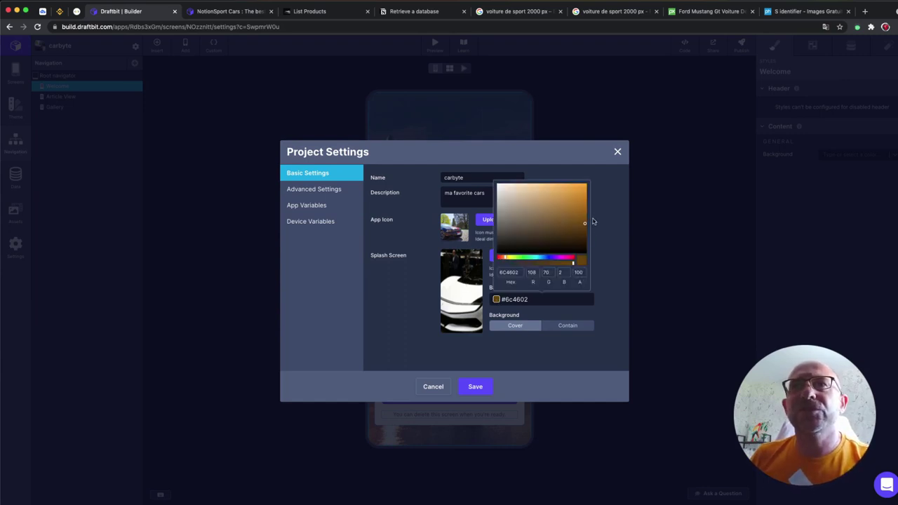
drag(585, 224, 587, 207)
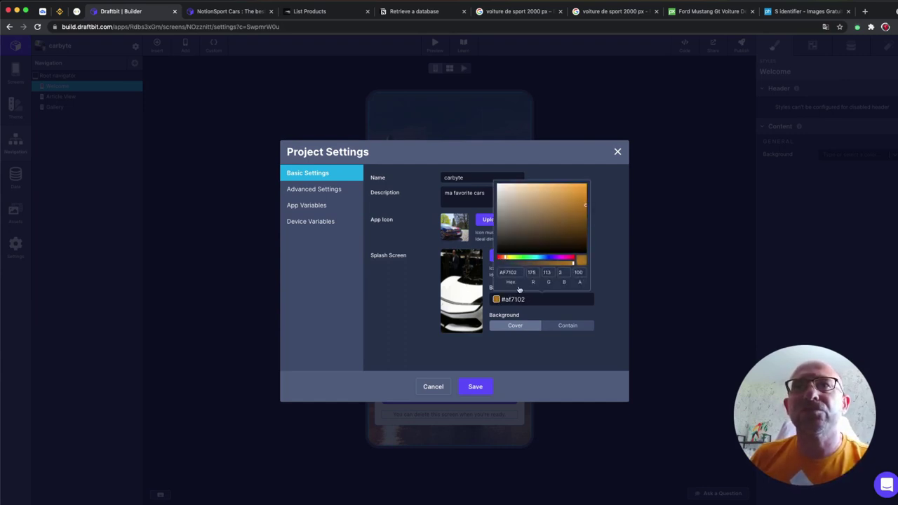
click(554, 314)
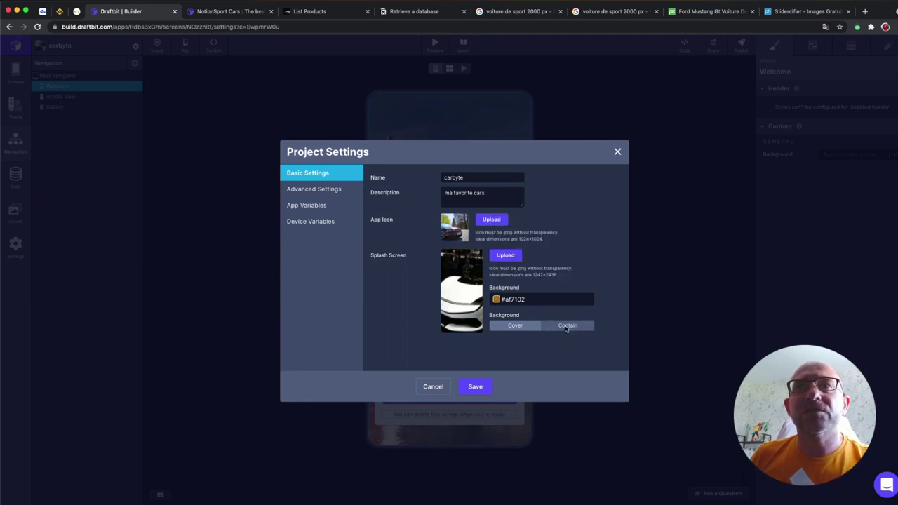
click(527, 327)
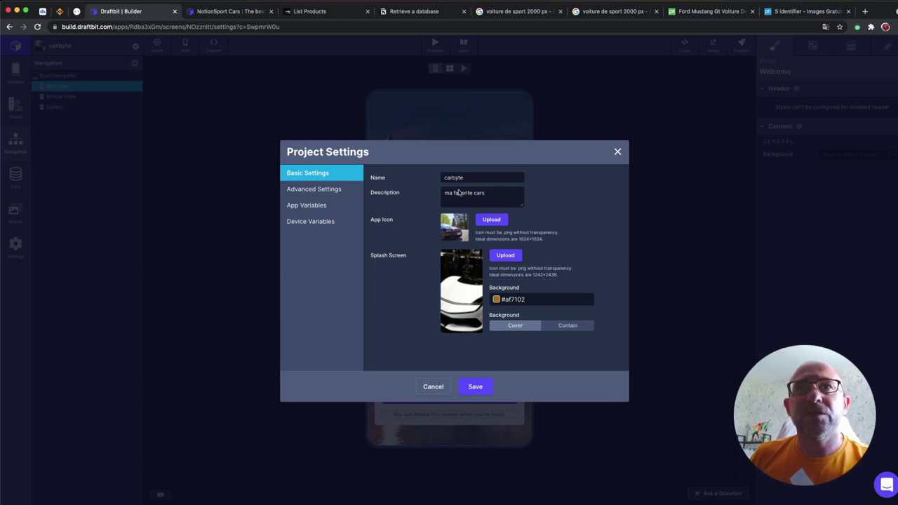
click(324, 196)
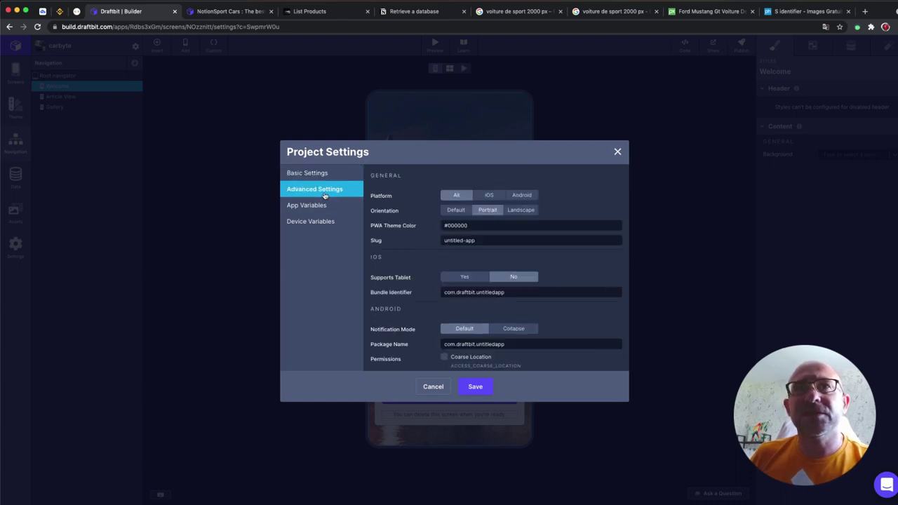
scroll(483, 257, down, 10)
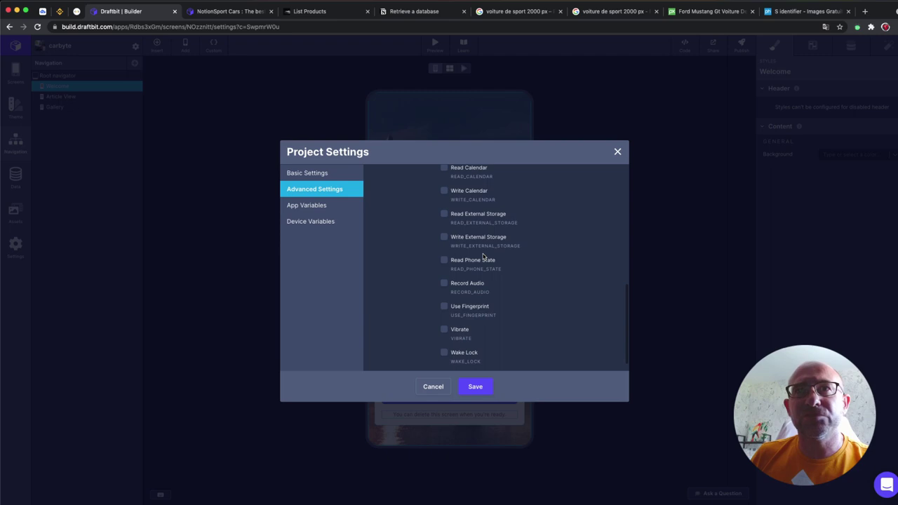
scroll(483, 256, down, 1)
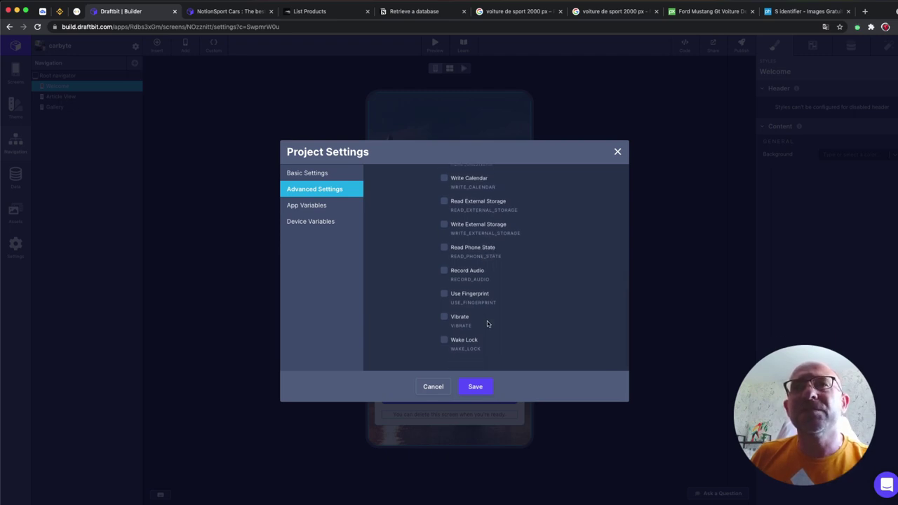
scroll(487, 322, up, 1)
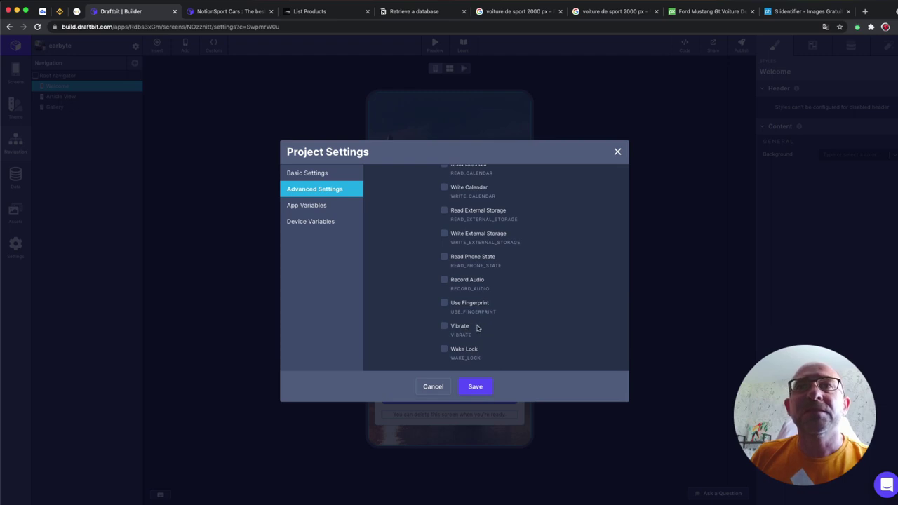
scroll(471, 329, up, 1)
scroll(471, 329, up, 1)
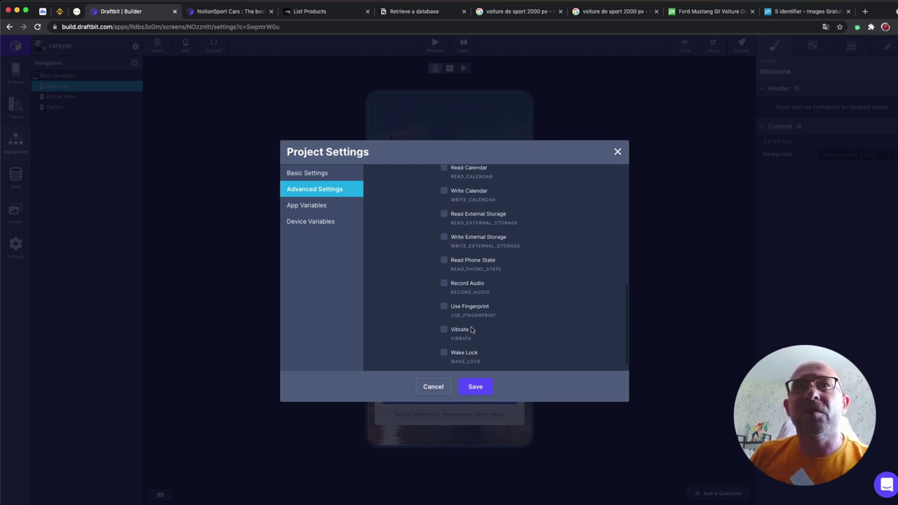
scroll(475, 286, up, 1)
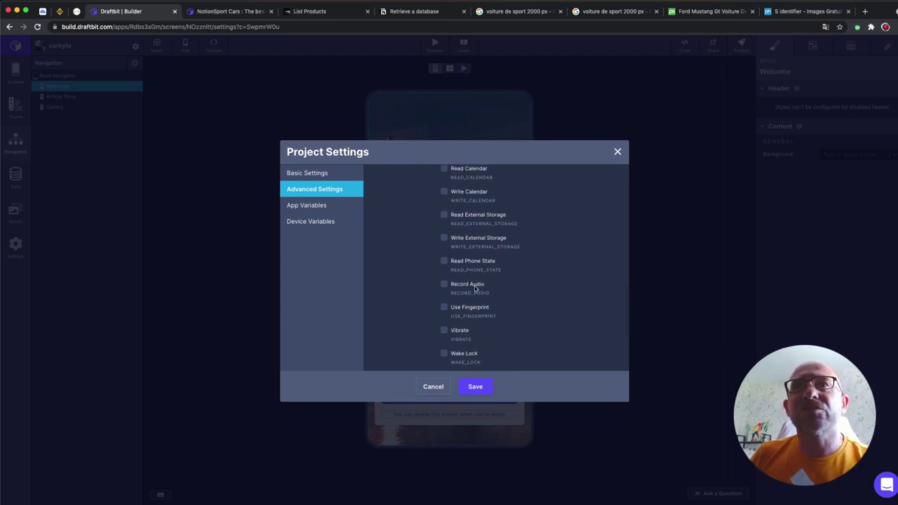
scroll(475, 288, up, 1)
scroll(475, 294, up, 3)
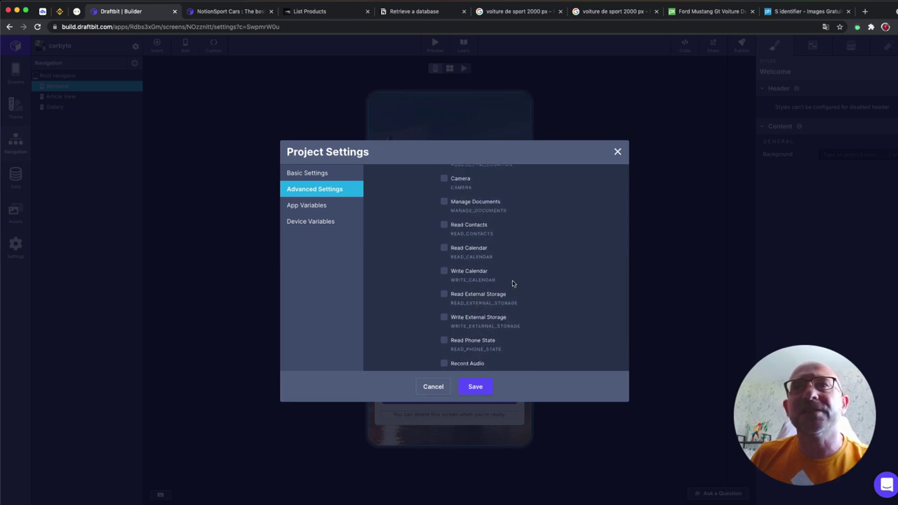
scroll(511, 284, up, 2)
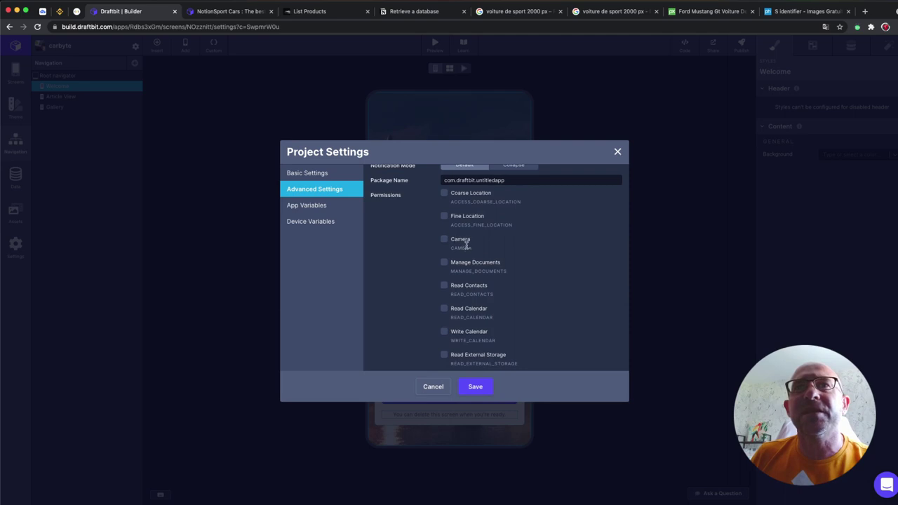
scroll(466, 245, up, 2)
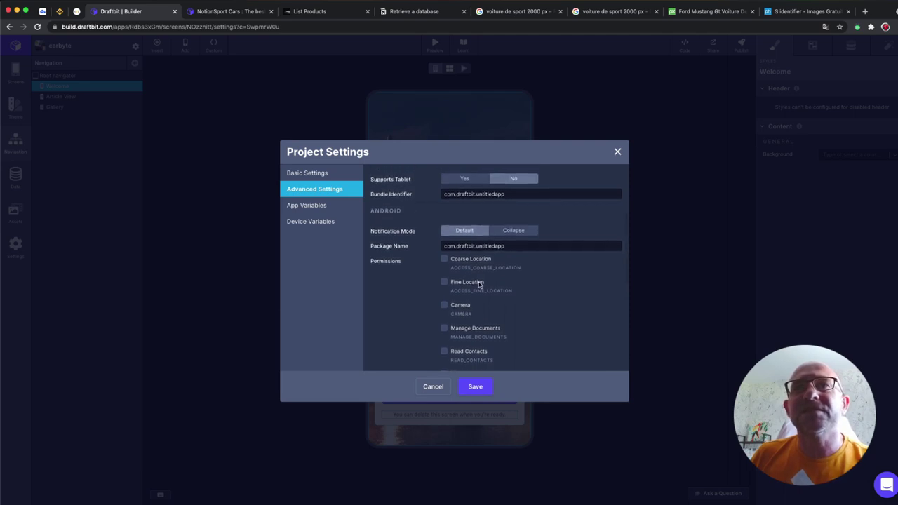
scroll(480, 284, up, 1)
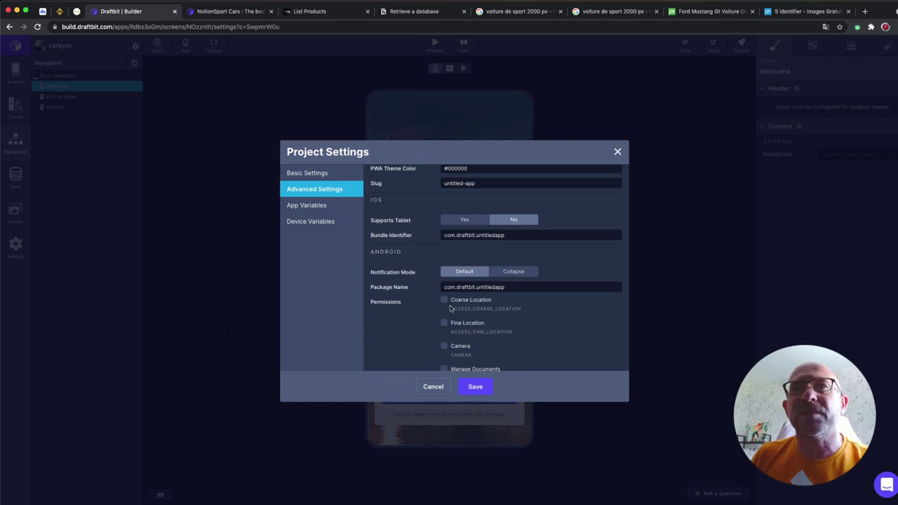
scroll(460, 309, up, 2)
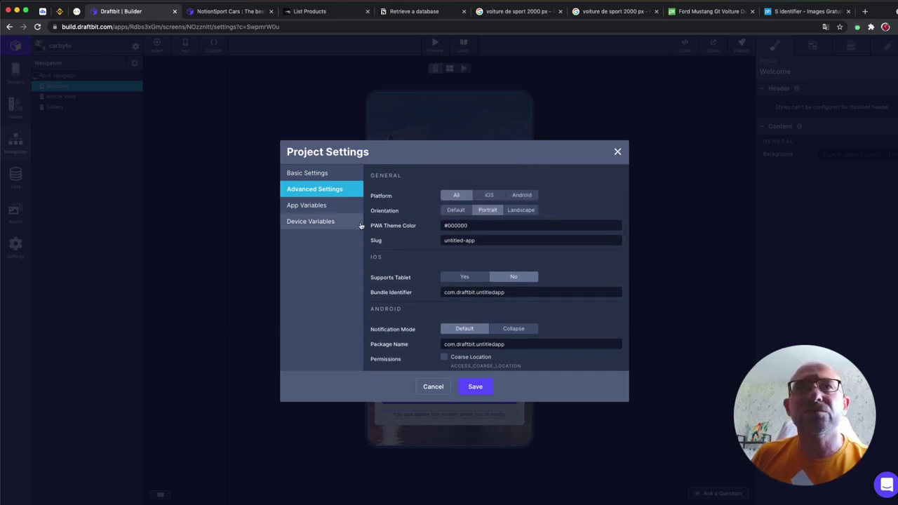
Look through App Variables and Device Variables without adding any, then save Project Settings
click(316, 208)
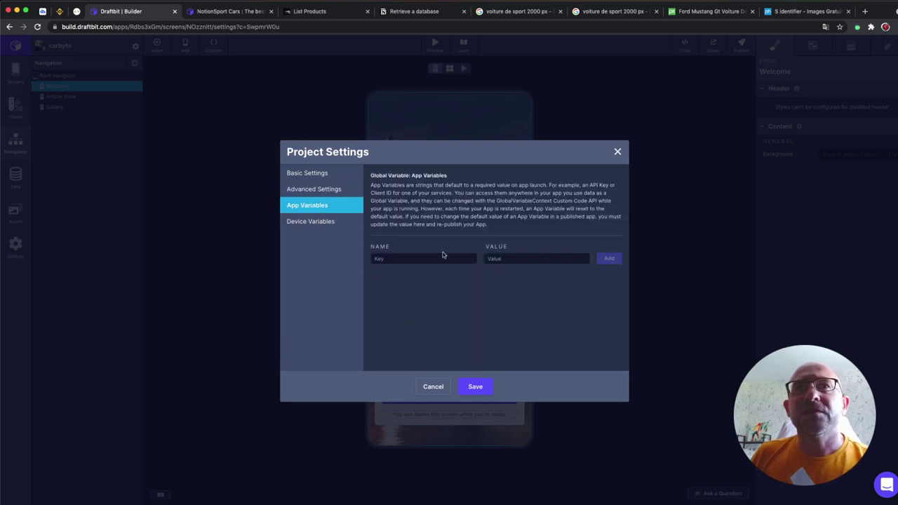
click(432, 256)
click(498, 258)
click(441, 257)
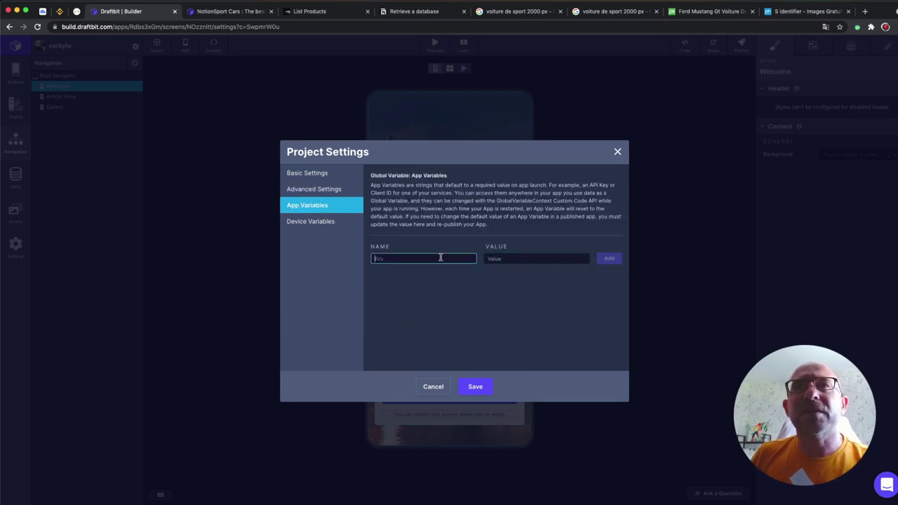
click(539, 260)
click(456, 259)
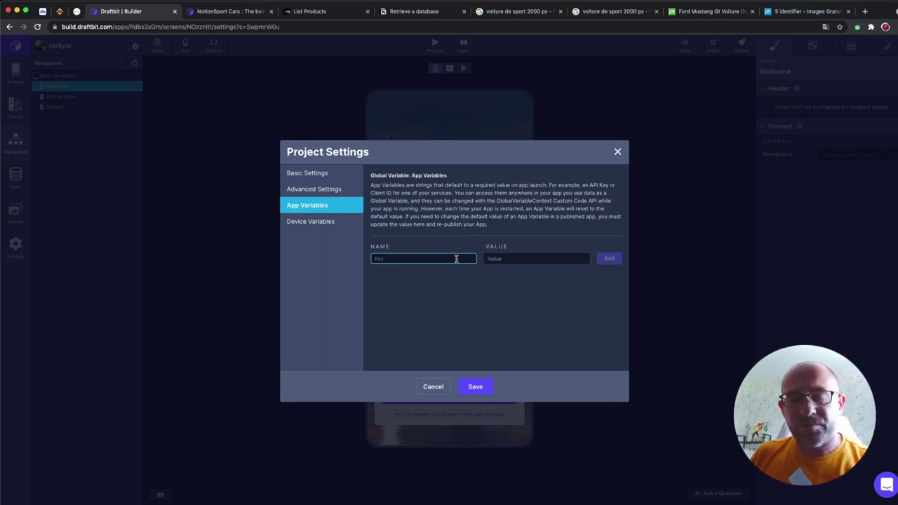
click(507, 259)
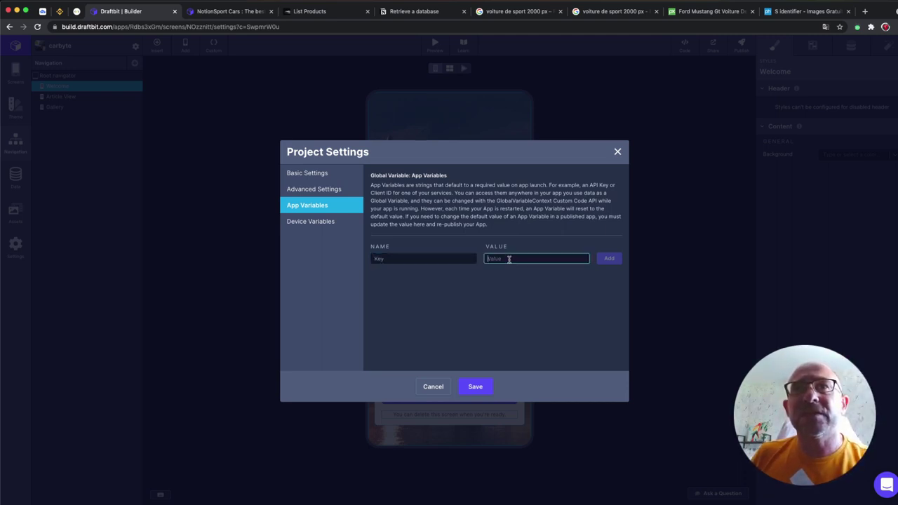
click(435, 257)
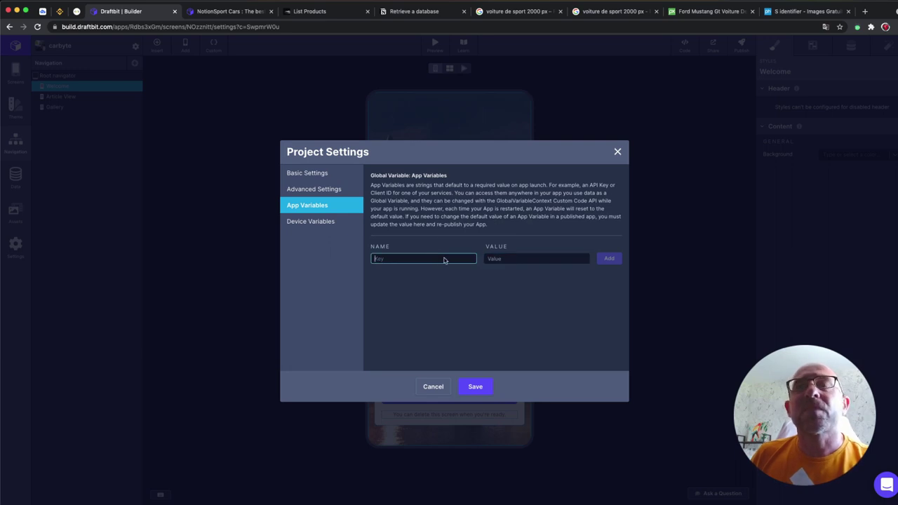
click(329, 225)
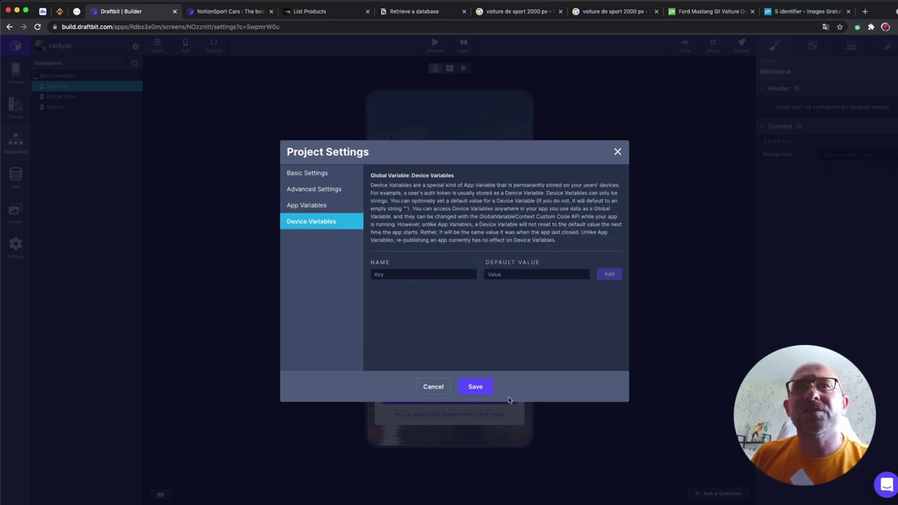
click(480, 388)
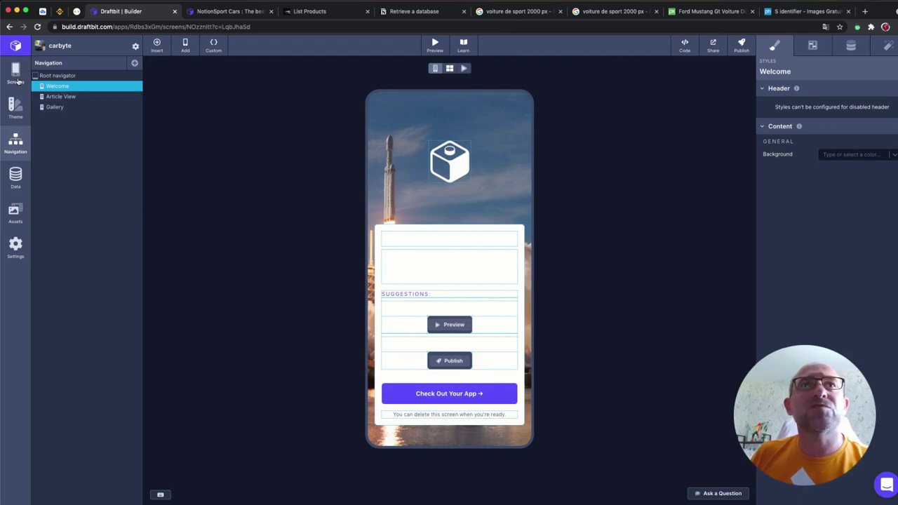
Reload the builder after the Screens panel error and close the four extra car image tabs
click(16, 78)
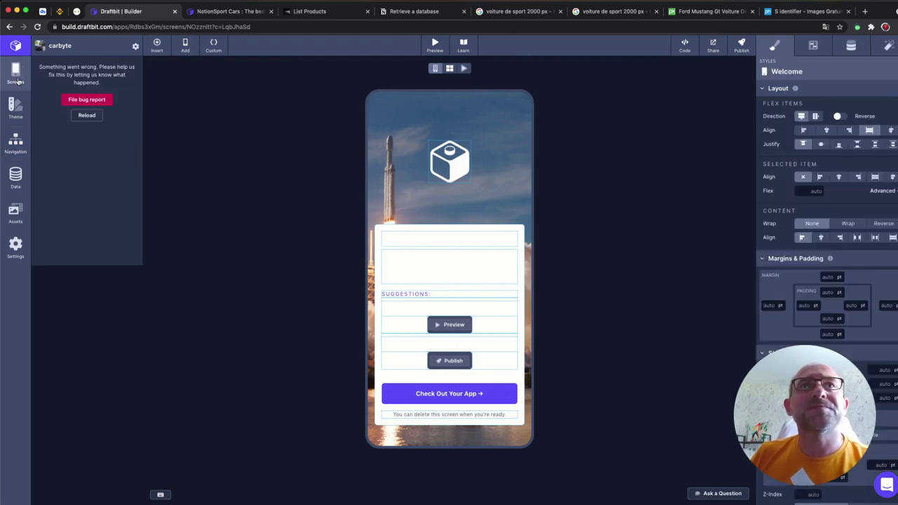
click(87, 115)
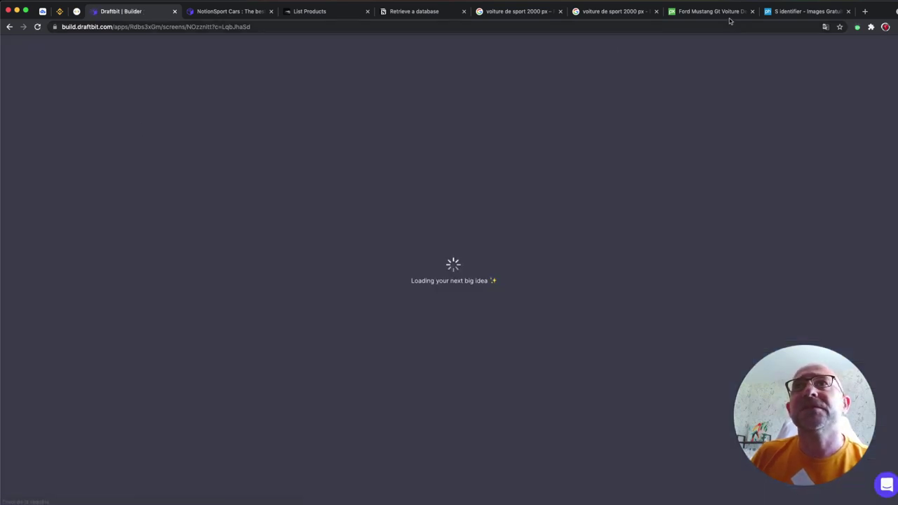
click(656, 11)
click(657, 11)
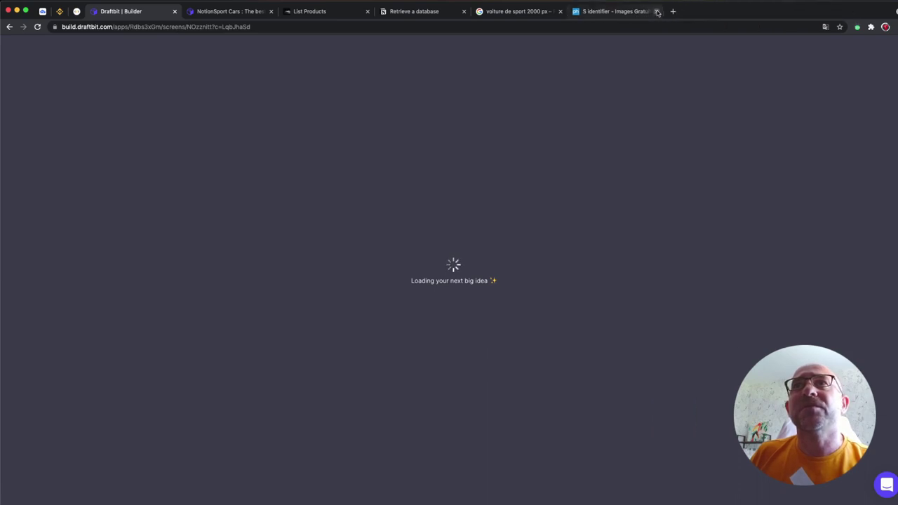
click(657, 11)
click(599, 11)
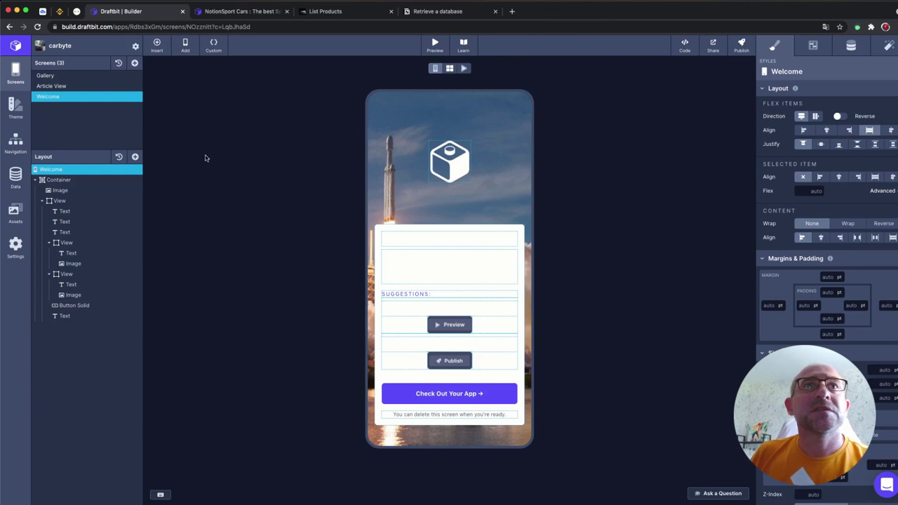
Select the Welcome screen's Container, then its 96 × 96 logo Image in the Layout tree
click(61, 98)
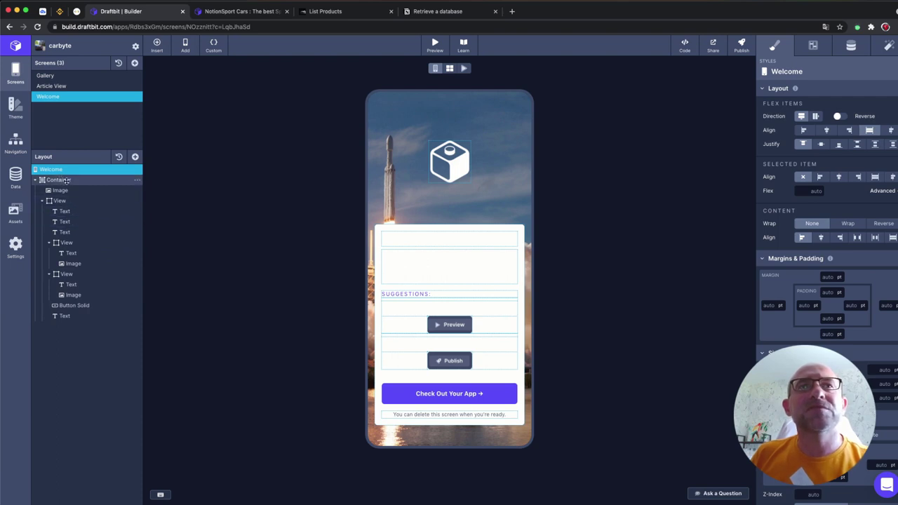
click(60, 180)
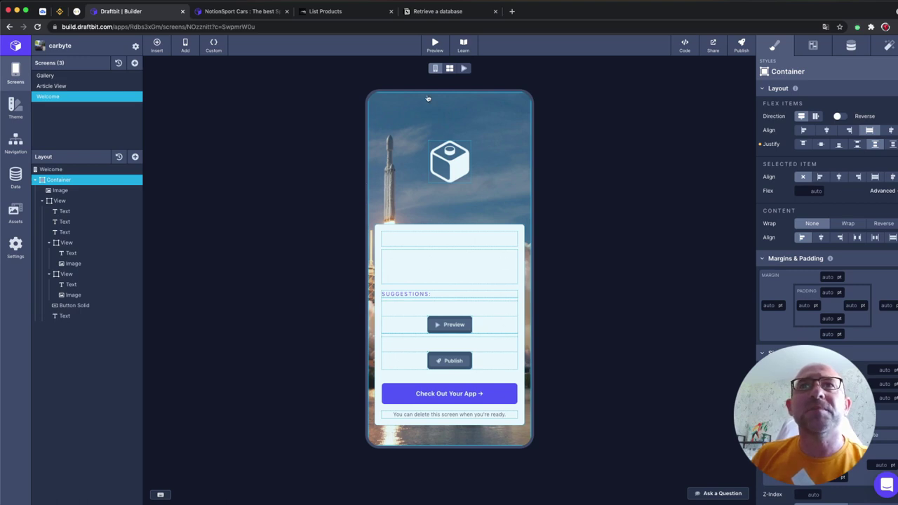
click(68, 193)
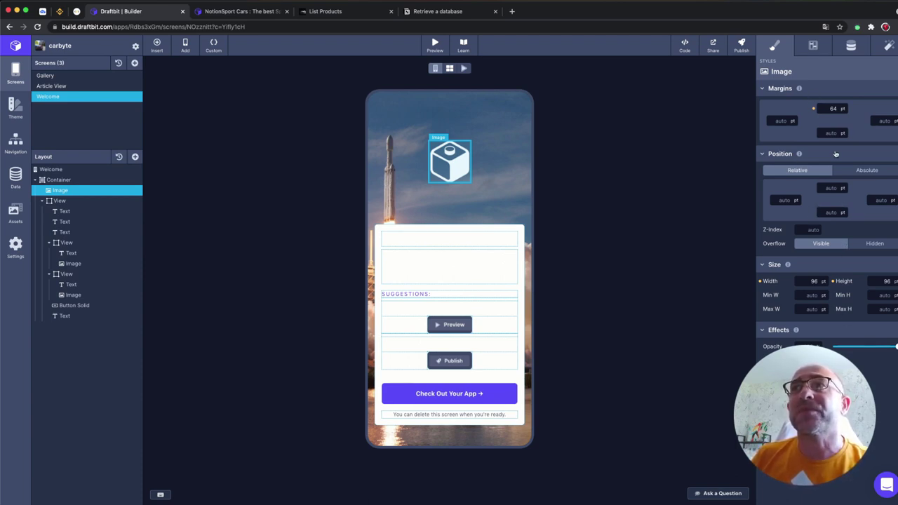
Keep the logo's Cover resize mode and Static source type, then bring up its image chooser
click(813, 46)
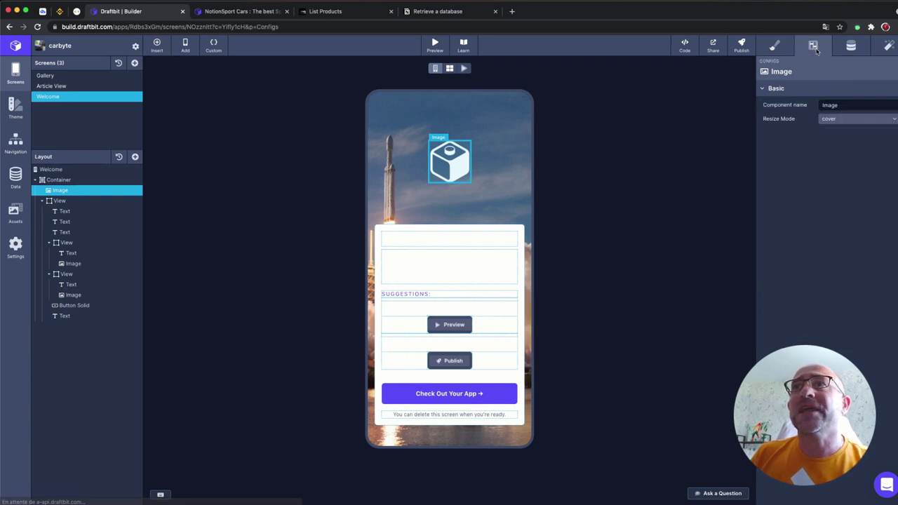
click(852, 123)
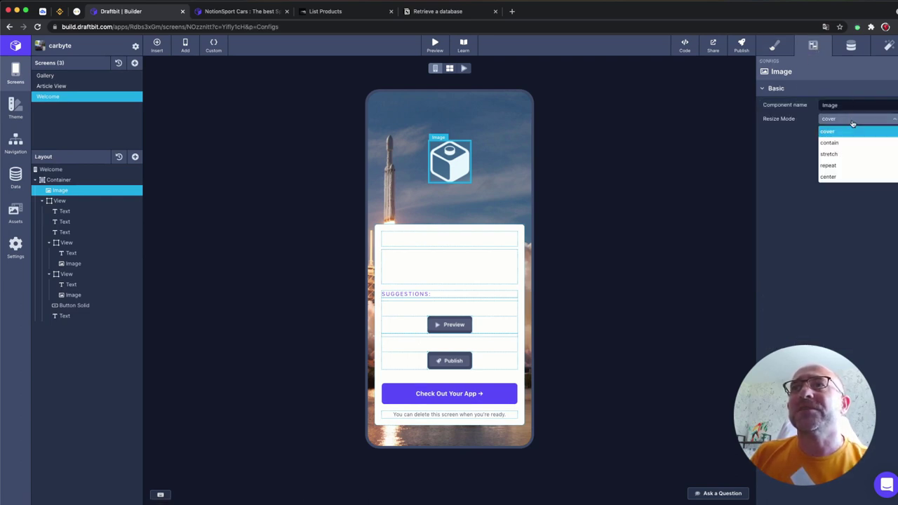
click(803, 134)
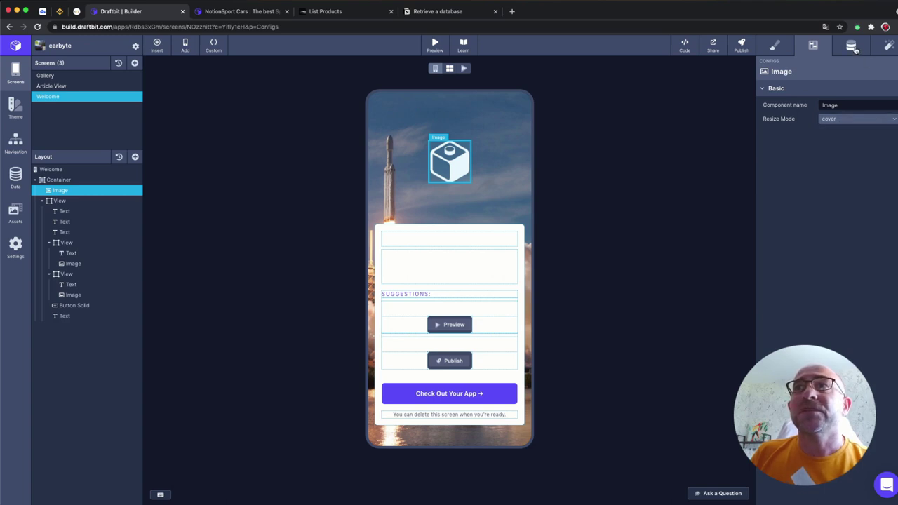
click(852, 47)
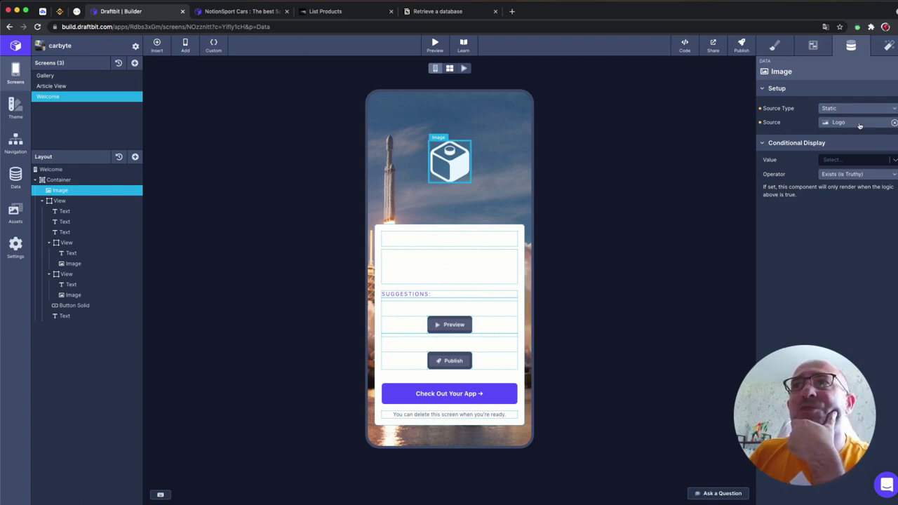
click(856, 108)
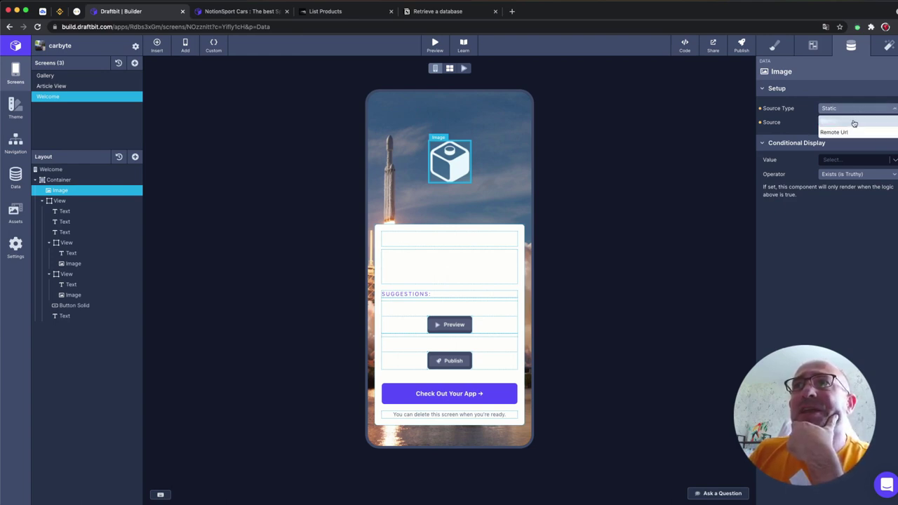
click(805, 129)
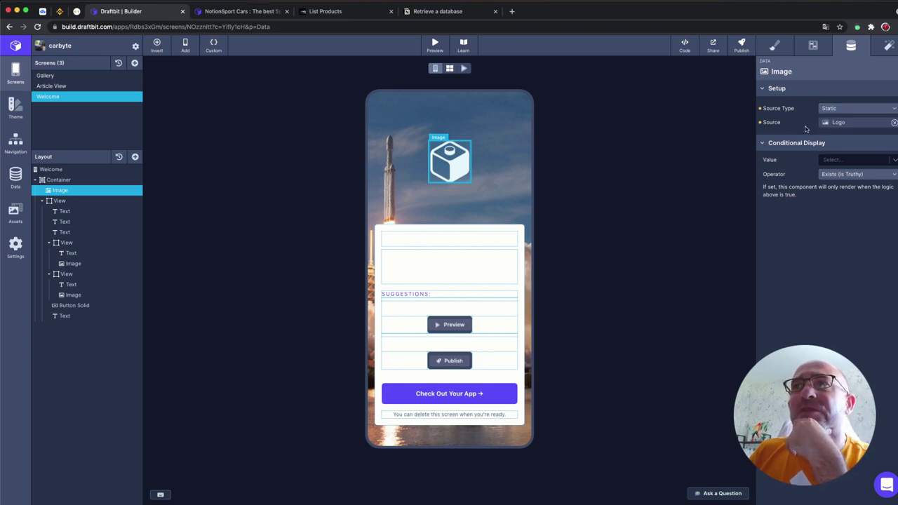
click(860, 125)
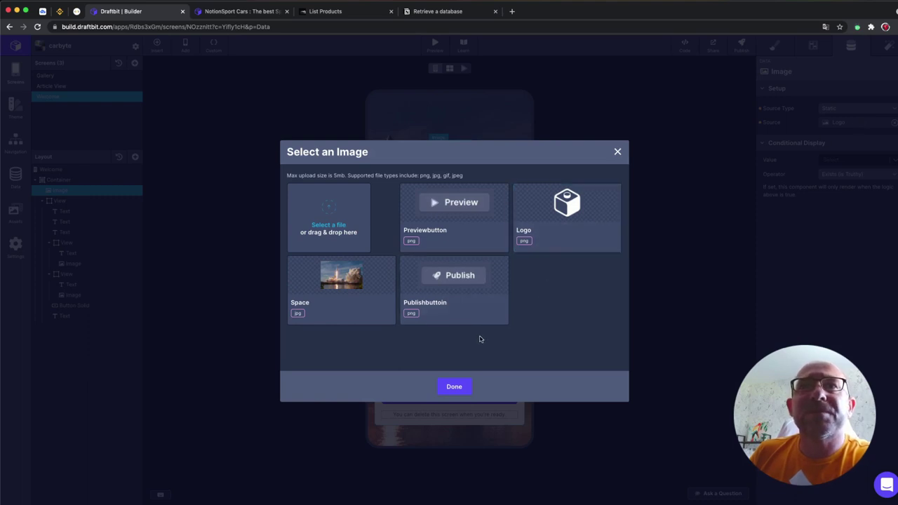
Upload ford.png and set the Ford image as the Welcome logo's static source
click(332, 212)
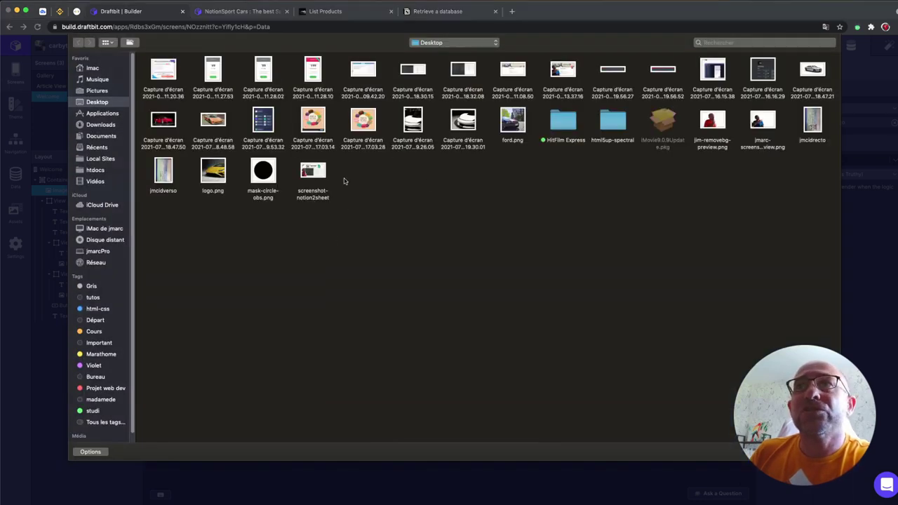
click(514, 125)
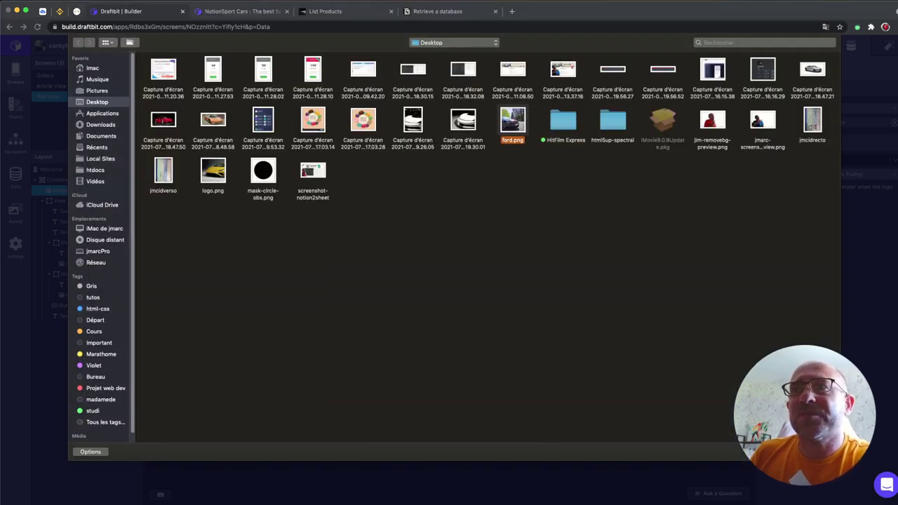
key(Return)
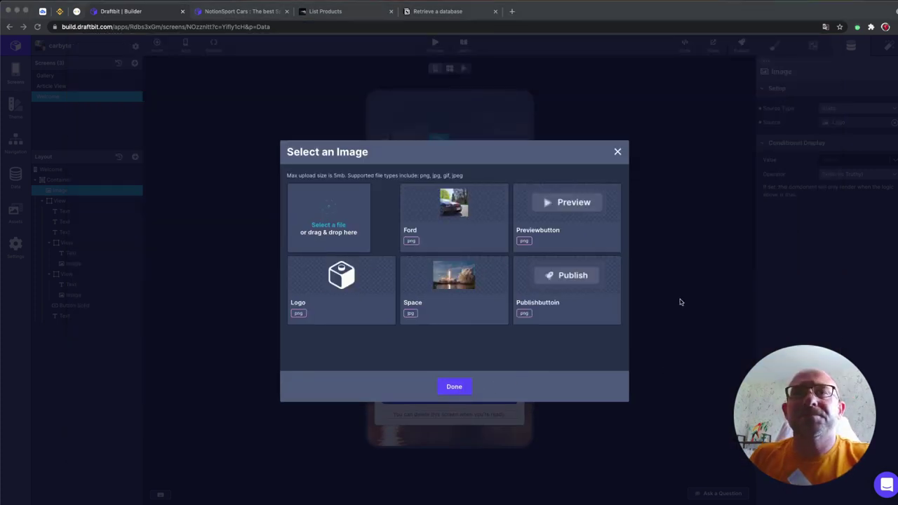
click(464, 347)
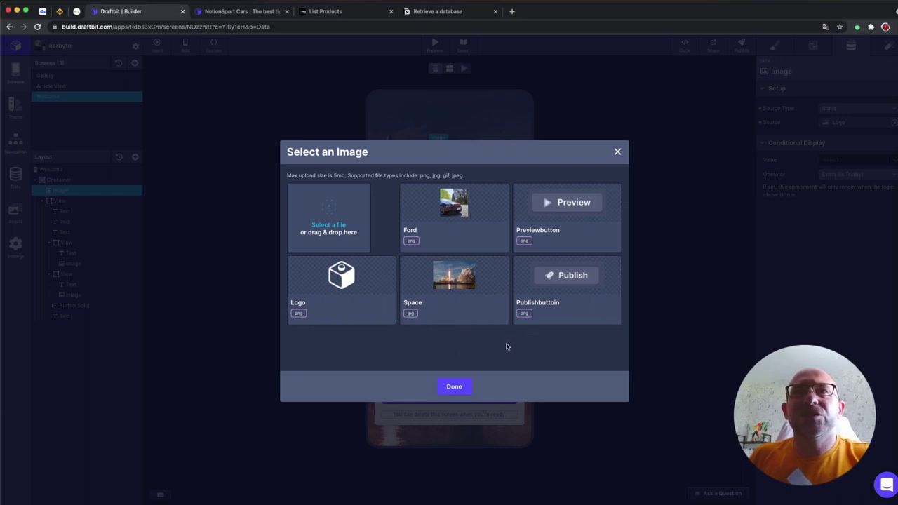
click(464, 387)
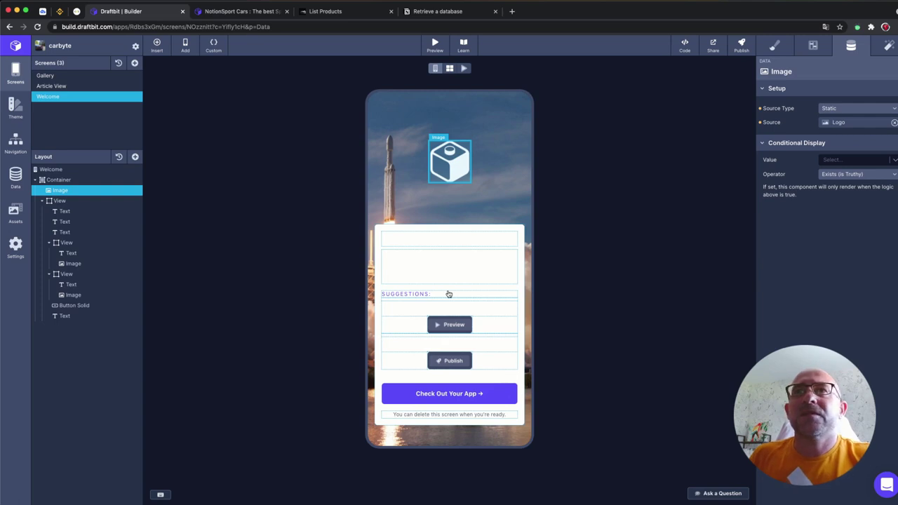
click(857, 122)
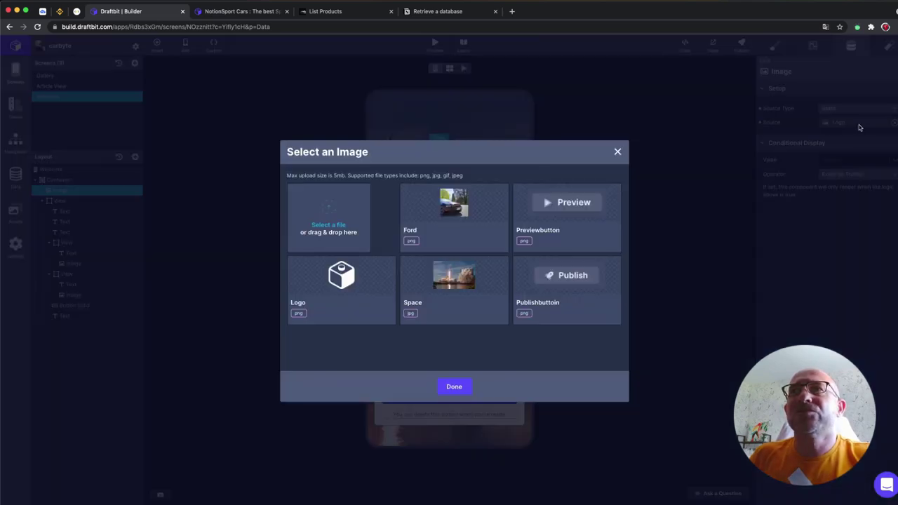
click(449, 210)
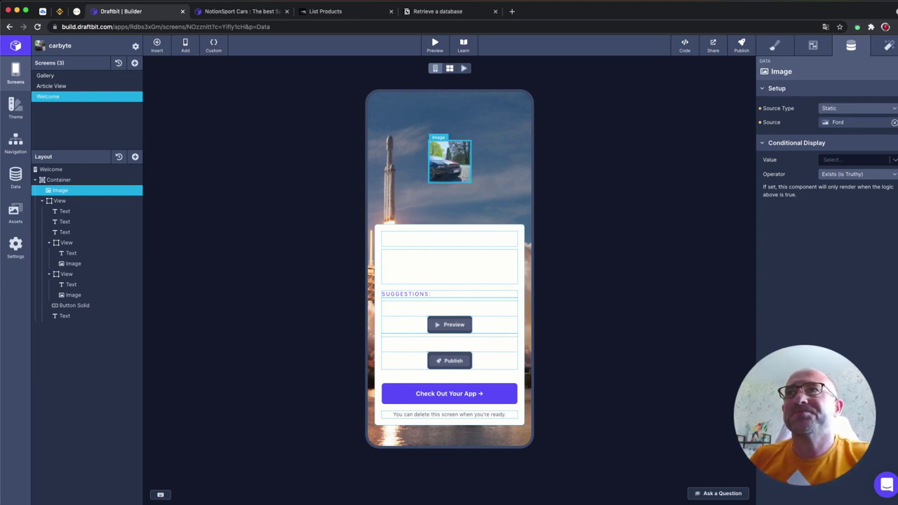
Select the card's welcome message text and highlight its 'Welcome to your starter app…' input text
click(894, 53)
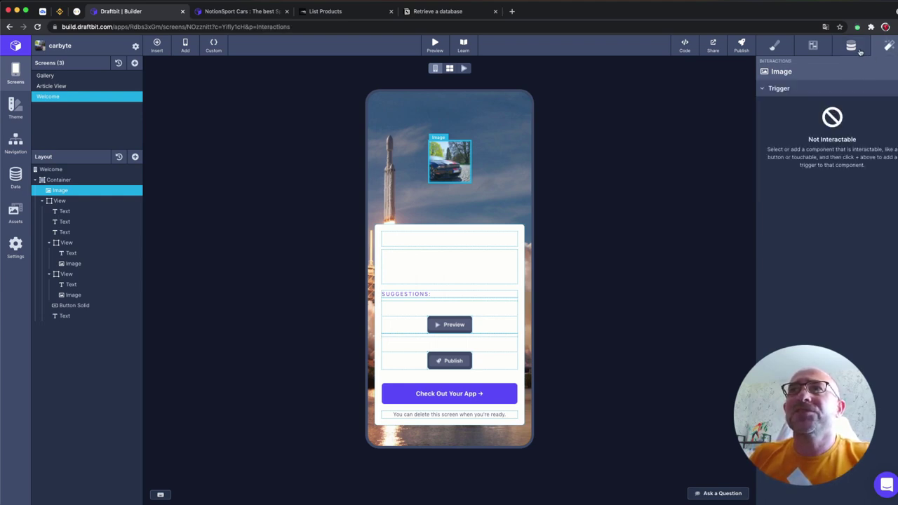
click(860, 51)
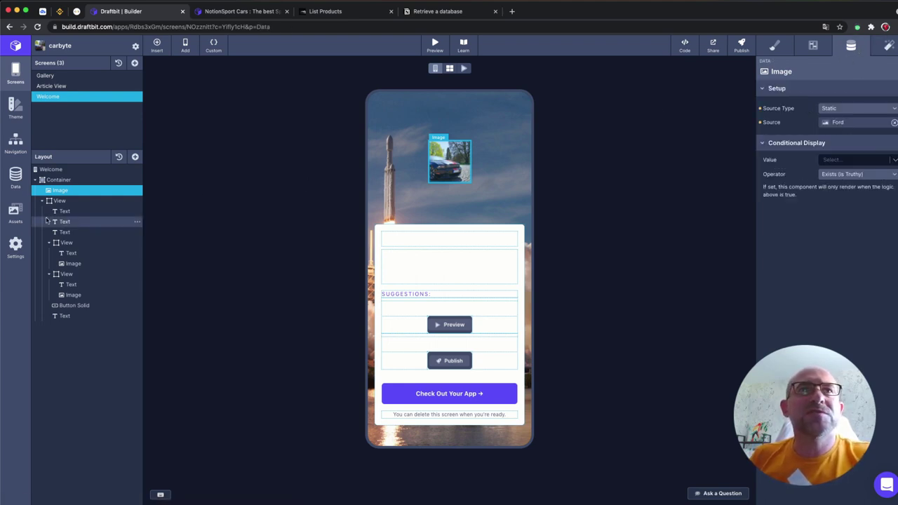
mouse_move(70, 200)
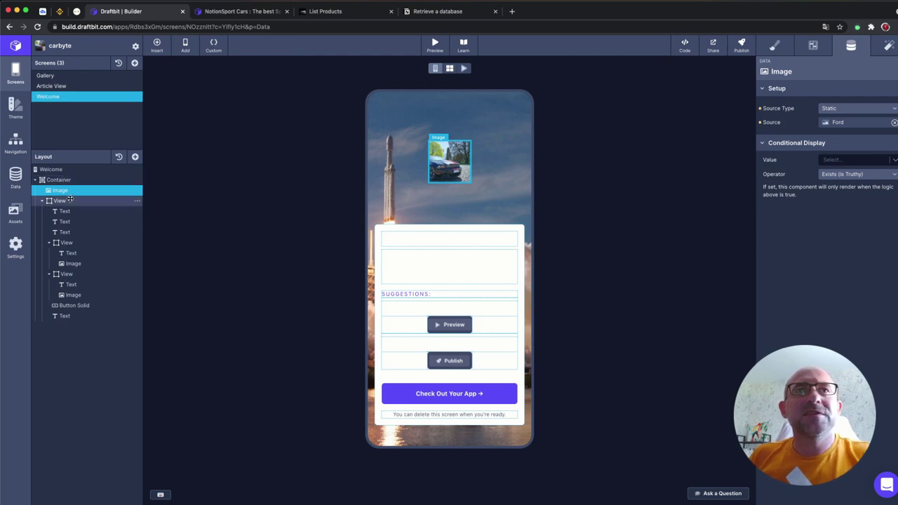
click(71, 201)
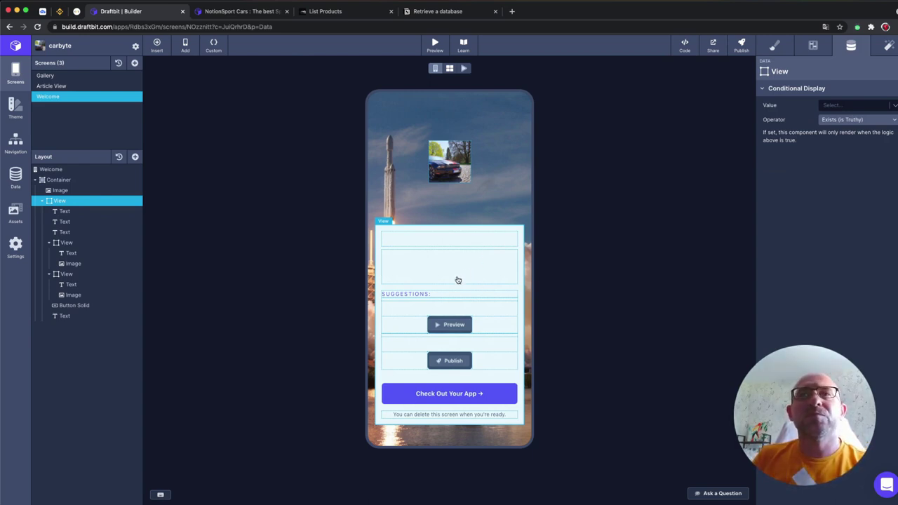
click(63, 212)
click(64, 221)
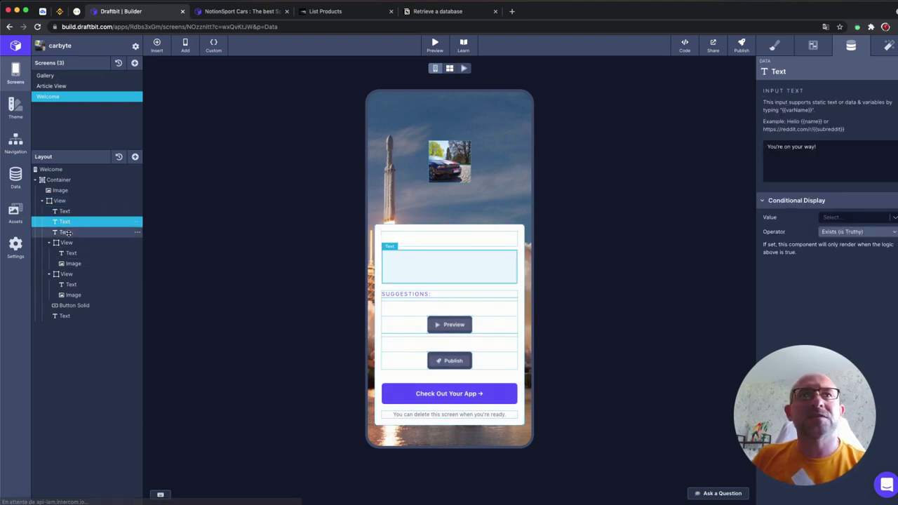
click(64, 232)
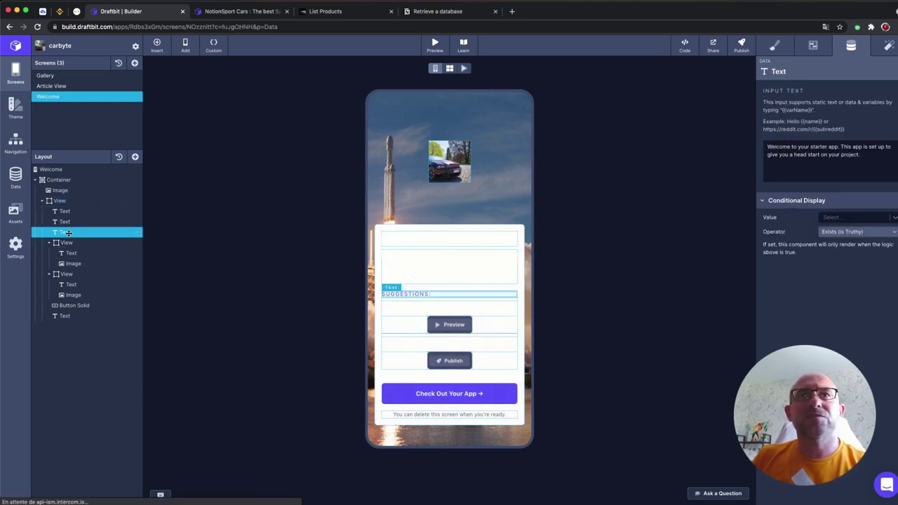
click(419, 274)
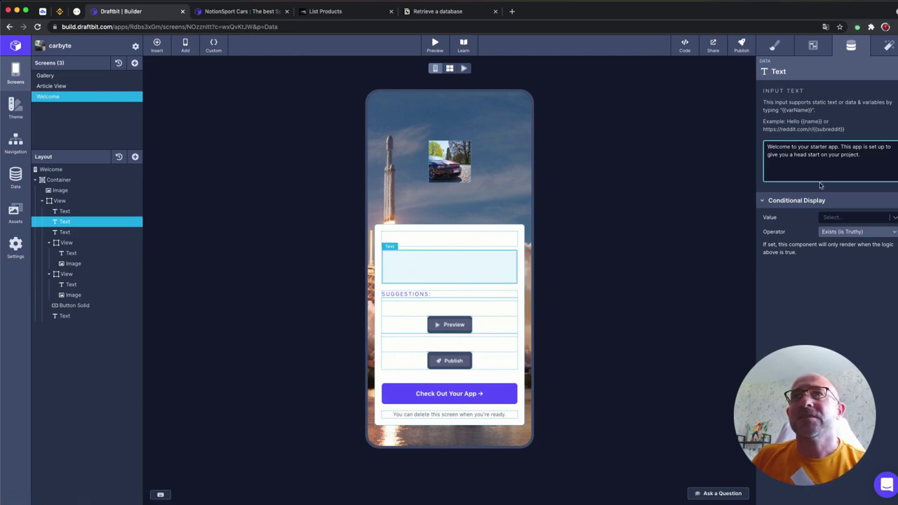
drag(872, 161, 767, 146)
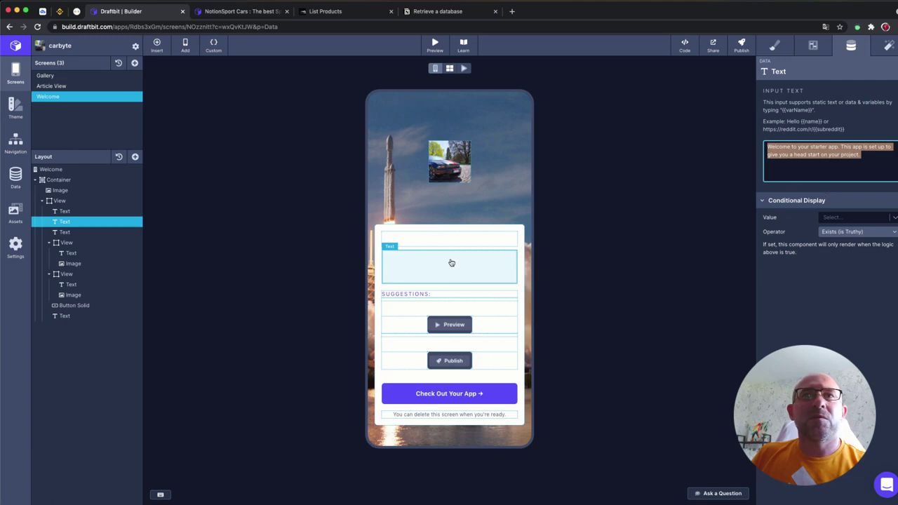
Set the welcome paragraph, heading and first suggestion text colours to Background
click(774, 45)
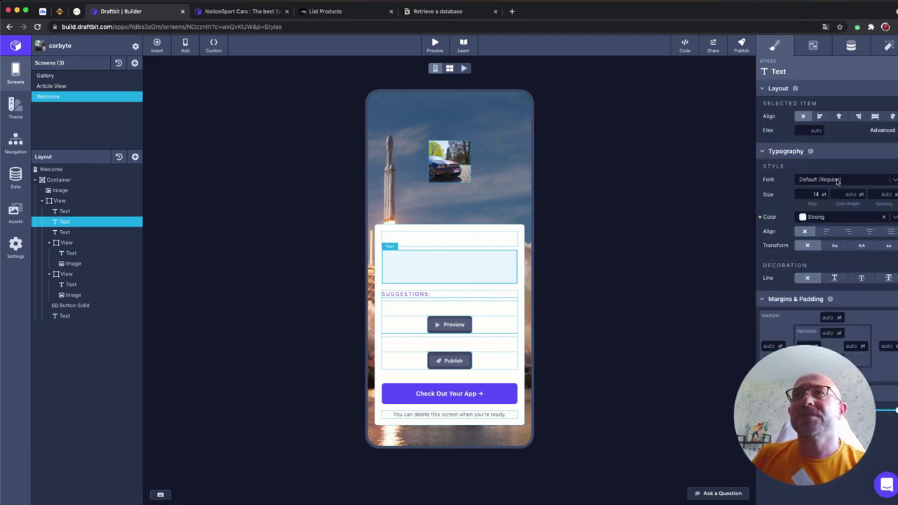
click(804, 218)
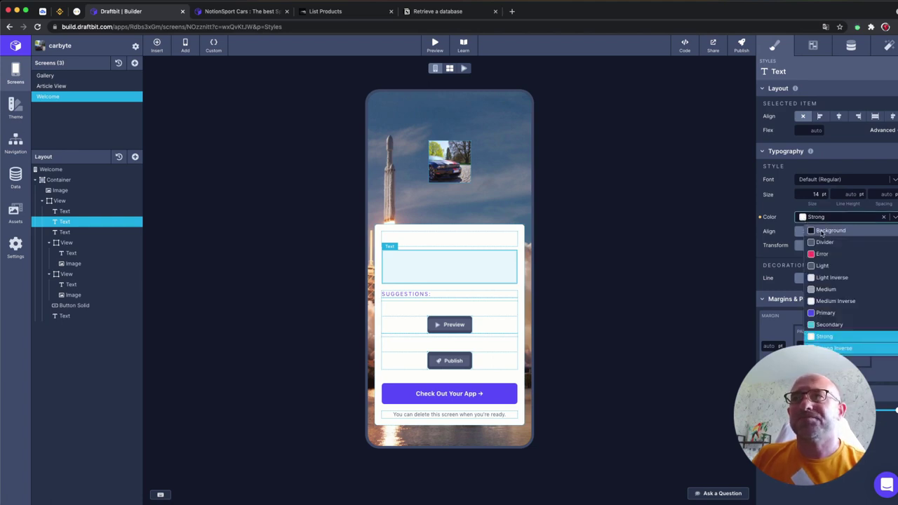
click(822, 232)
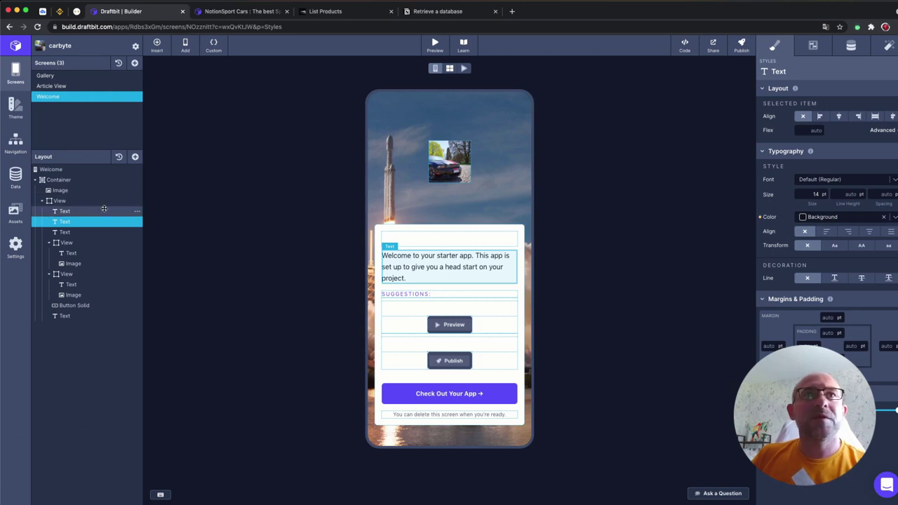
click(106, 211)
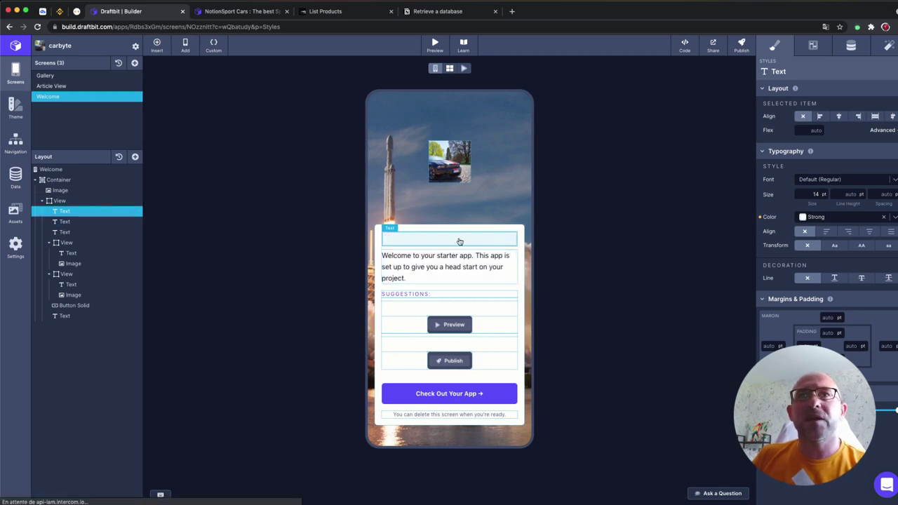
click(802, 218)
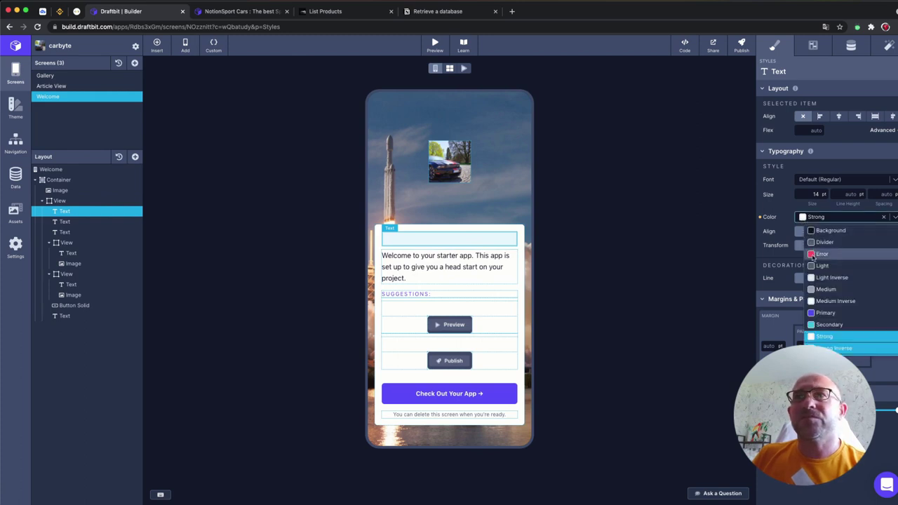
click(827, 230)
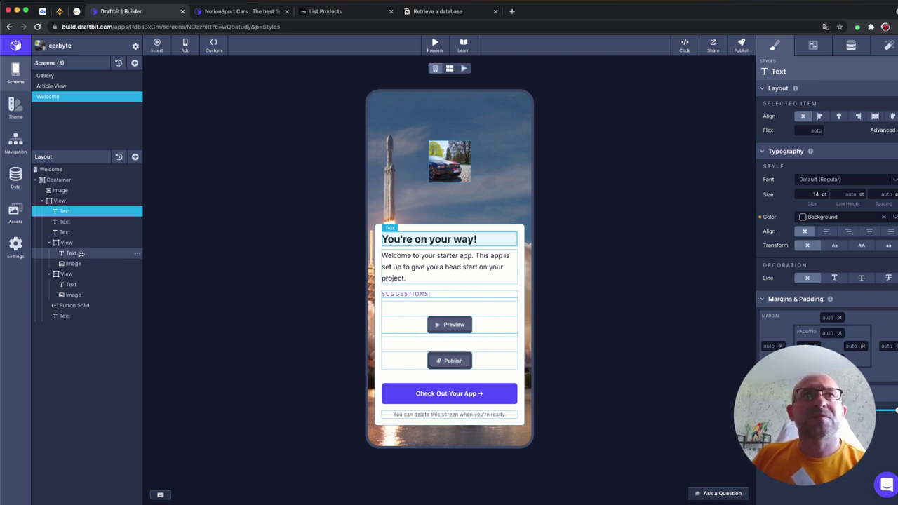
click(73, 253)
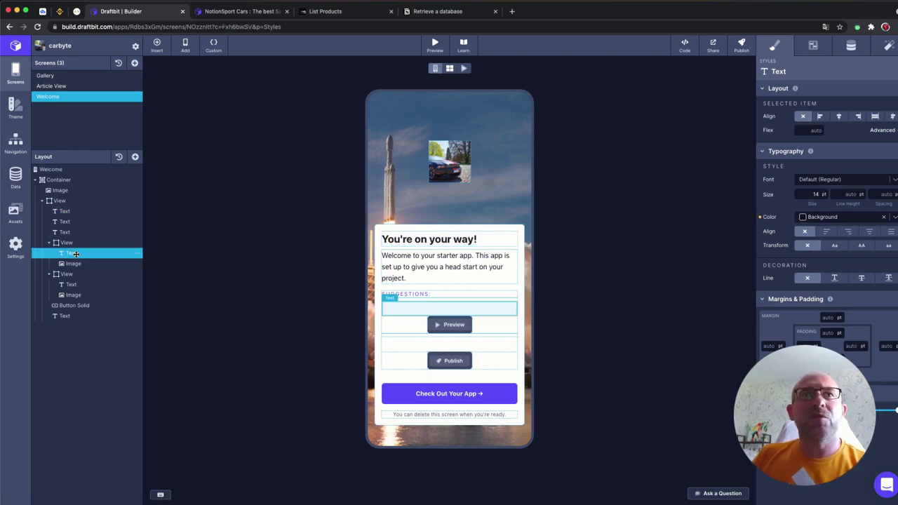
click(817, 217)
click(818, 232)
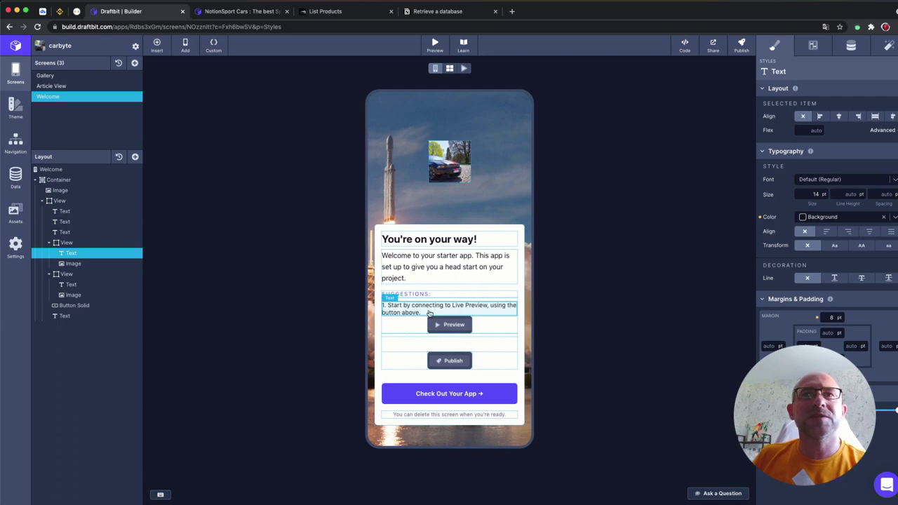
click(69, 264)
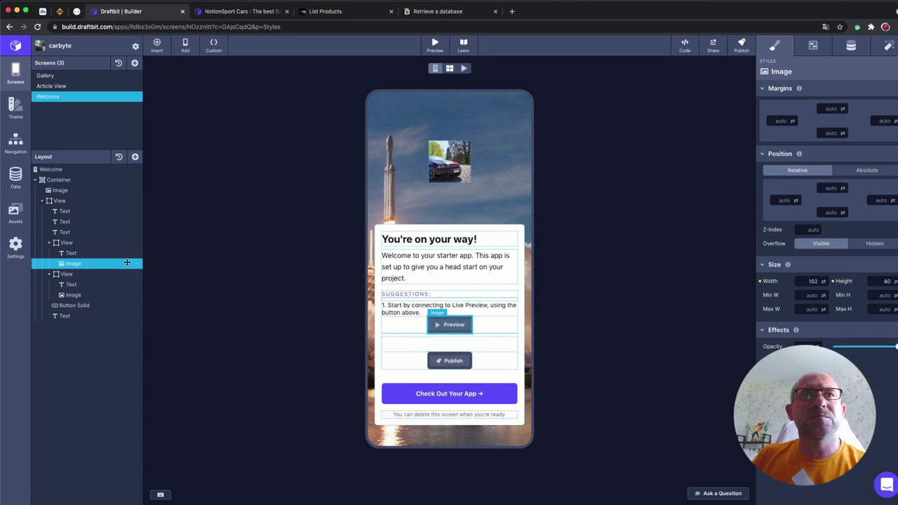
Delete the Preview image and the Publish image from the Welcome card
click(138, 265)
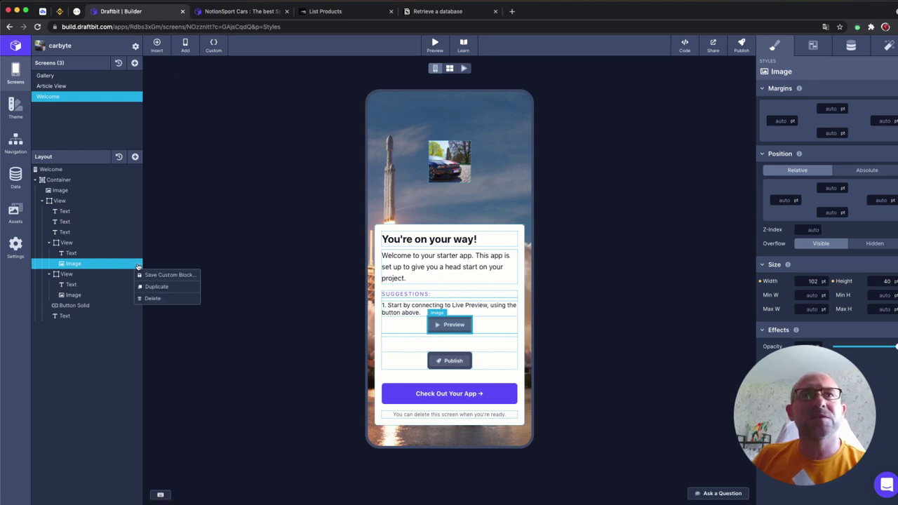
click(152, 299)
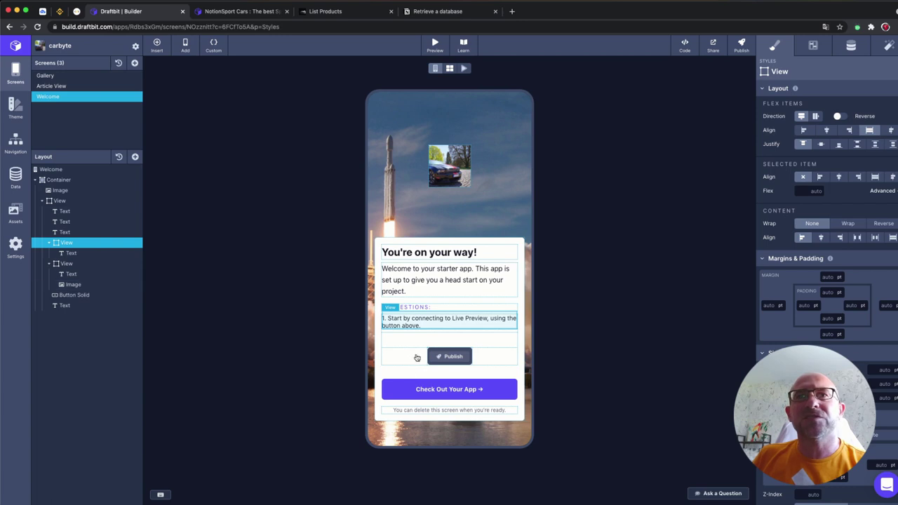
click(82, 263)
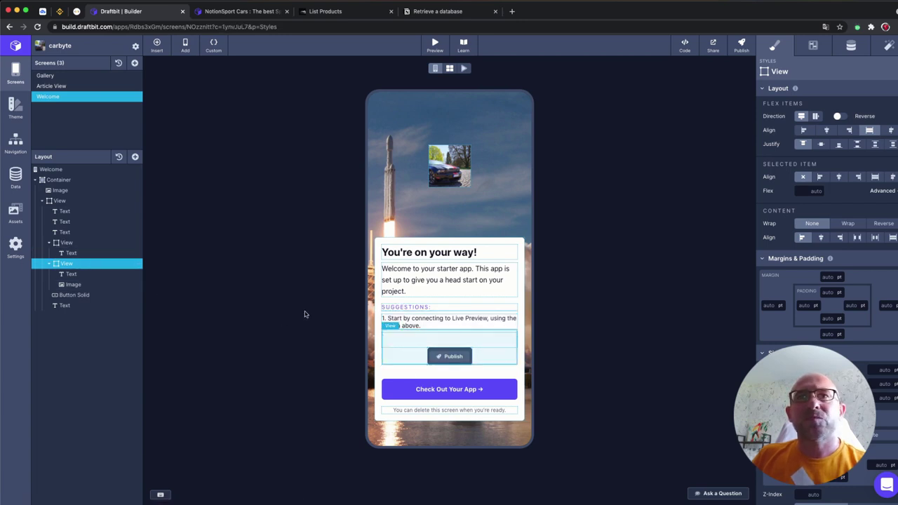
click(138, 264)
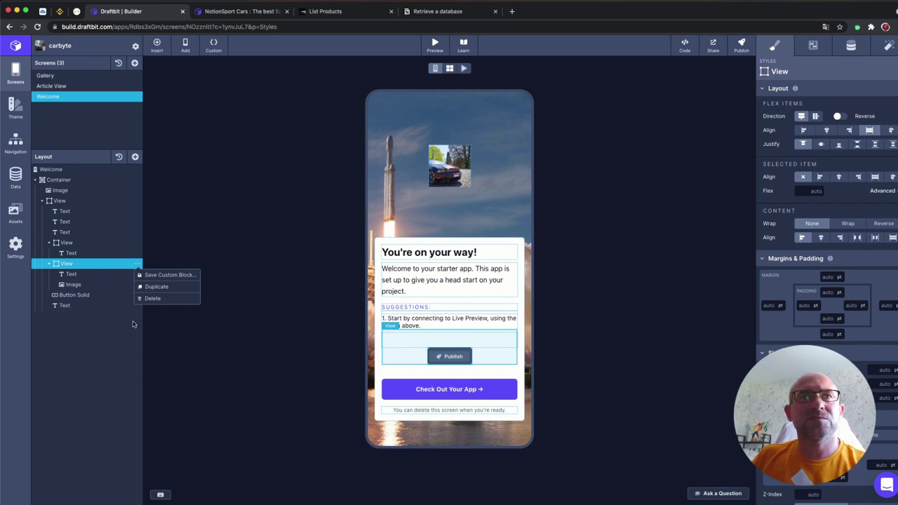
click(77, 295)
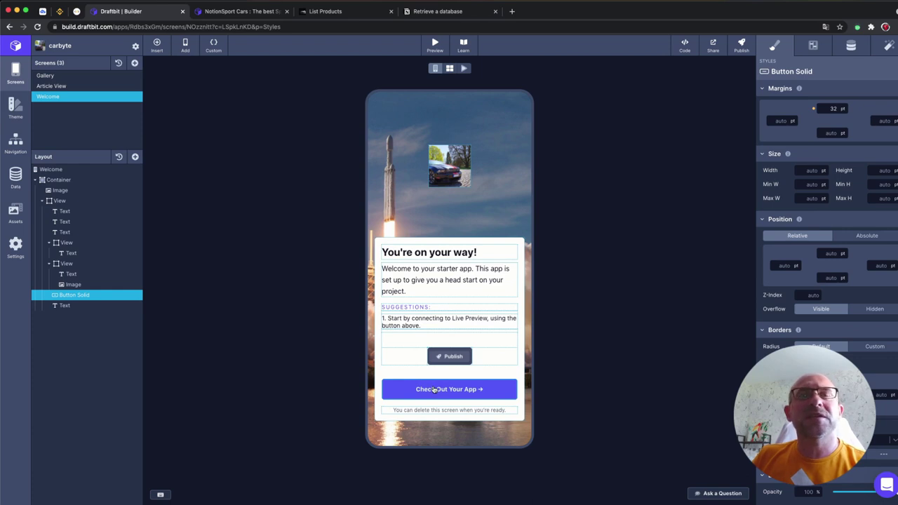
mouse_move(98, 284)
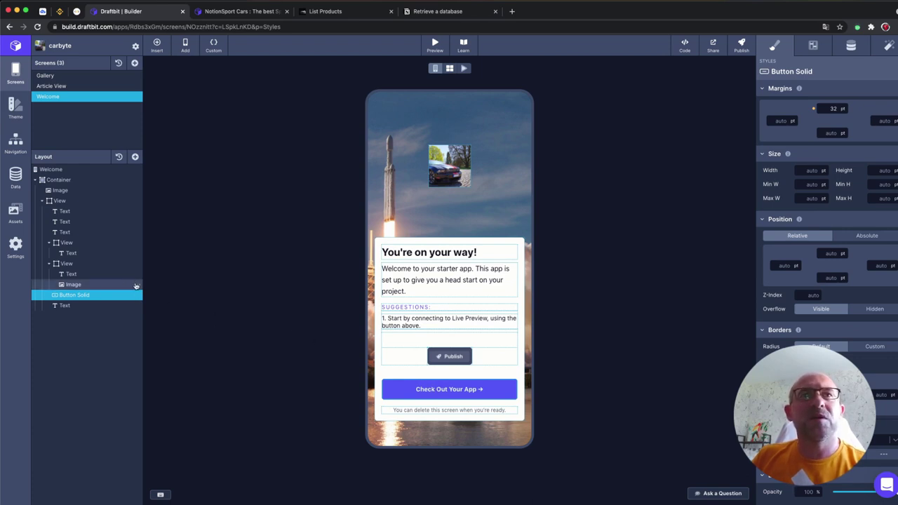
click(139, 286)
click(127, 290)
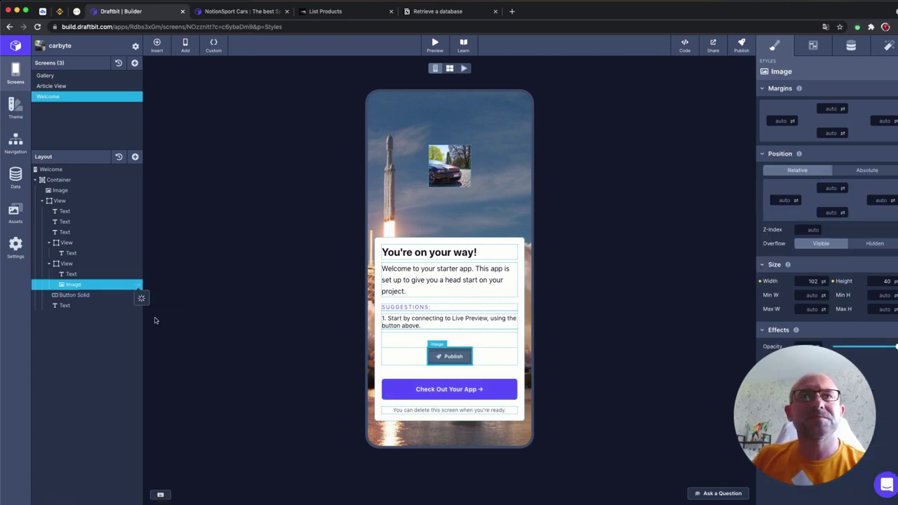
key(Delete)
Delete the leftover Publish text and the 'You can delete this screen' bottom note
click(136, 275)
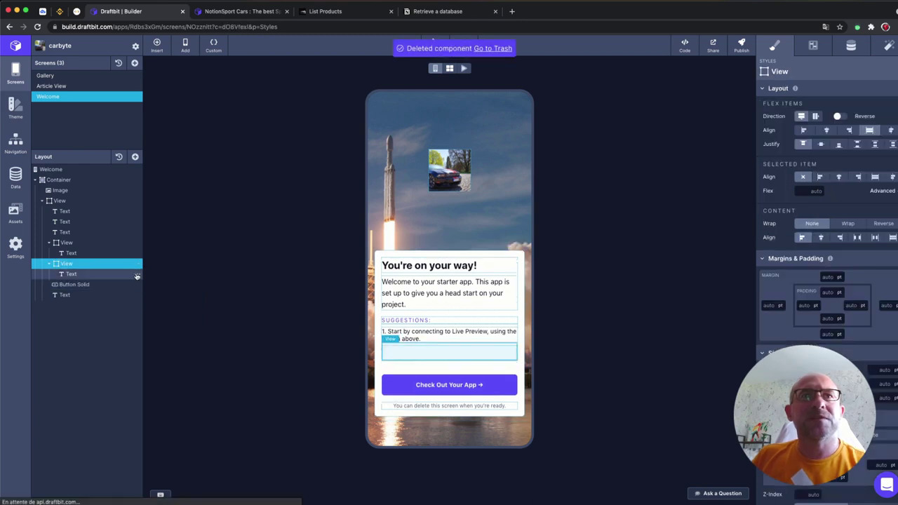
click(149, 309)
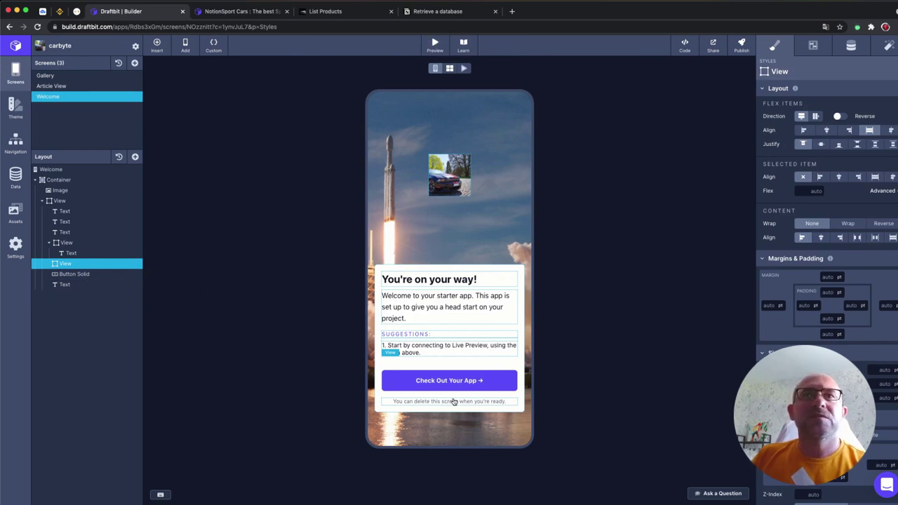
mouse_move(84, 284)
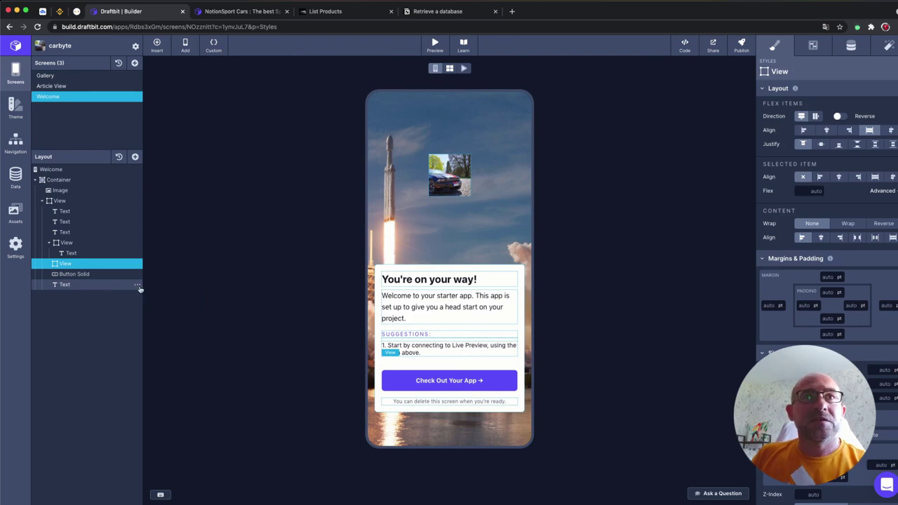
click(139, 289)
click(154, 321)
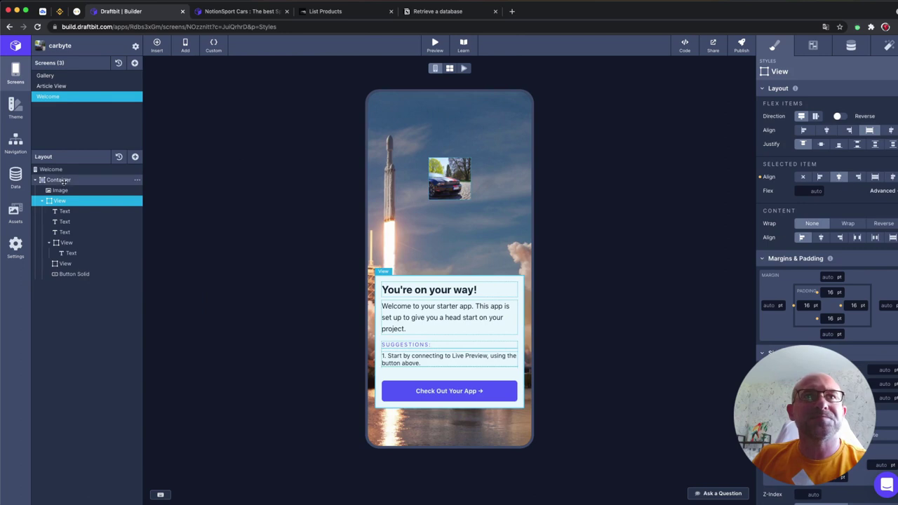
mouse_move(60, 190)
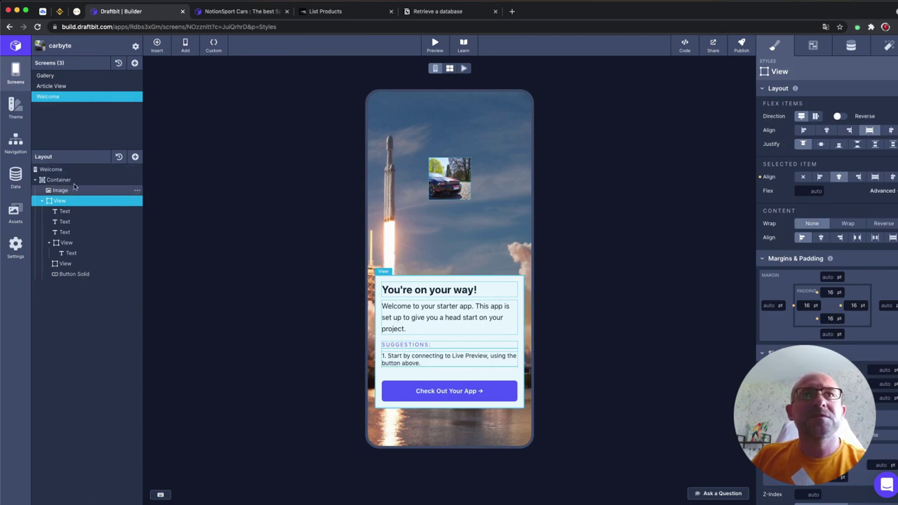
click(68, 169)
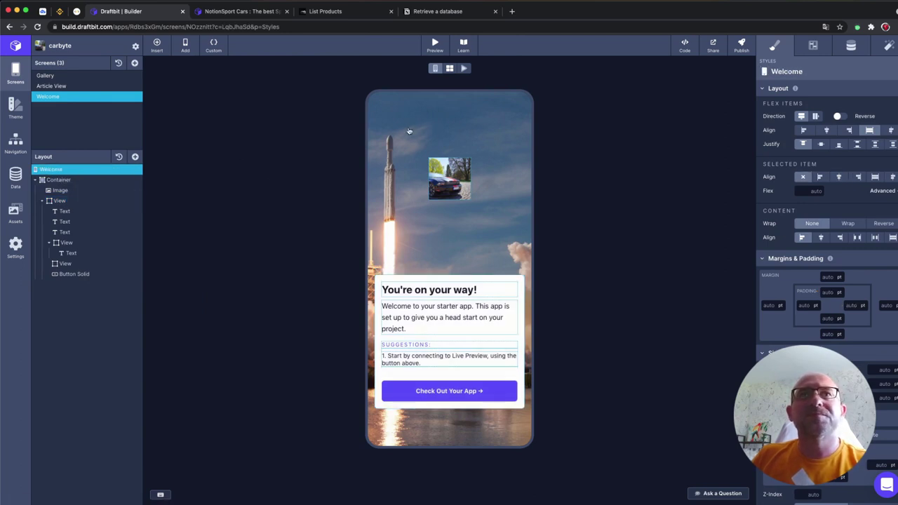
Inspect the car image, background container and Check Out Your App button's Configs and Styles
mouse_move(84, 190)
click(75, 190)
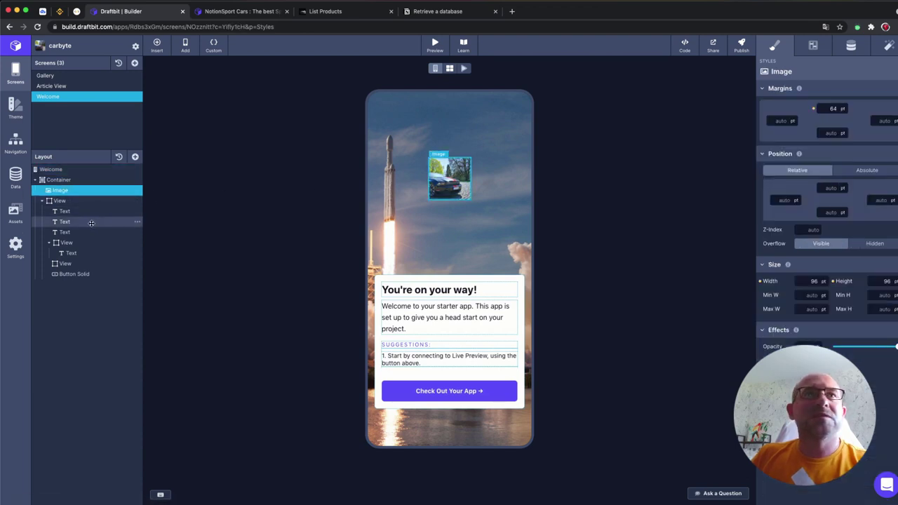
click(483, 113)
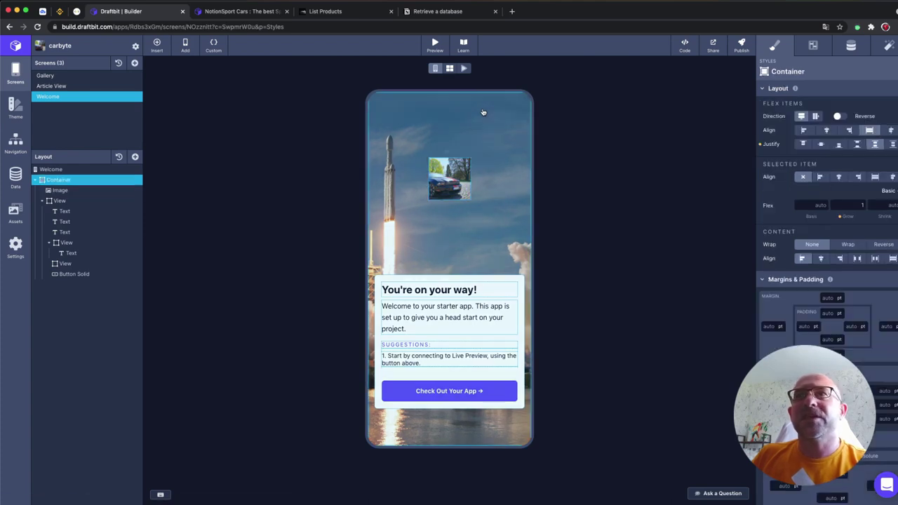
click(813, 45)
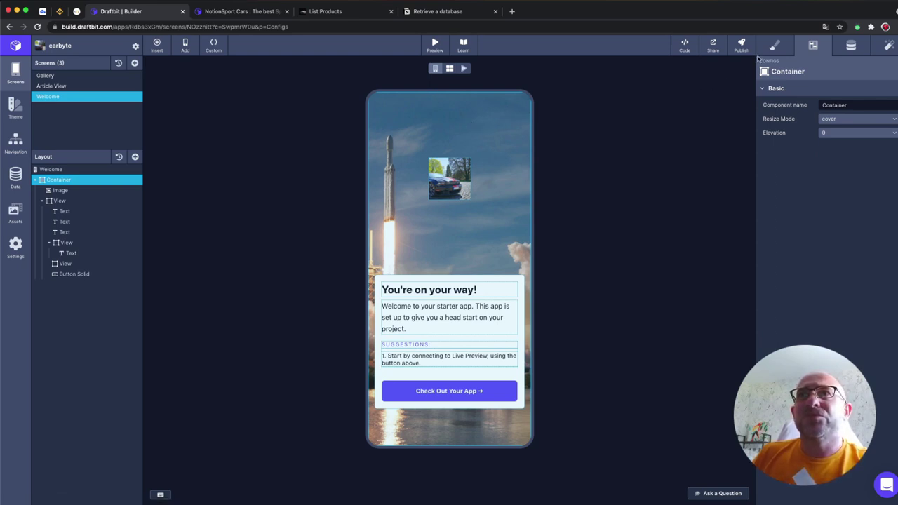
mouse_move(84, 273)
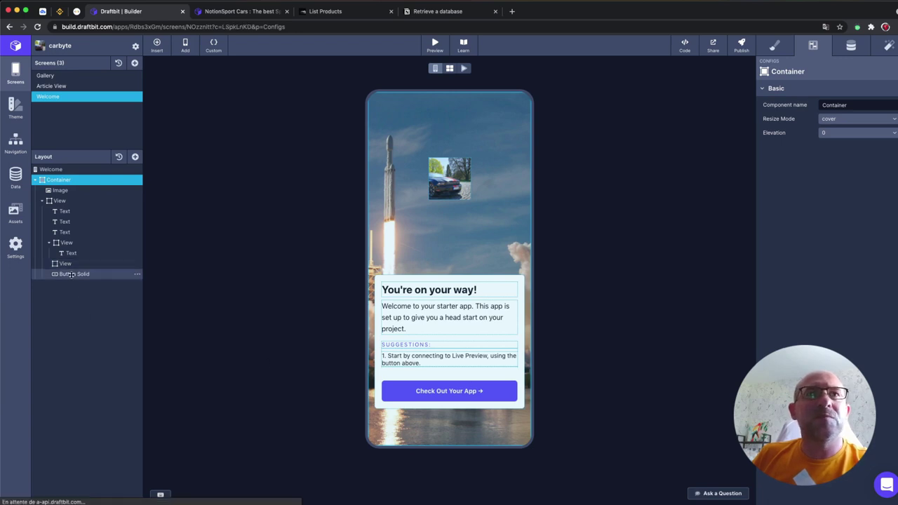
click(74, 274)
click(444, 394)
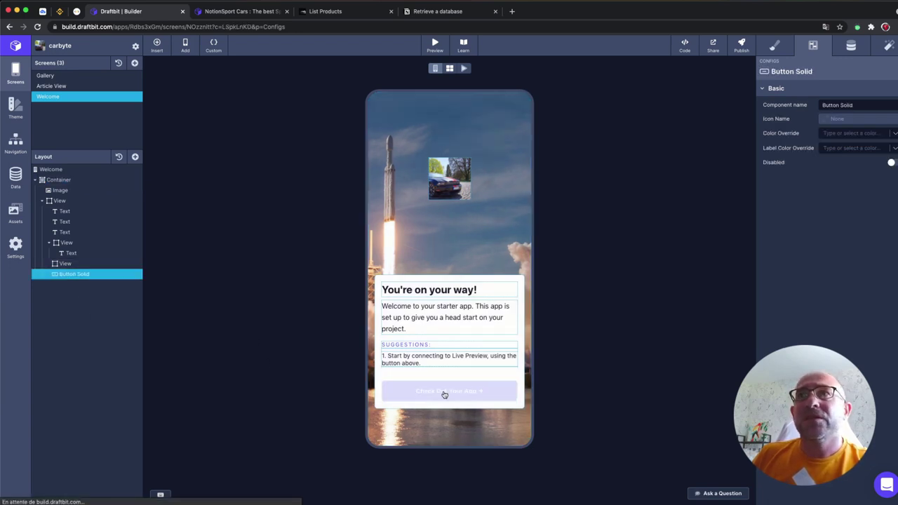
click(776, 56)
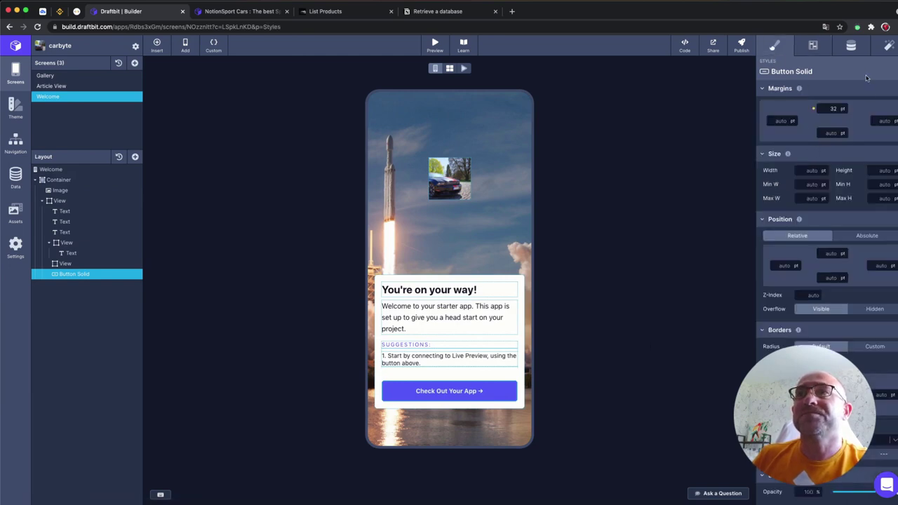
click(811, 46)
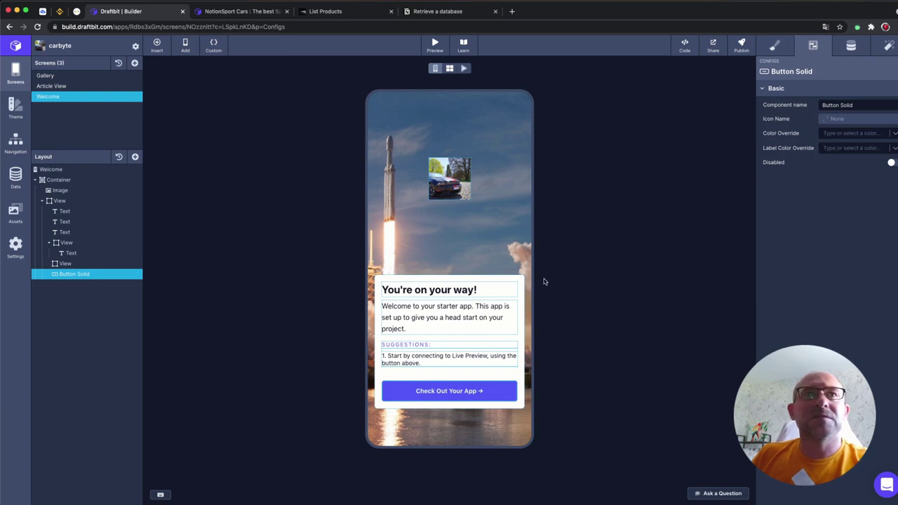
click(460, 393)
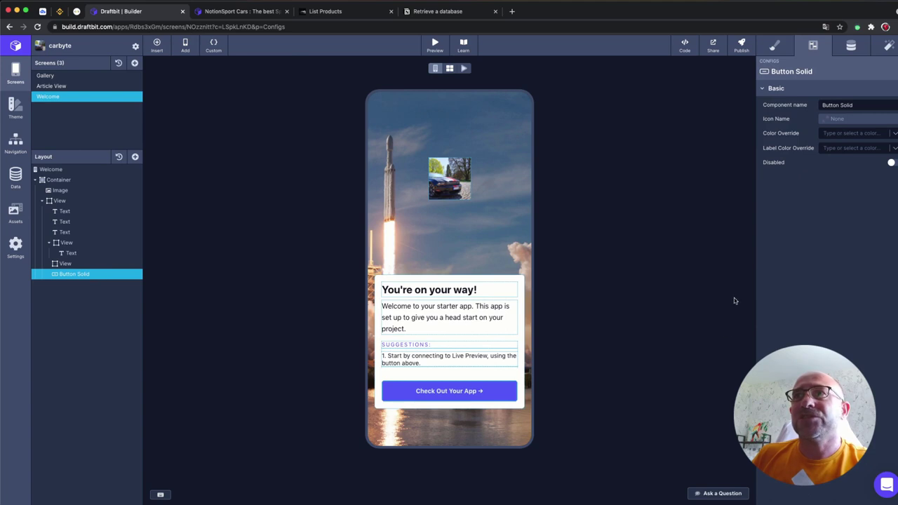
Change the button's Input Text from 'Check Out Your App' to 'Entrer →'
click(855, 50)
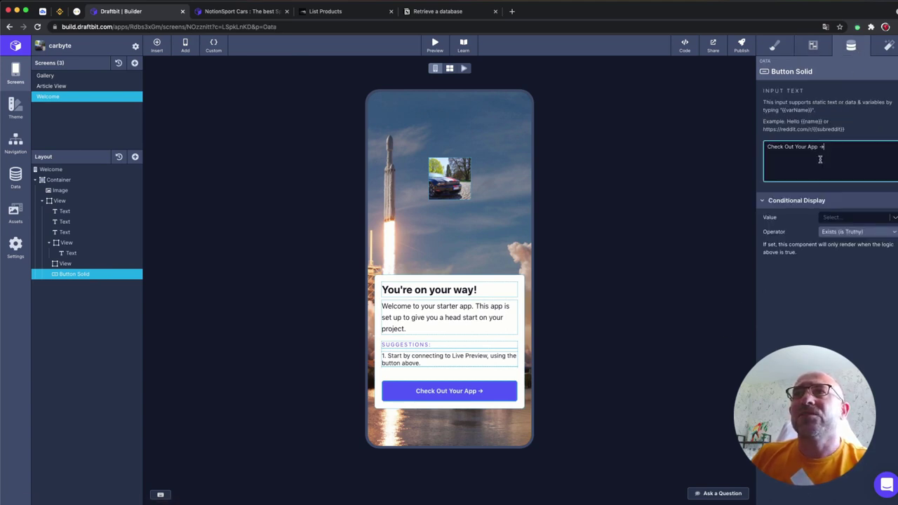
drag(838, 150, 768, 147)
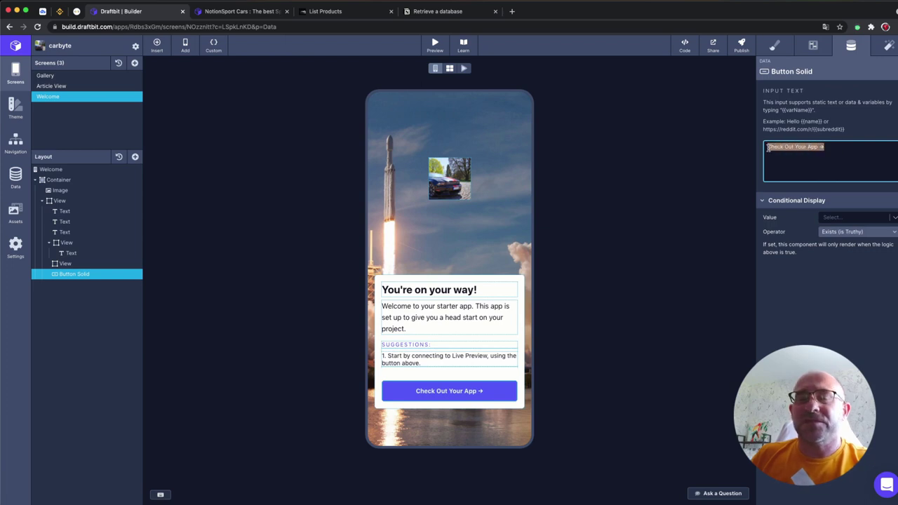
key(BackSpace)
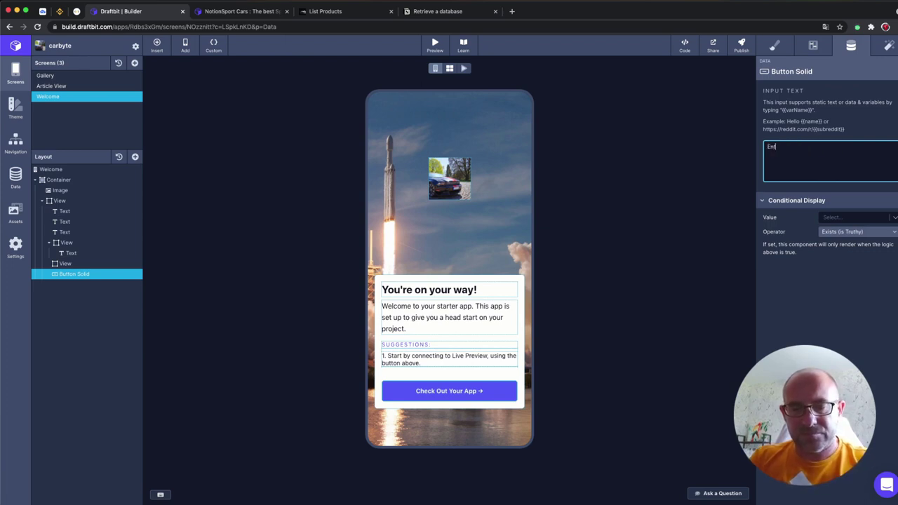
text(Entrer -)
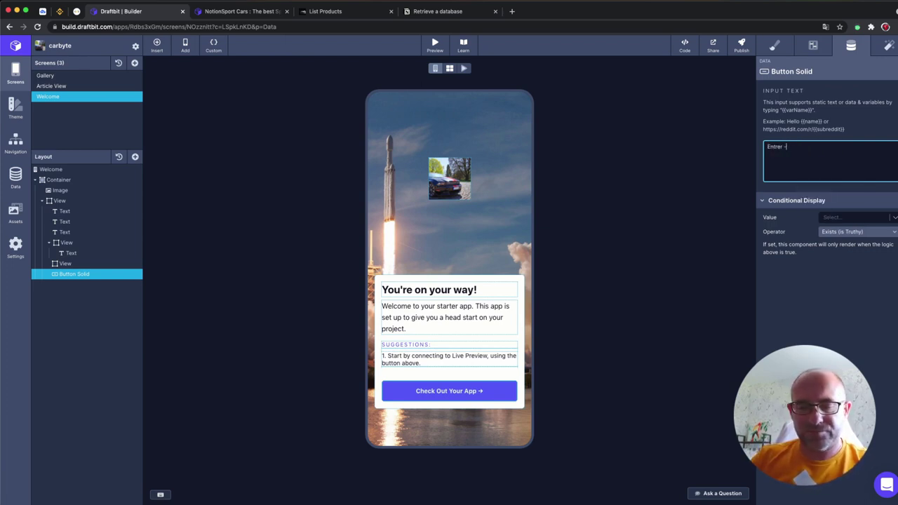
key(BackSpace)
text(→)
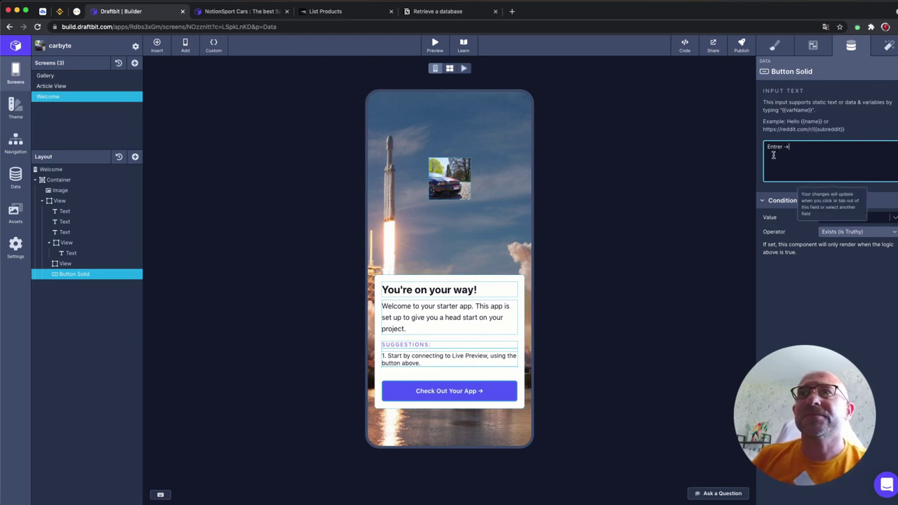
click(841, 293)
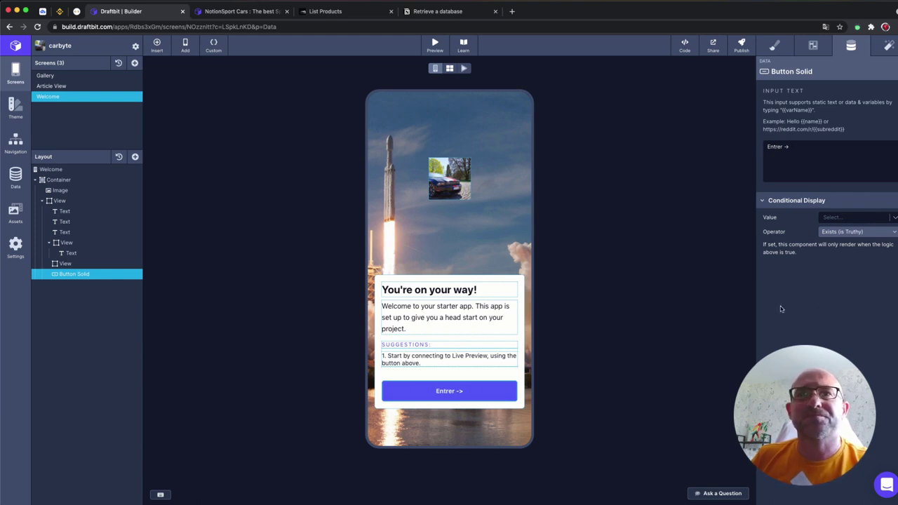
Replace the heading's text with 'Bienvenue sur Cars Byte', correcting the typos
click(450, 290)
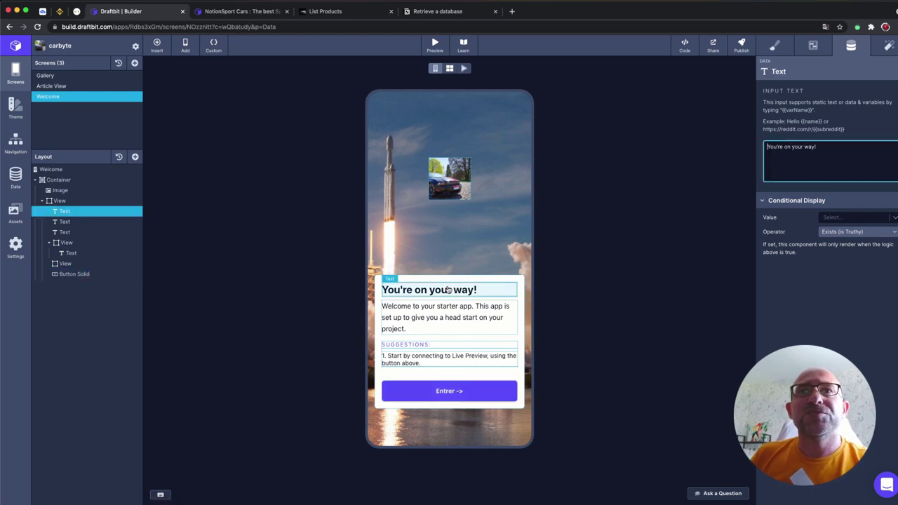
drag(822, 150, 761, 149)
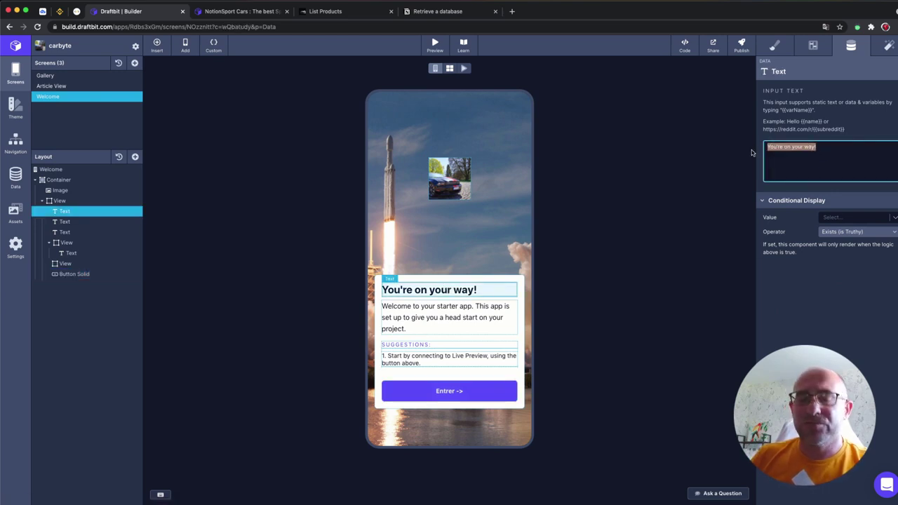
text(B)
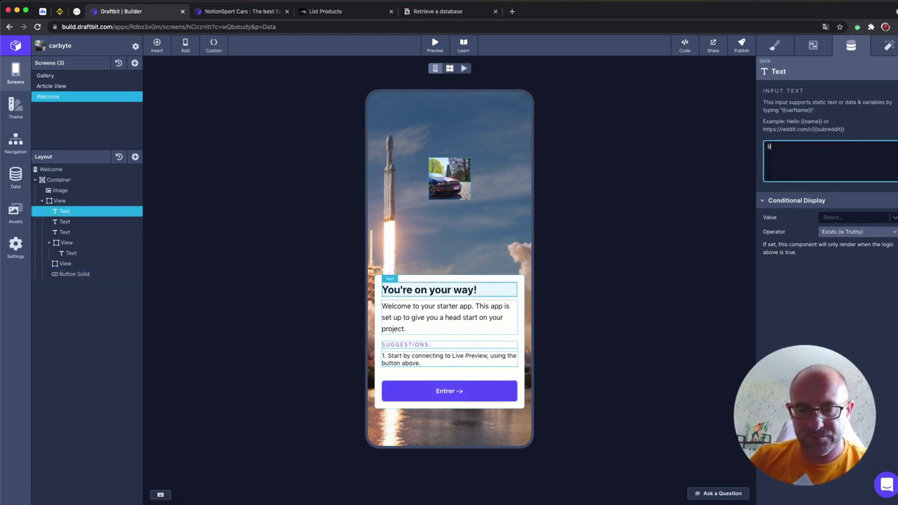
text(ienven)
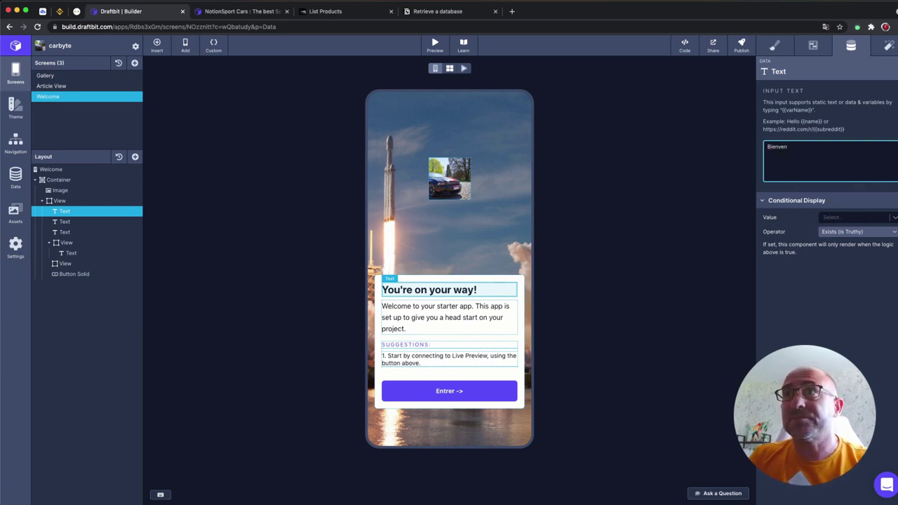
text(uesur)
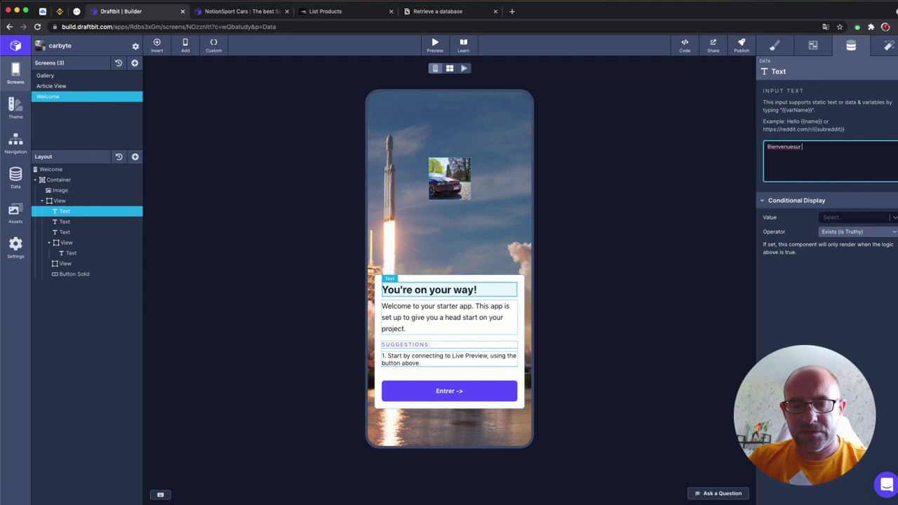
text( Car)
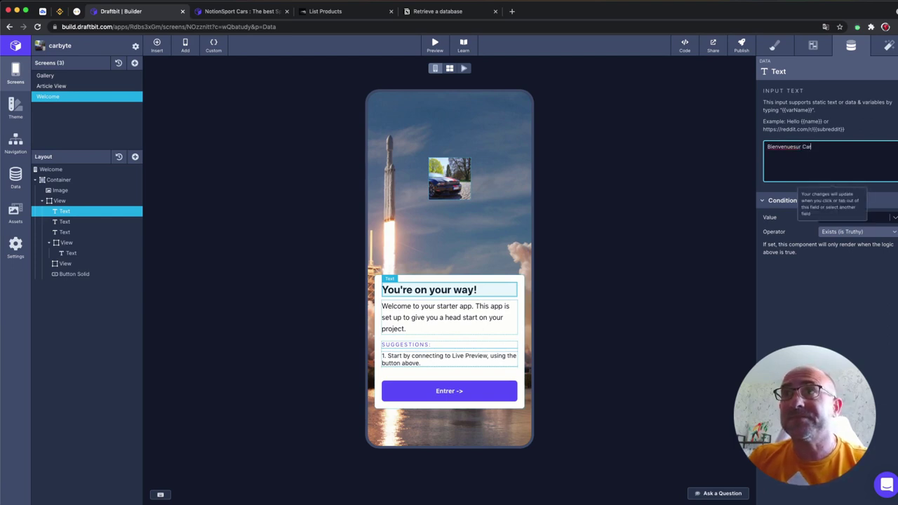
text(x)
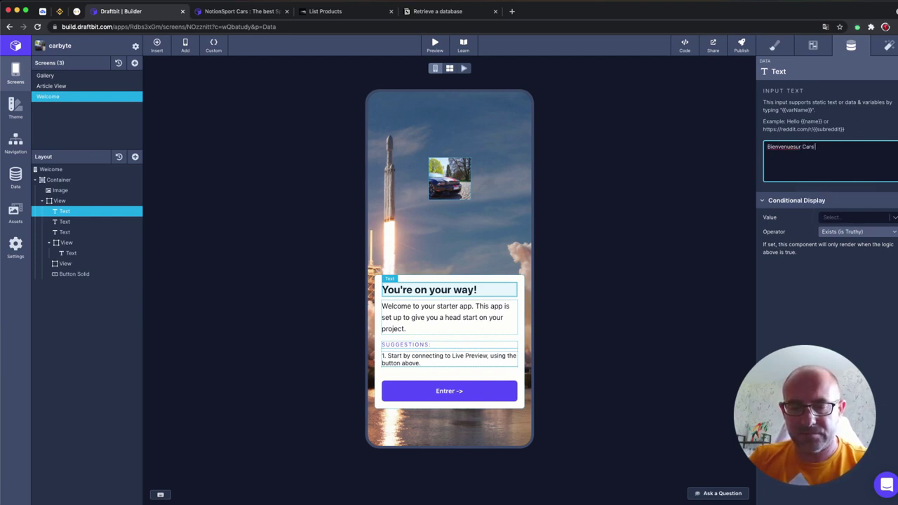
text( Byte)
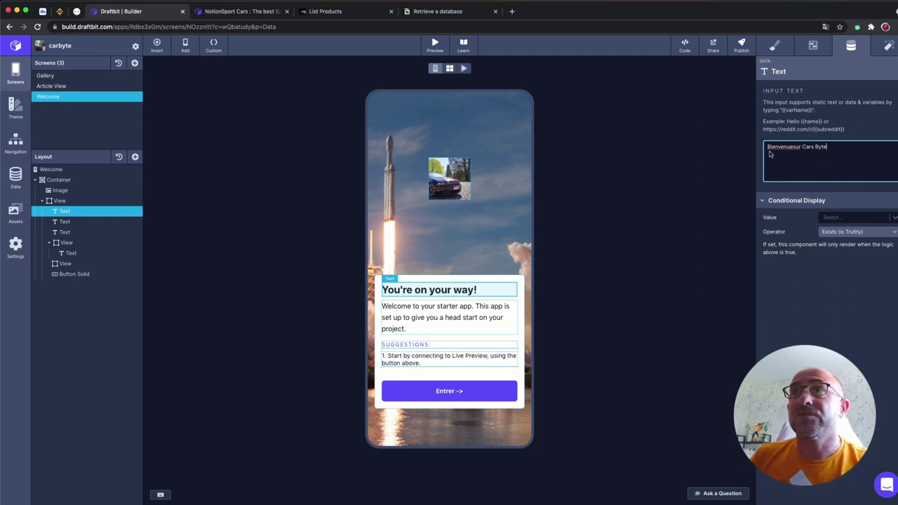
click(794, 147)
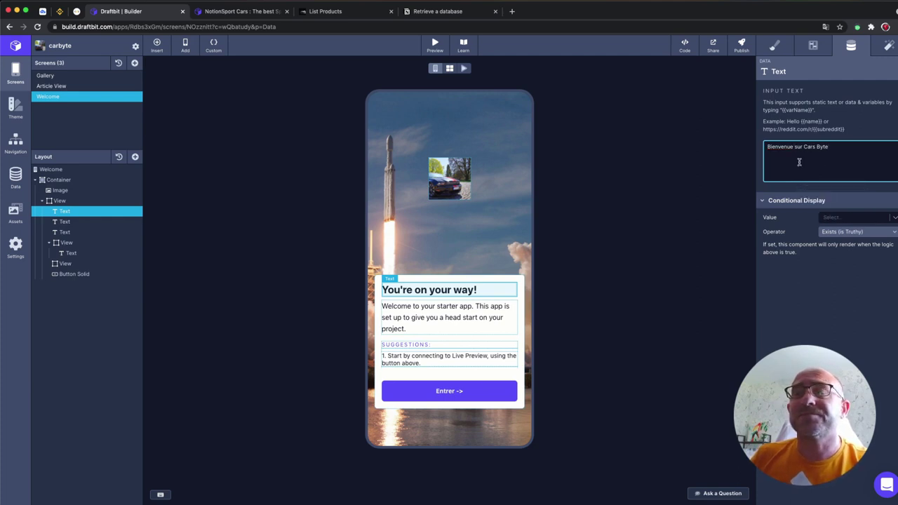
click(495, 317)
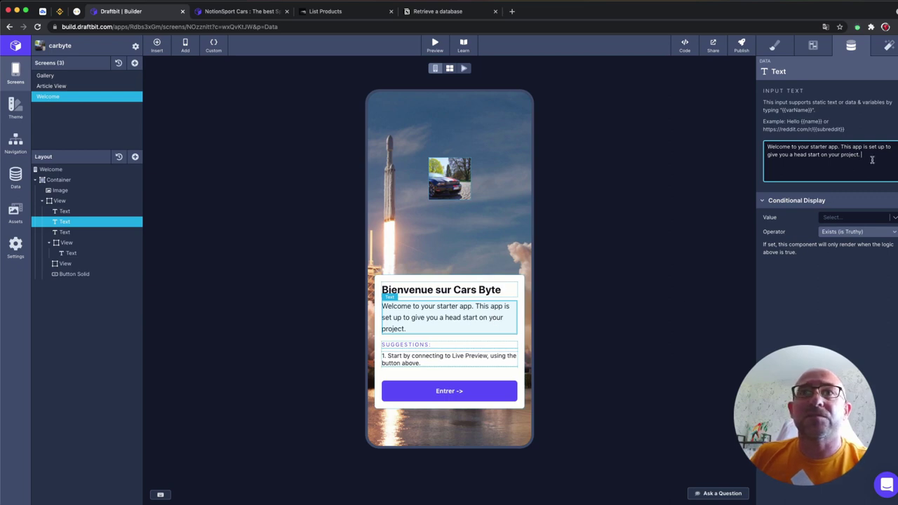
Delete the starter-app welcome paragraph below the heading
drag(872, 160, 769, 146)
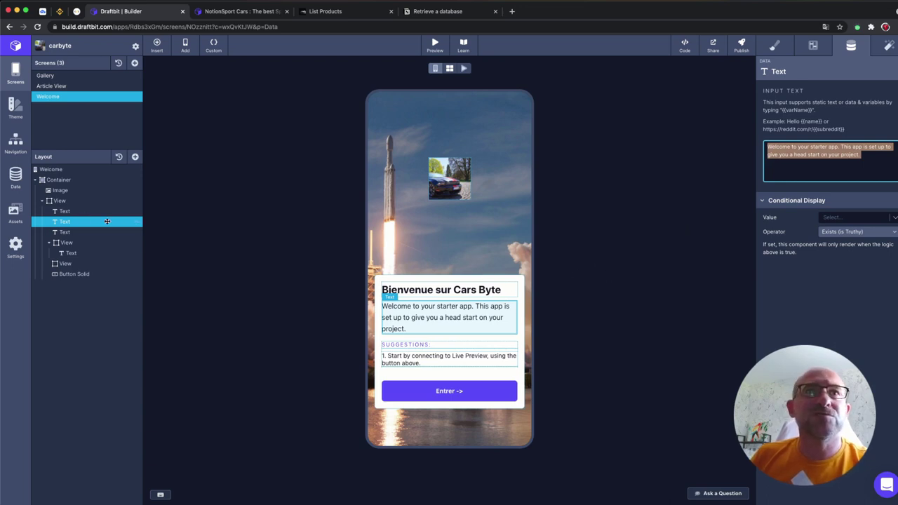
click(139, 223)
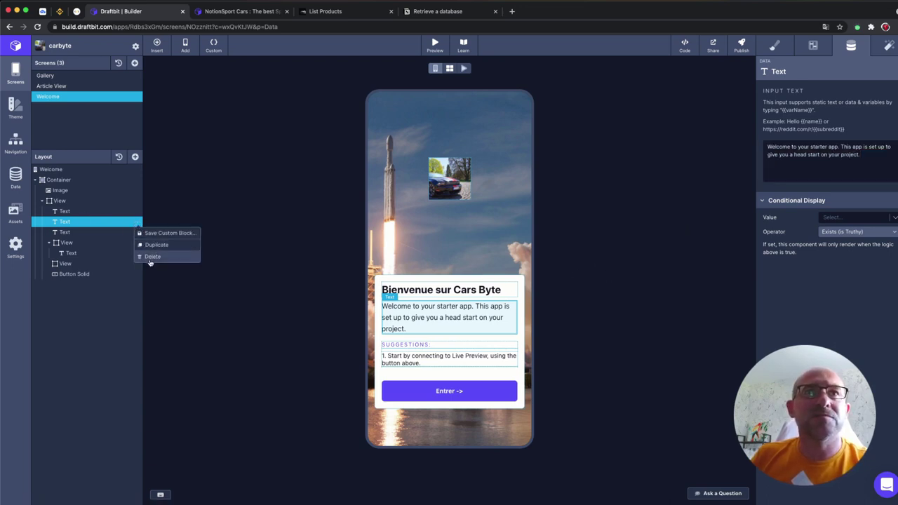
click(149, 258)
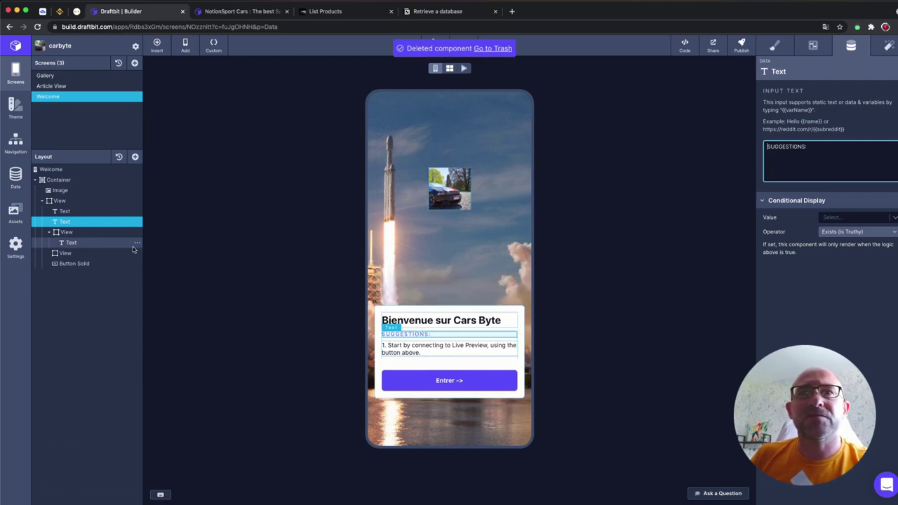
Change the suggestion line's text to 'Rester connecter sur Cars Byte'
click(115, 242)
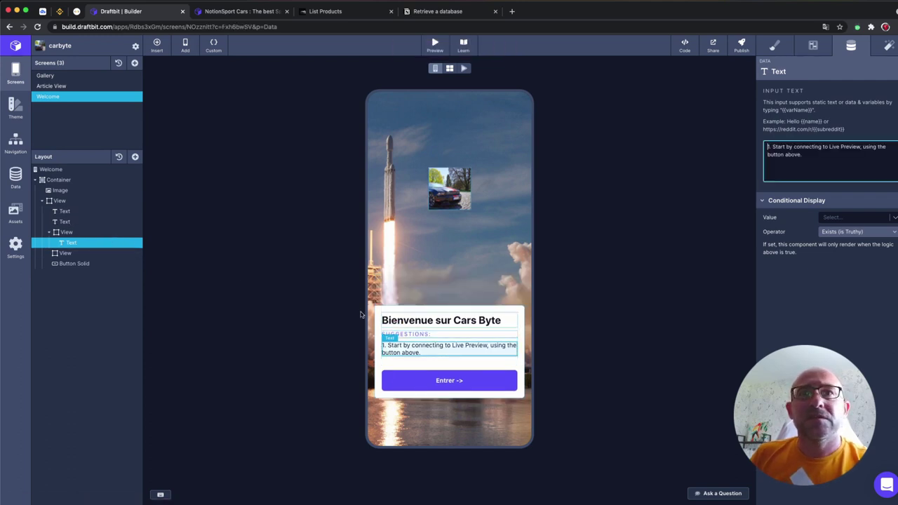
drag(805, 157, 766, 147)
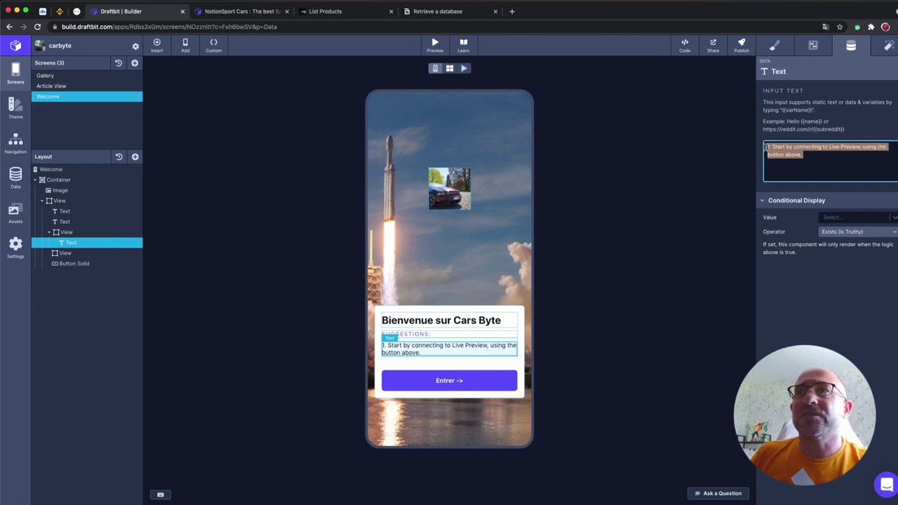
text(Reste)
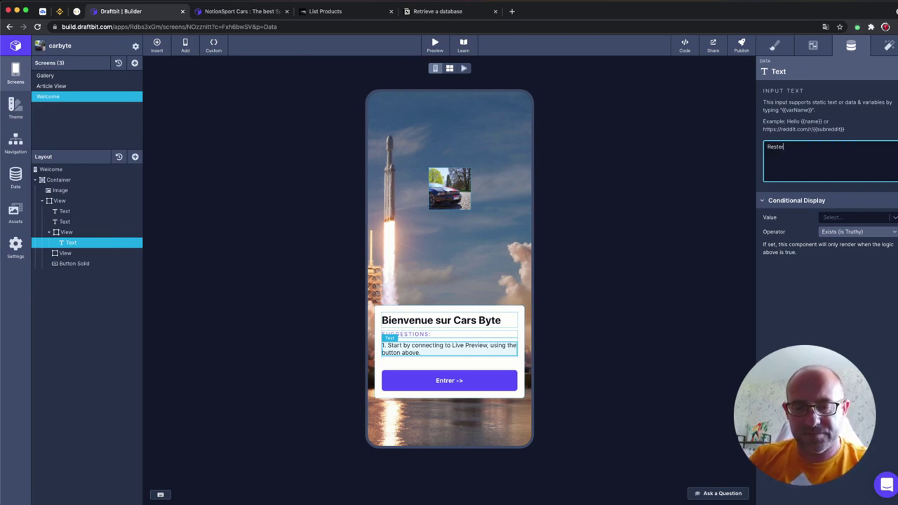
text(r connecter)
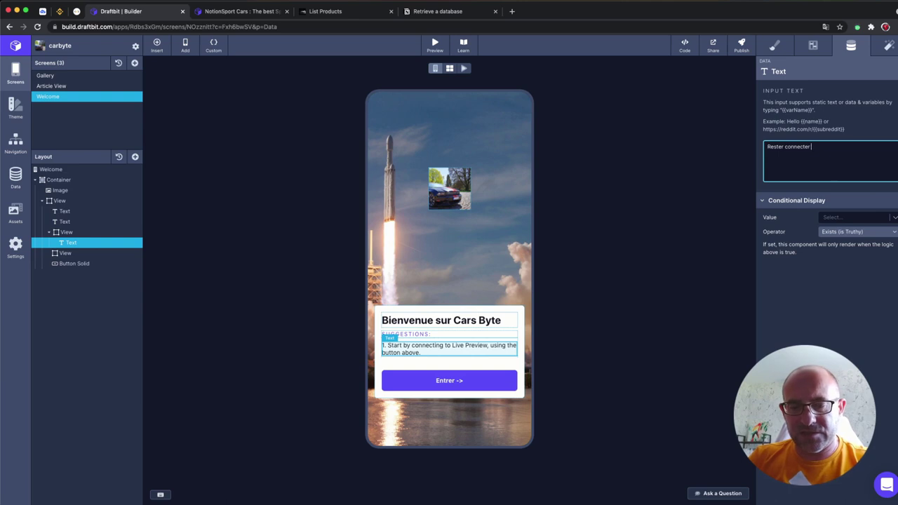
text( sur Ca)
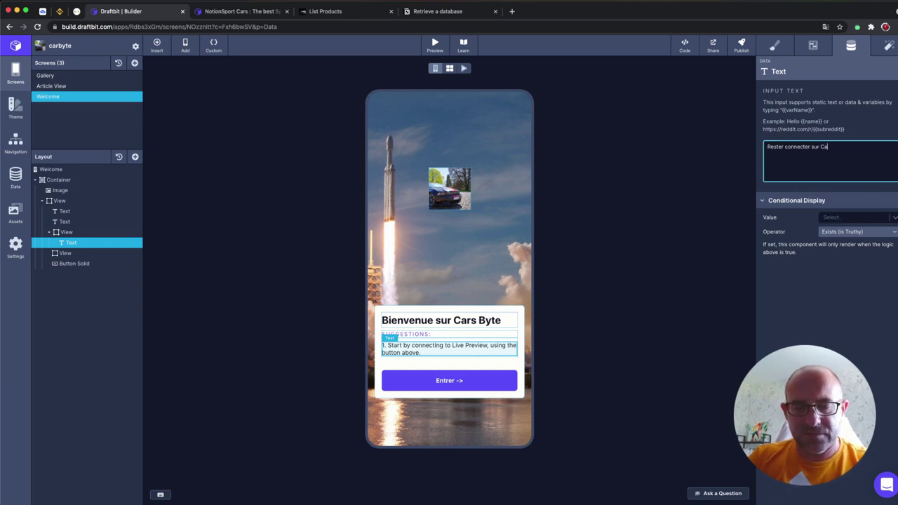
text(rs Byte !)
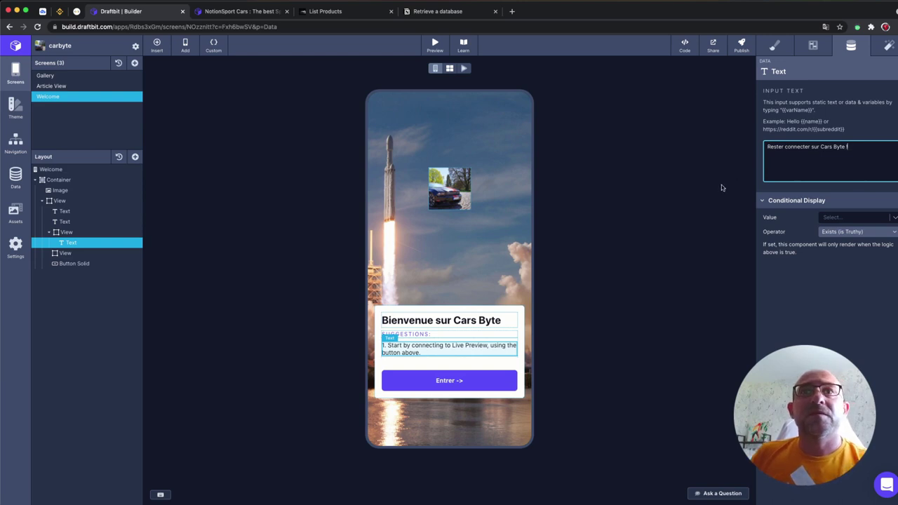
mouse_move(87, 221)
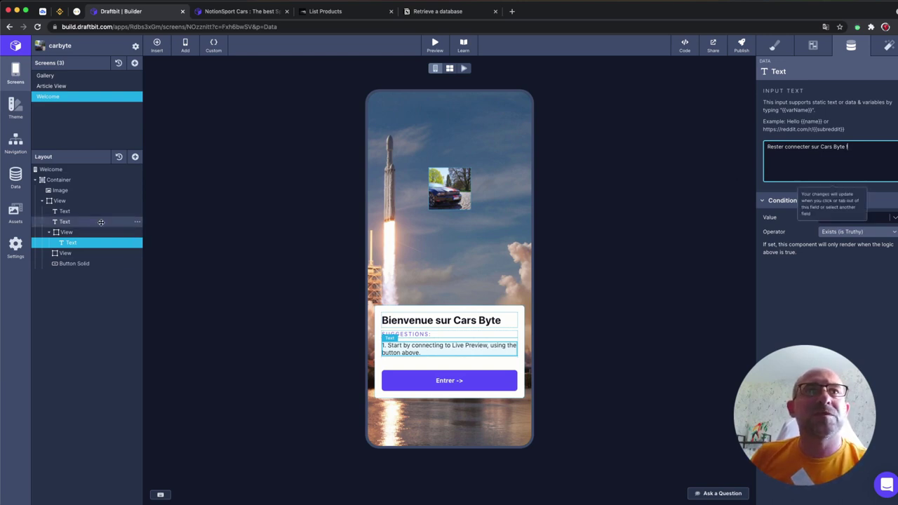
click(99, 222)
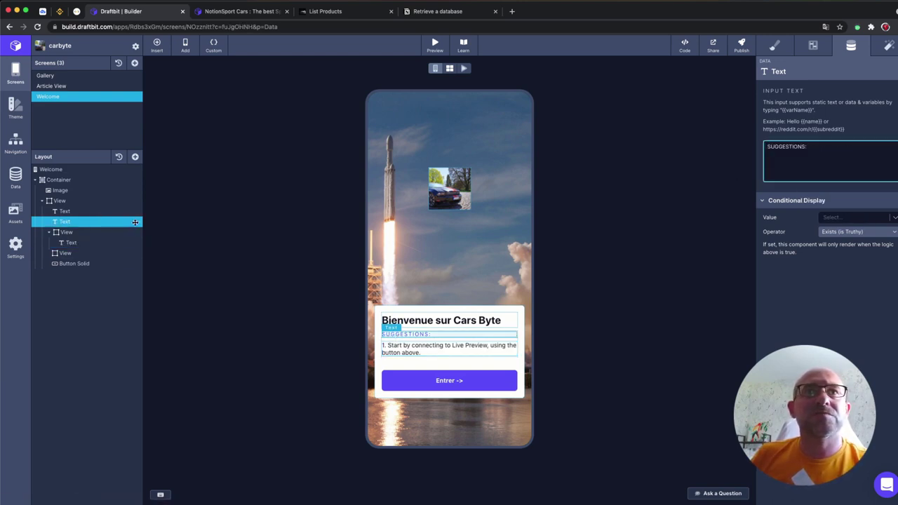
Delete the SUGGESTIONS label and reselect the Welcome screen root
click(135, 221)
click(150, 255)
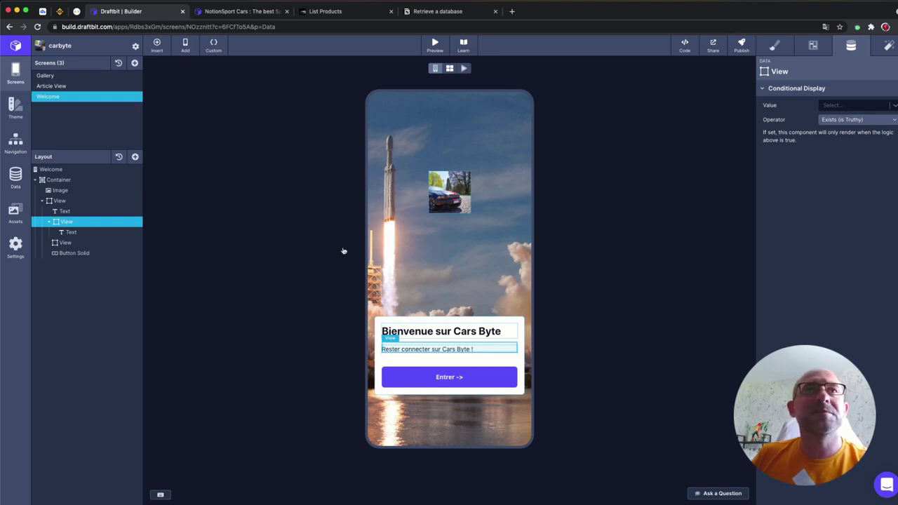
click(54, 173)
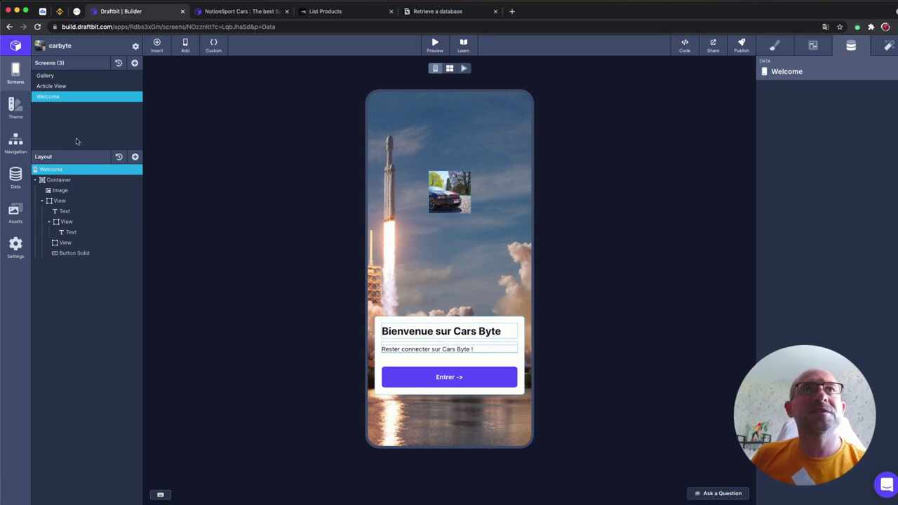
Switch from Article View to the Gallery screen in the Screens list
click(61, 86)
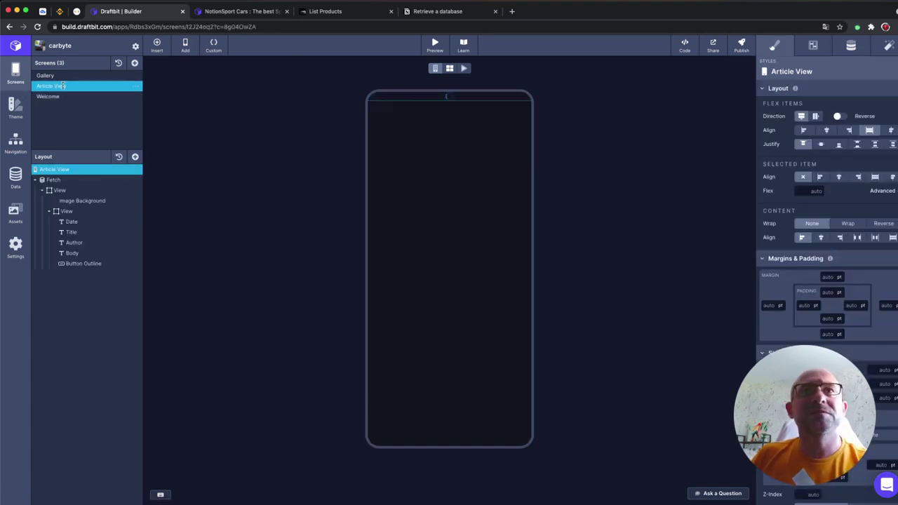
click(62, 75)
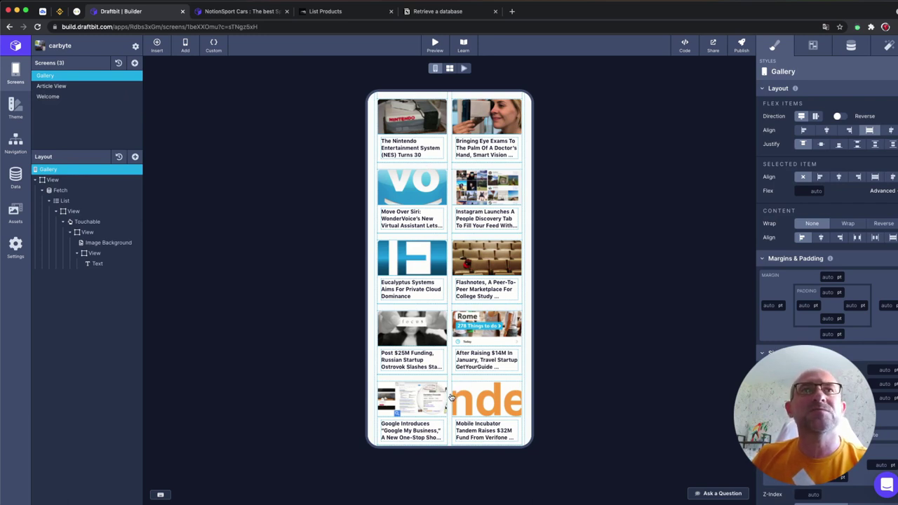
Add a custom REST API service named 'cars-notion' from the API & Cloud Services list
click(20, 179)
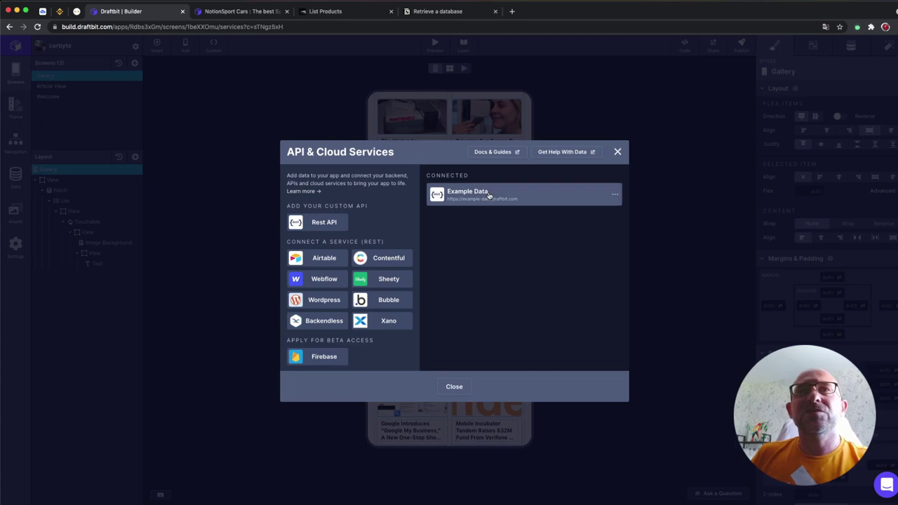
click(324, 223)
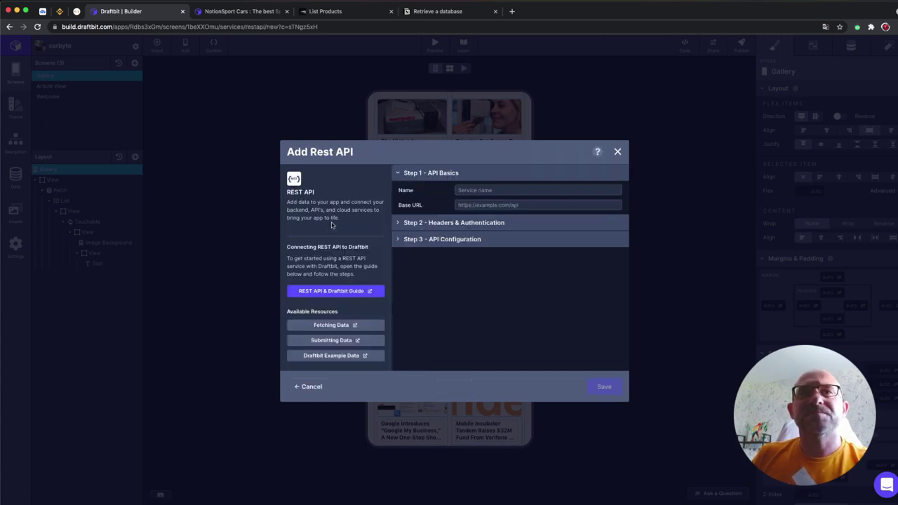
click(537, 190)
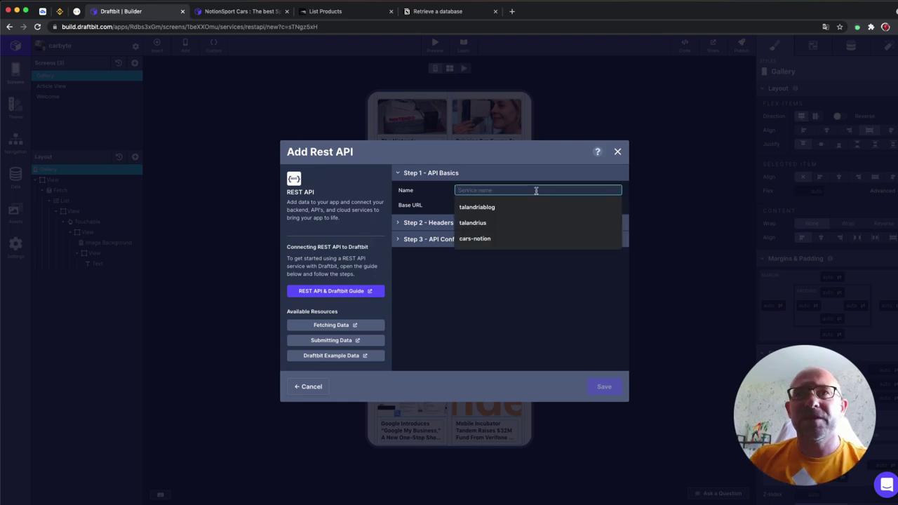
click(501, 239)
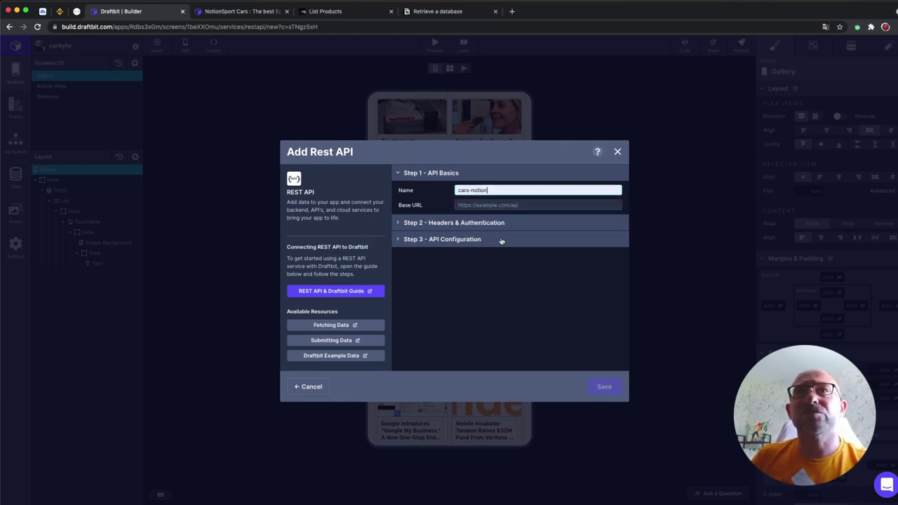
click(525, 204)
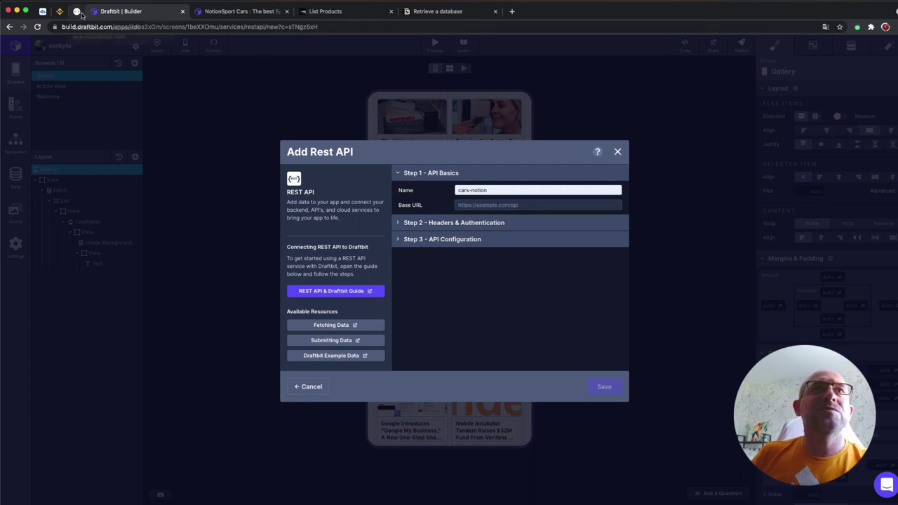
click(77, 11)
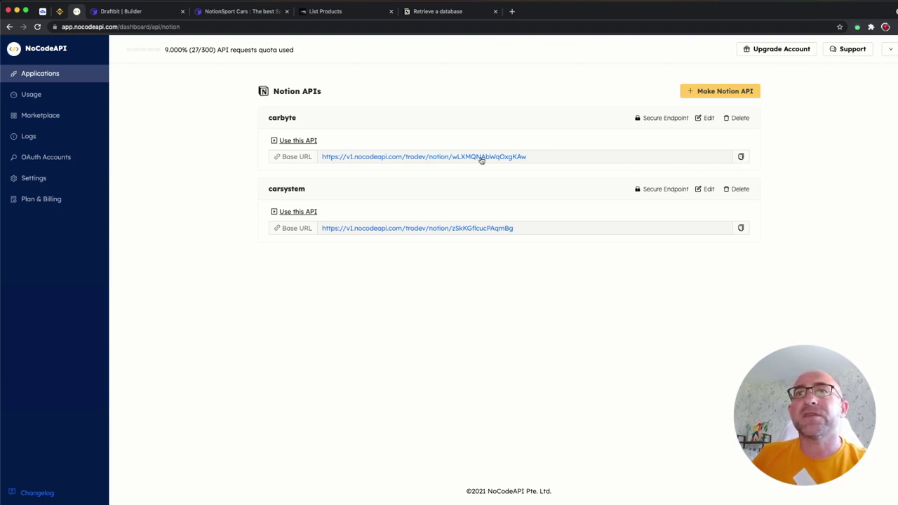
Copy the carbyte Notion API's base URL from NoCodeAPI and return to Draftbit
click(741, 157)
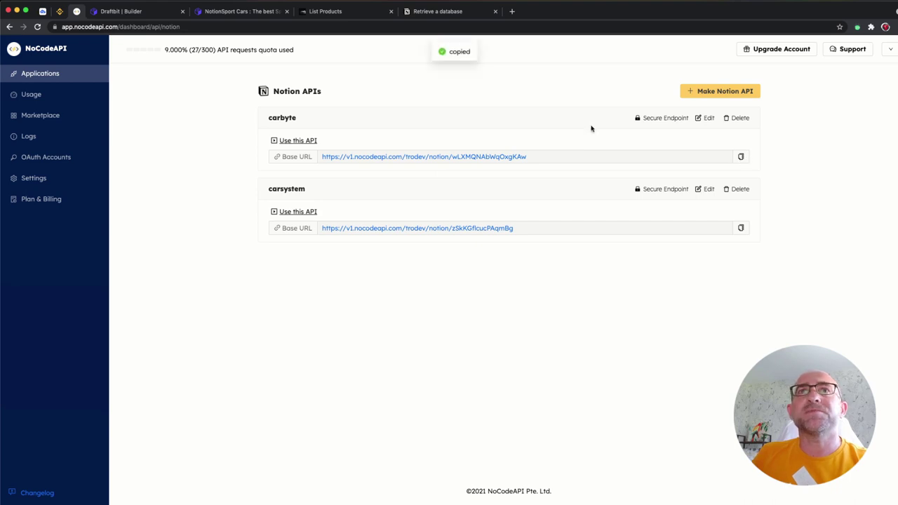
click(137, 12)
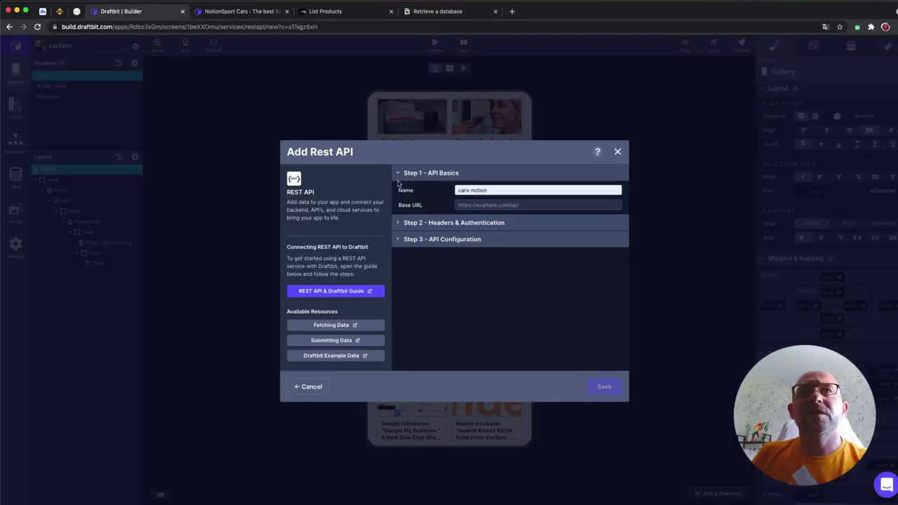
Paste the nocodeapi.com base URL, review default headers and settings, and save cars-notion
click(504, 205)
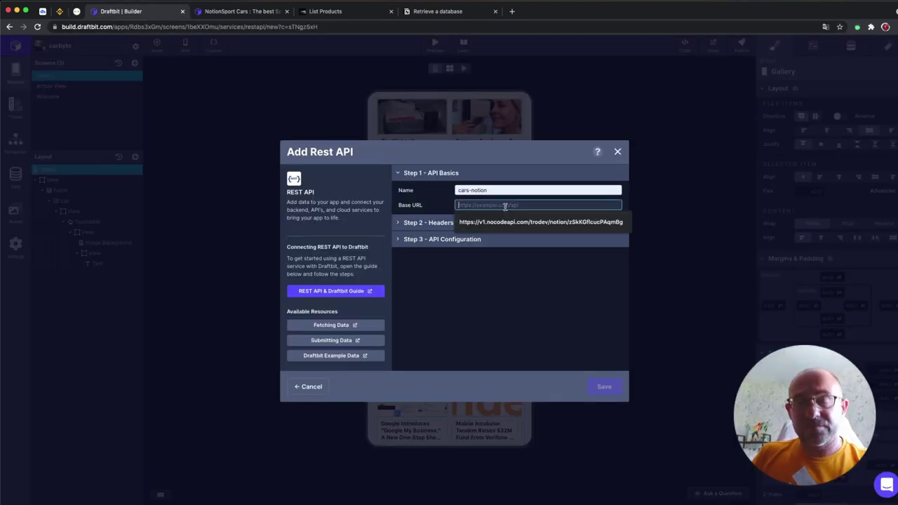
key(ctrl+v)
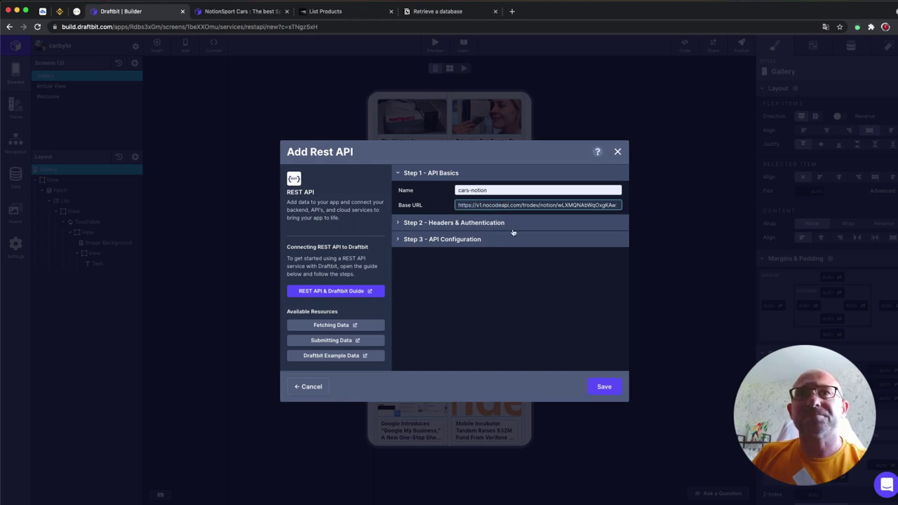
click(518, 225)
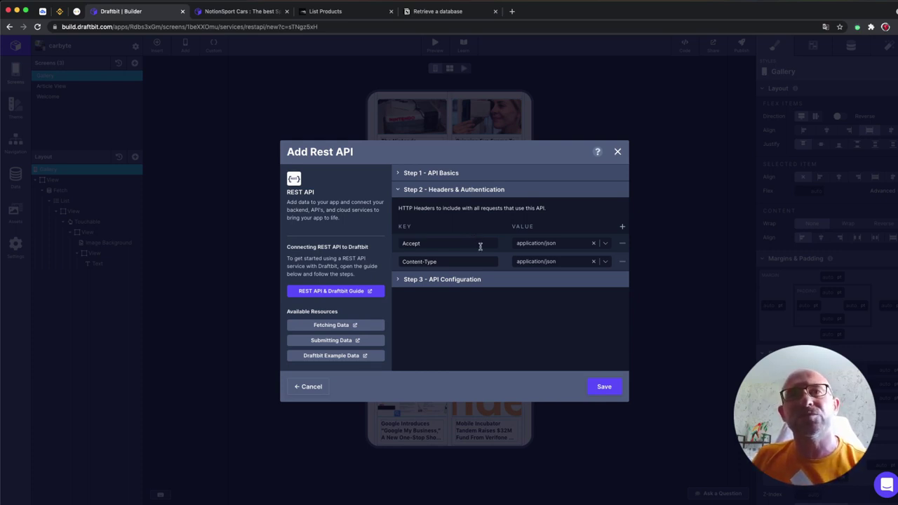
click(507, 280)
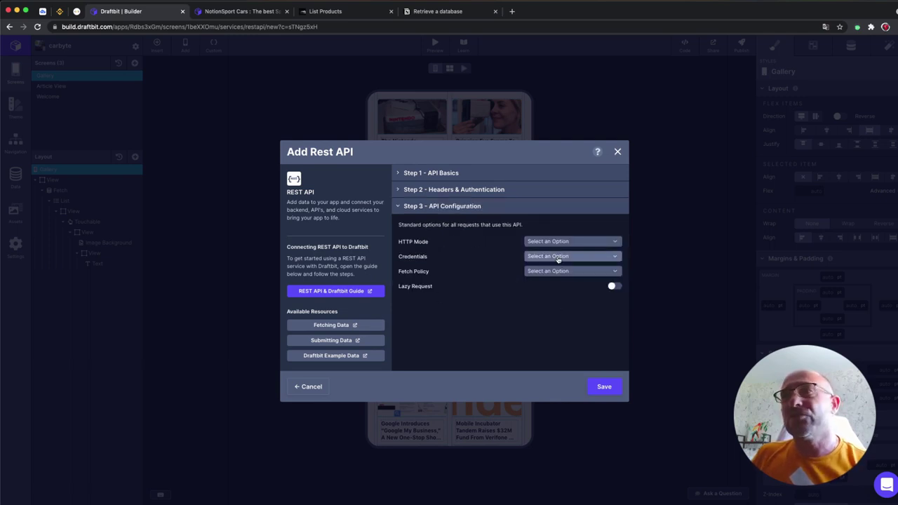
click(604, 392)
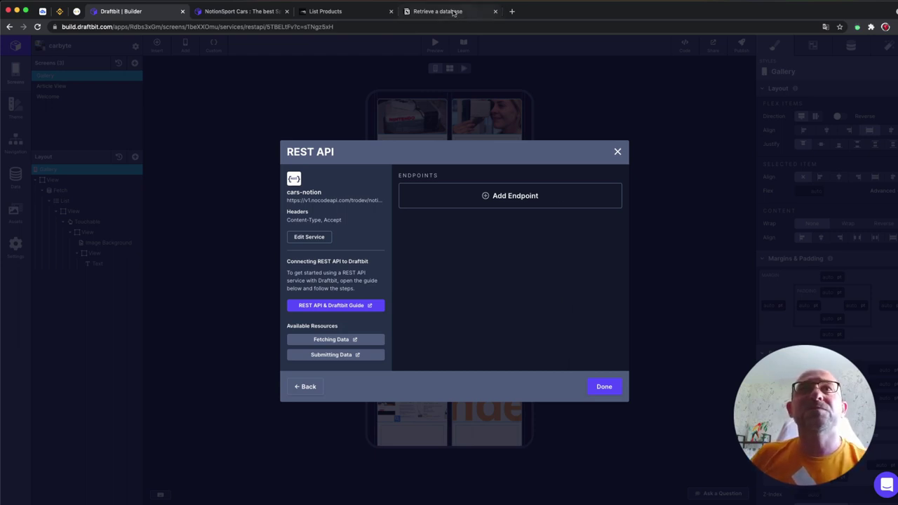
Look up the Notion 'Retrieve a database' path, GET /v1/databases/database_id, in the developer docs
click(454, 11)
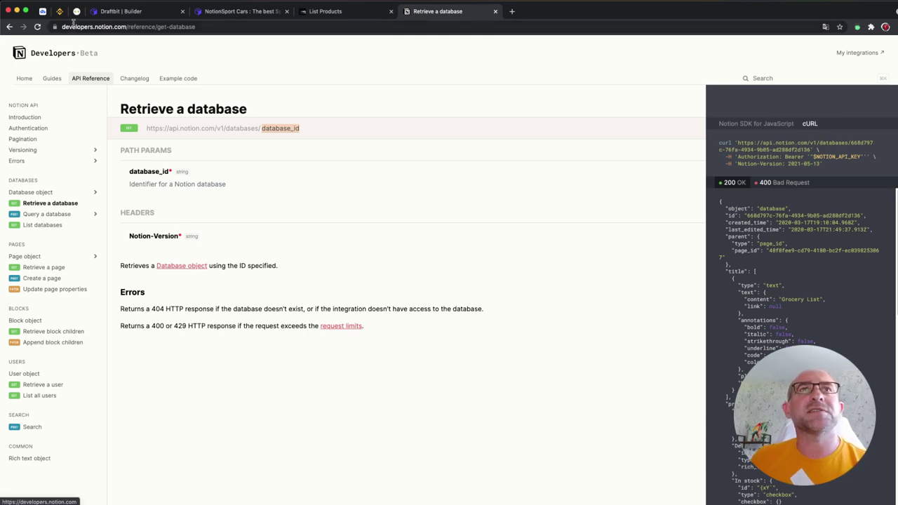
drag(61, 26, 133, 56)
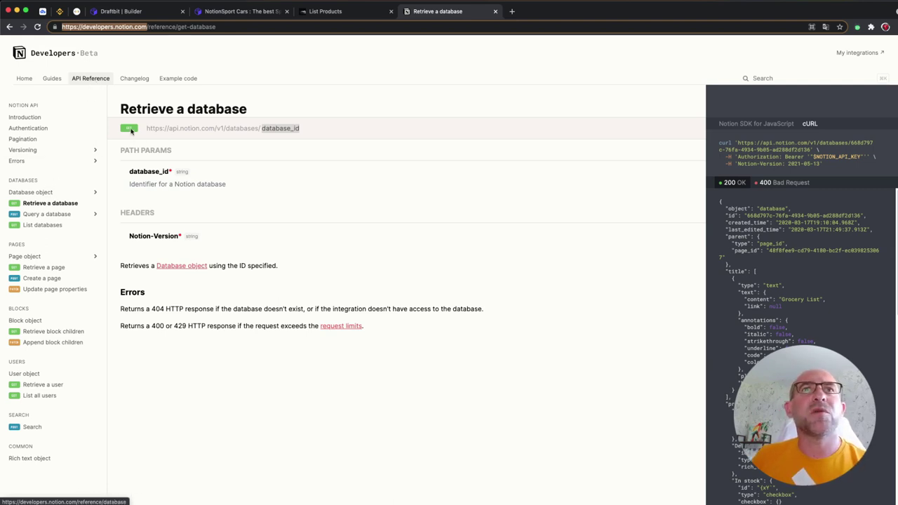
drag(147, 128, 256, 128)
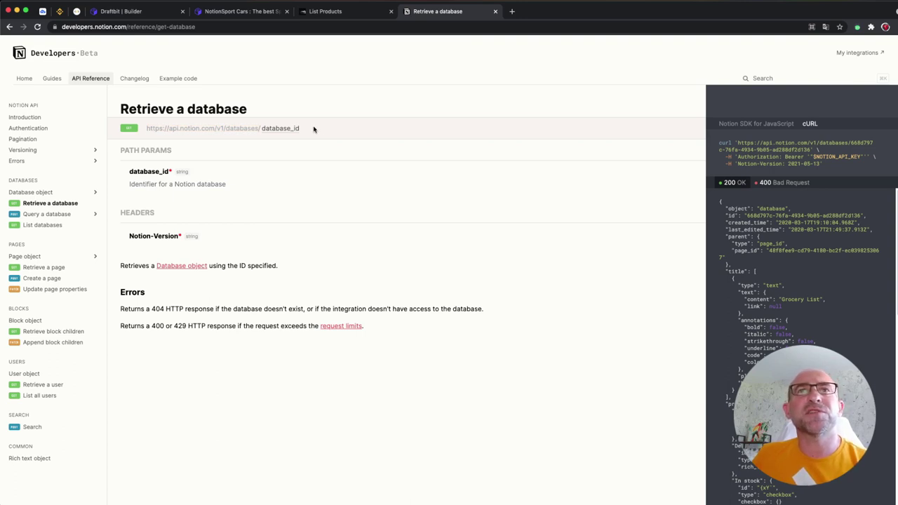
drag(147, 129, 260, 129)
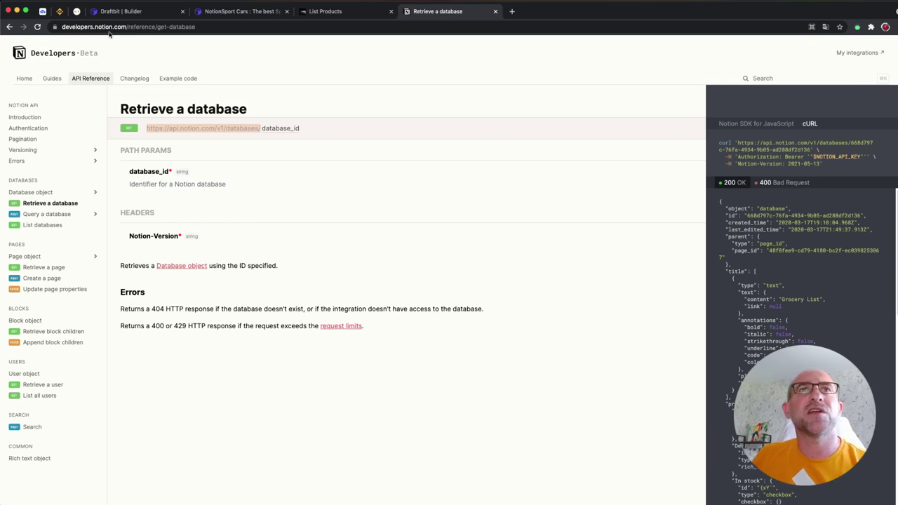
click(77, 11)
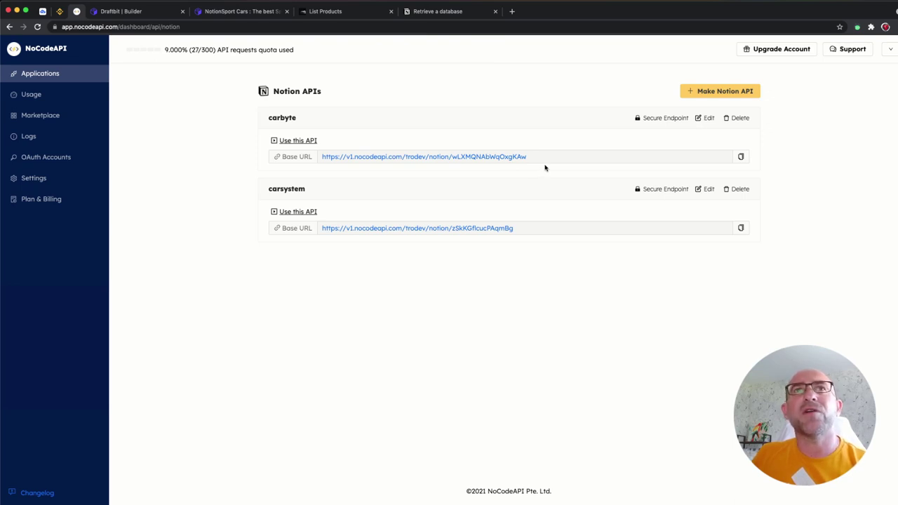
Add a GET endpoint named 'getdata' to cars-notion and start editing its path after '/'
click(154, 13)
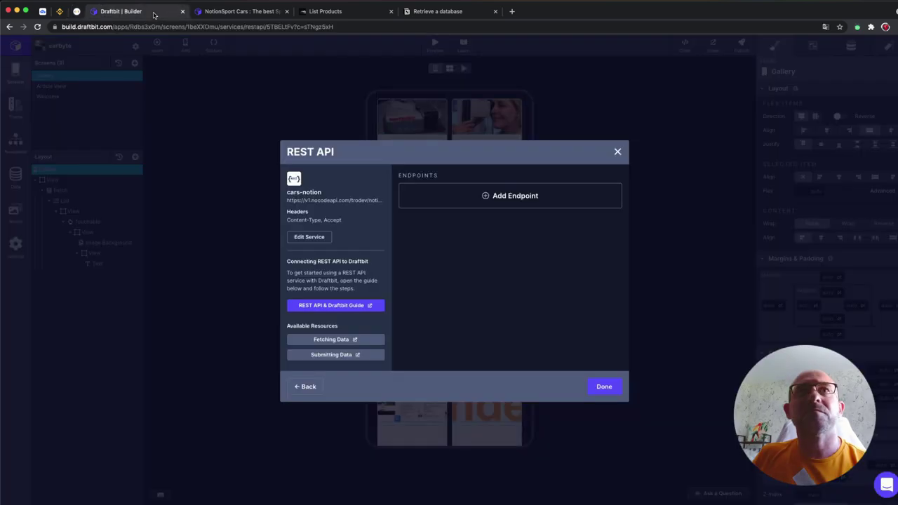
click(525, 196)
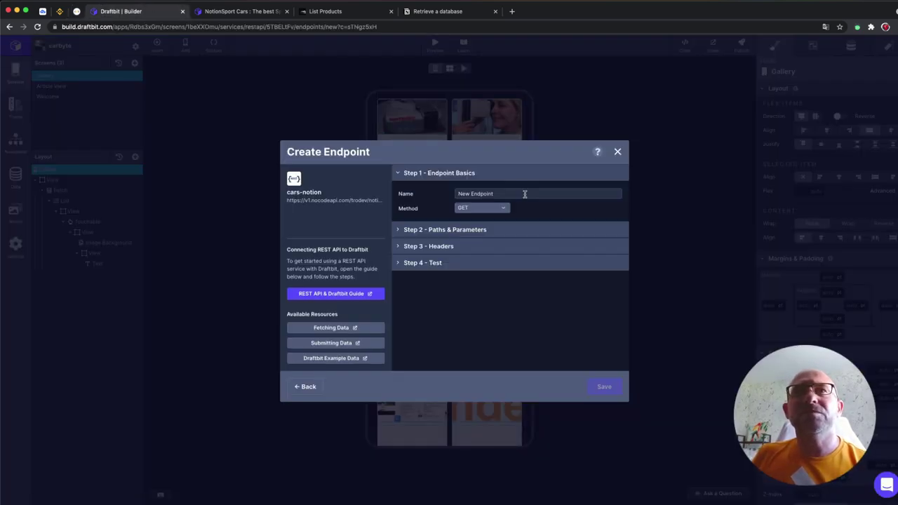
triple_click(516, 195)
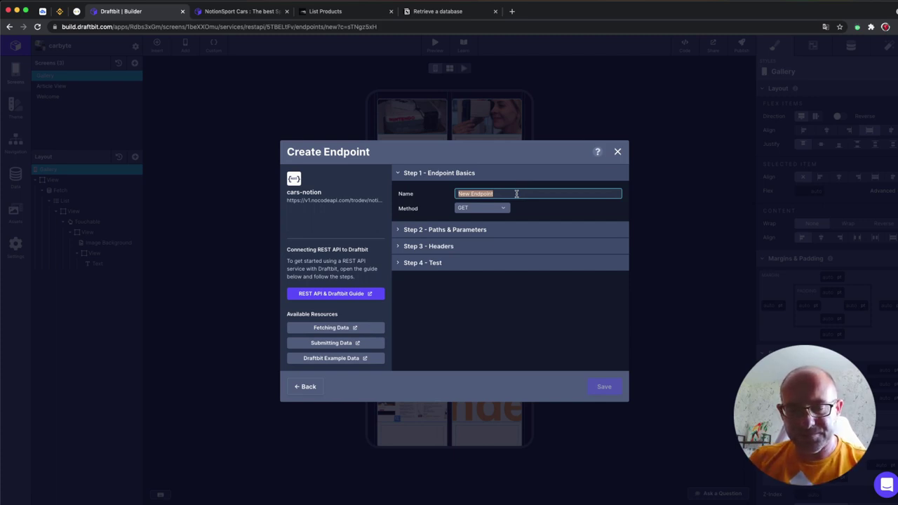
text(get)
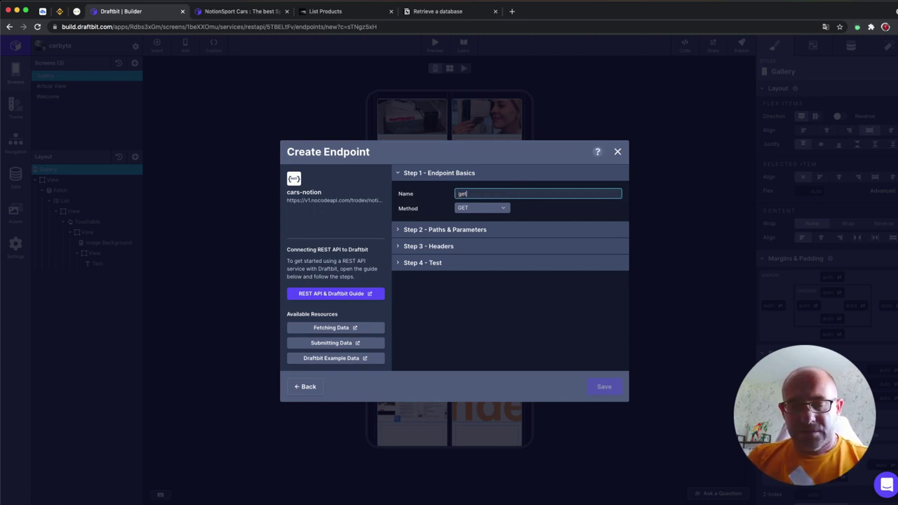
text(database)
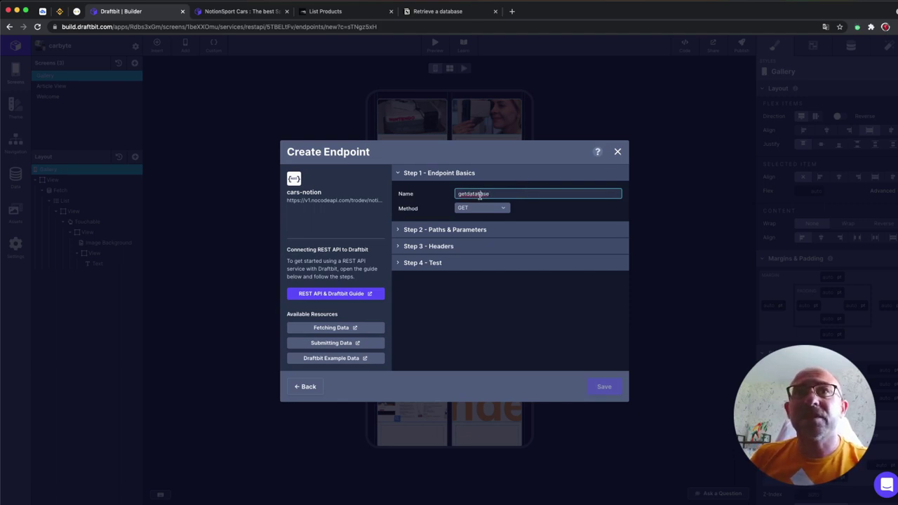
key(BackSpace)
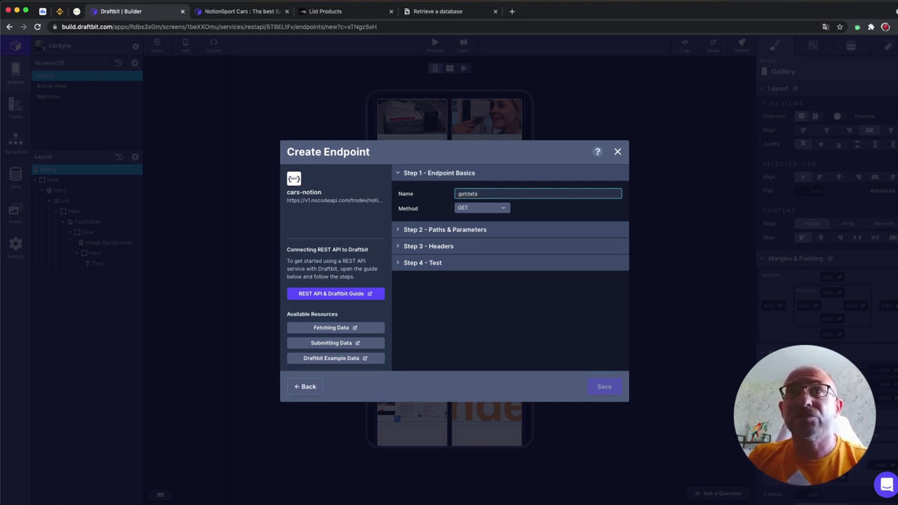
click(494, 210)
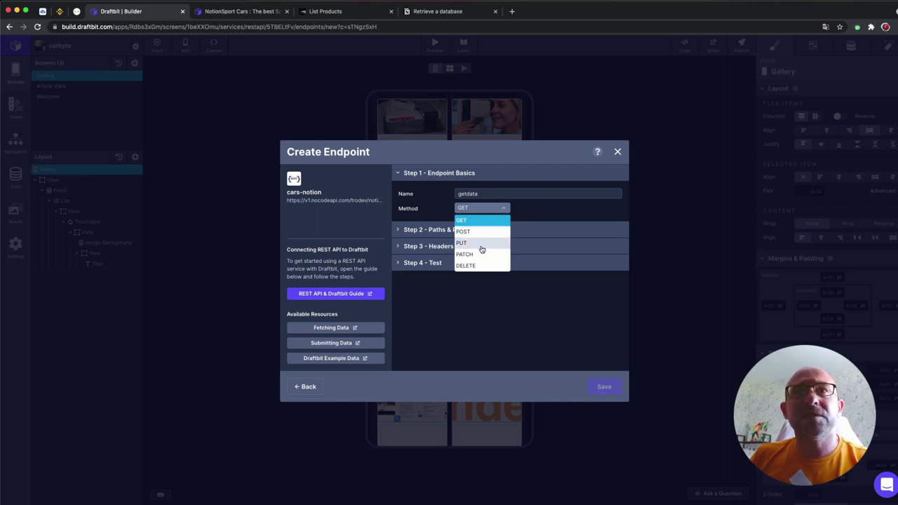
click(484, 223)
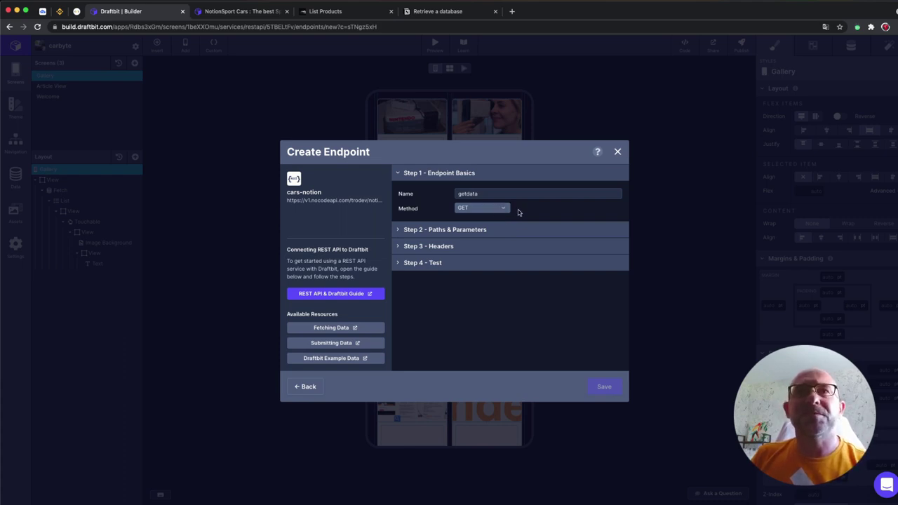
click(505, 231)
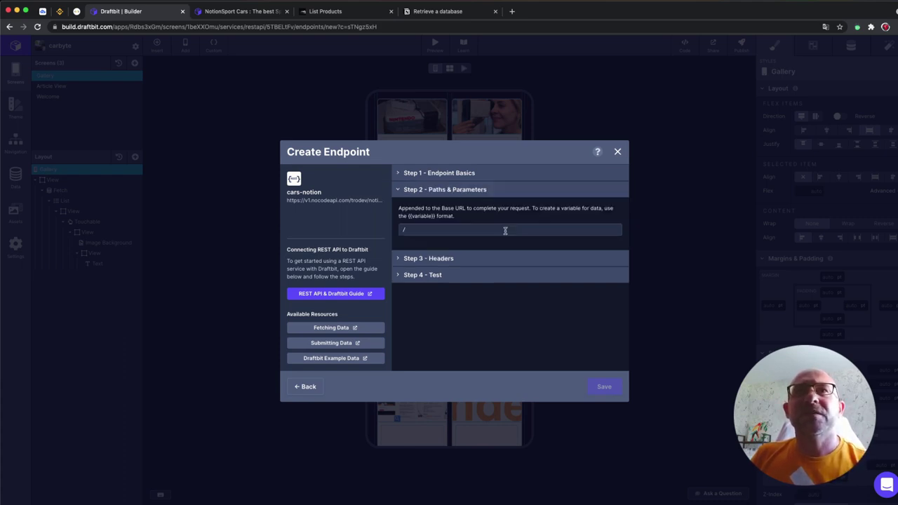
click(494, 229)
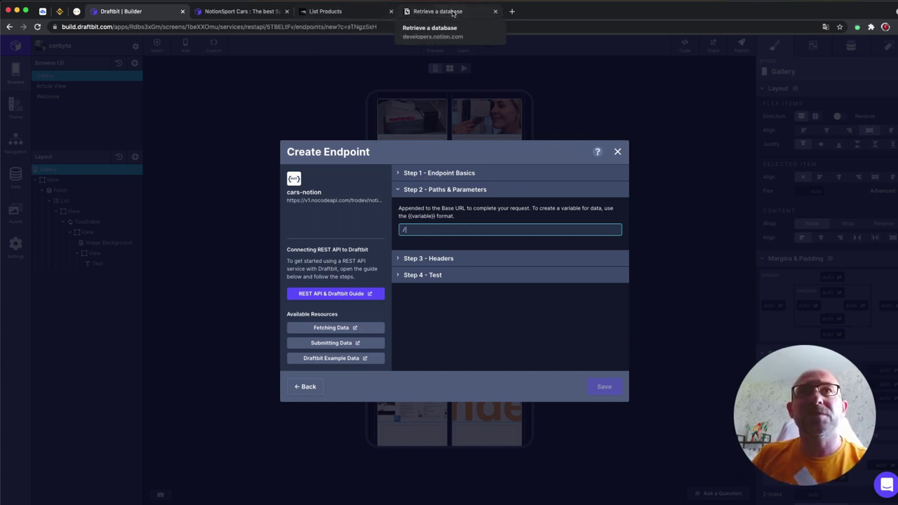
Check the database_id segment of the Notion /v1/databases/database_id endpoint path
click(451, 12)
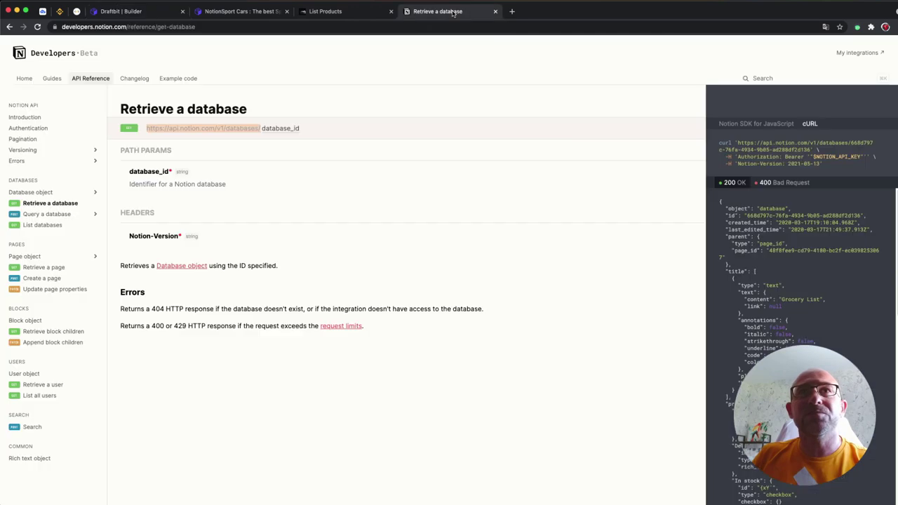
click(237, 127)
drag(306, 133, 228, 127)
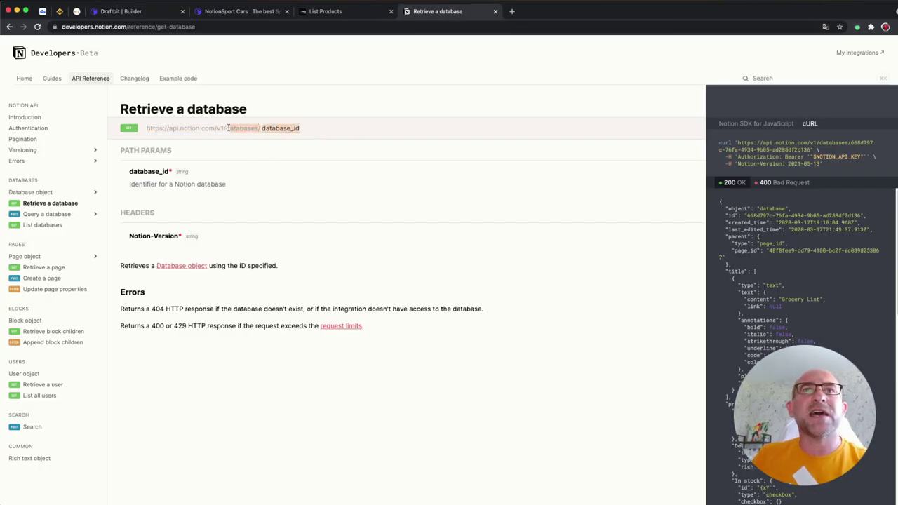
drag(308, 131, 257, 130)
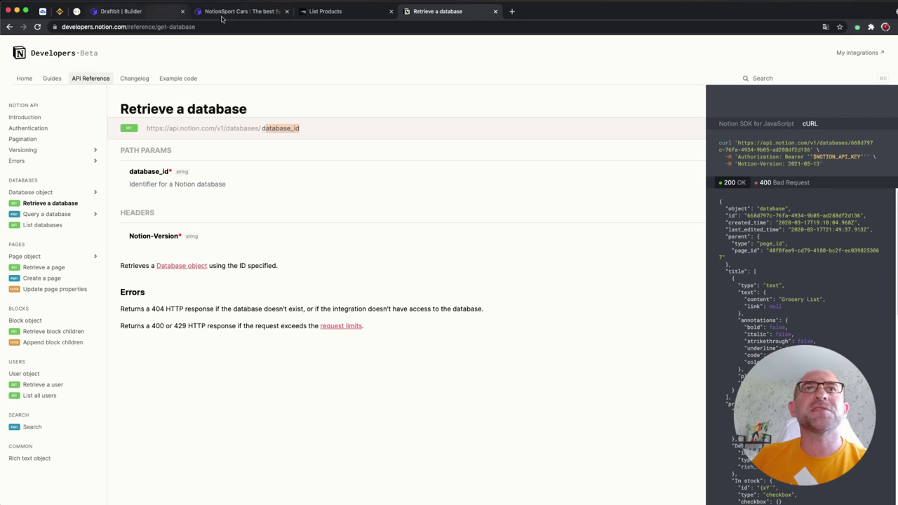
Copy the produits database id shown below the List Products car table
click(321, 14)
scroll(365, 290, down, 3)
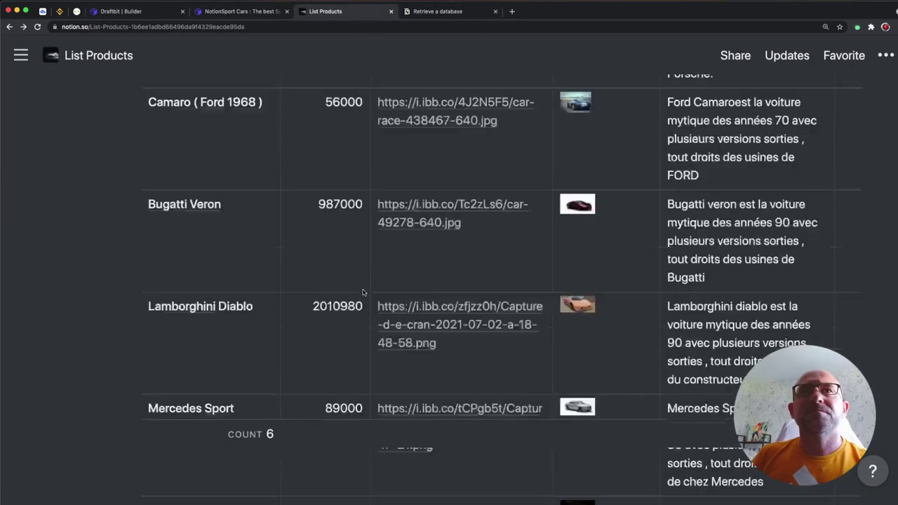
scroll(365, 290, down, 4)
scroll(362, 293, down, 1)
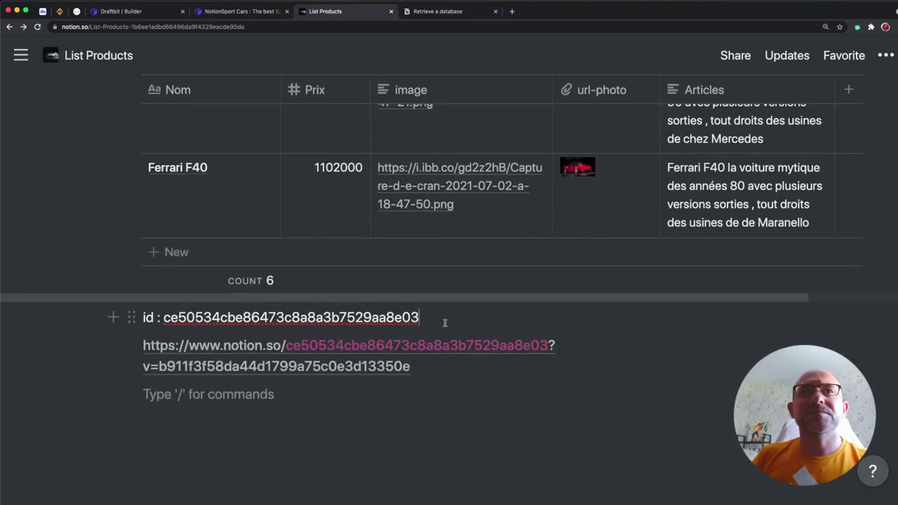
drag(453, 322, 164, 318)
key(super+c)
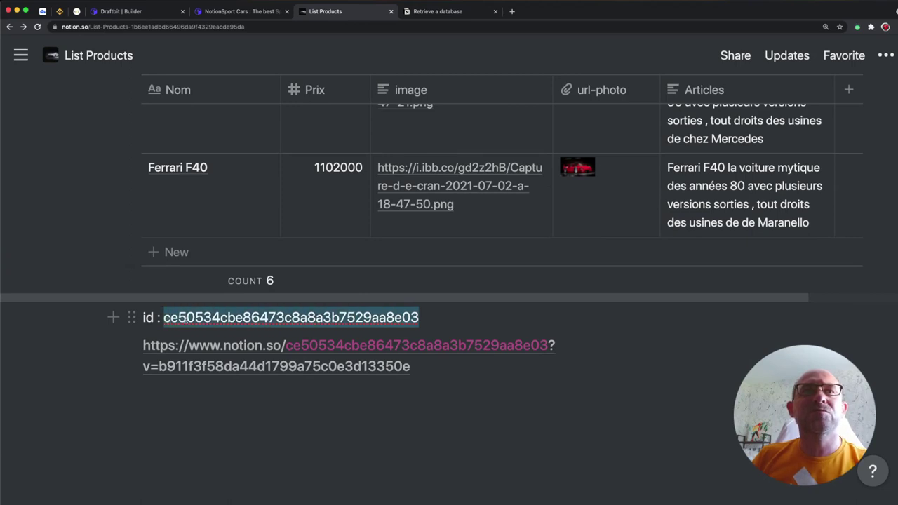
right_click(188, 320)
click(212, 398)
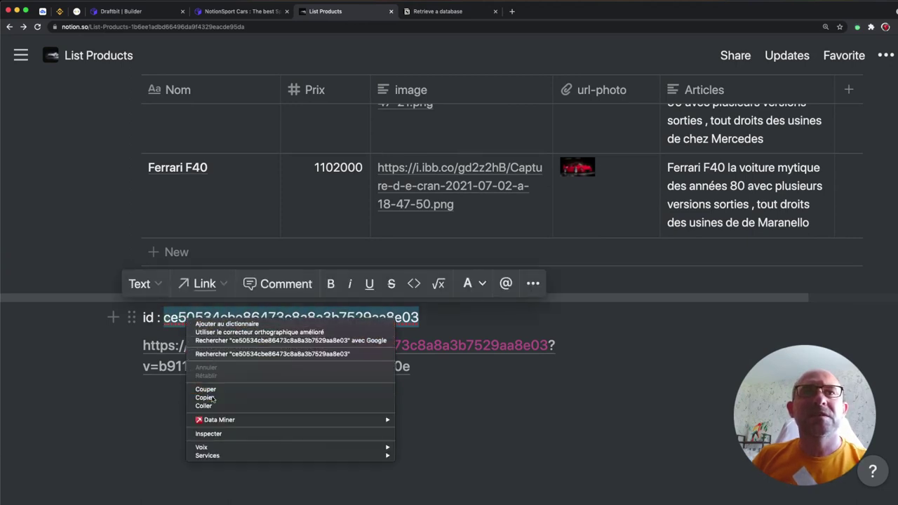
click(219, 397)
mouse_move(210, 345)
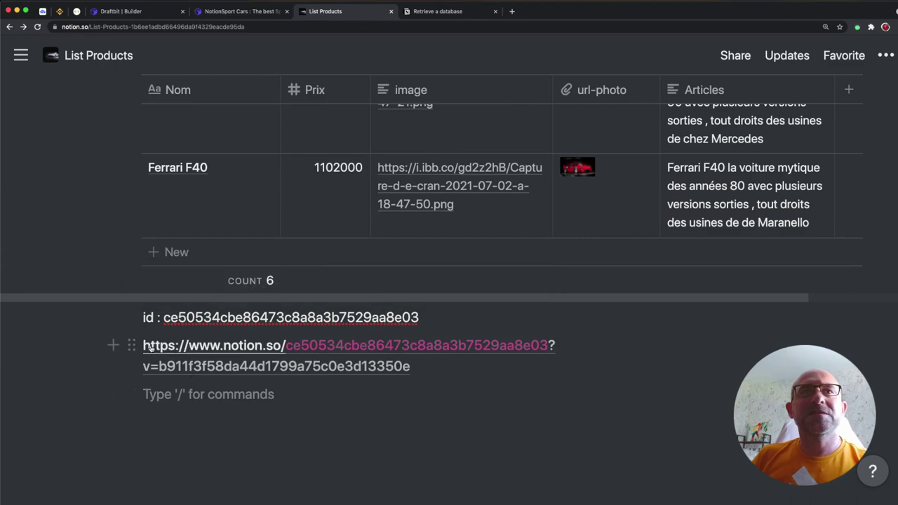
Open the products database's ••• options menu and close it without changes
scroll(449, 354, up, 4)
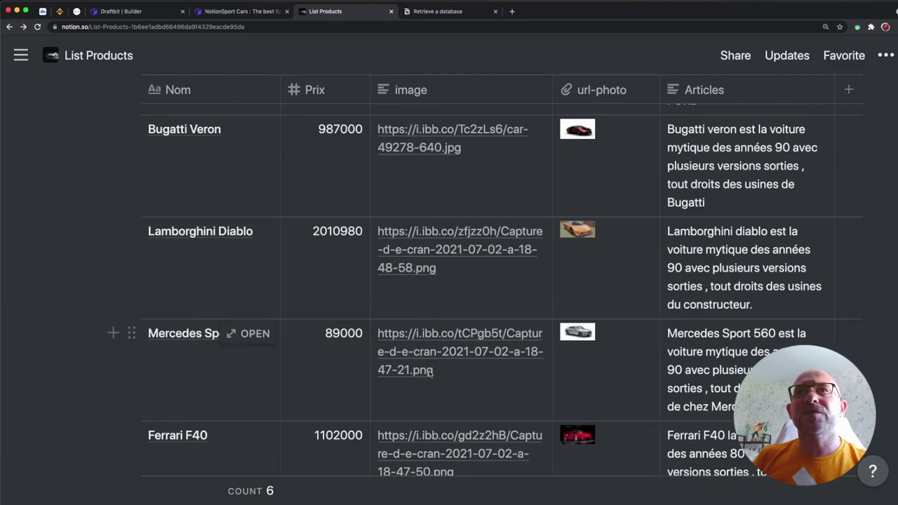
scroll(526, 368, up, 4)
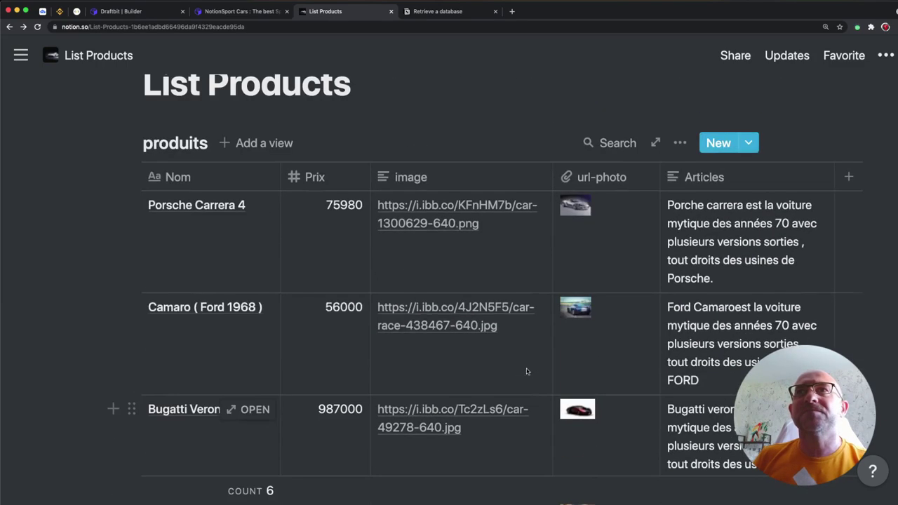
click(680, 144)
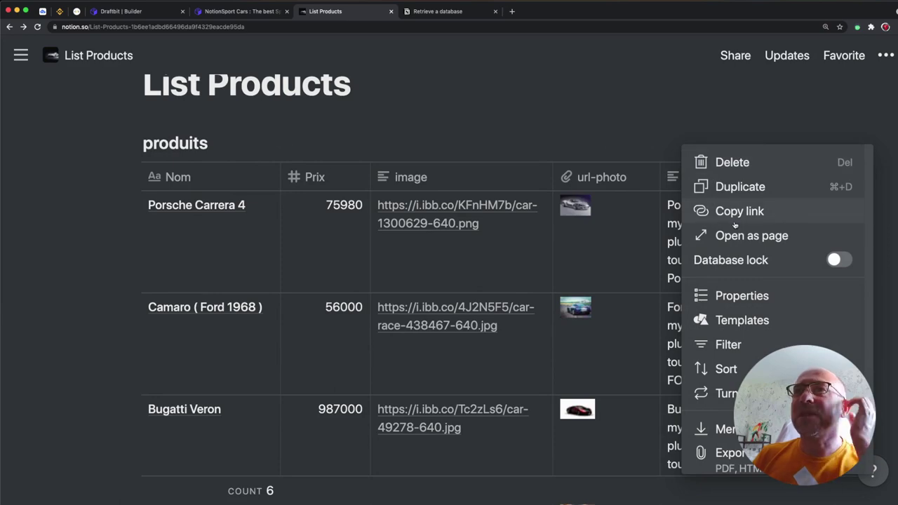
click(372, 146)
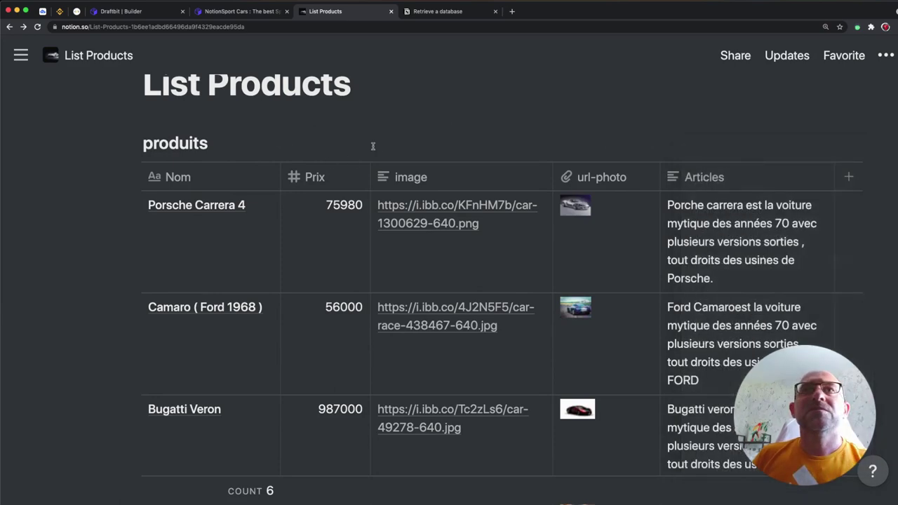
scroll(372, 146, down, 5)
scroll(373, 175, down, 5)
scroll(323, 253, down, 5)
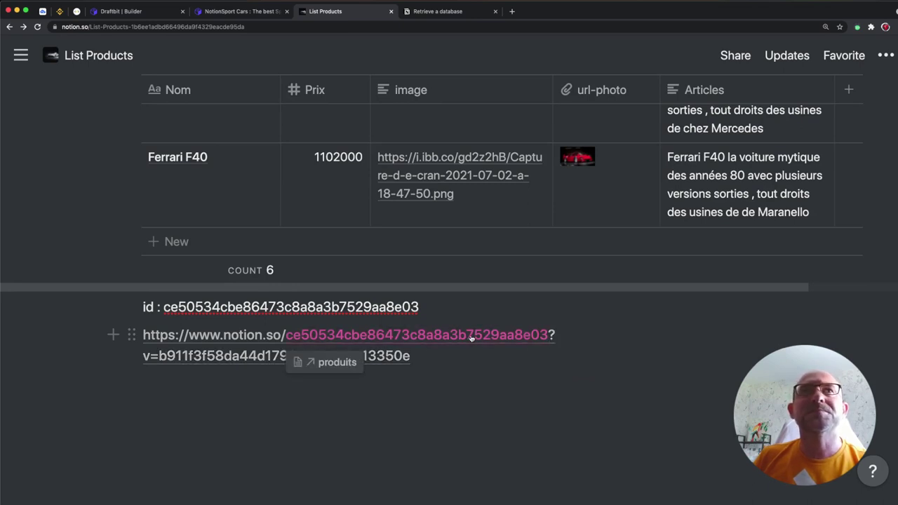
Set the getdata path to /databases/ followed by the pasted produits database id
click(150, 14)
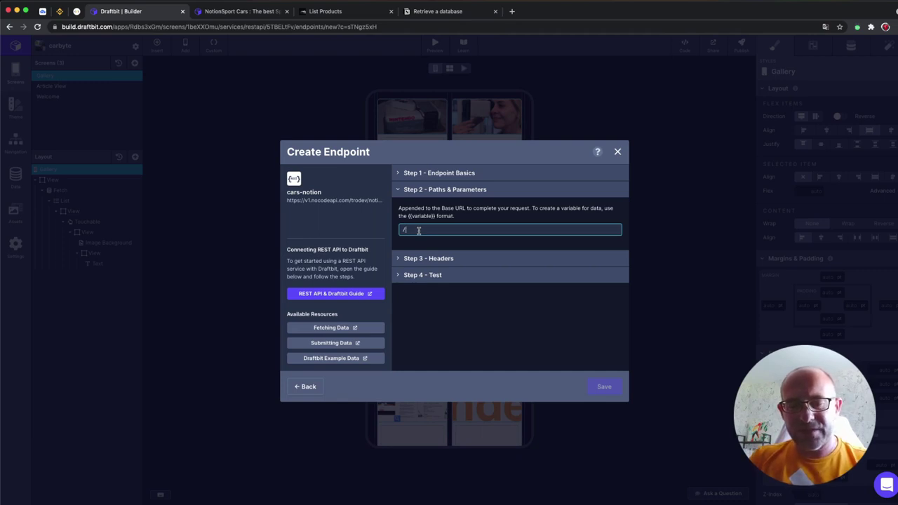
text(datab)
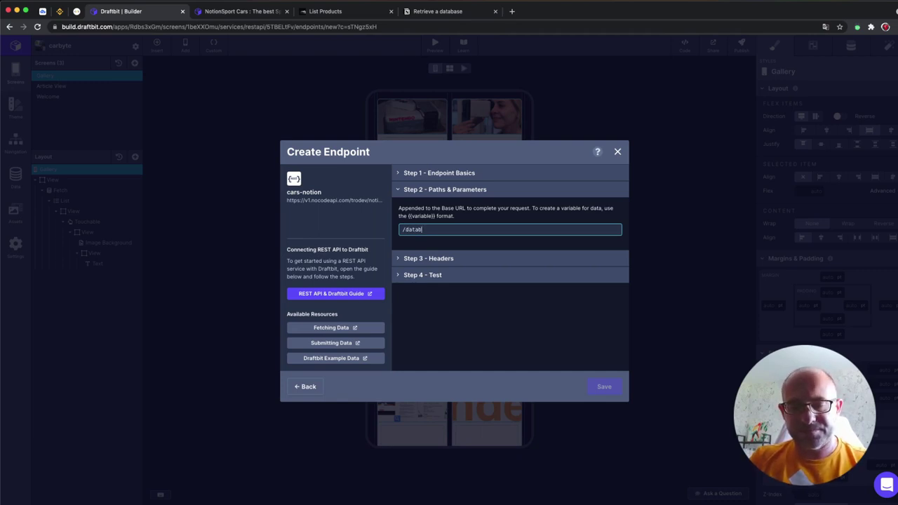
text(ses)
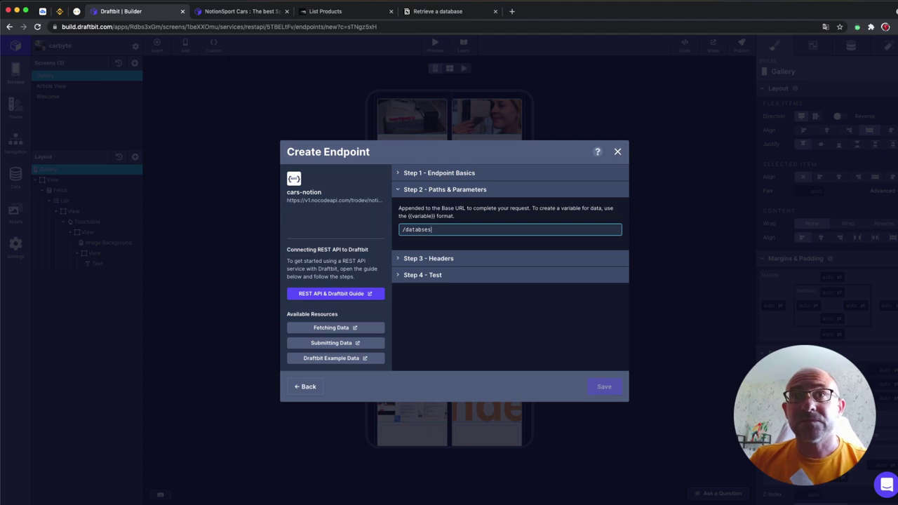
key(BackSpace)
key(BackSpace)
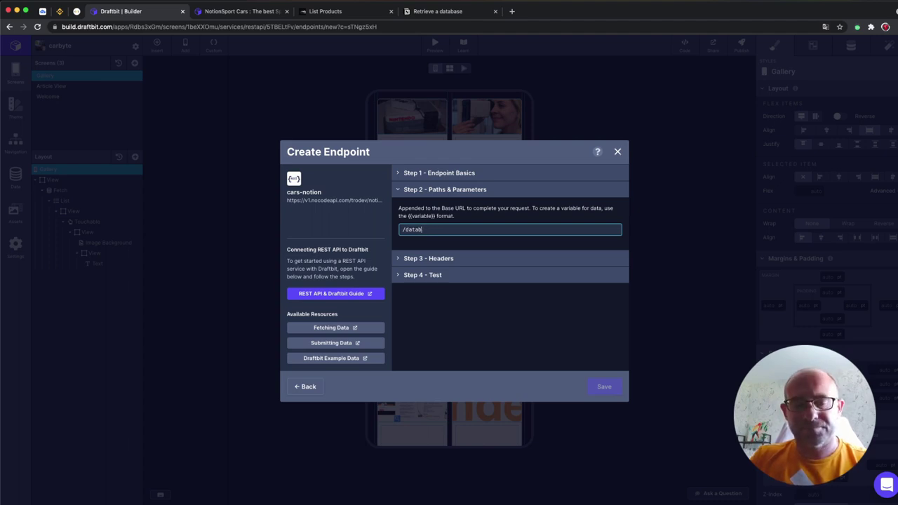
text(ases/)
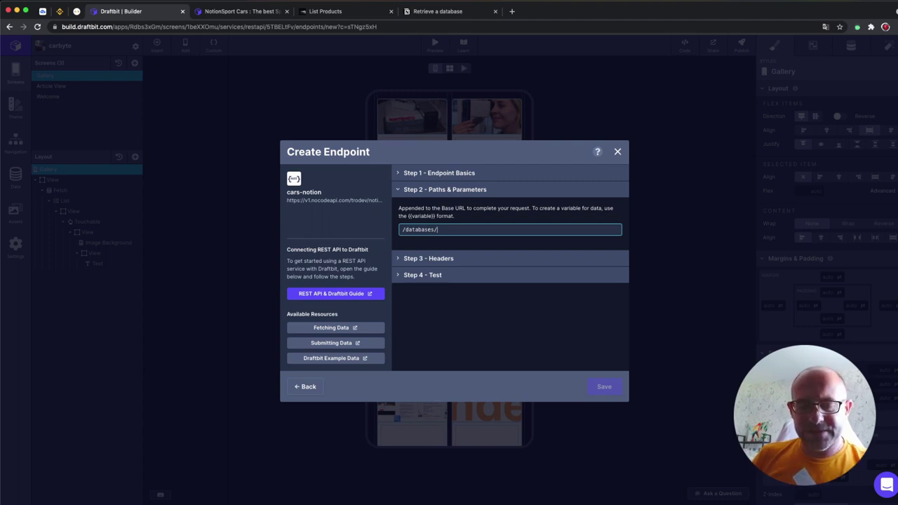
key(super+v)
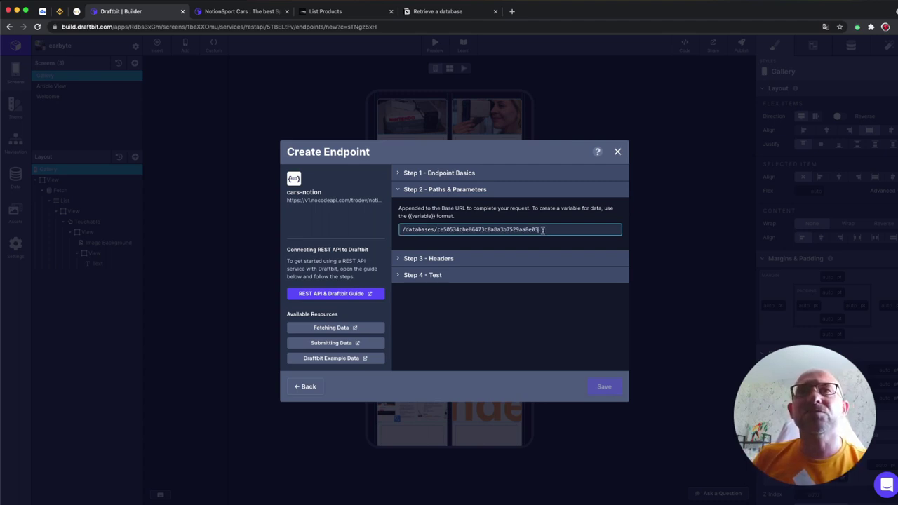
drag(542, 229, 401, 229)
click(492, 259)
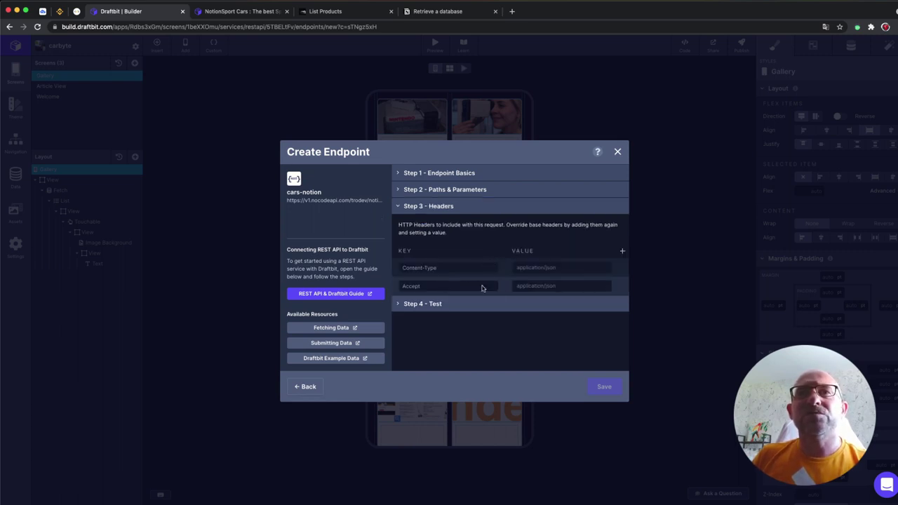
Test the getdata endpoint and note its 404 Not Found error
click(483, 305)
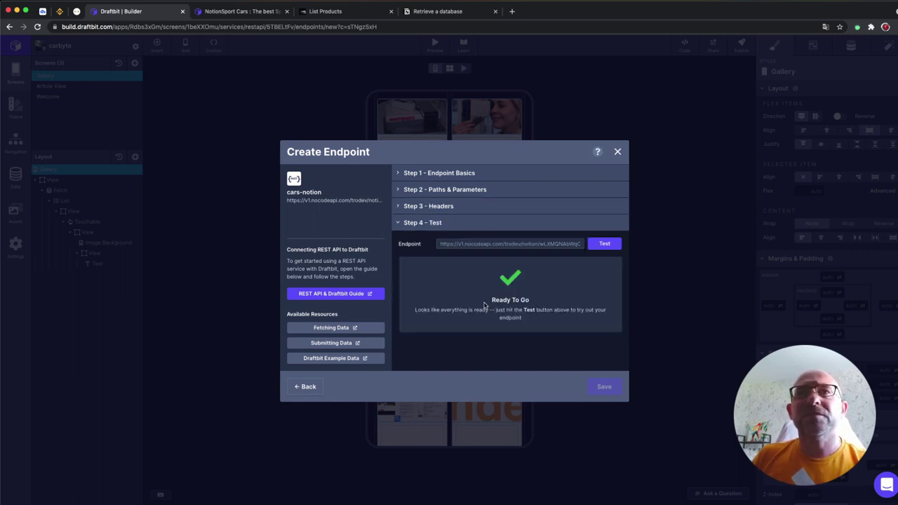
click(604, 245)
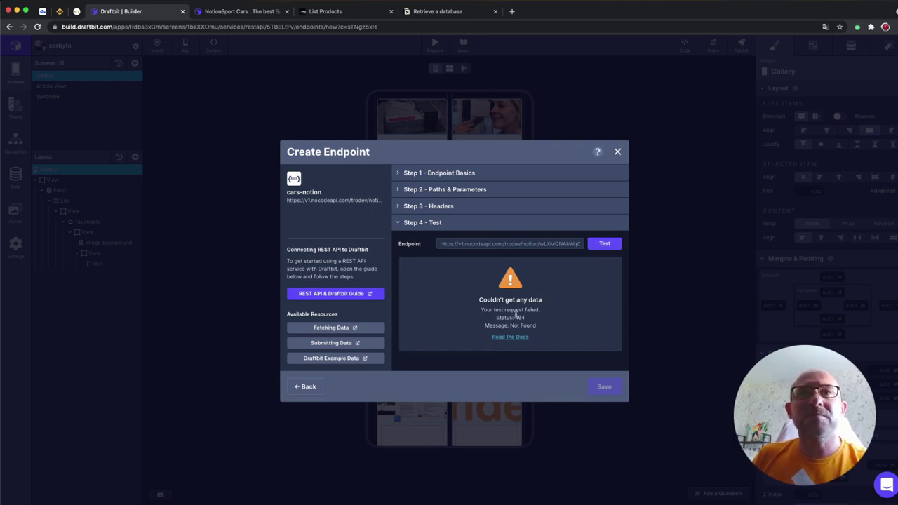
mouse_move(493, 310)
mouse_down()
mouse_move(528, 318)
mouse_move(480, 310)
mouse_up()
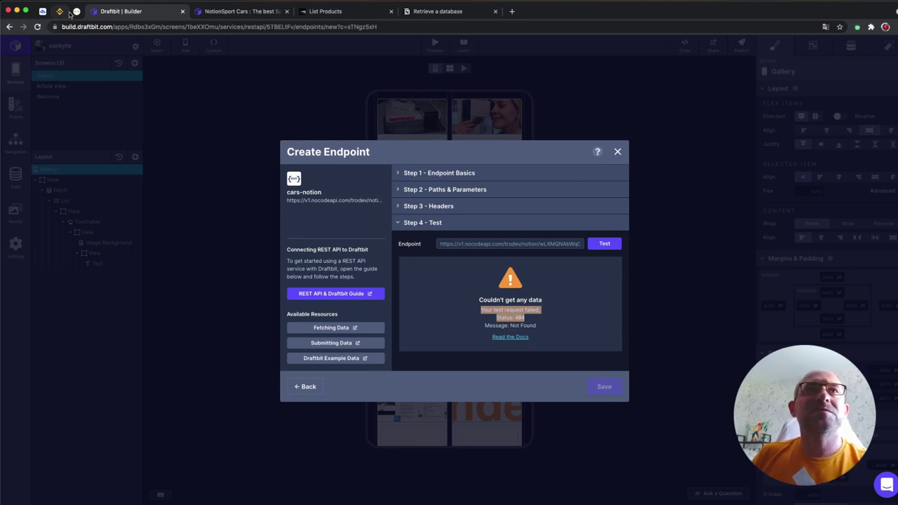
click(76, 11)
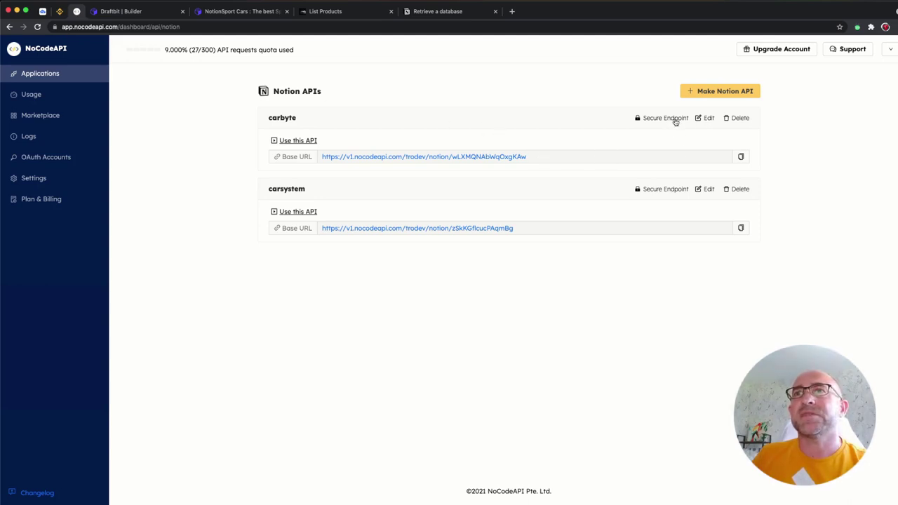
Set up carbyte's Notion Table request with the products database id as its id parameter
click(307, 143)
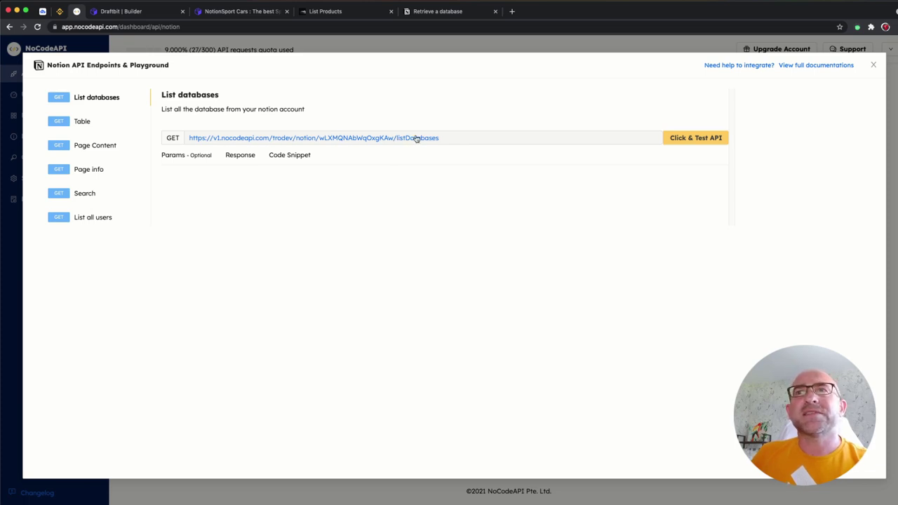
click(674, 139)
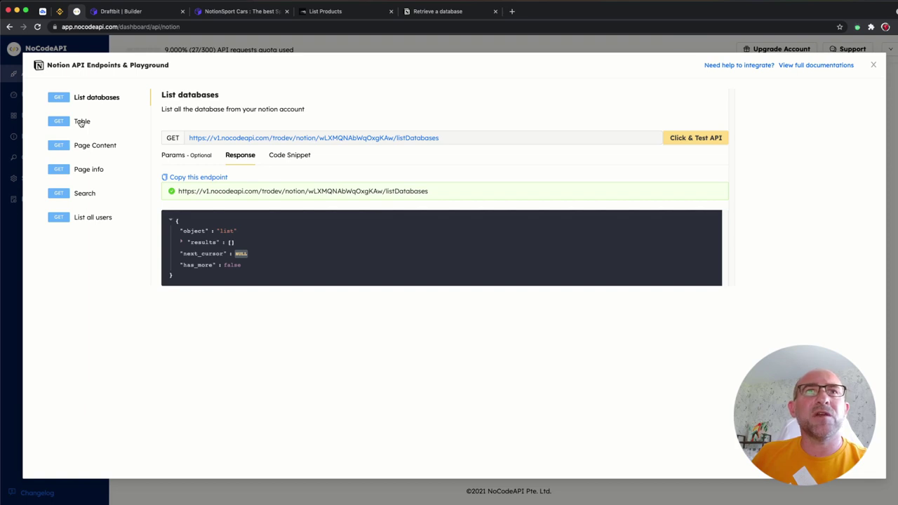
click(82, 122)
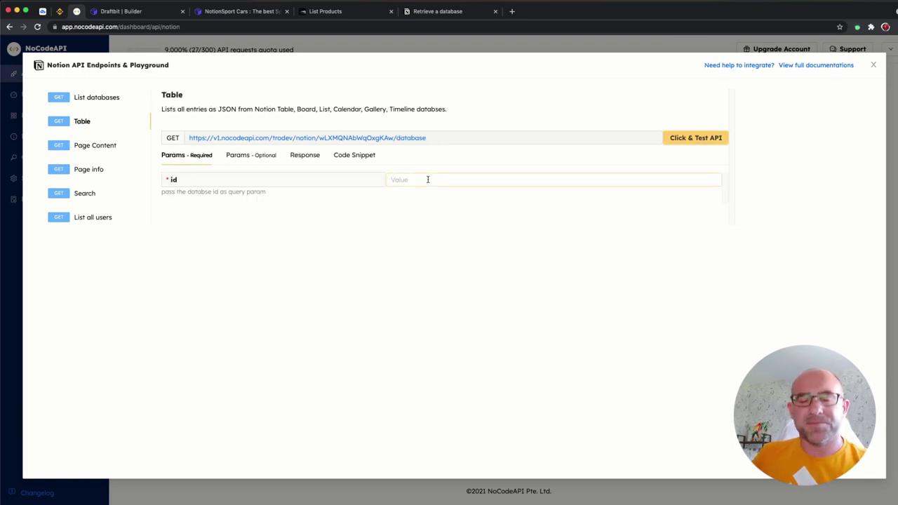
key(ctrl+v)
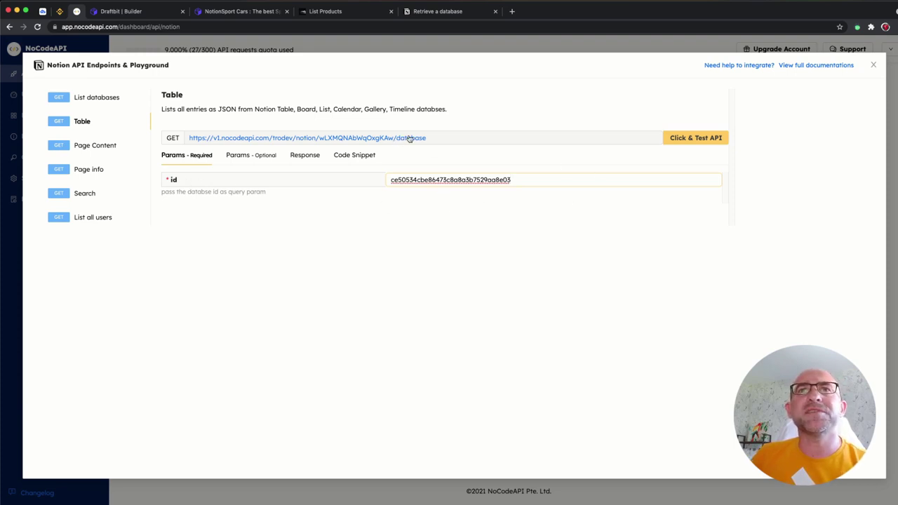
Run the Table request, review the returned car JSON, and copy its endpoint URL
click(697, 140)
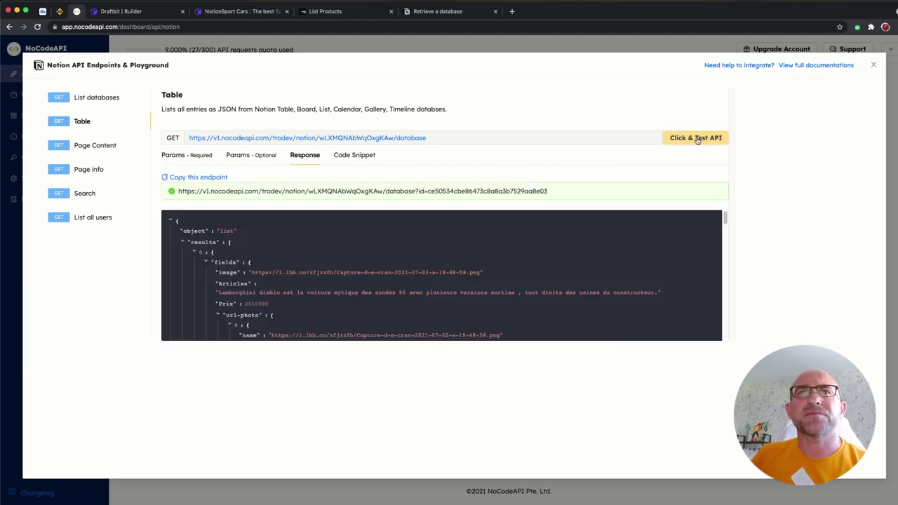
scroll(302, 297, down, 2)
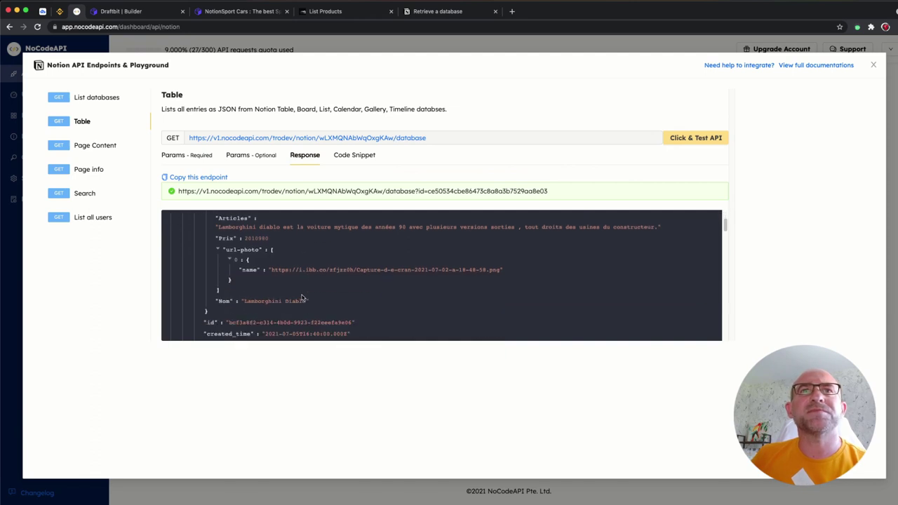
scroll(302, 296, down, 2)
scroll(302, 297, down, 2)
scroll(302, 297, down, 1)
scroll(302, 297, down, 3)
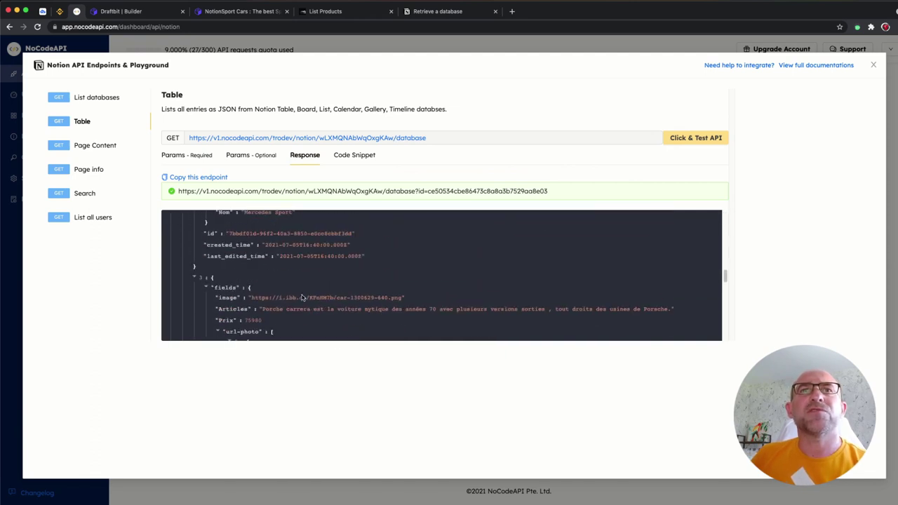
scroll(302, 297, down, 1)
scroll(303, 297, down, 3)
scroll(302, 298, down, 3)
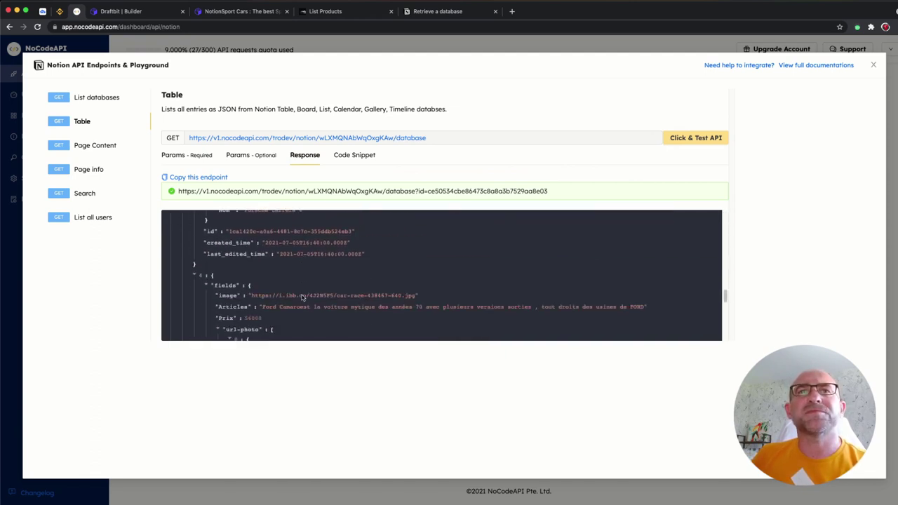
scroll(302, 298, down, 2)
scroll(302, 298, down, 3)
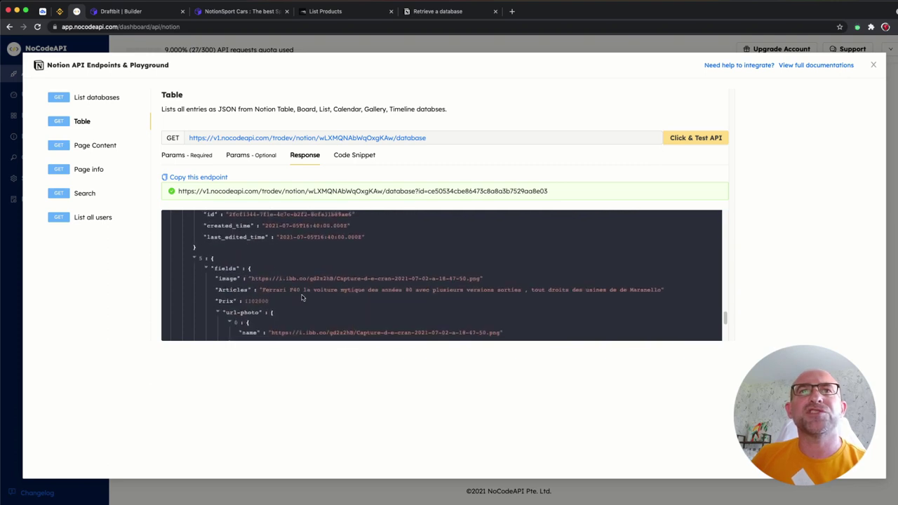
scroll(302, 298, up, 2)
scroll(303, 298, up, 5)
scroll(303, 300, up, 8)
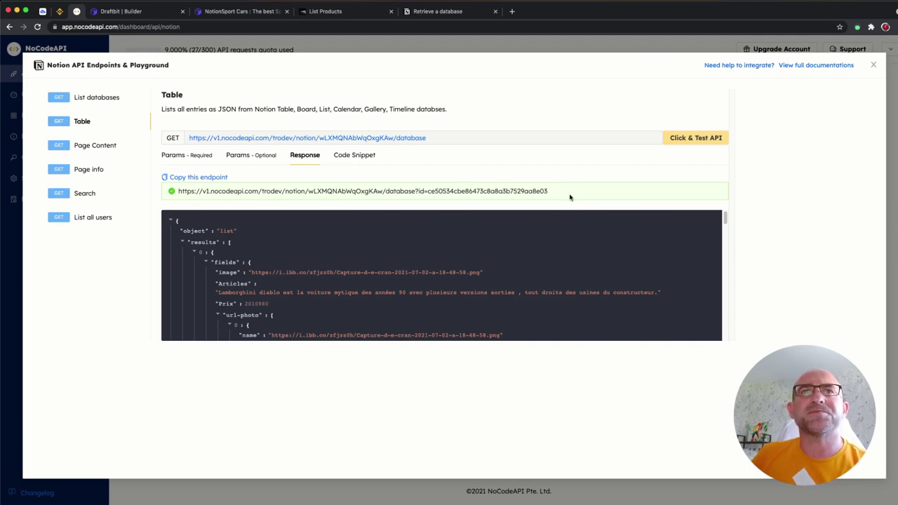
click(218, 178)
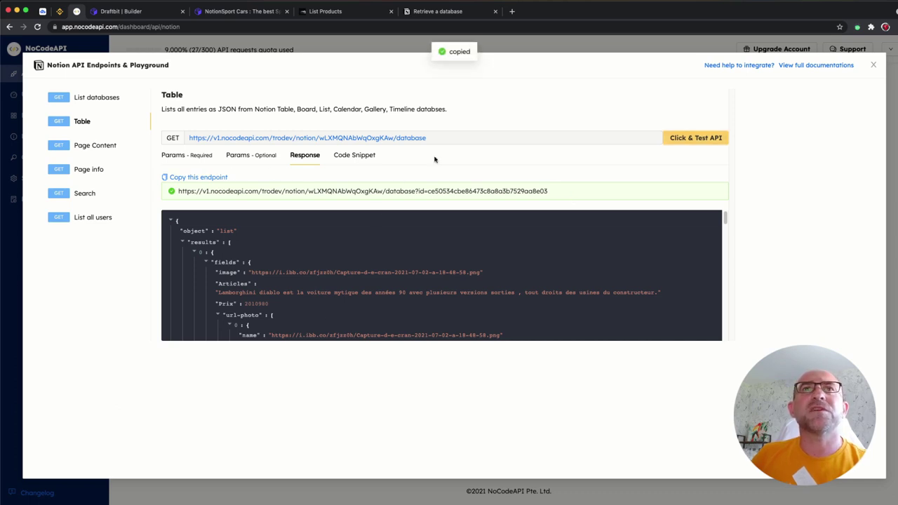
click(122, 12)
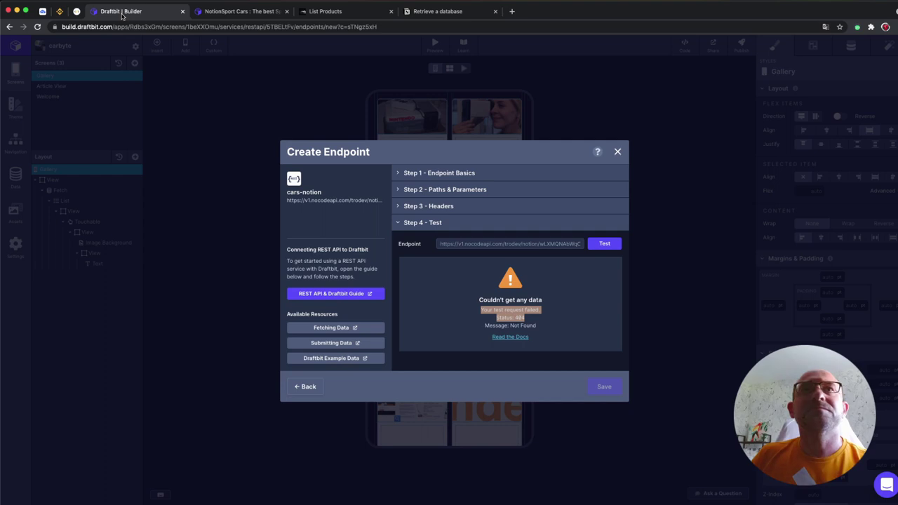
Replace the getdata path with the copied NoCodeAPI Table URL, stripping its base URL
click(511, 176)
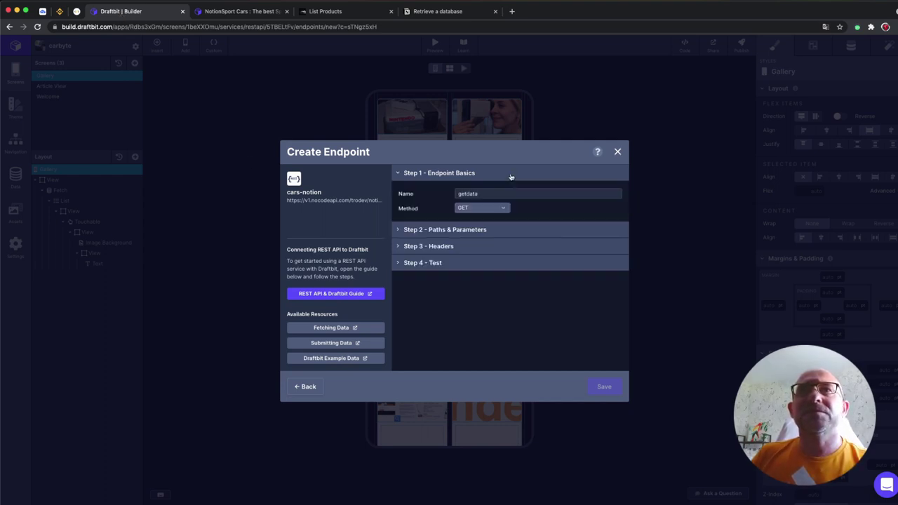
click(482, 230)
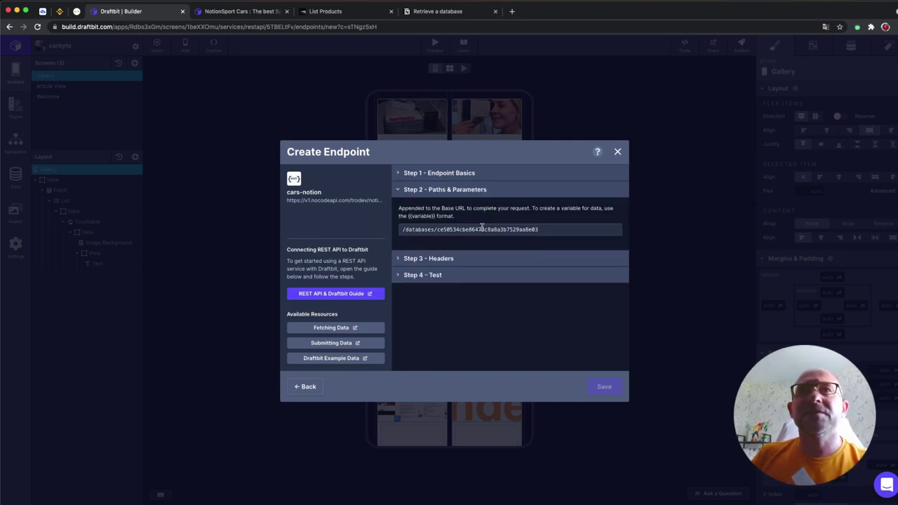
click(554, 231)
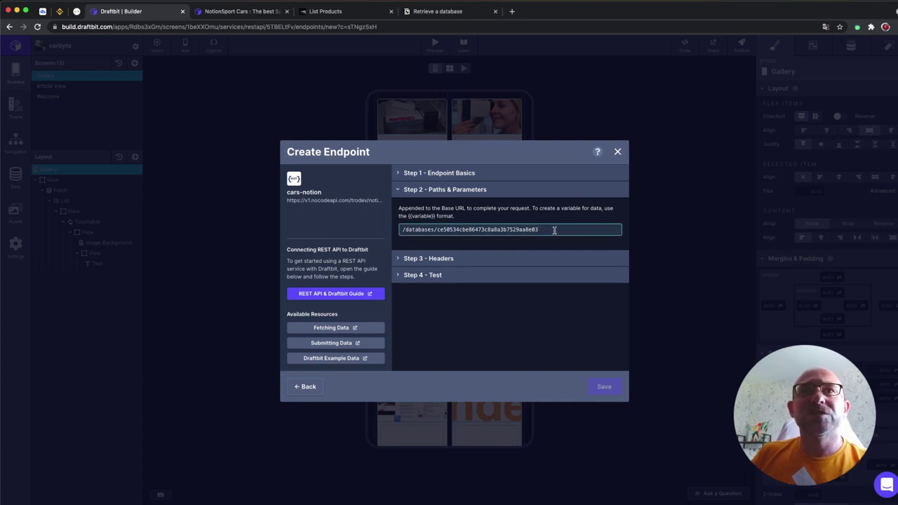
click(293, 201)
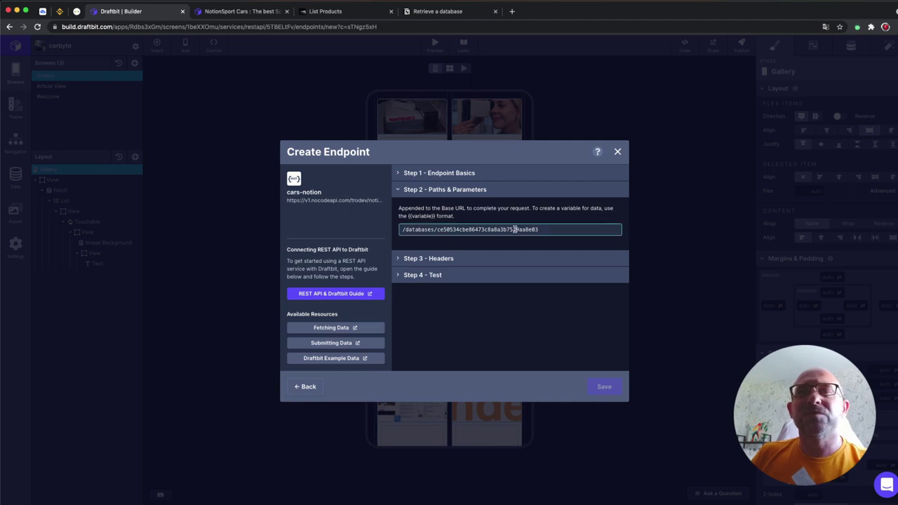
triple_click(511, 230)
key(super+v)
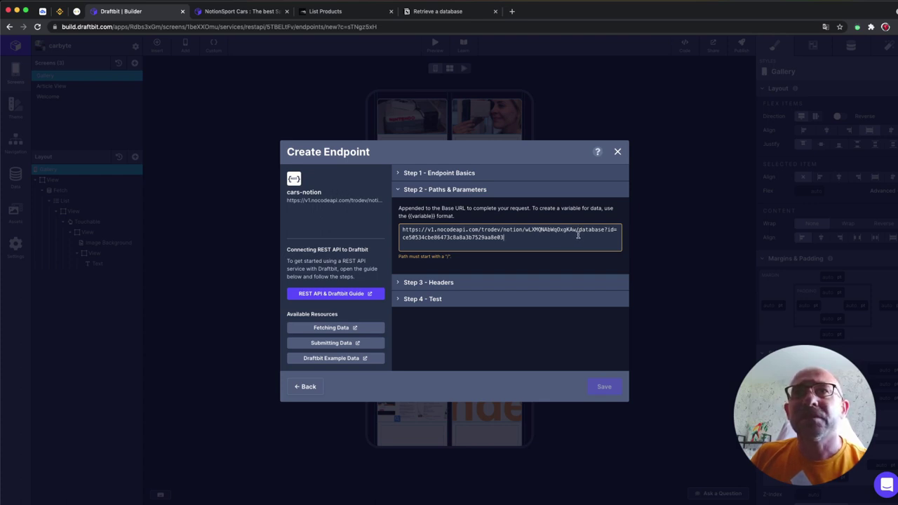
drag(578, 230, 401, 229)
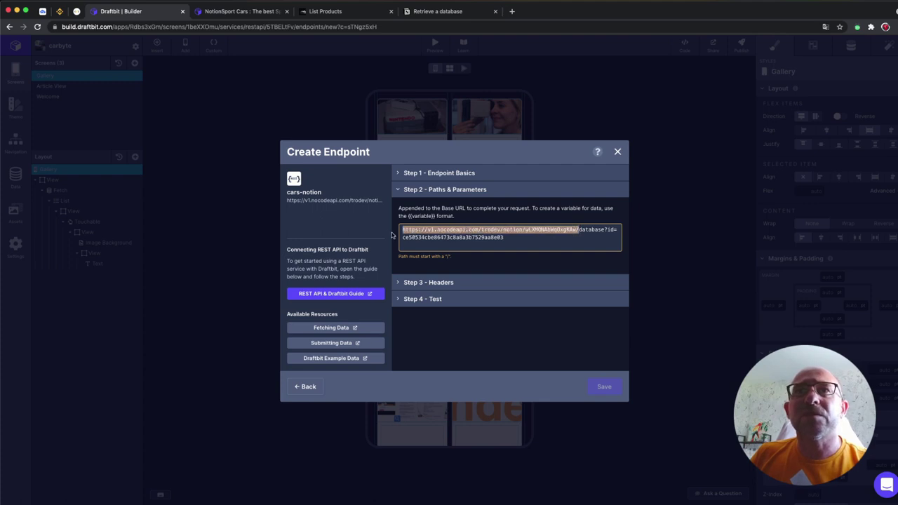
key(BackSpace)
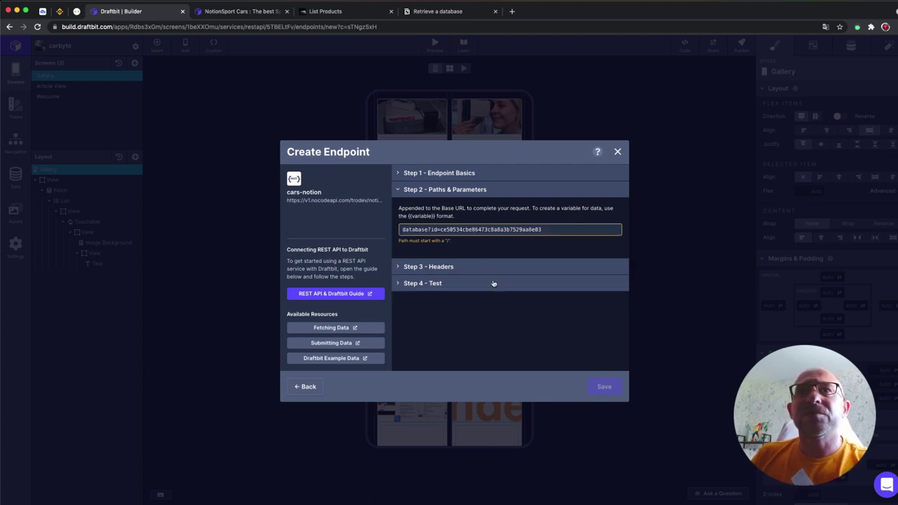
Add a leading '/' so the path reads /database?id=… and the test shows Ready To Go
click(493, 283)
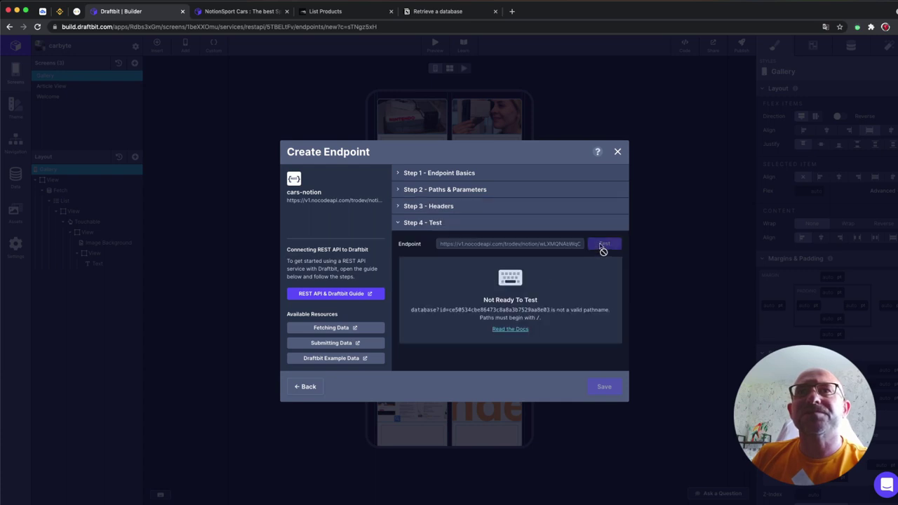
click(521, 223)
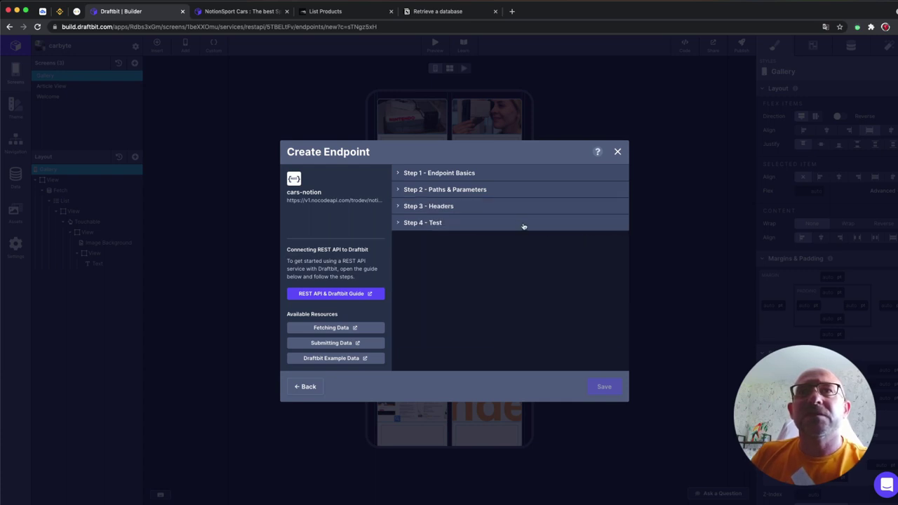
click(523, 225)
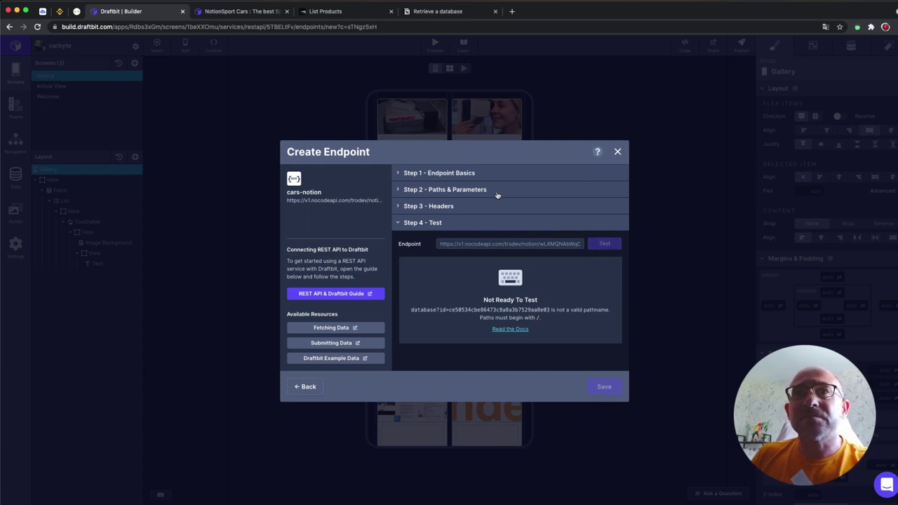
click(484, 191)
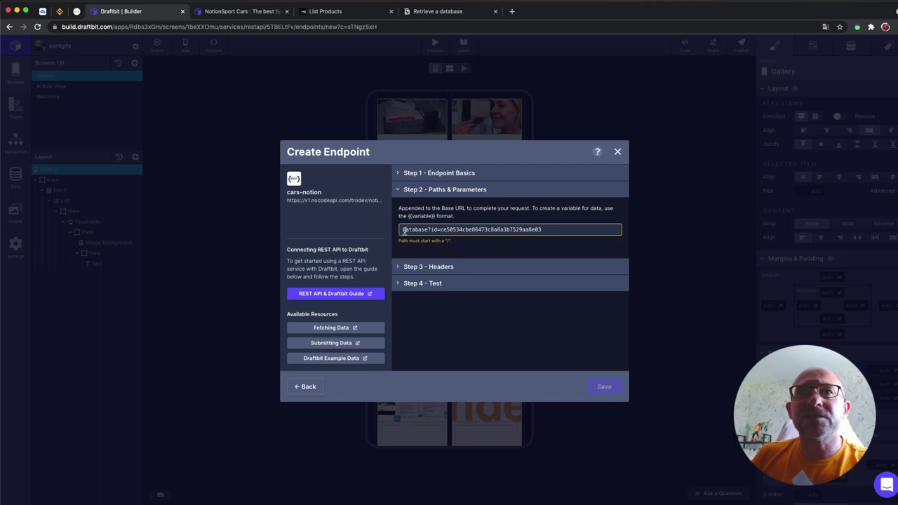
text(/)
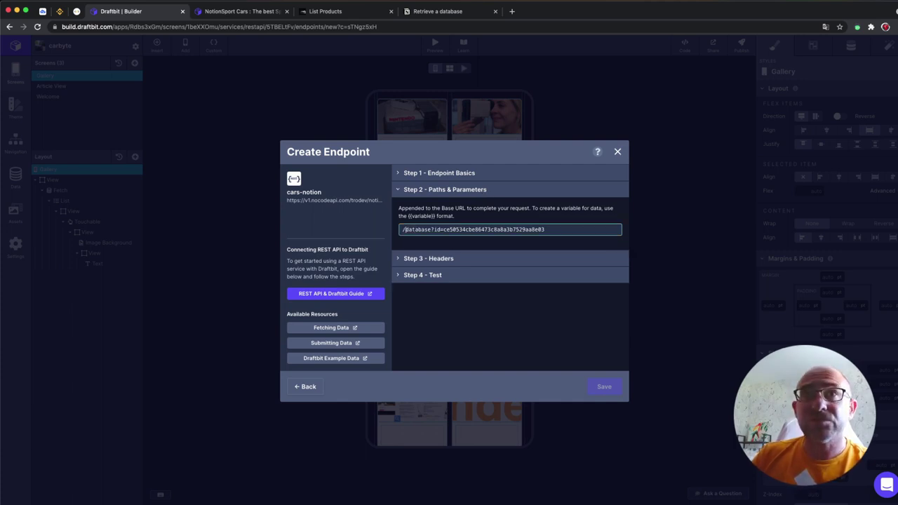
click(502, 275)
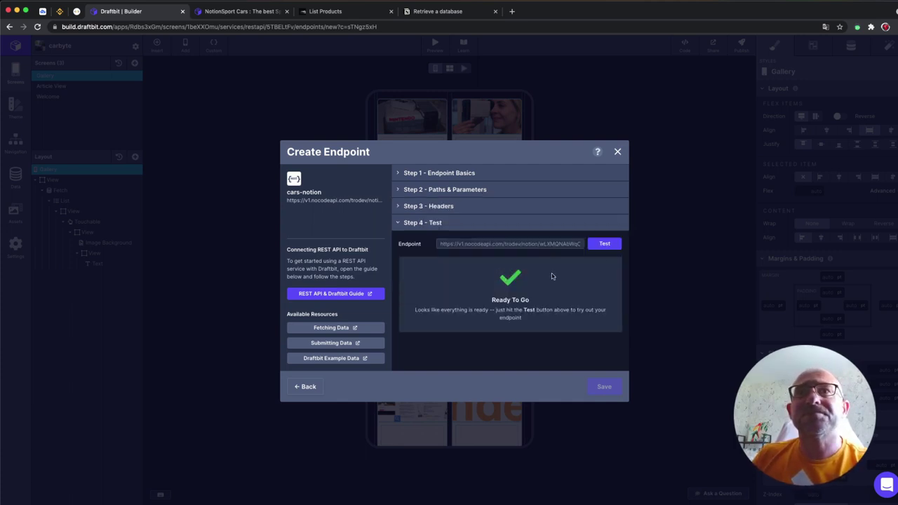
Test getdata to confirm the Notion car JSON, save it under cars-notion, and close the dialog
click(612, 244)
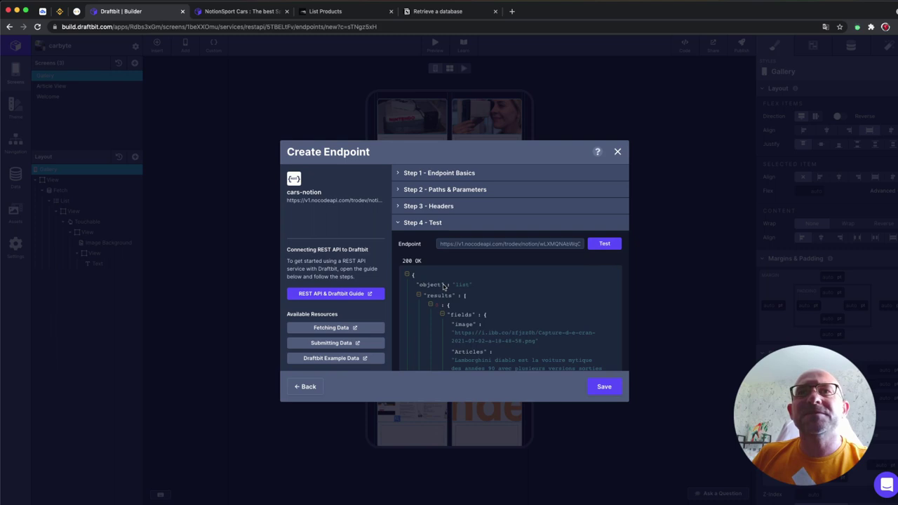
scroll(456, 303, down, 1)
scroll(456, 303, down, 1)
scroll(457, 303, down, 3)
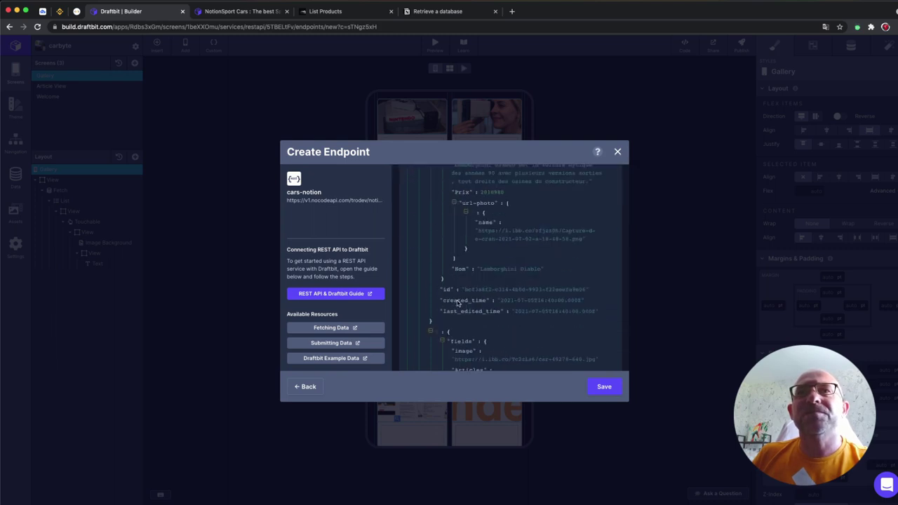
scroll(457, 303, down, 1)
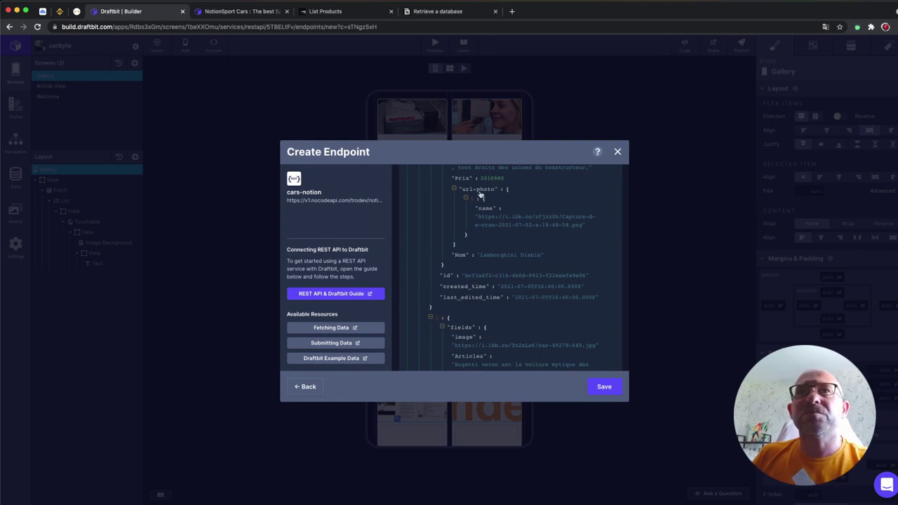
scroll(503, 224, down, 1)
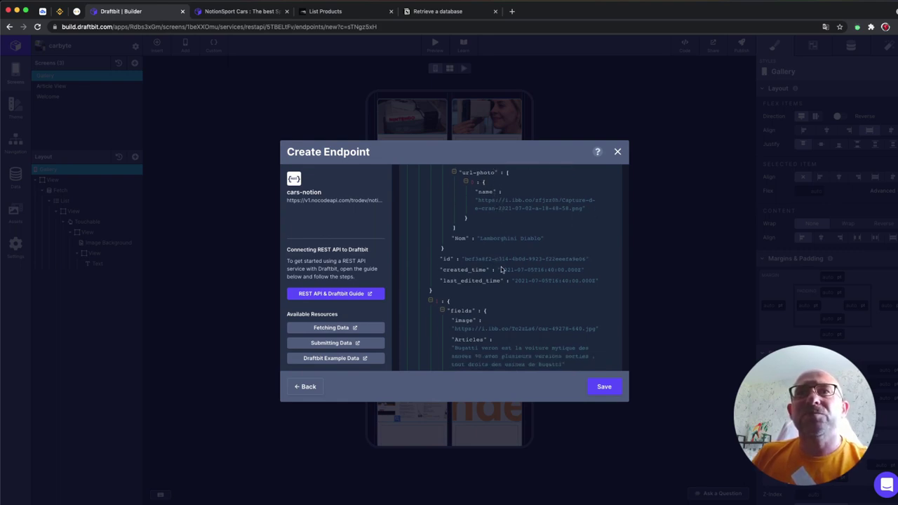
scroll(500, 270, down, 1)
scroll(501, 270, down, 2)
scroll(501, 270, down, 2)
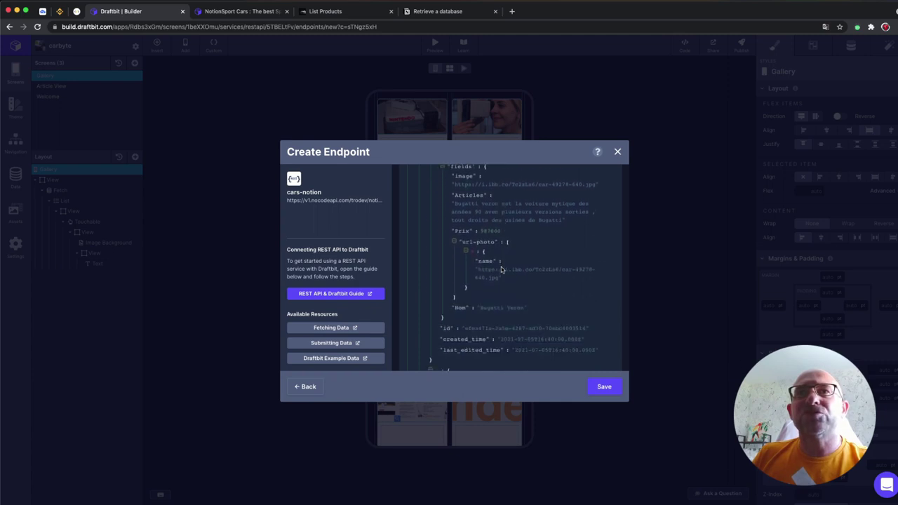
scroll(512, 280, down, 2)
scroll(526, 294, down, 2)
scroll(546, 322, down, 2)
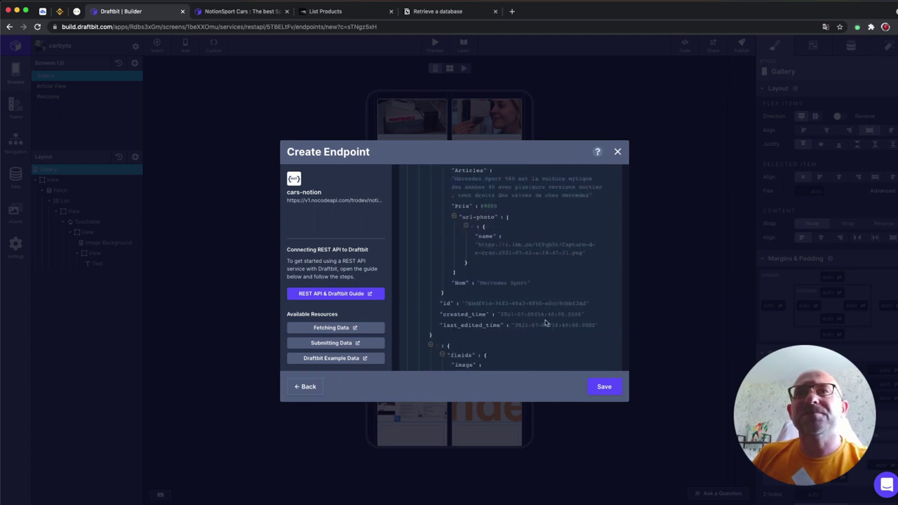
click(607, 386)
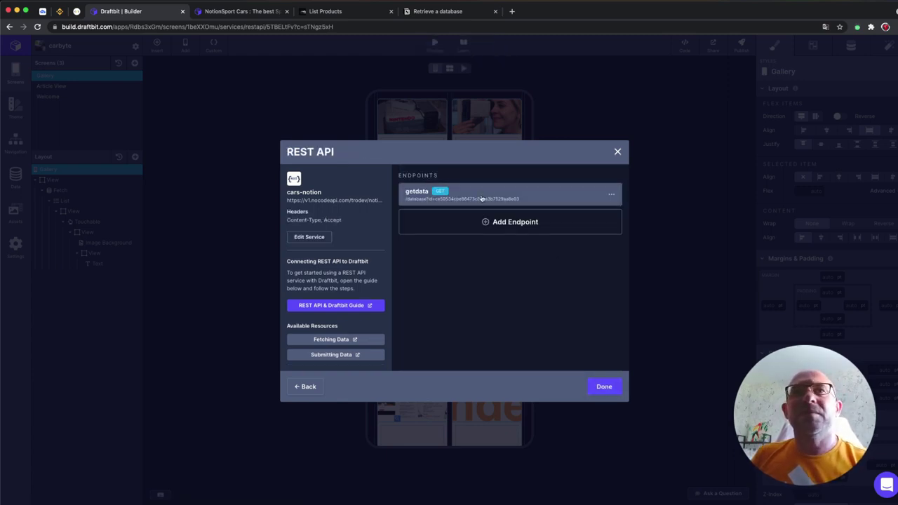
click(603, 387)
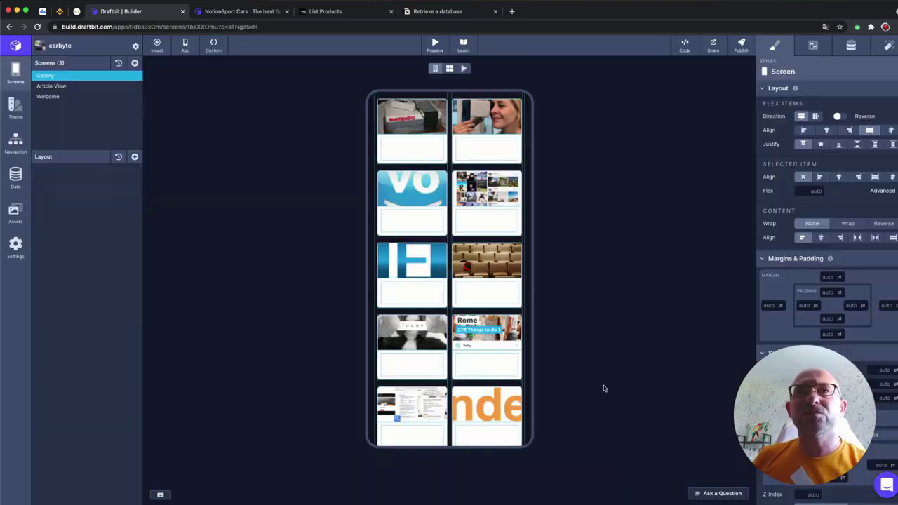
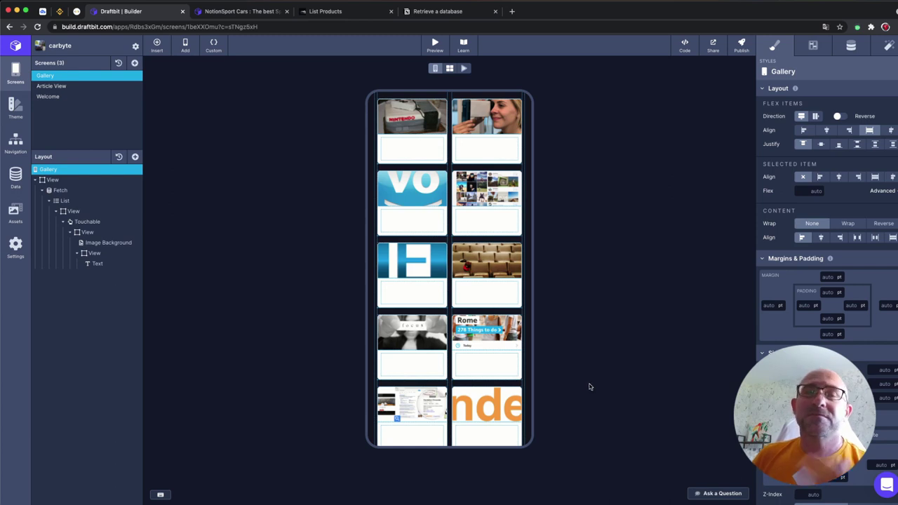
Show the Fetch component's Data settings, currently Example Data (REST) with List of Articles (GET)
click(78, 190)
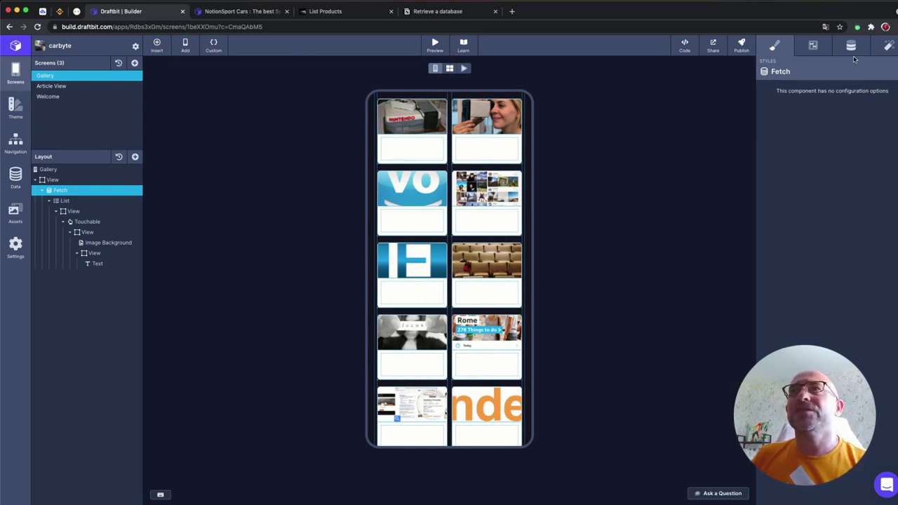
click(821, 52)
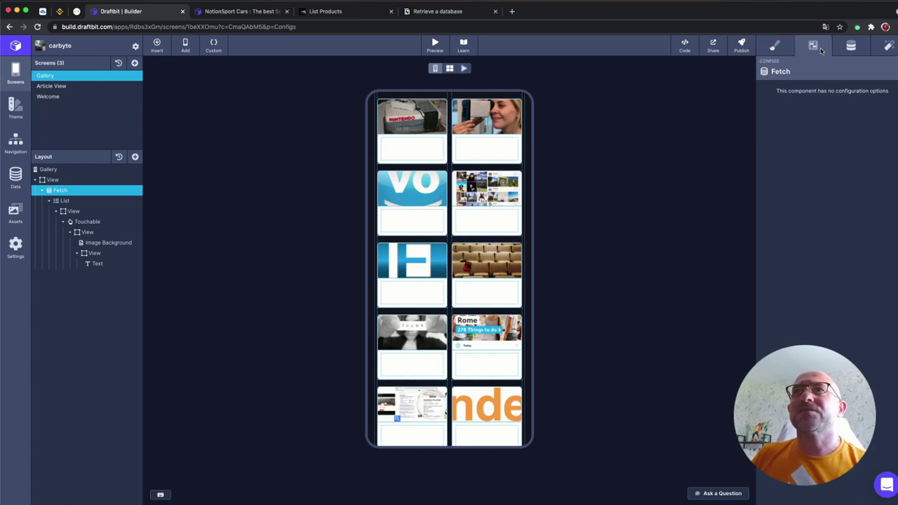
click(849, 49)
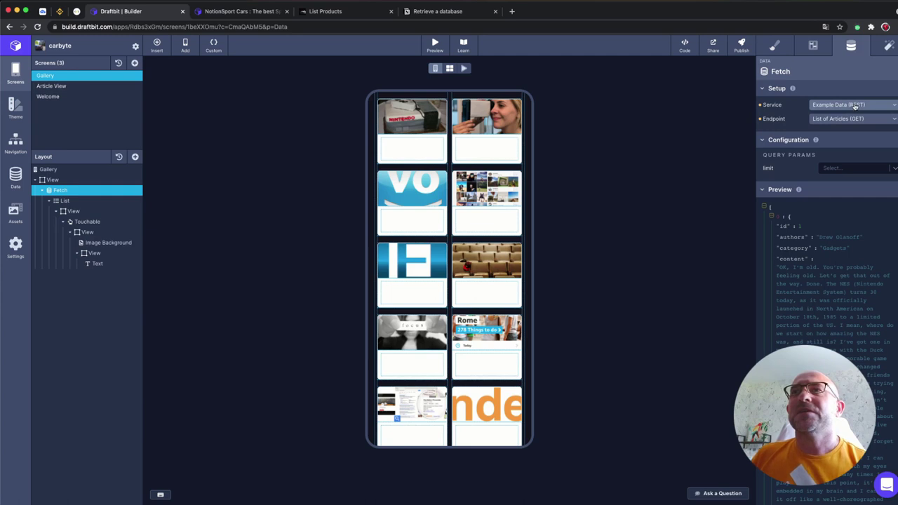
Switch the Fetch service to cars-notion (REST) with the getdata (GET) endpoint, then check the preview JSON
click(863, 108)
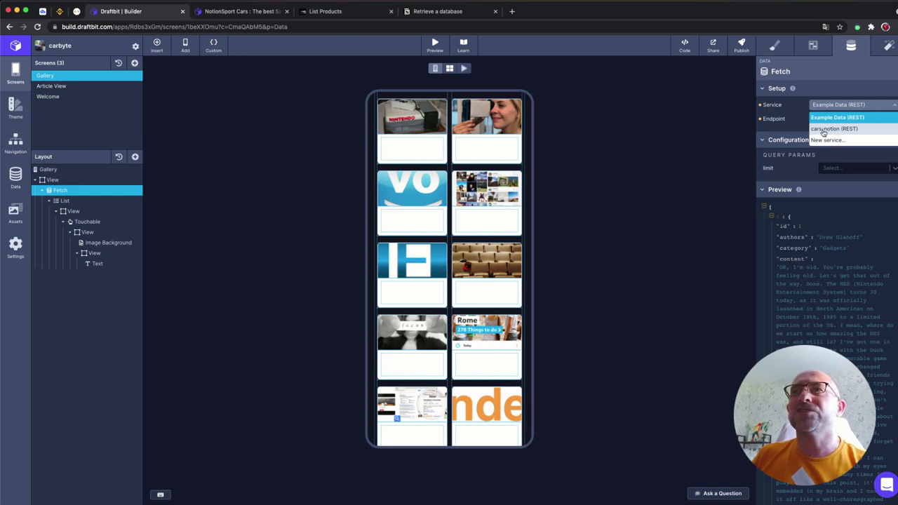
click(842, 131)
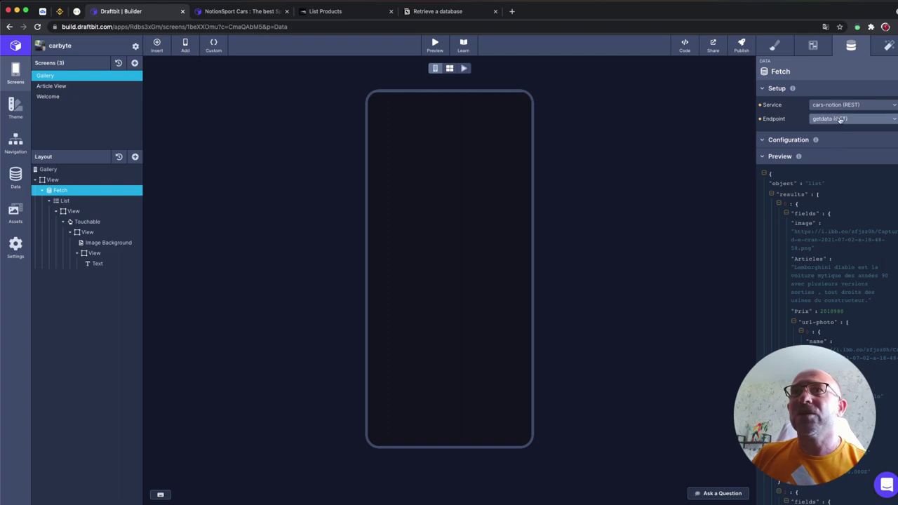
click(863, 123)
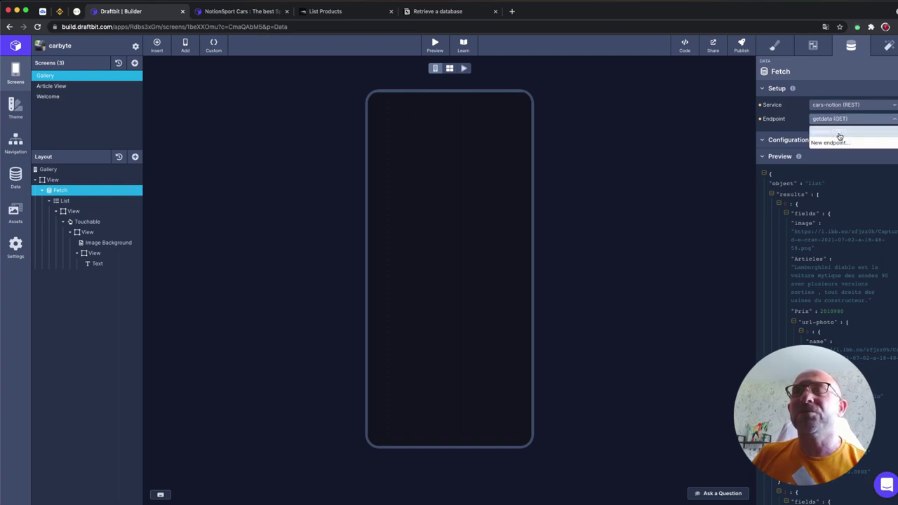
click(802, 131)
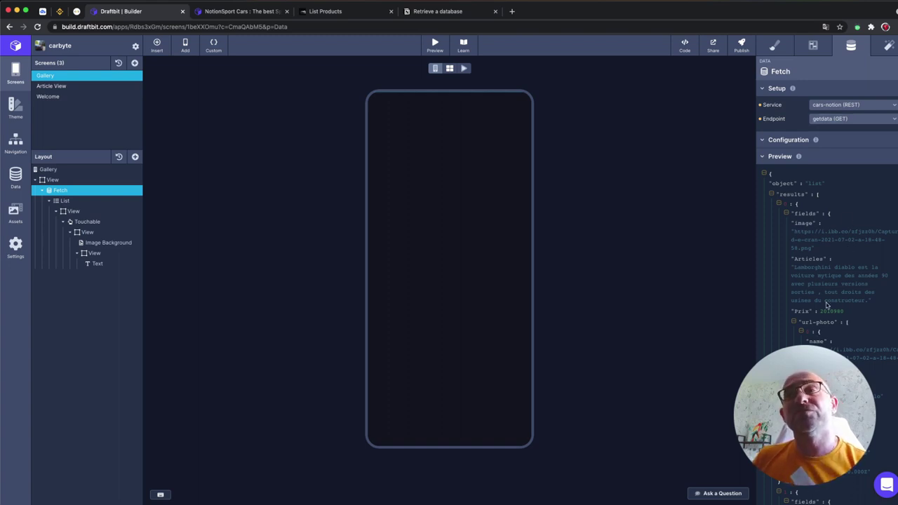
scroll(826, 286, down, 10)
scroll(826, 286, up, 5)
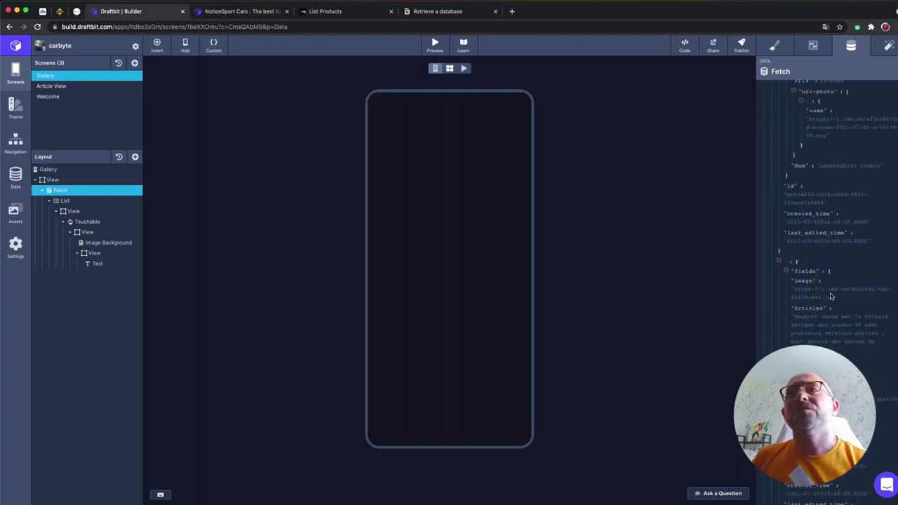
scroll(831, 295, up, 5)
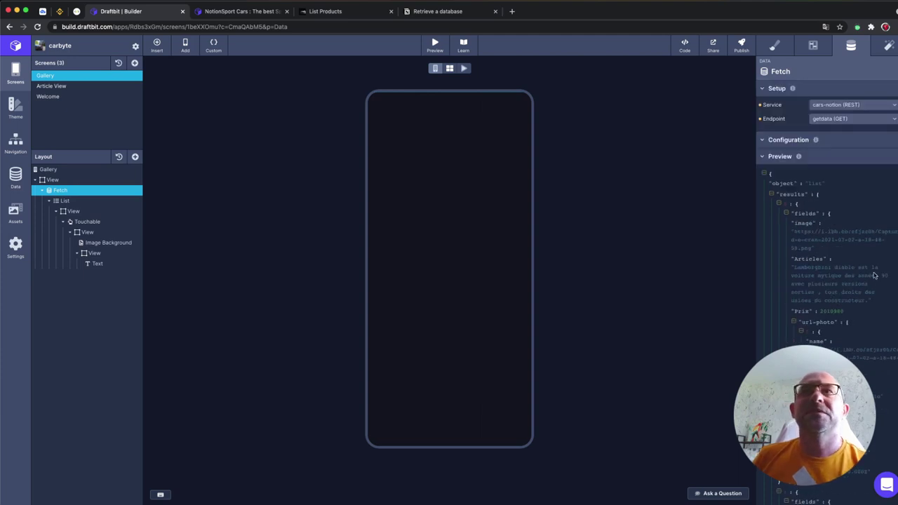
mouse_move(64, 201)
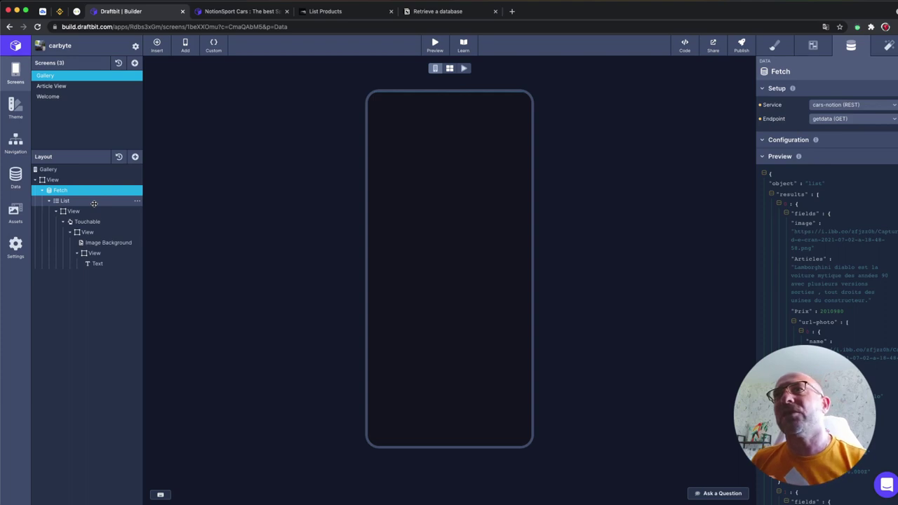
Walk the Layout tree from List down to the card's Text and highlight its {{articleTitle}} binding
click(94, 202)
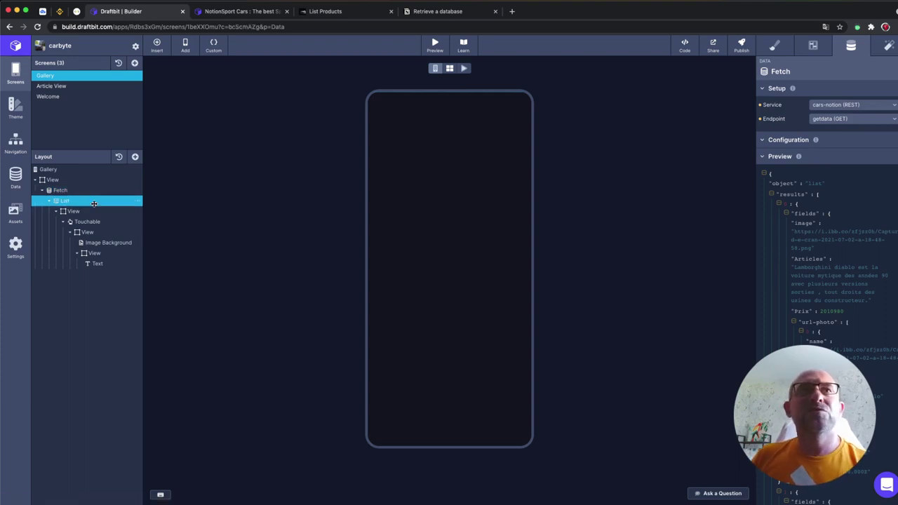
click(93, 212)
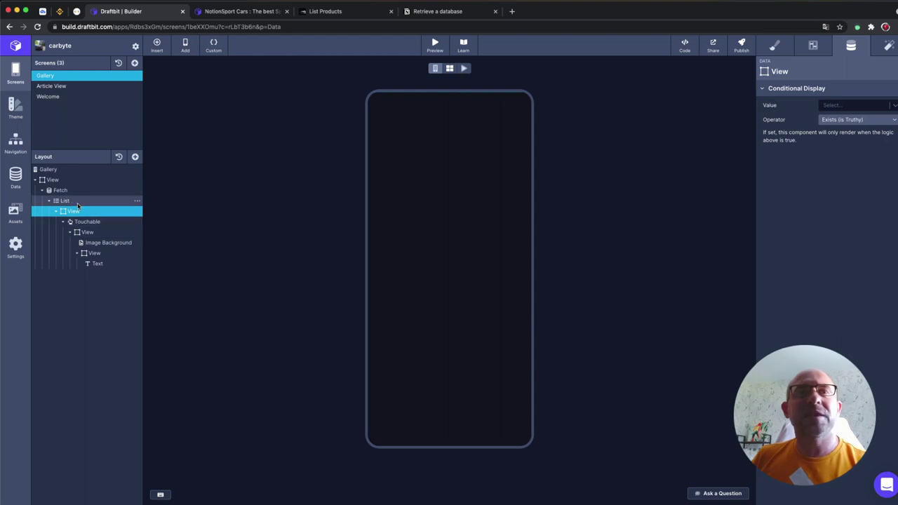
click(95, 221)
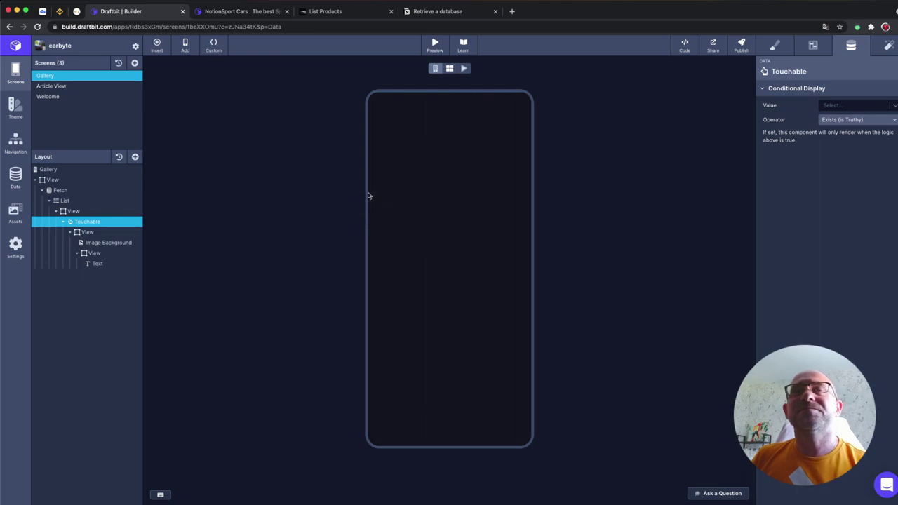
click(98, 231)
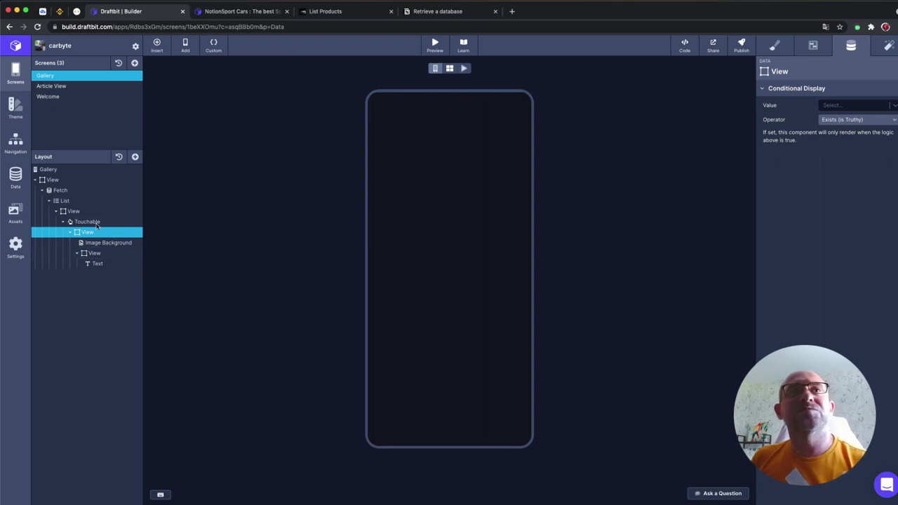
mouse_move(65, 201)
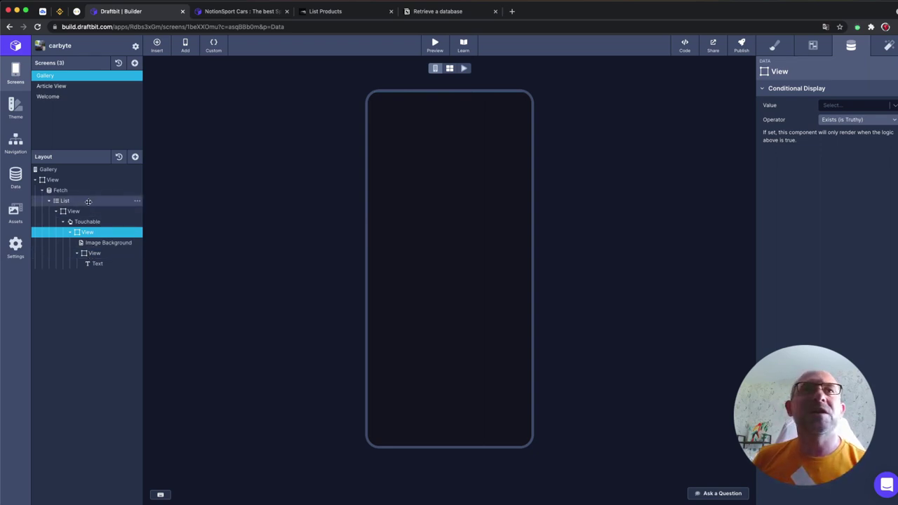
click(88, 201)
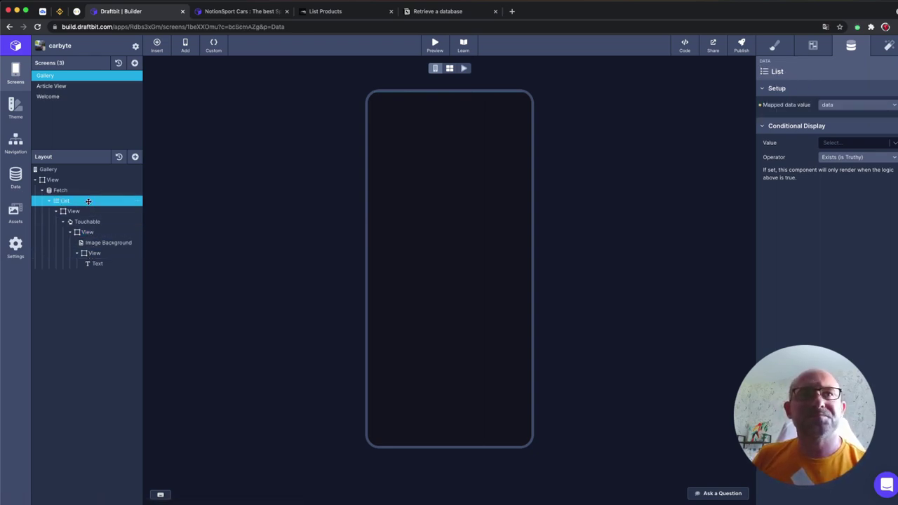
click(99, 254)
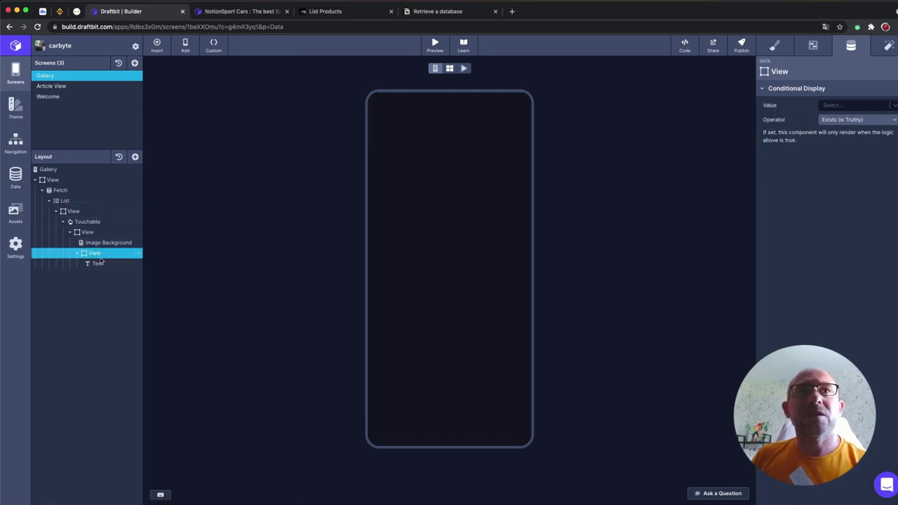
click(104, 263)
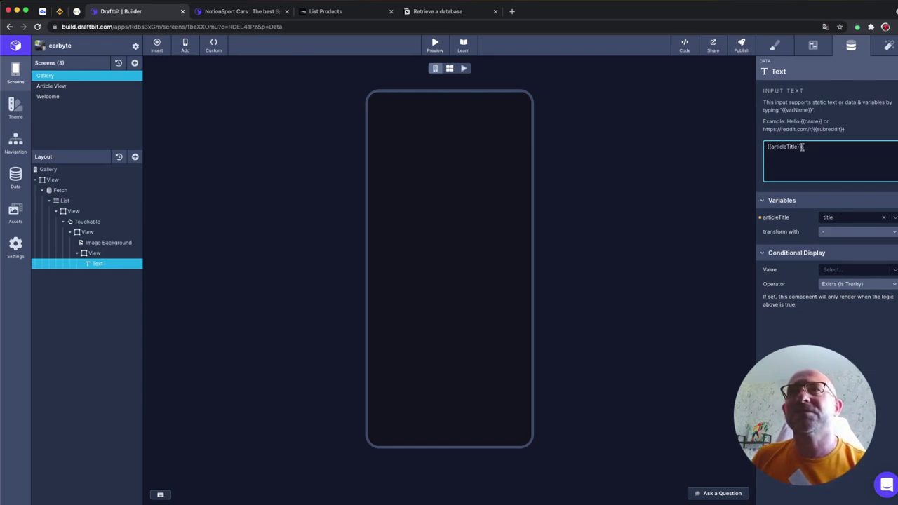
drag(797, 147, 768, 147)
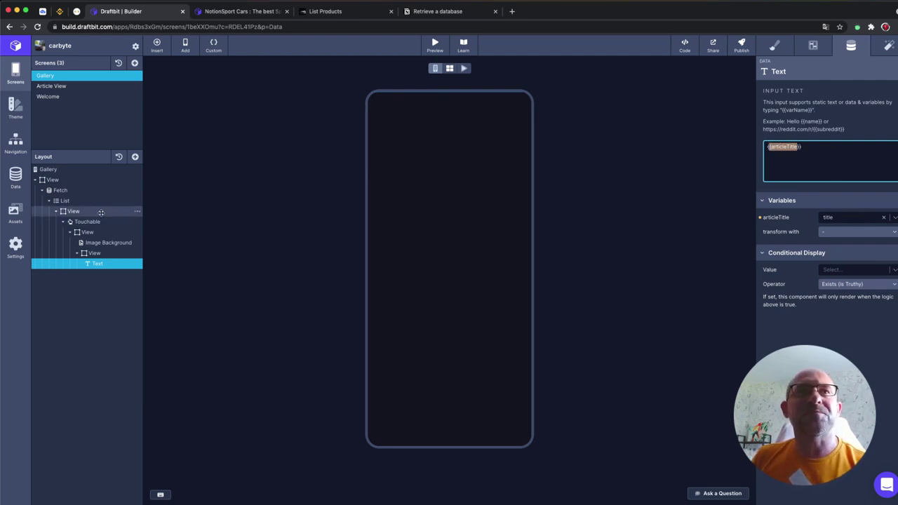
mouse_move(109, 242)
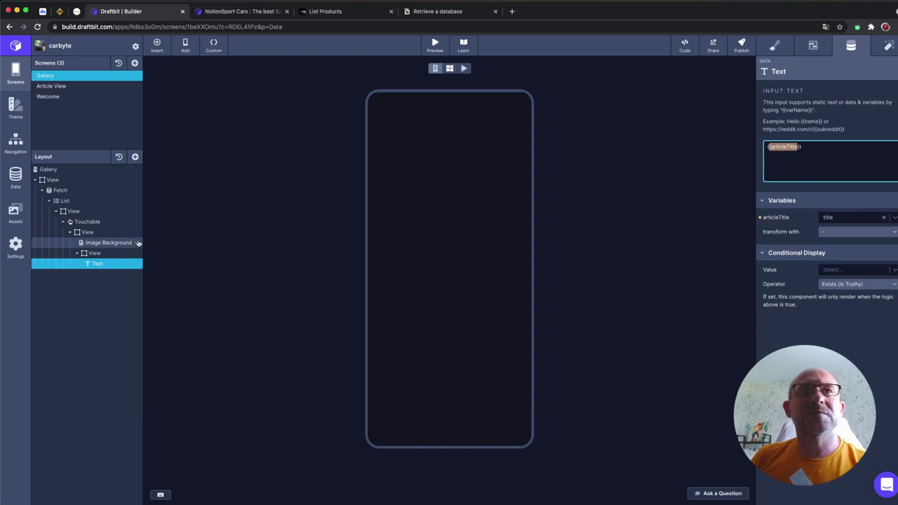
Delete the Text and Image Background components from the gallery card
right_click(137, 243)
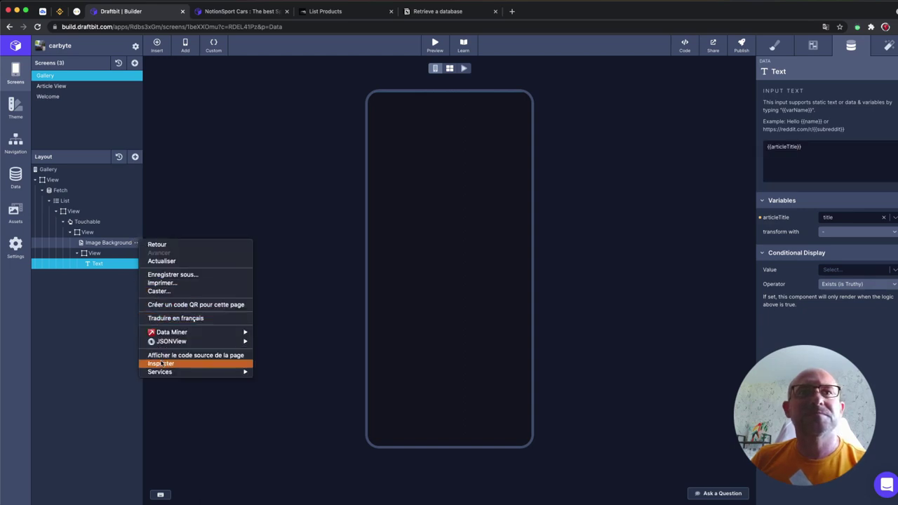
click(117, 242)
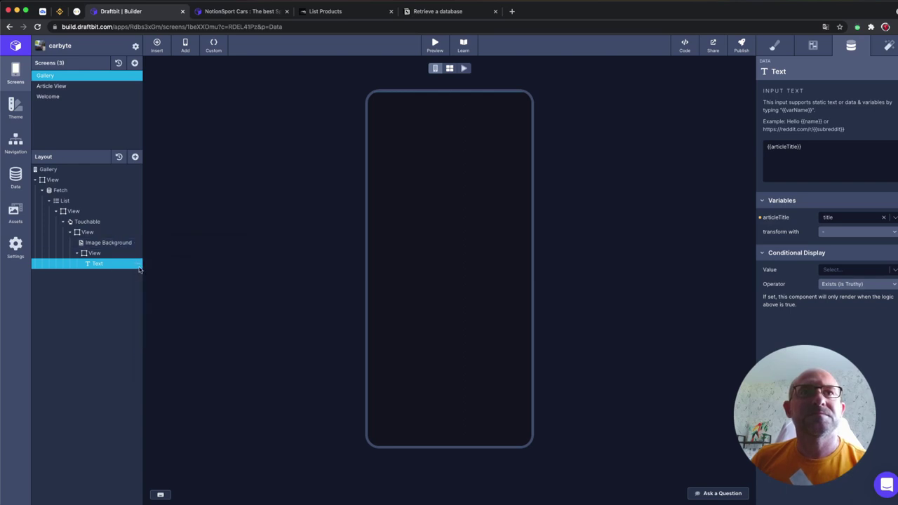
click(138, 266)
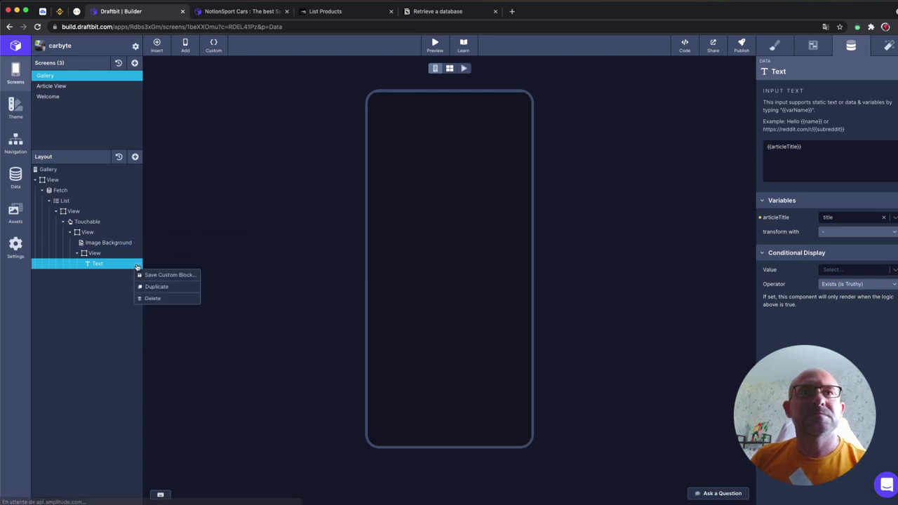
click(152, 298)
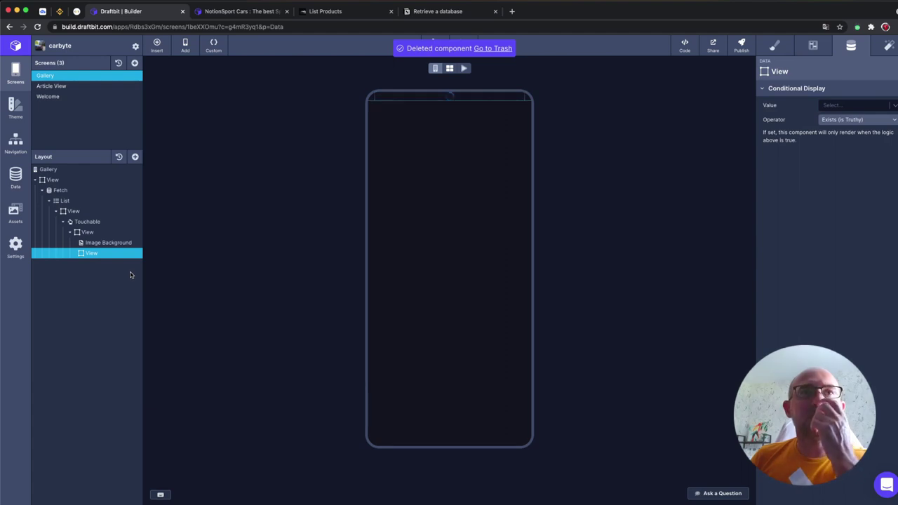
click(139, 244)
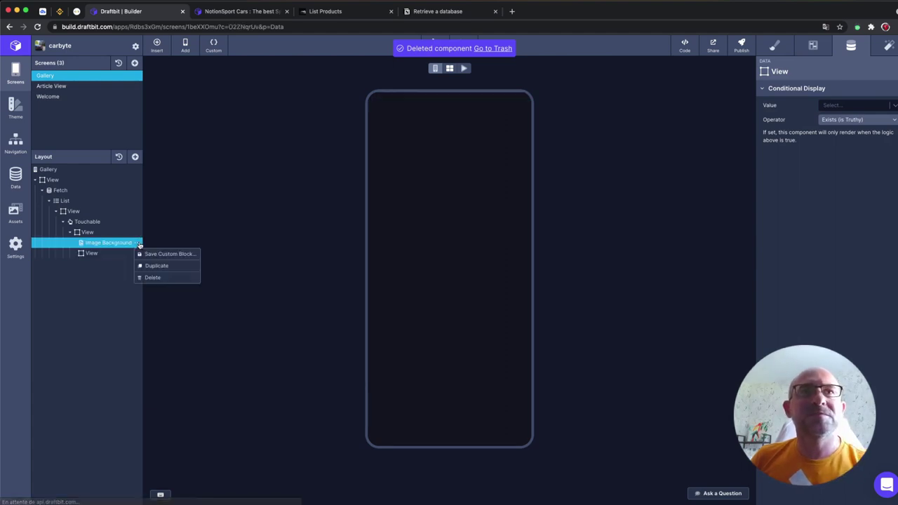
click(149, 277)
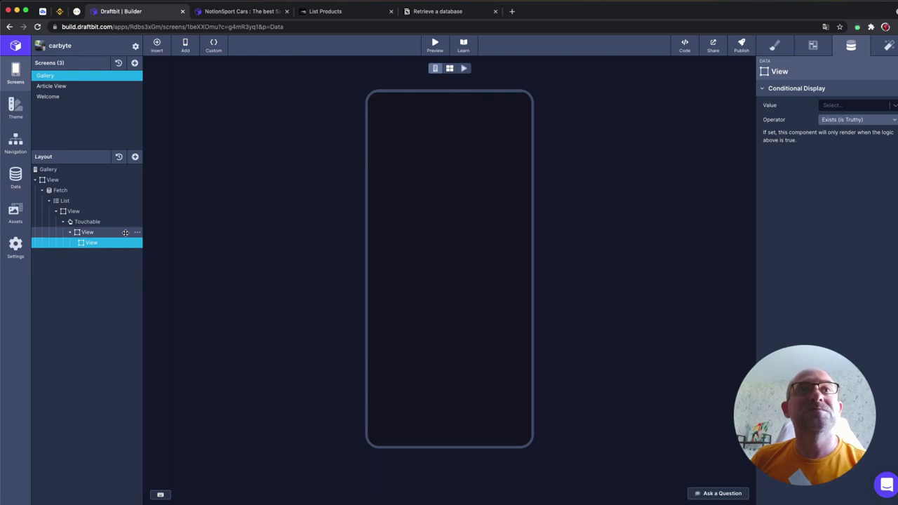
click(113, 193)
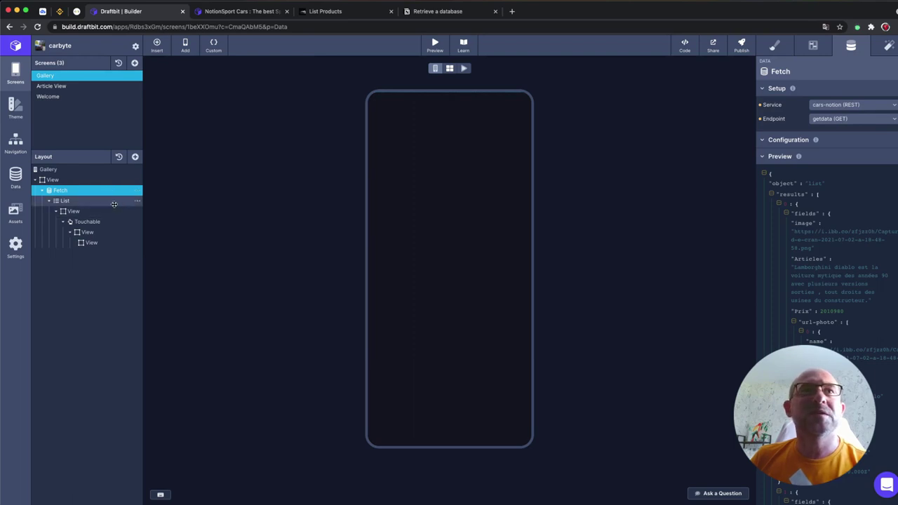
click(114, 203)
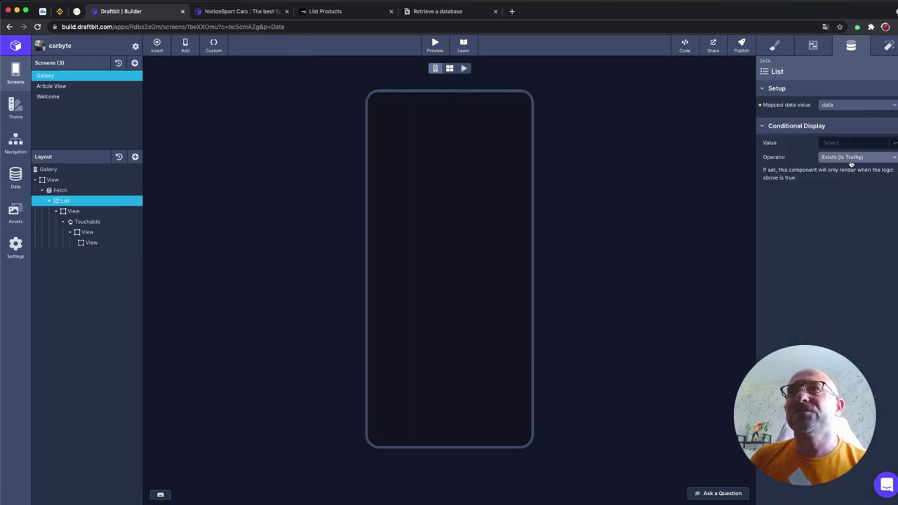
click(862, 110)
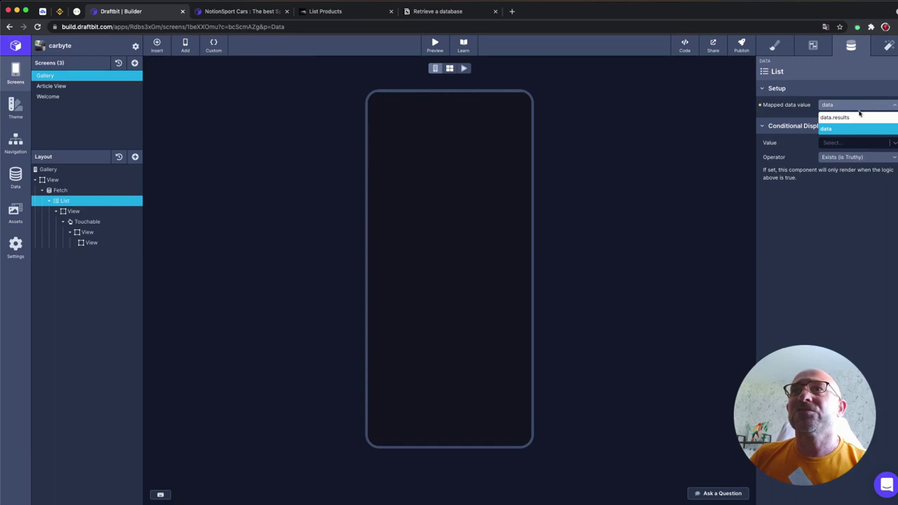
click(857, 117)
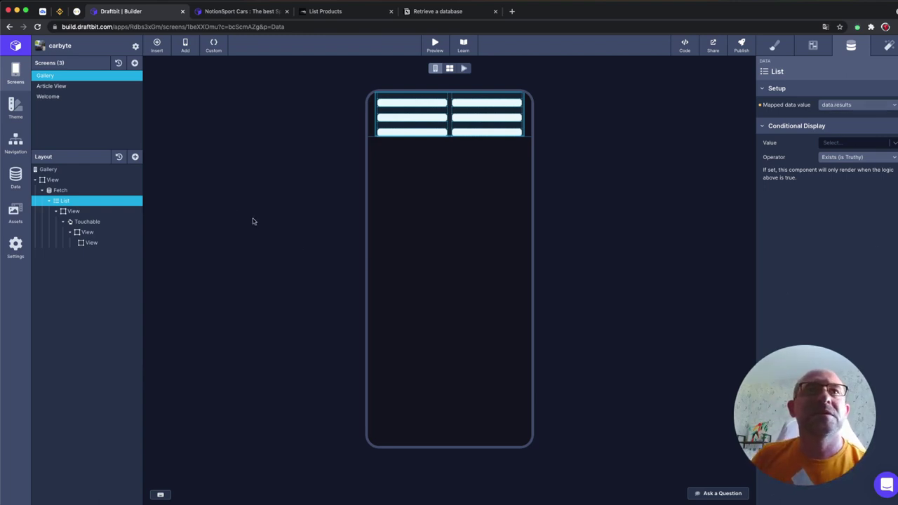
click(90, 211)
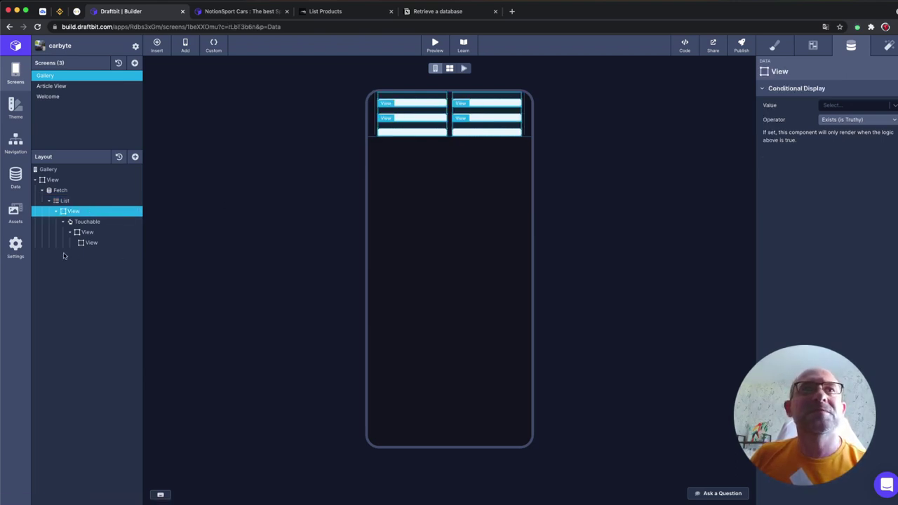
click(95, 222)
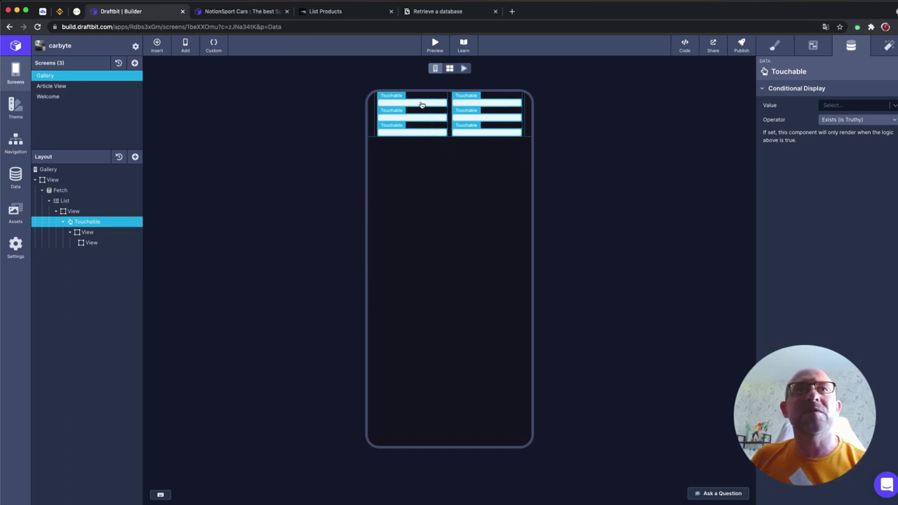
Open the Add components panel and browse the available components
click(136, 157)
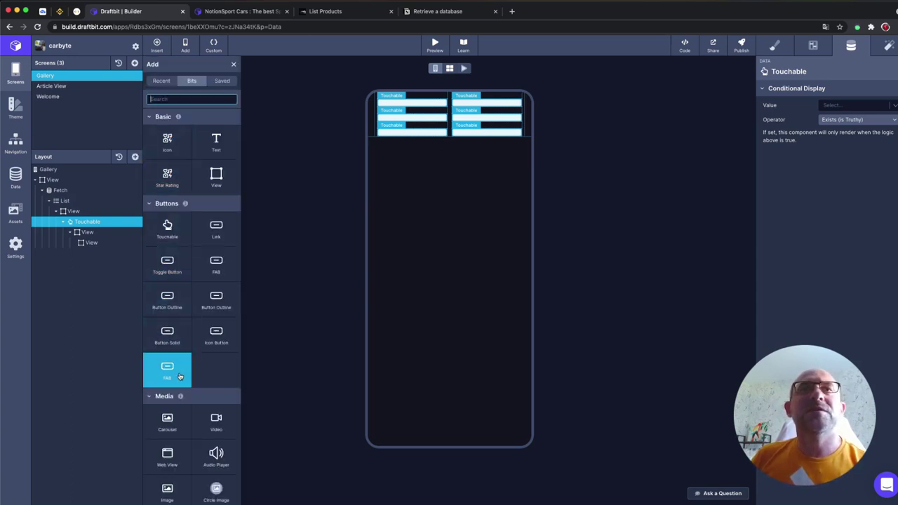
scroll(177, 358, down, 5)
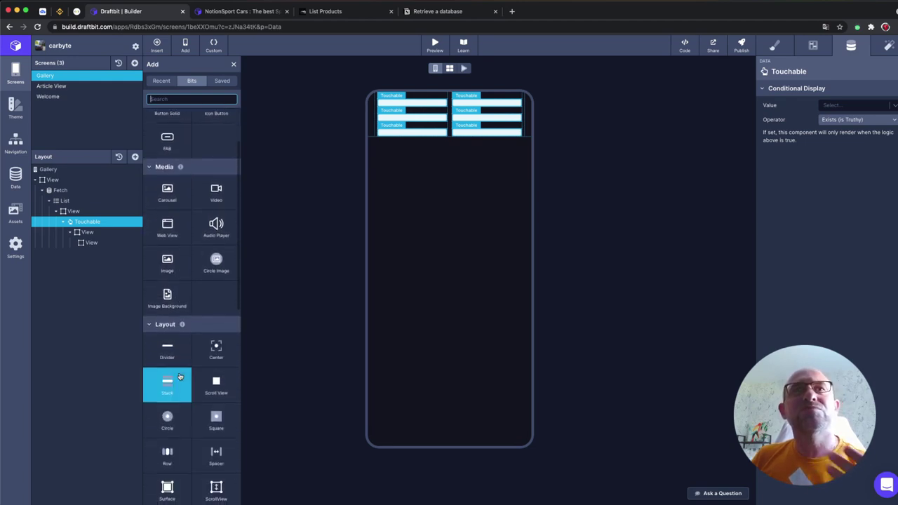
scroll(179, 377, down, 2)
scroll(179, 377, down, 2)
scroll(179, 376, down, 4)
scroll(179, 377, down, 2)
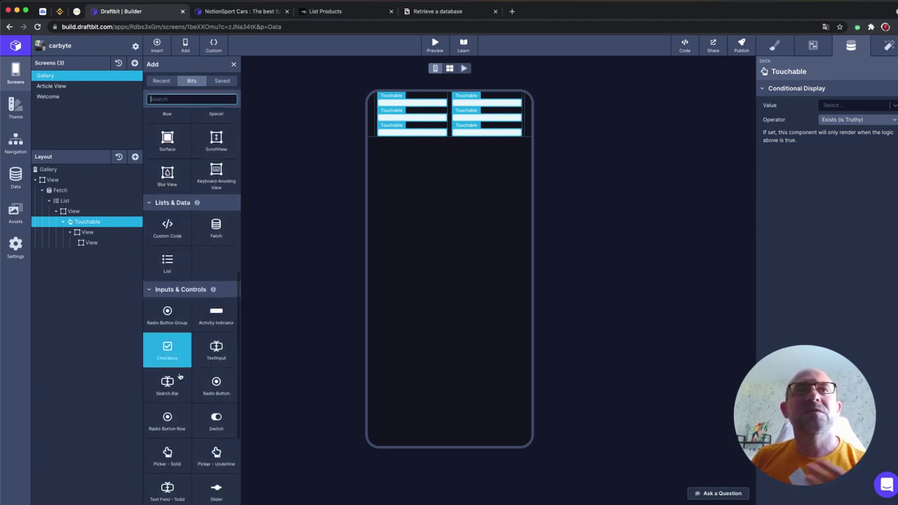
scroll(179, 376, down, 3)
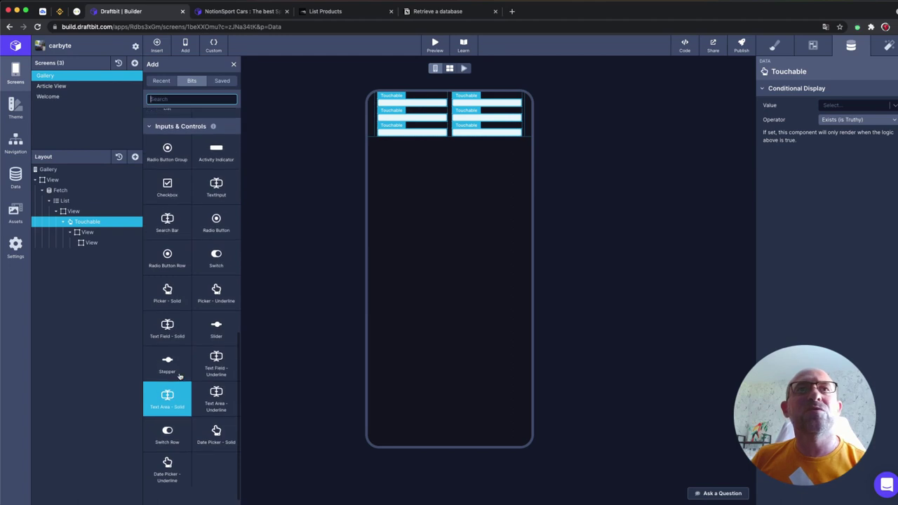
scroll(179, 377, up, 4)
scroll(179, 377, up, 4)
scroll(179, 376, up, 4)
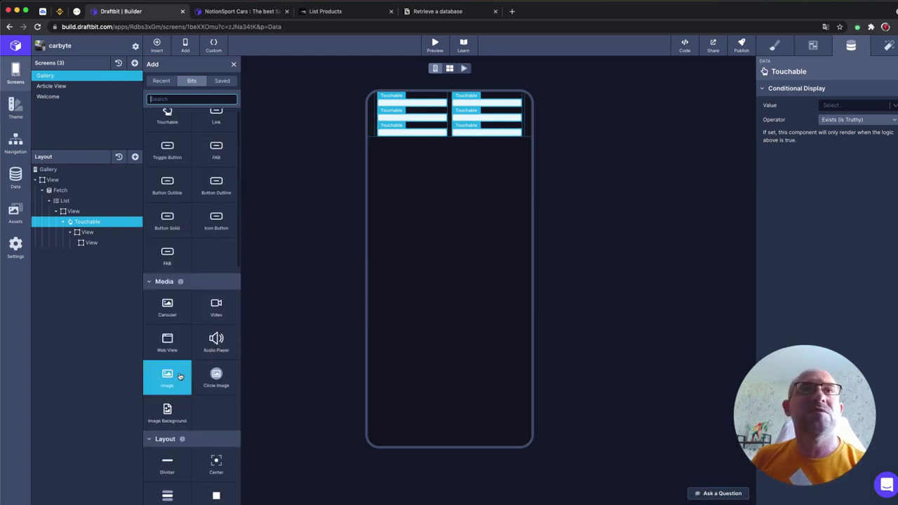
scroll(180, 377, up, 3)
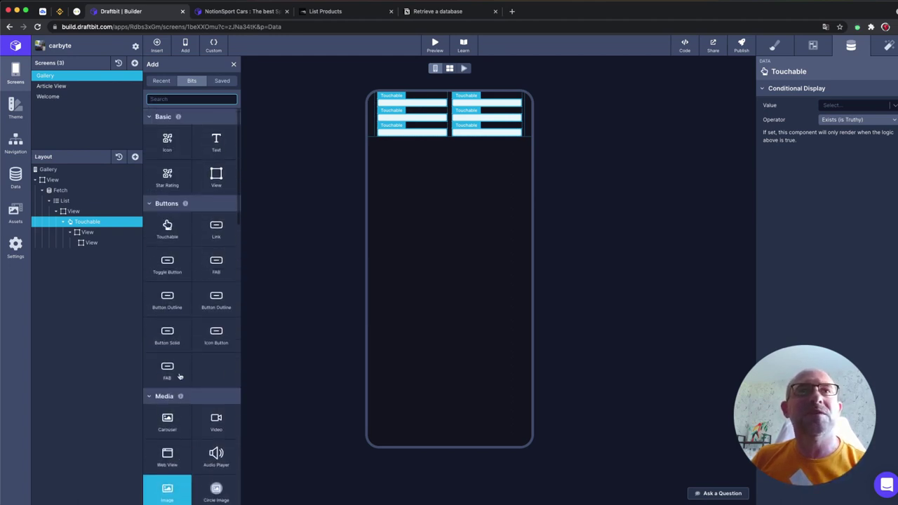
Add an Image into the card's View and move it above the inner View
click(111, 235)
click(110, 235)
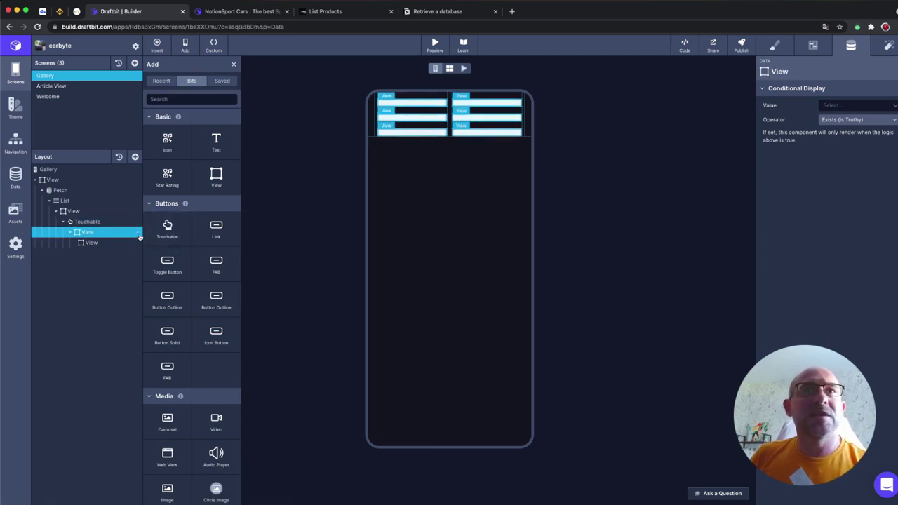
scroll(195, 263, down, 2)
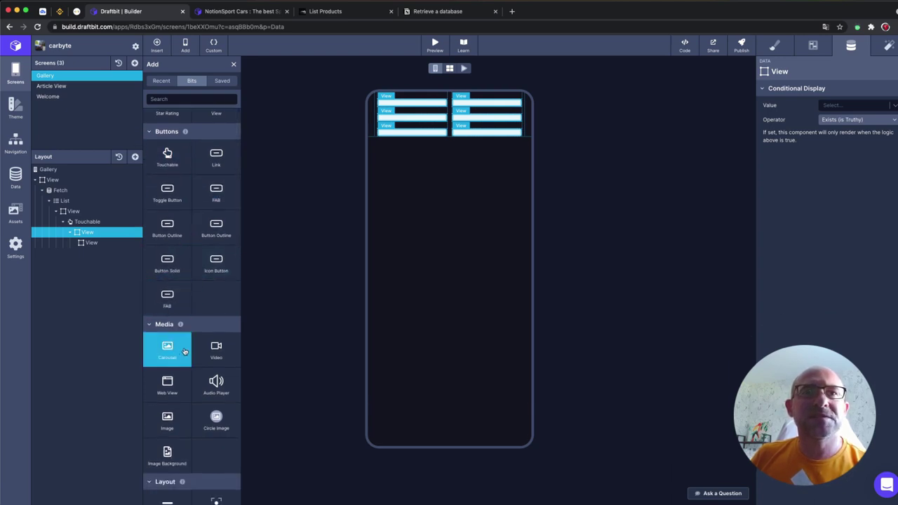
scroll(185, 352, down, 1)
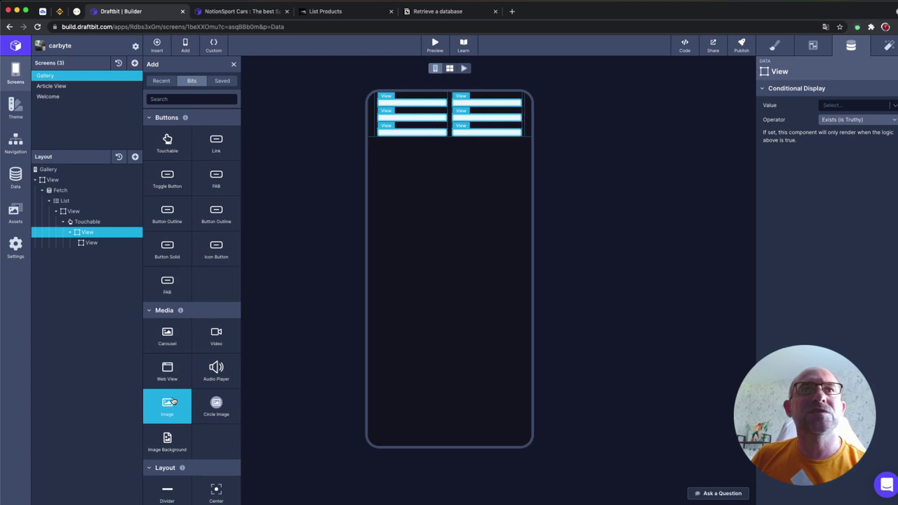
click(172, 402)
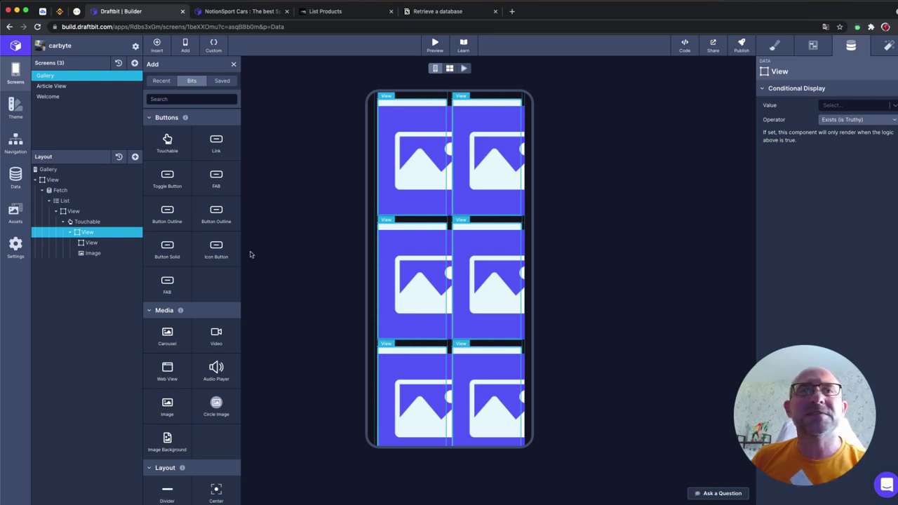
mouse_move(92, 253)
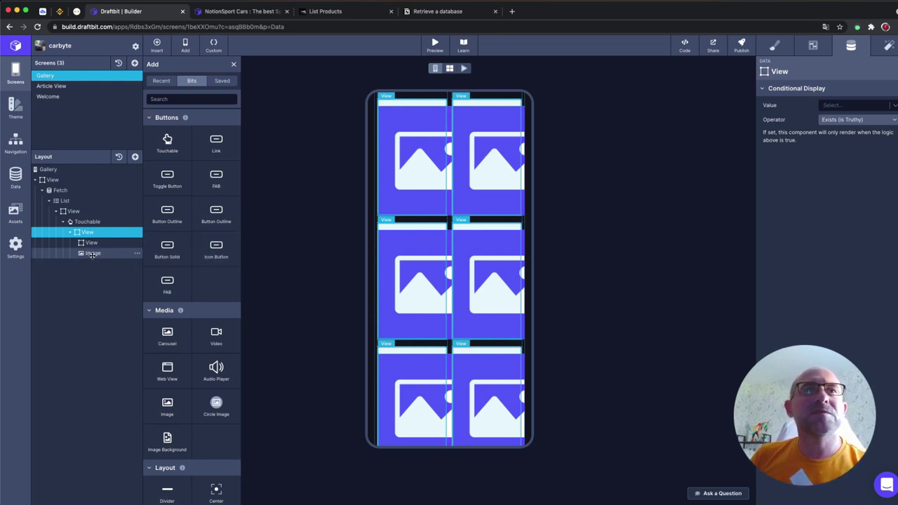
drag(92, 254, 91, 238)
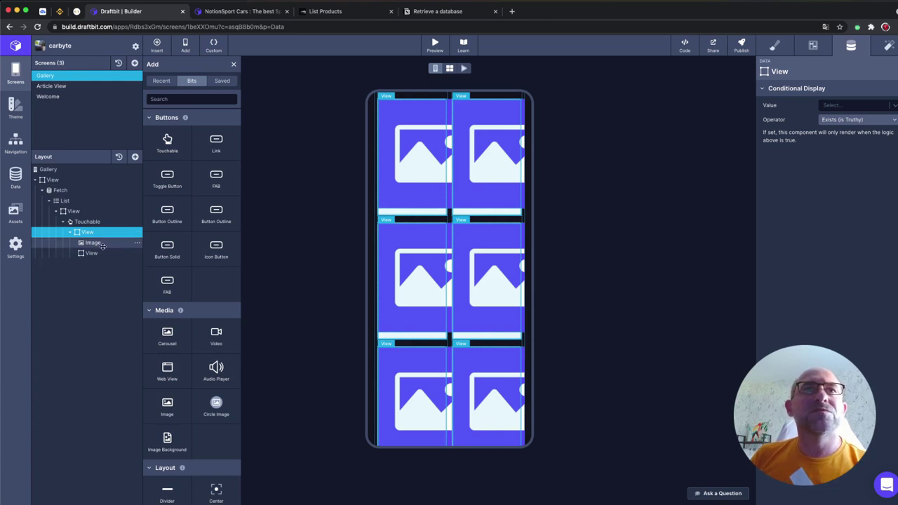
Delete the empty inner View from each gallery card
click(138, 255)
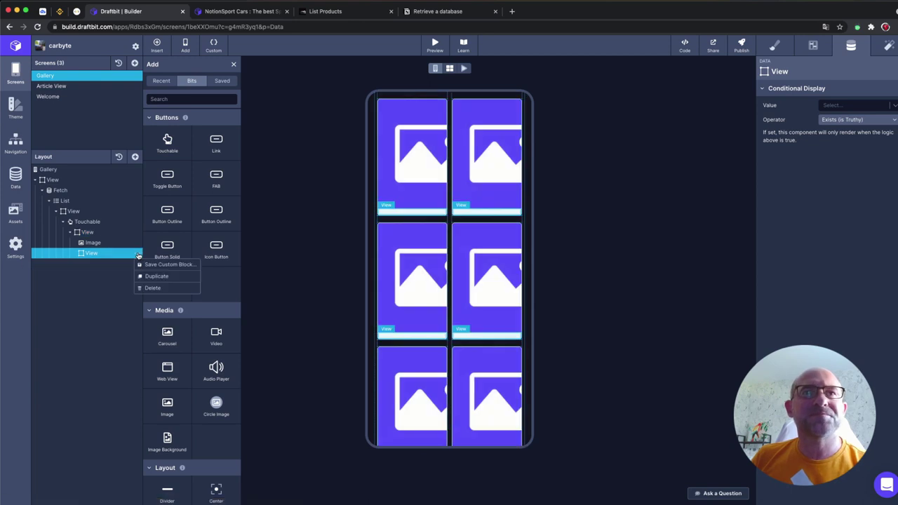
click(152, 289)
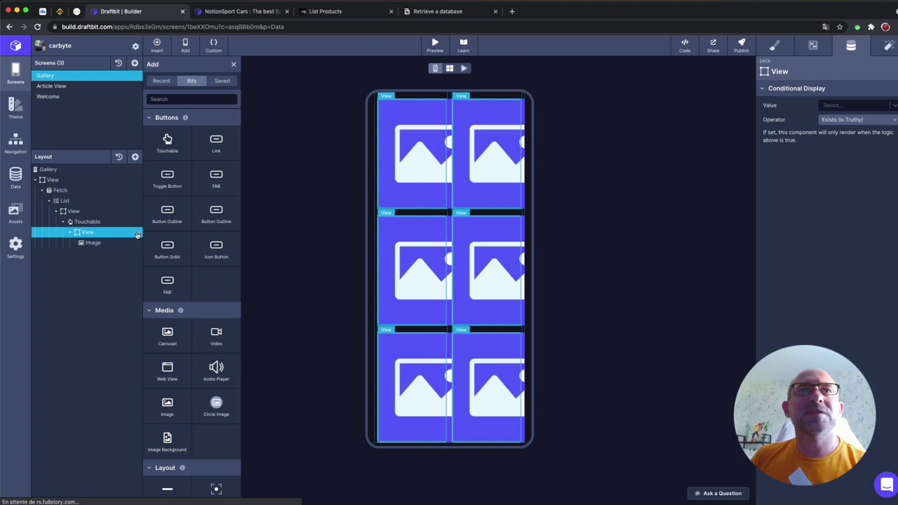
click(137, 234)
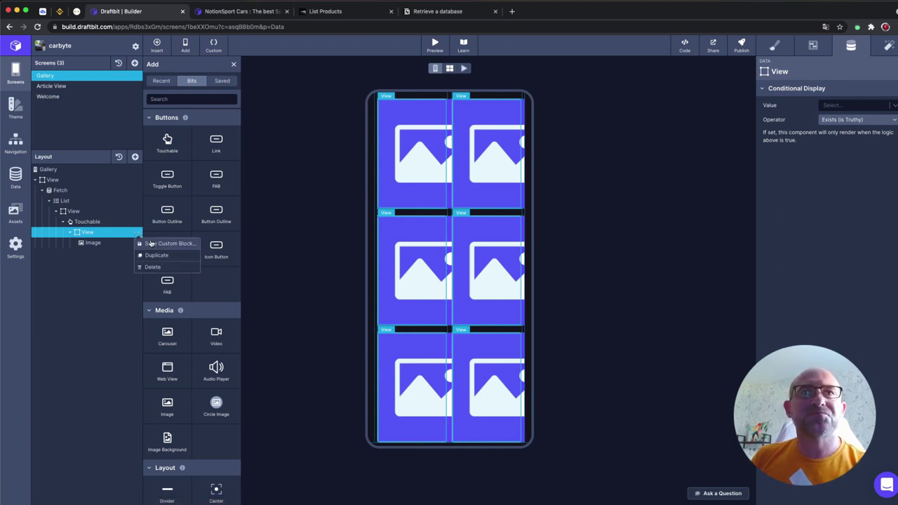
click(115, 282)
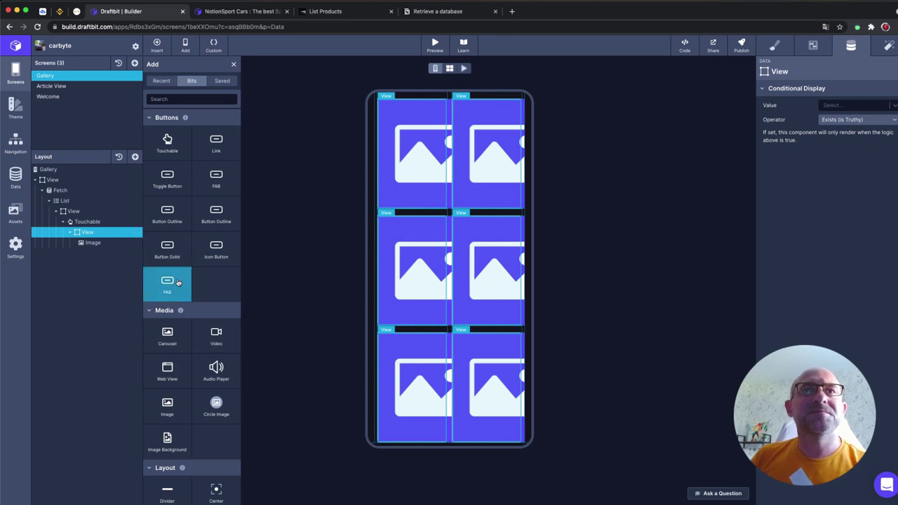
scroll(178, 281, down, 2)
scroll(179, 280, down, 1)
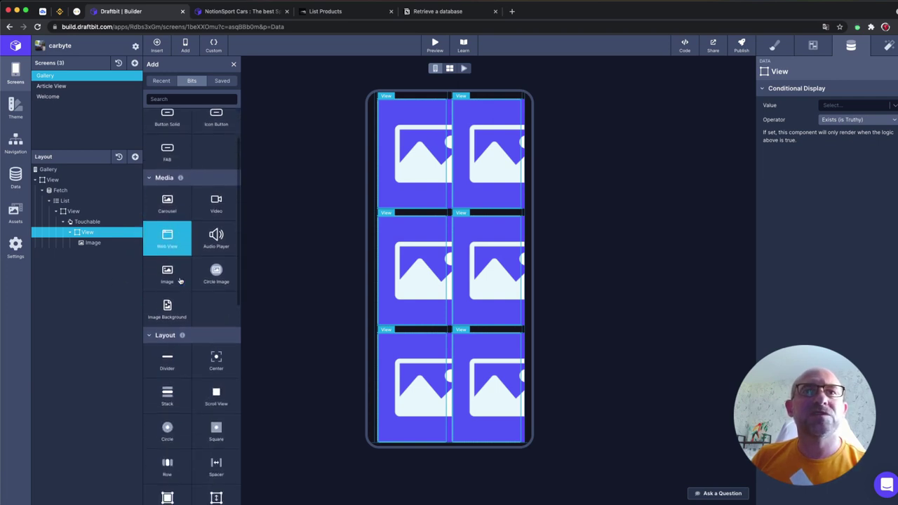
scroll(180, 281, down, 4)
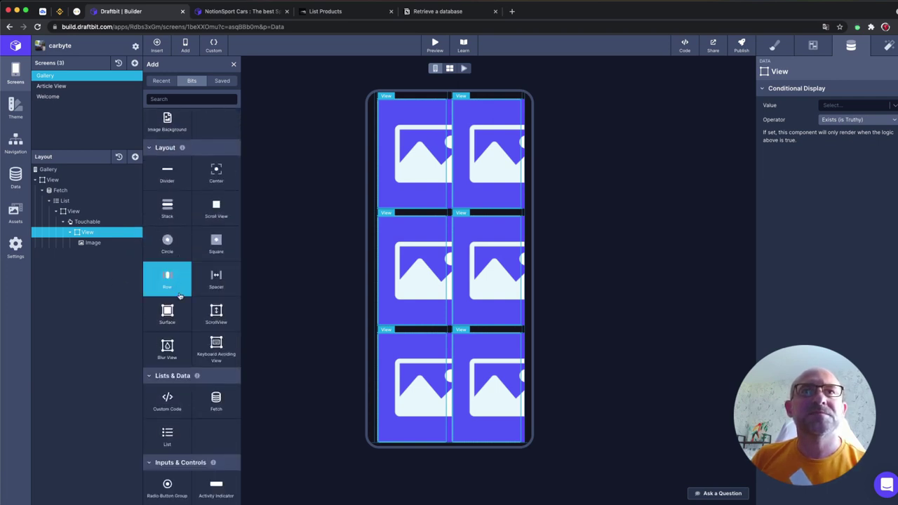
scroll(180, 296, down, 2)
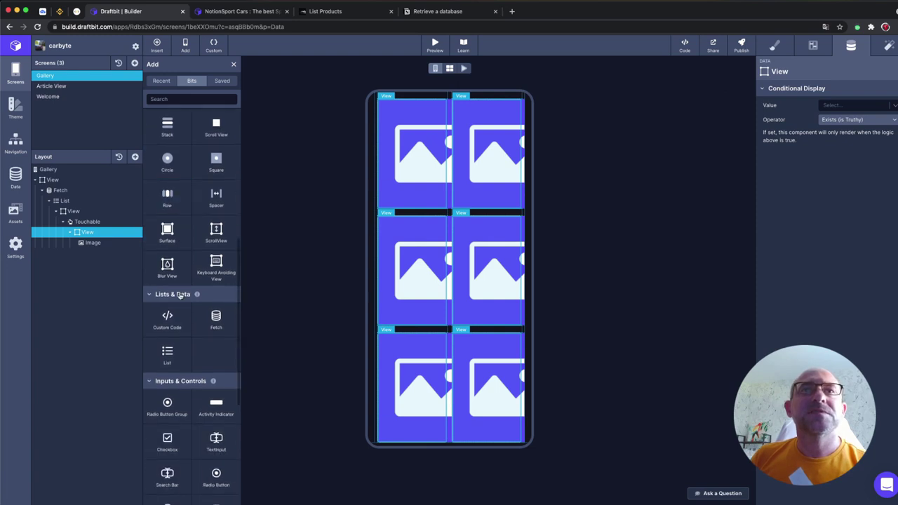
scroll(179, 296, down, 1)
scroll(180, 295, down, 1)
scroll(180, 295, up, 1)
scroll(180, 296, up, 3)
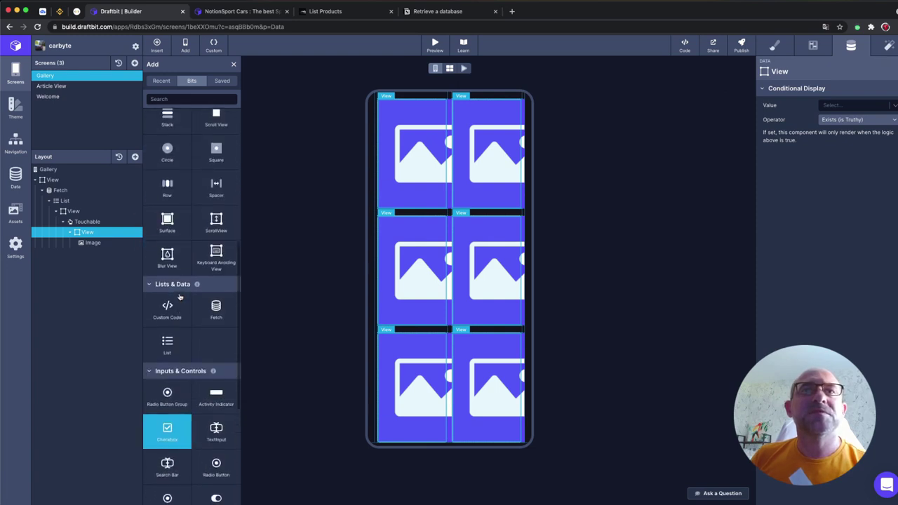
scroll(180, 295, up, 10)
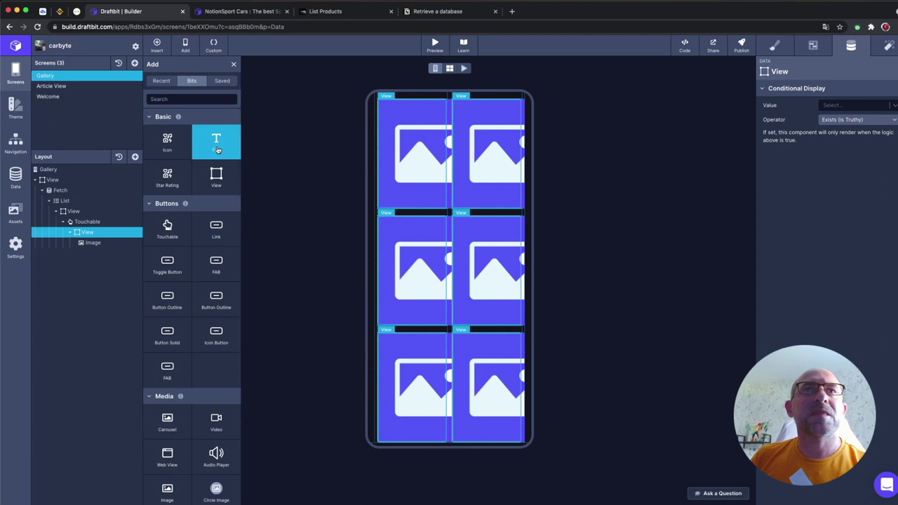
Add a Text element below the image and duplicate it into two text lines
click(218, 150)
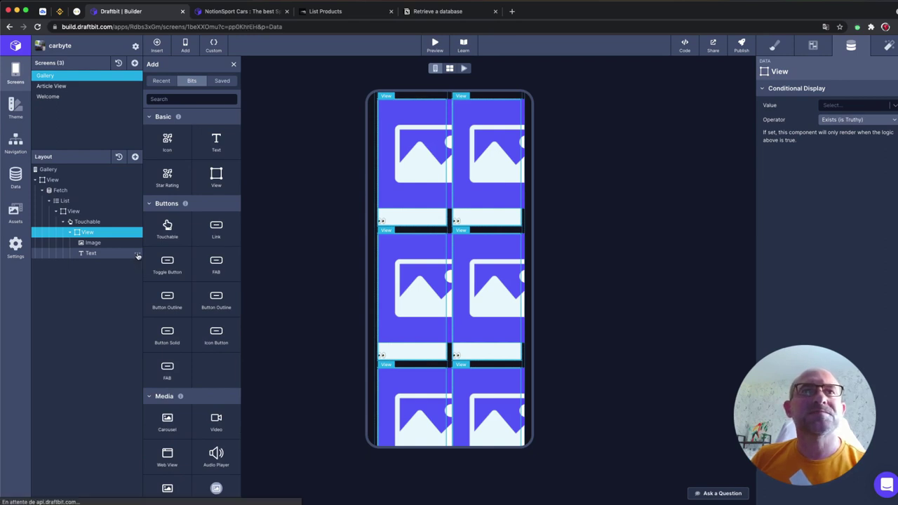
click(136, 257)
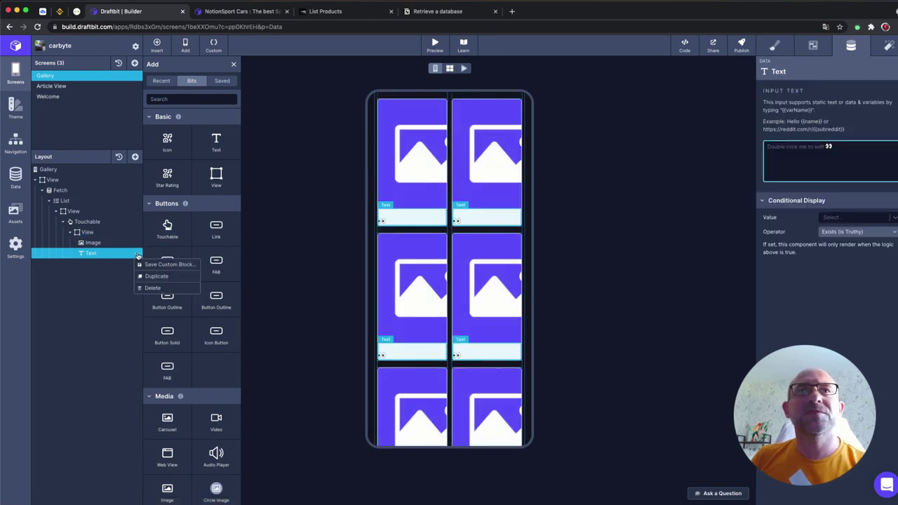
click(149, 277)
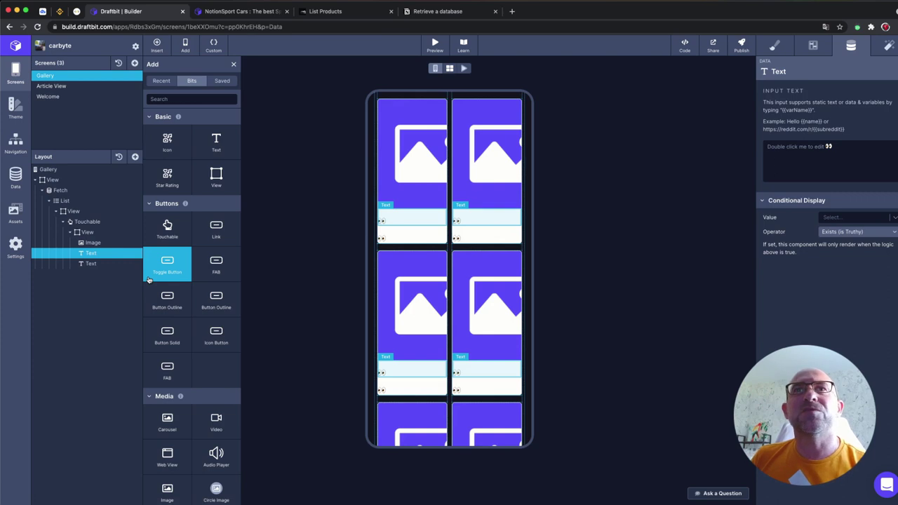
click(65, 201)
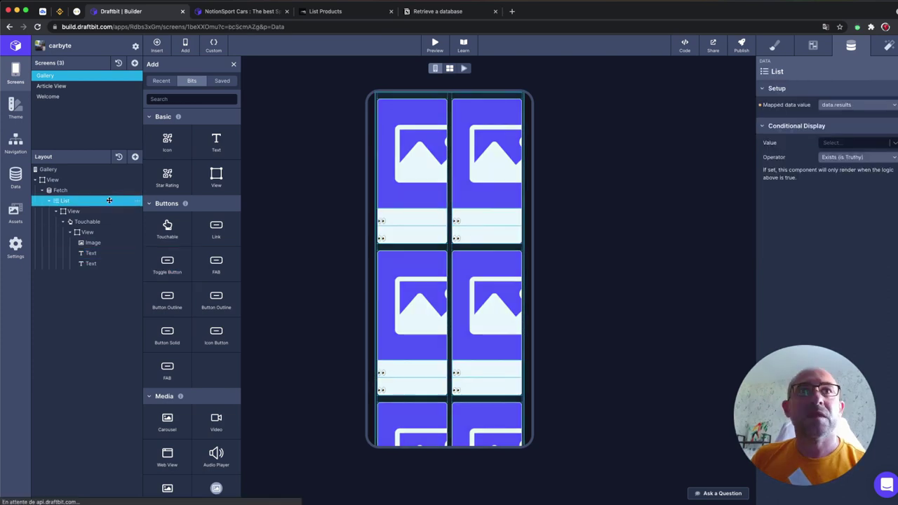
Set the Touchable card's width to 100 %
click(774, 45)
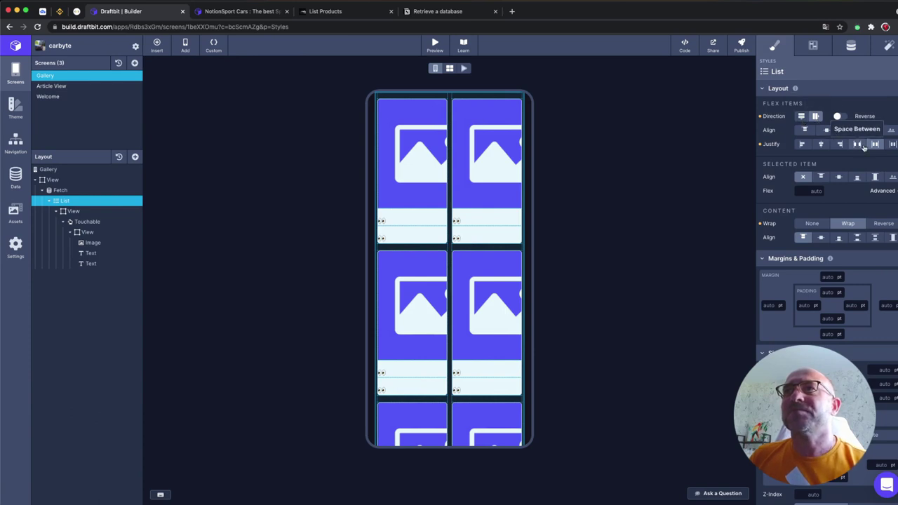
click(87, 231)
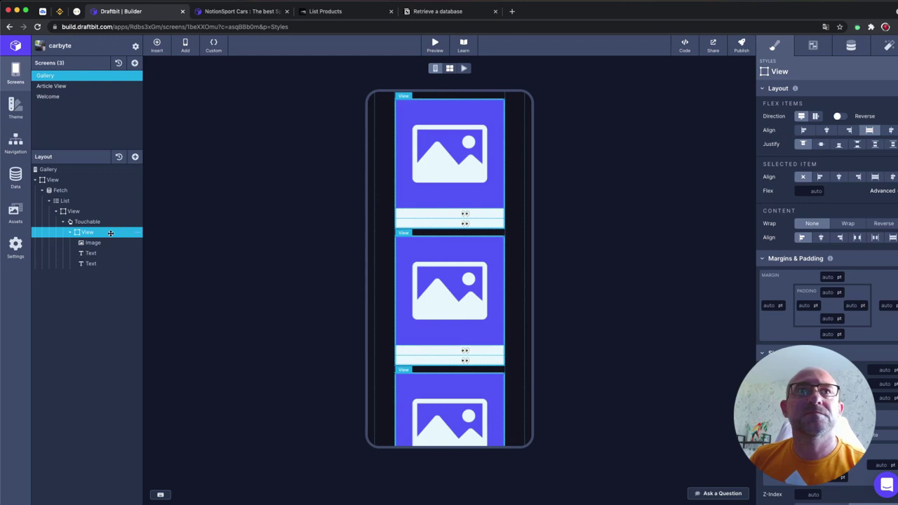
click(70, 200)
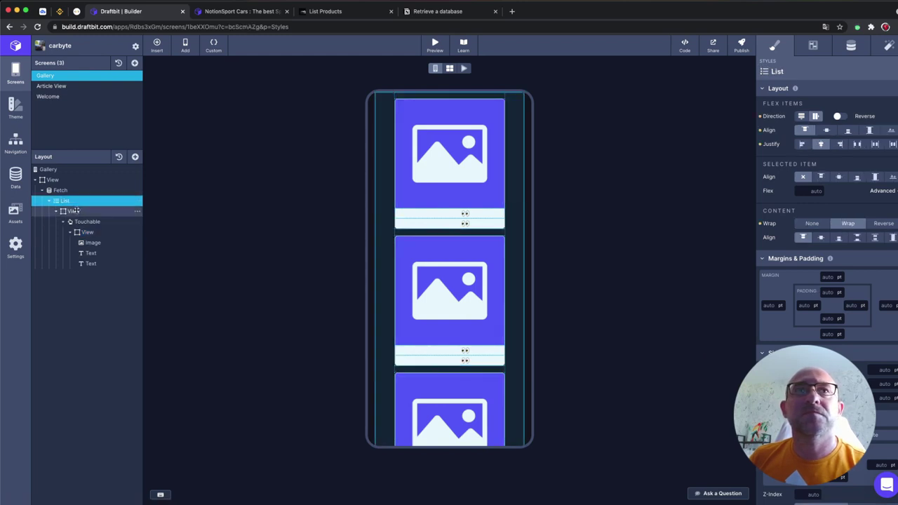
click(77, 210)
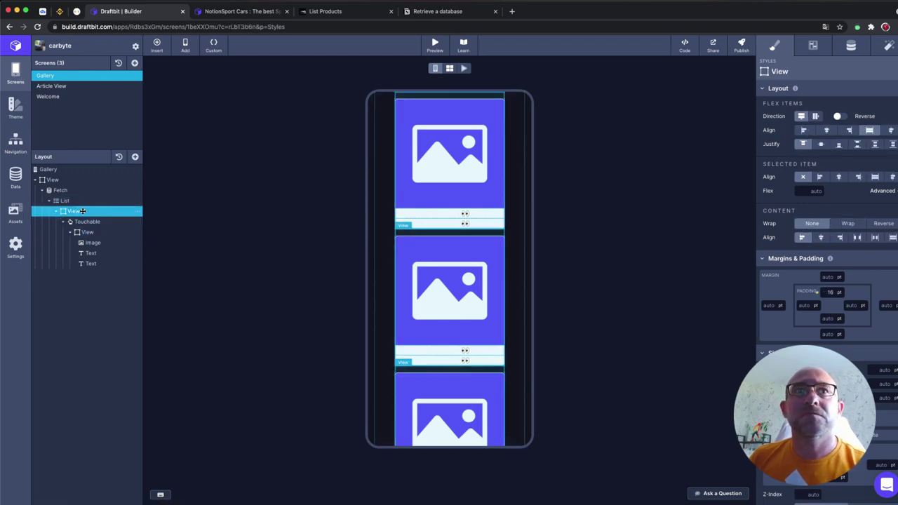
click(86, 222)
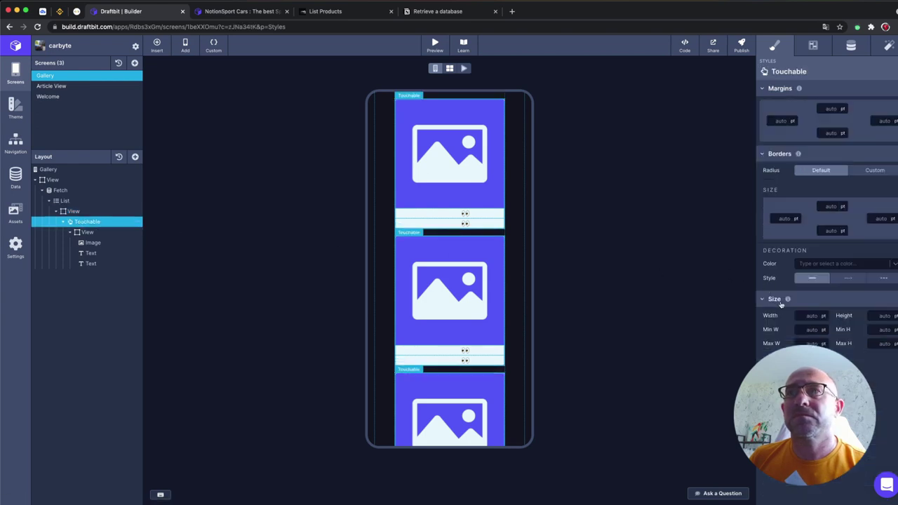
click(811, 316)
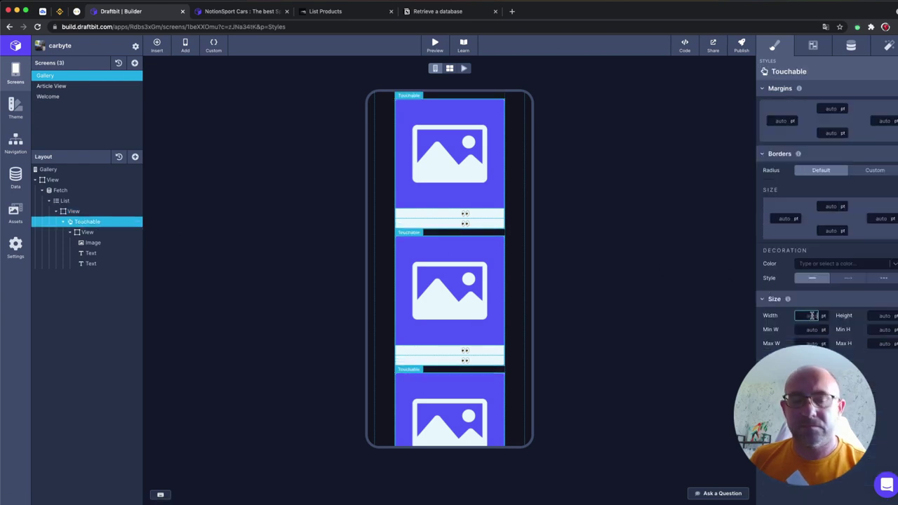
text(100)
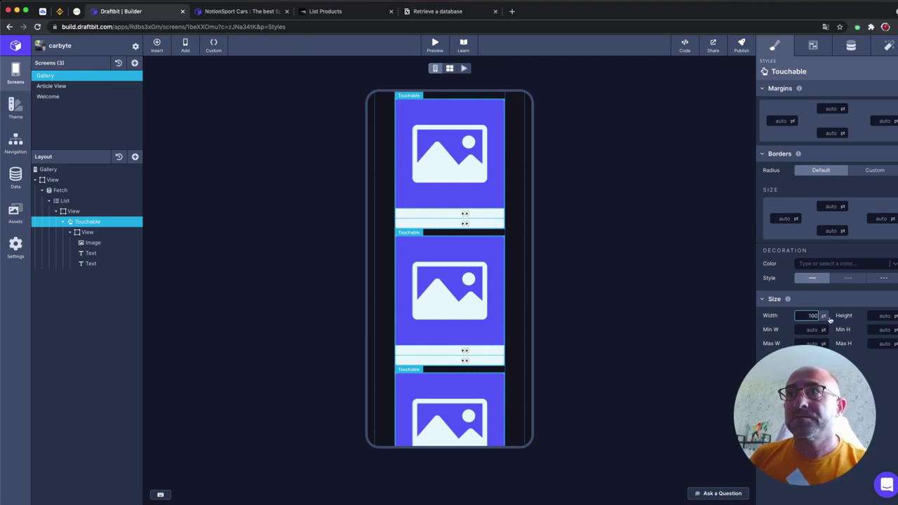
click(823, 316)
click(823, 339)
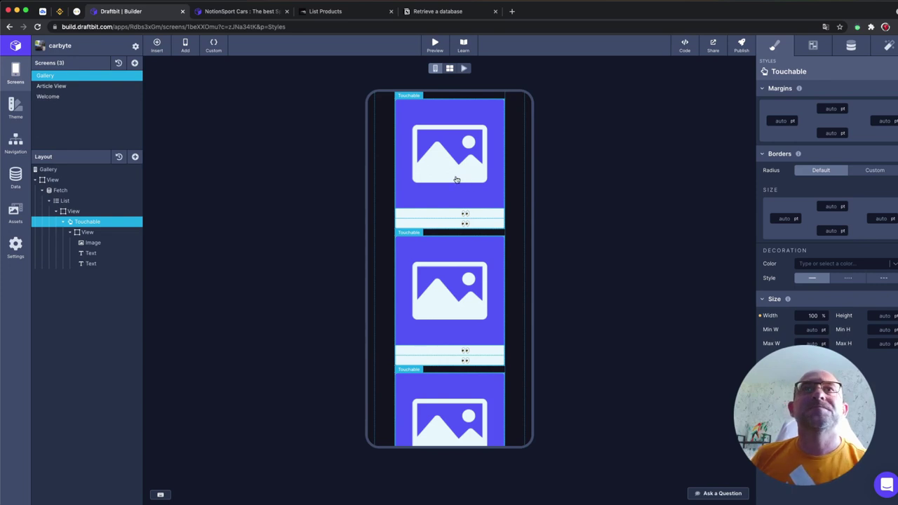
Select the inner View and then the Image in the Layout tree
click(103, 235)
mouse_move(93, 242)
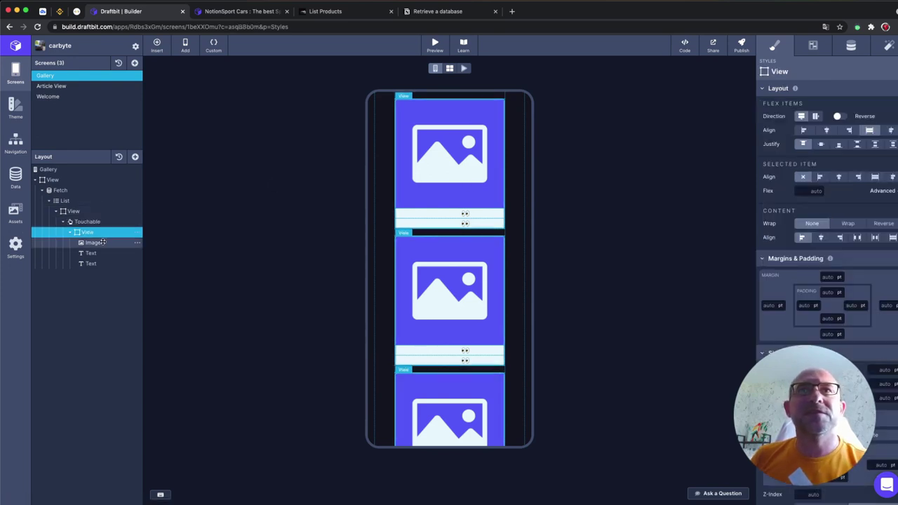
click(103, 243)
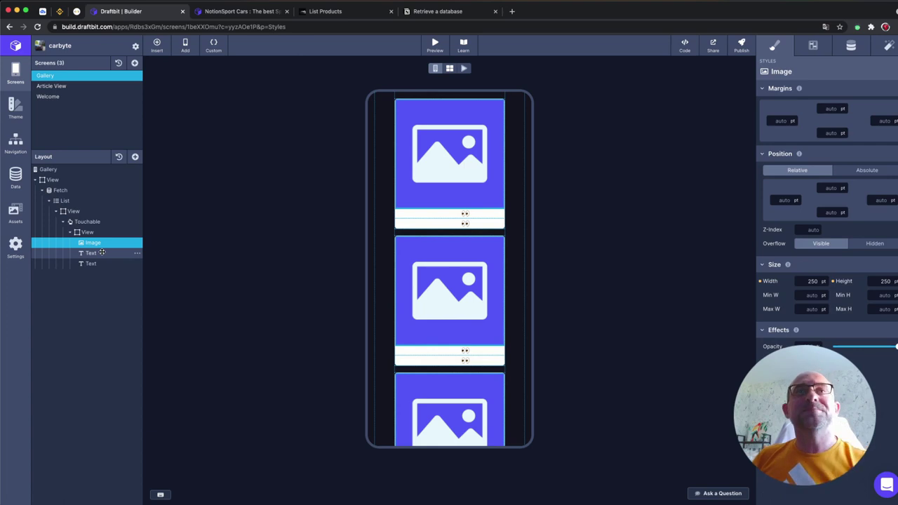
click(96, 232)
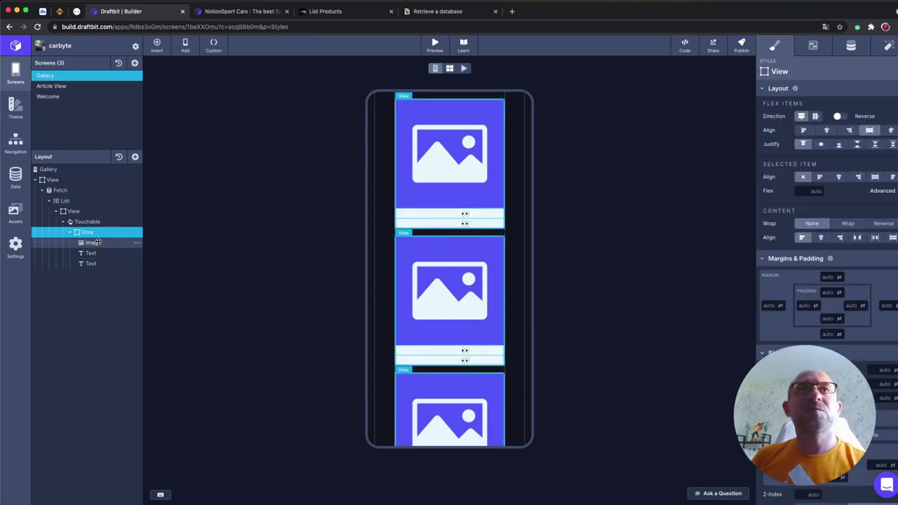
click(97, 242)
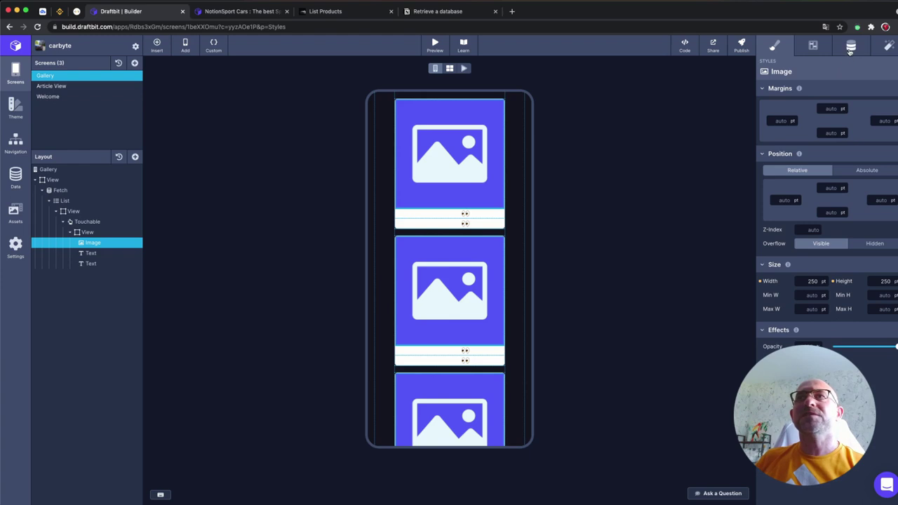
Set the Image's Source Type to Data with fields.image as the source
click(849, 49)
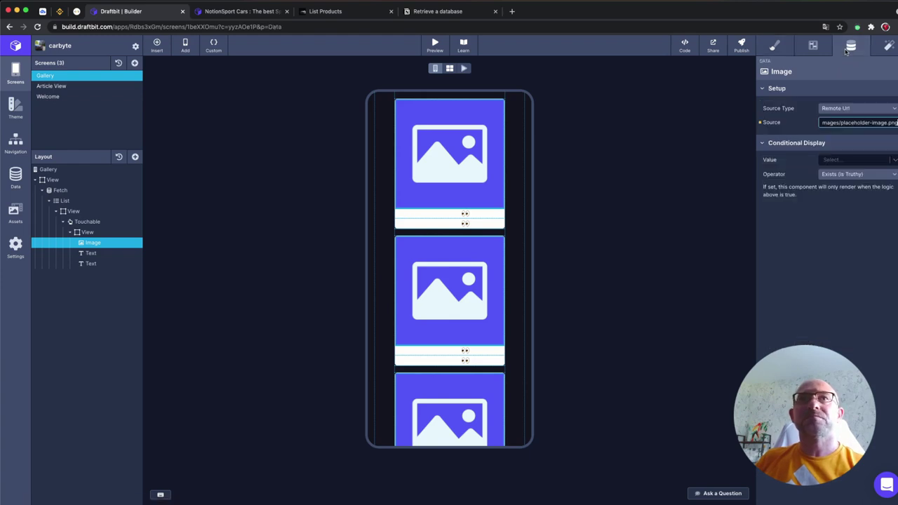
click(855, 110)
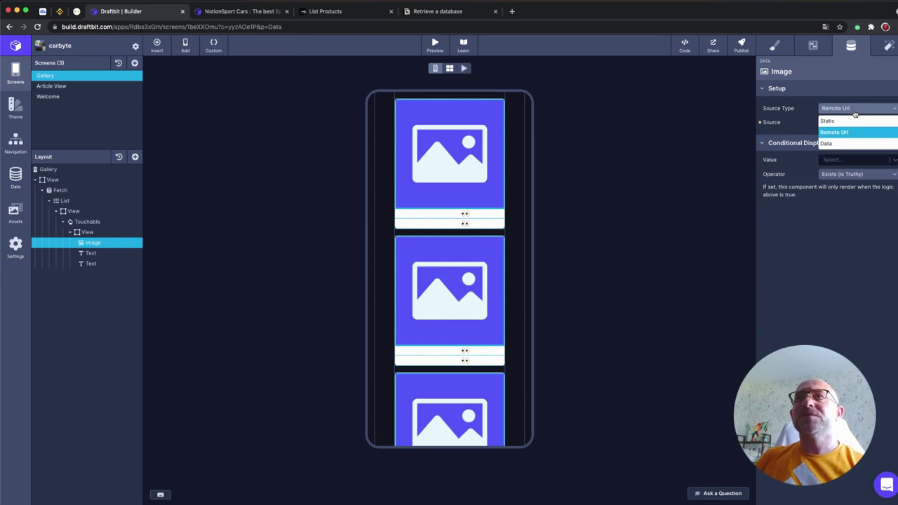
click(853, 144)
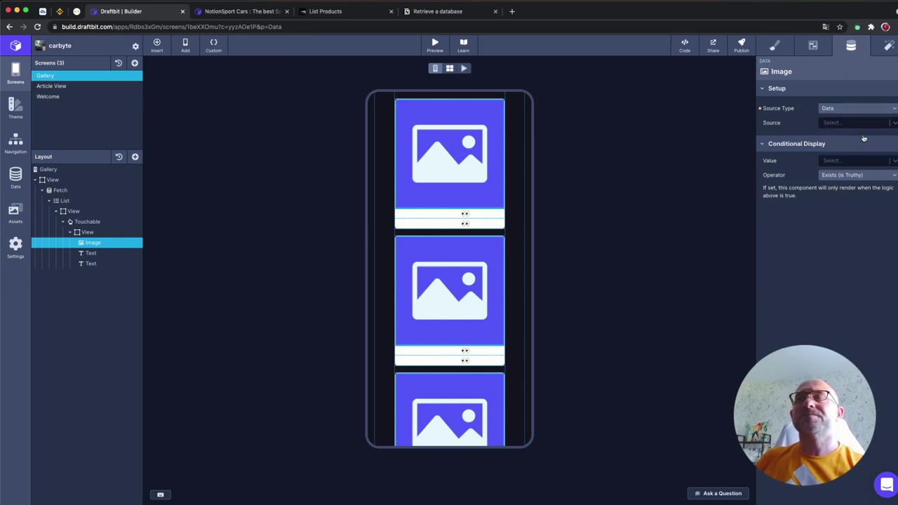
click(860, 124)
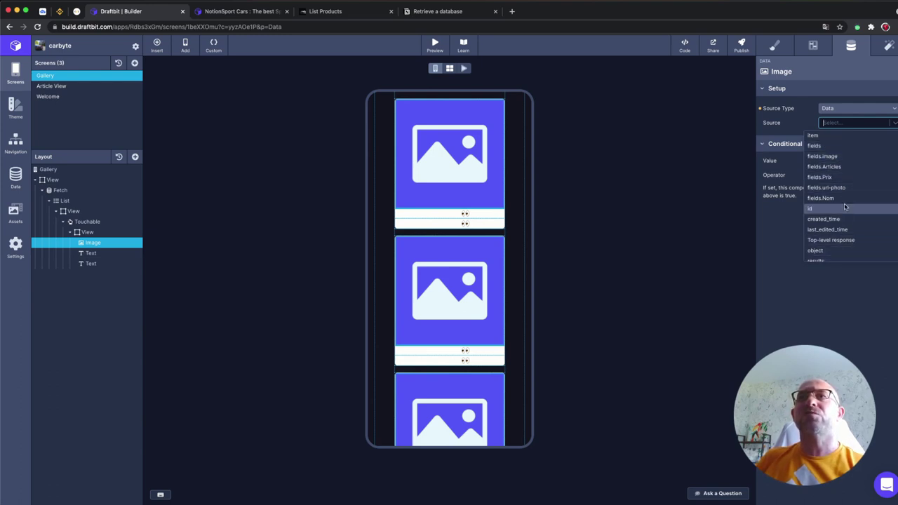
click(836, 156)
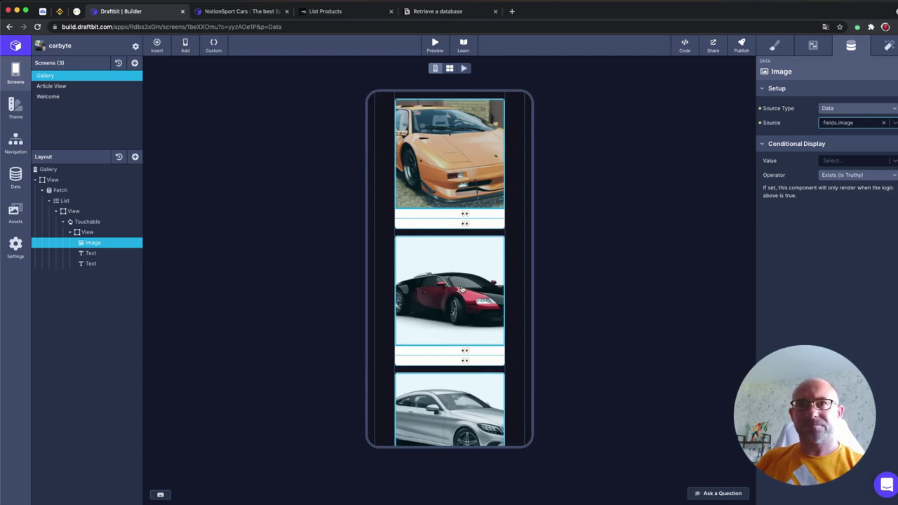
click(91, 254)
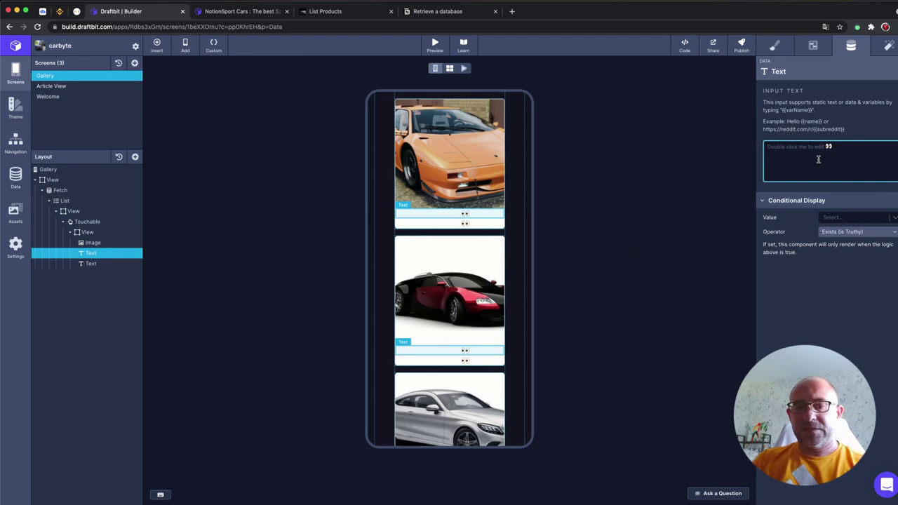
Enter {{data.results}} as the Text's input and map data.results to fields.Nom
text({{)
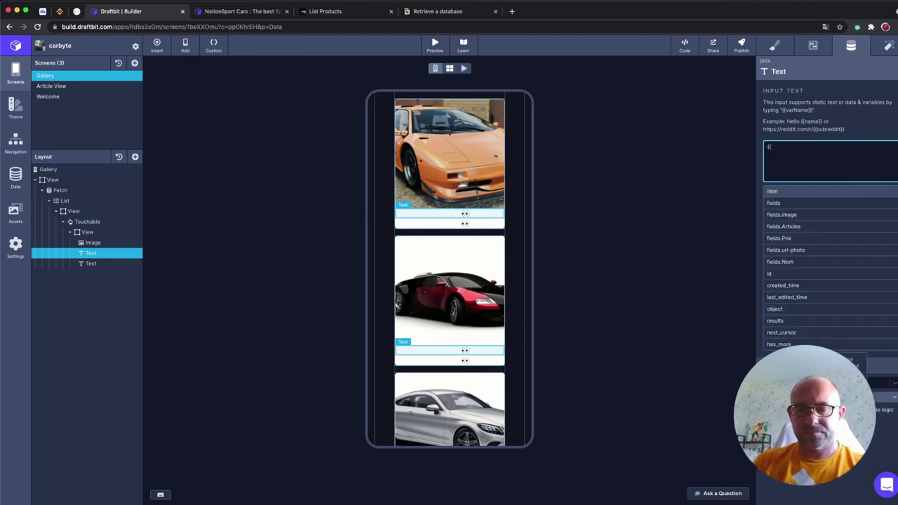
text(data)
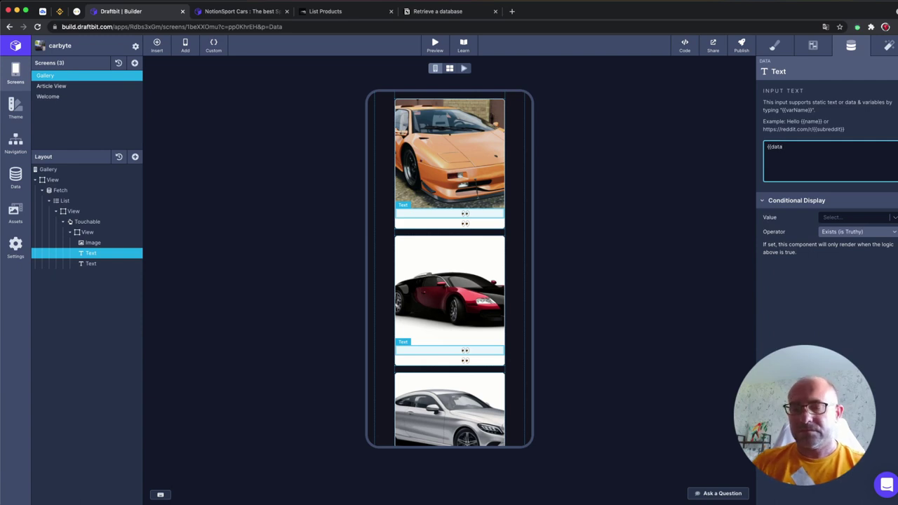
text(}})
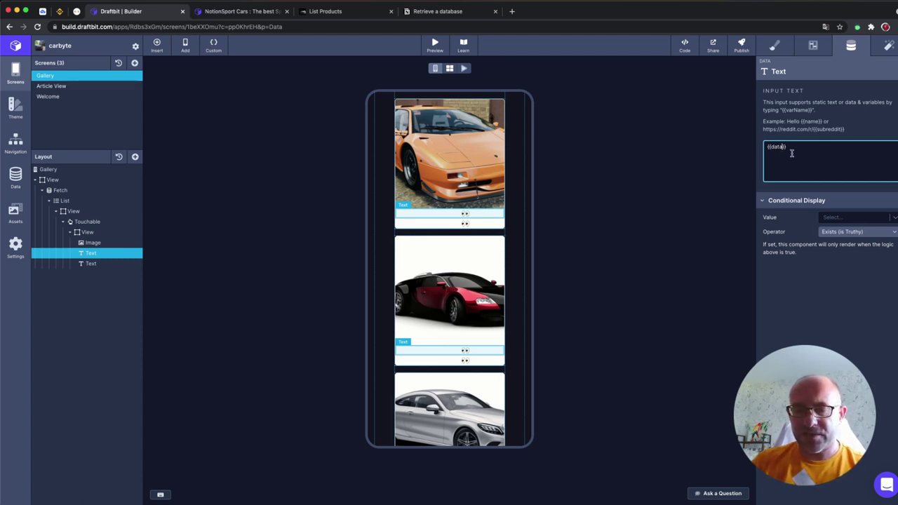
text(.)
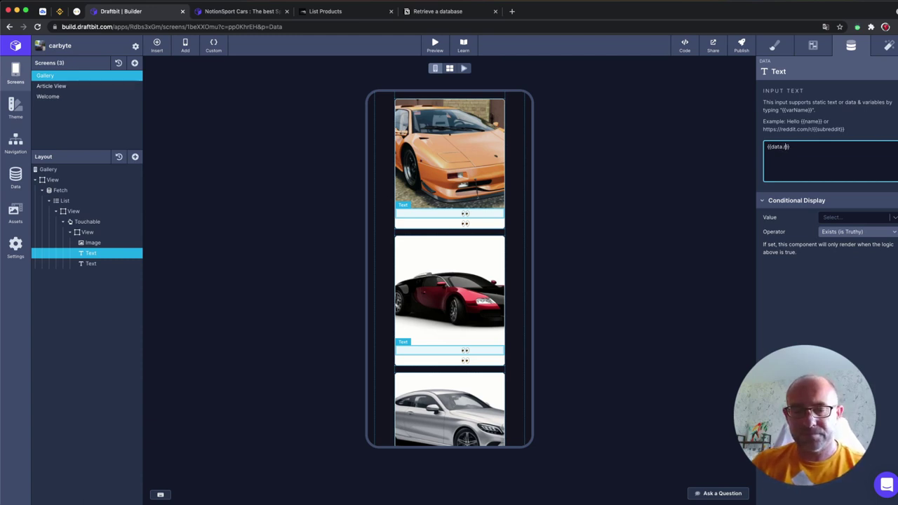
text(results)
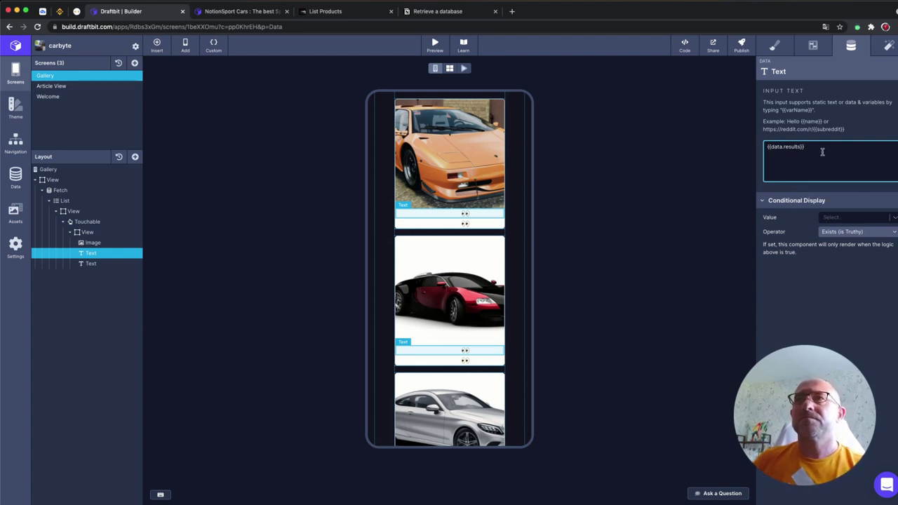
key(Tab)
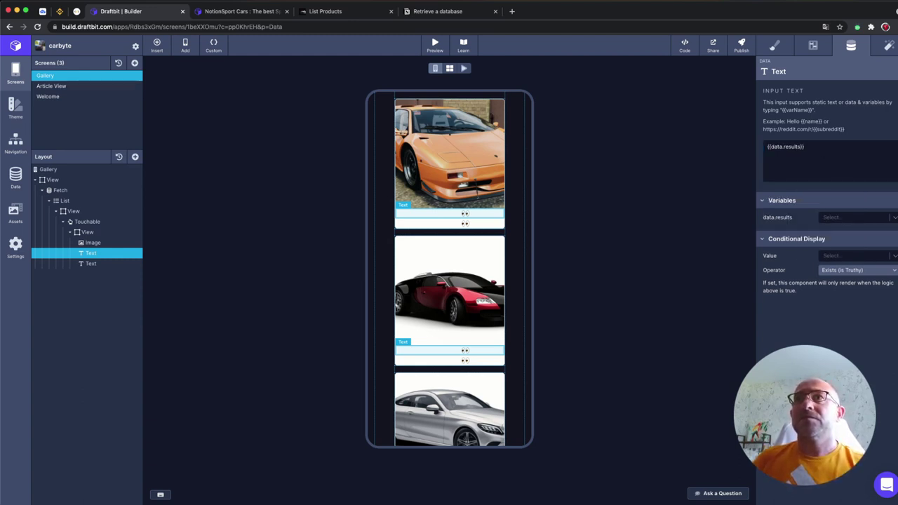
click(853, 218)
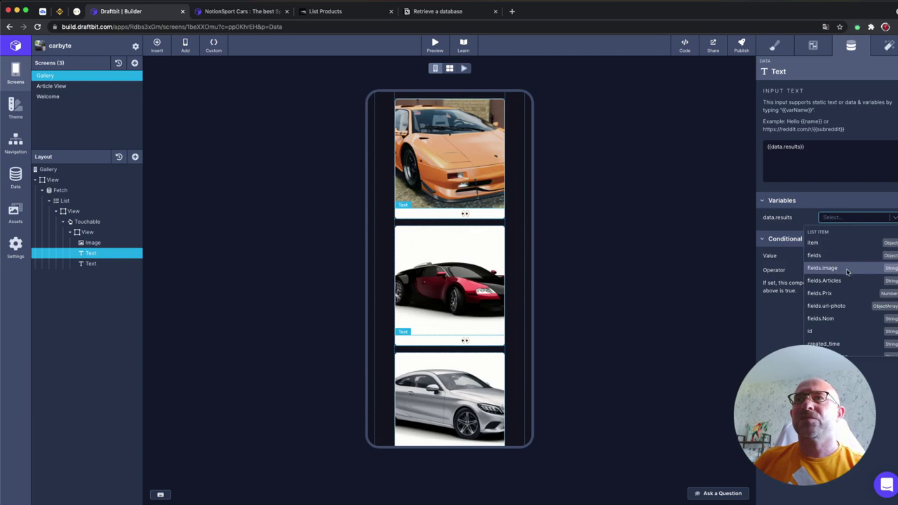
click(843, 320)
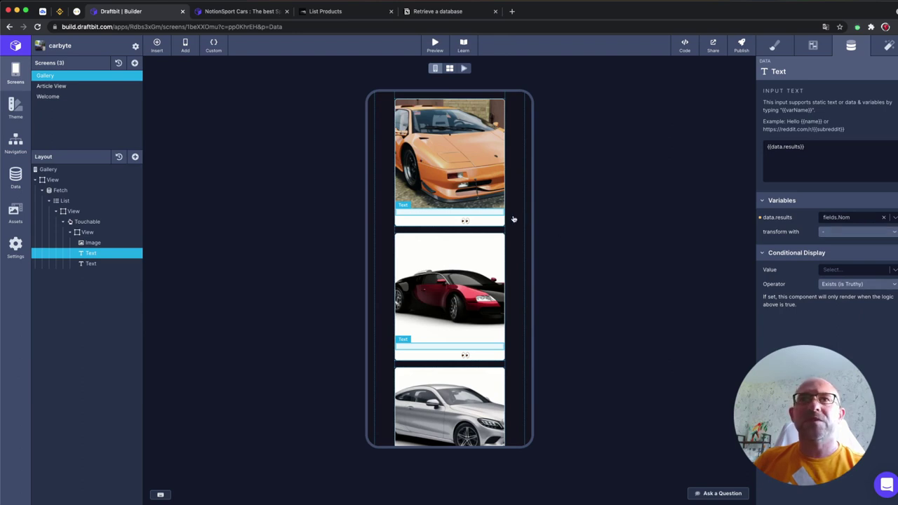
Style the car name text in the Primary colour with center alignment
click(776, 46)
click(805, 217)
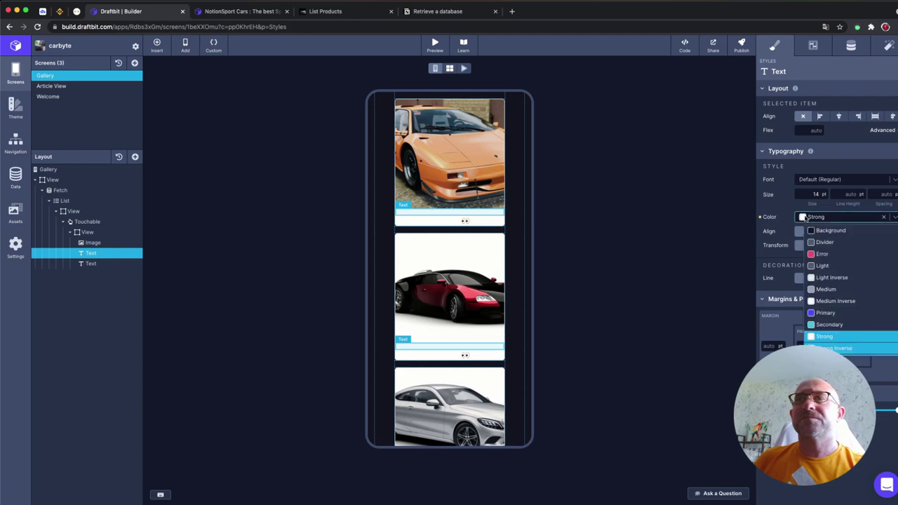
click(820, 254)
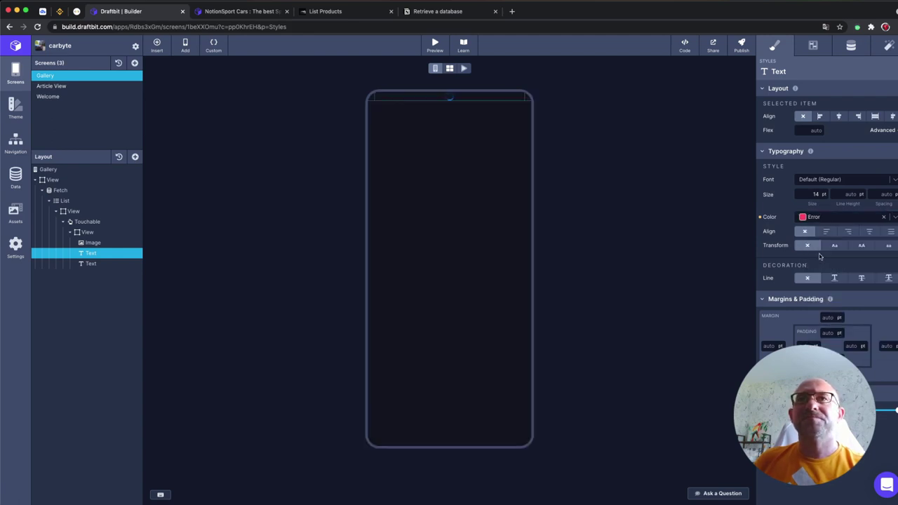
click(804, 220)
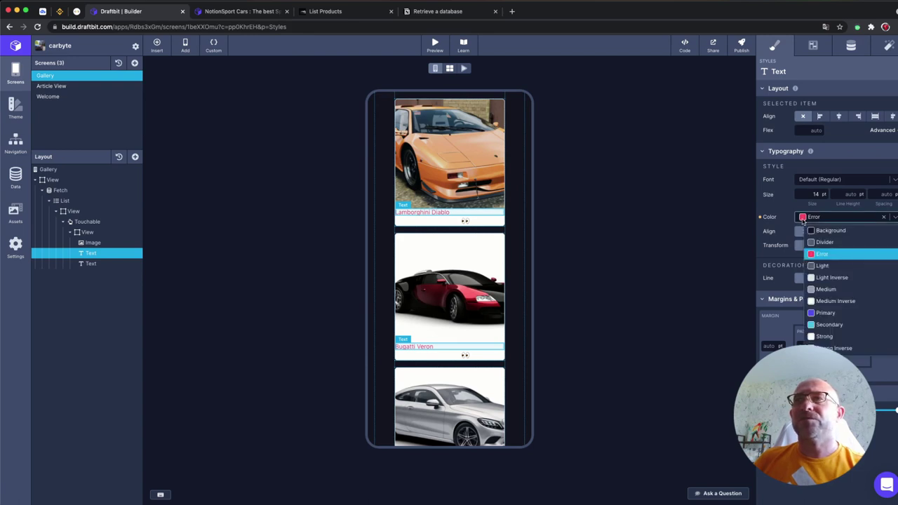
click(822, 312)
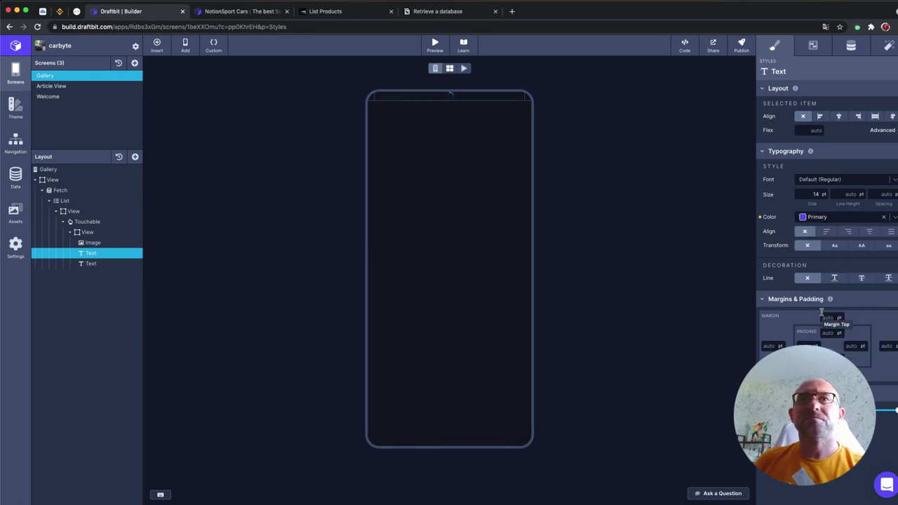
click(870, 232)
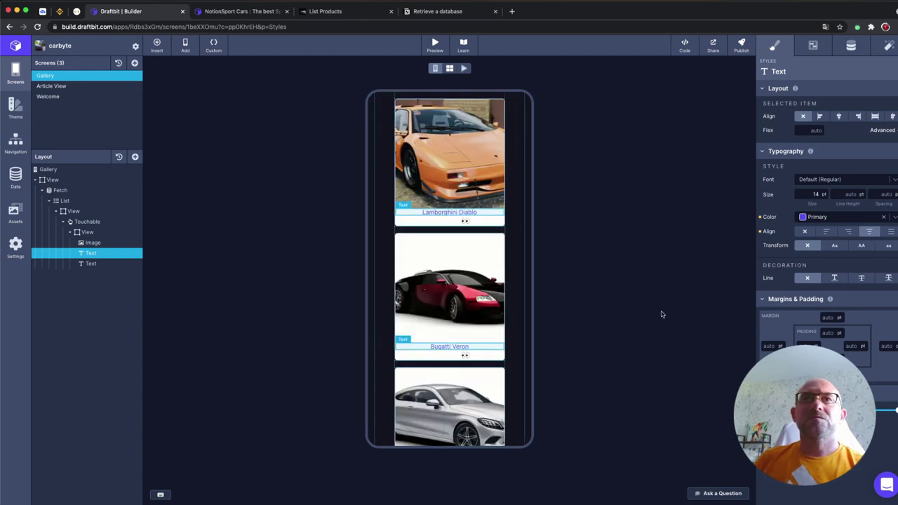
mouse_move(91, 263)
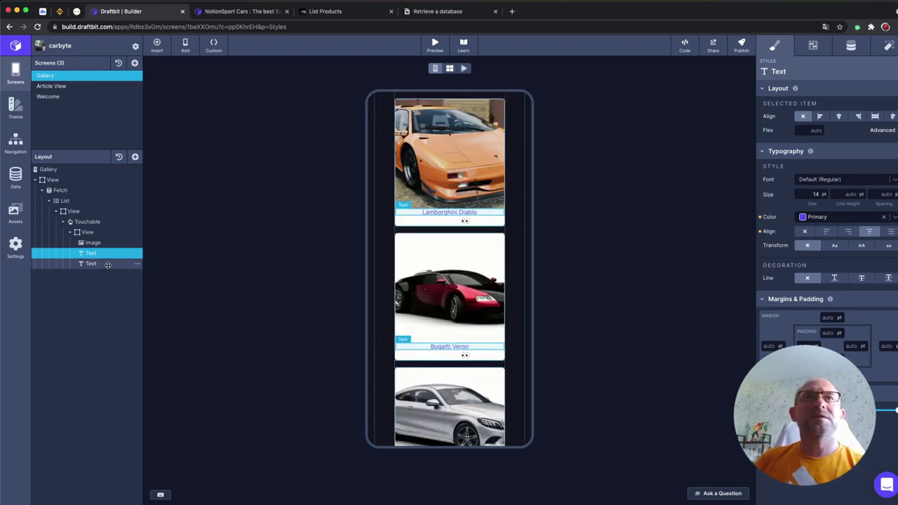
click(108, 265)
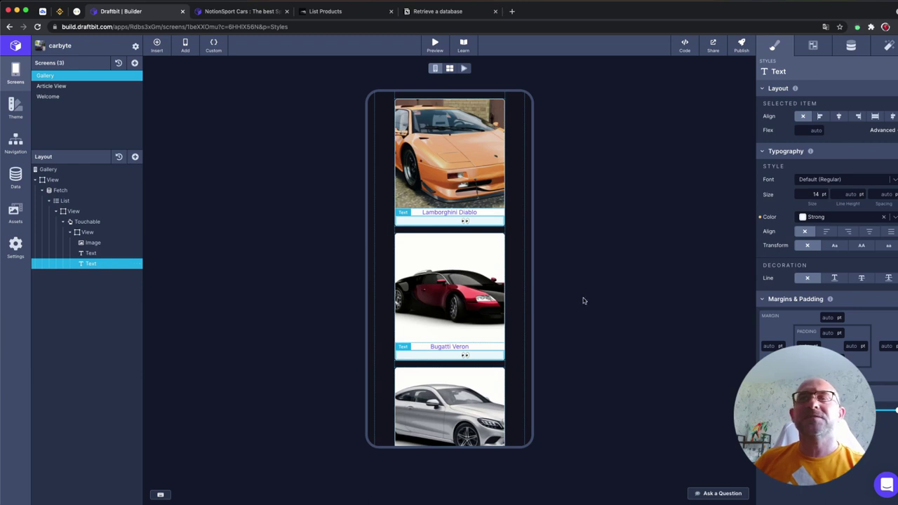
Bind the second Text on each car card to {{data.results}} mapped to the fields.Prix price field
click(851, 45)
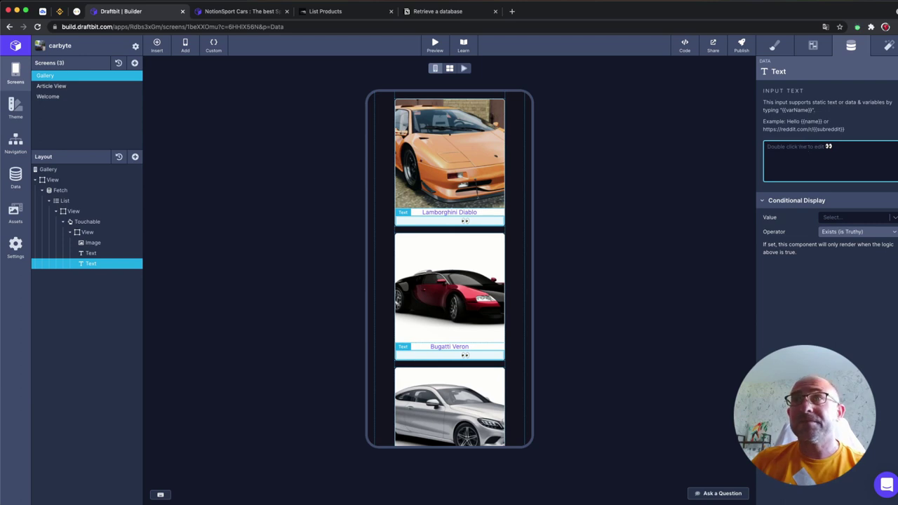
text({{)
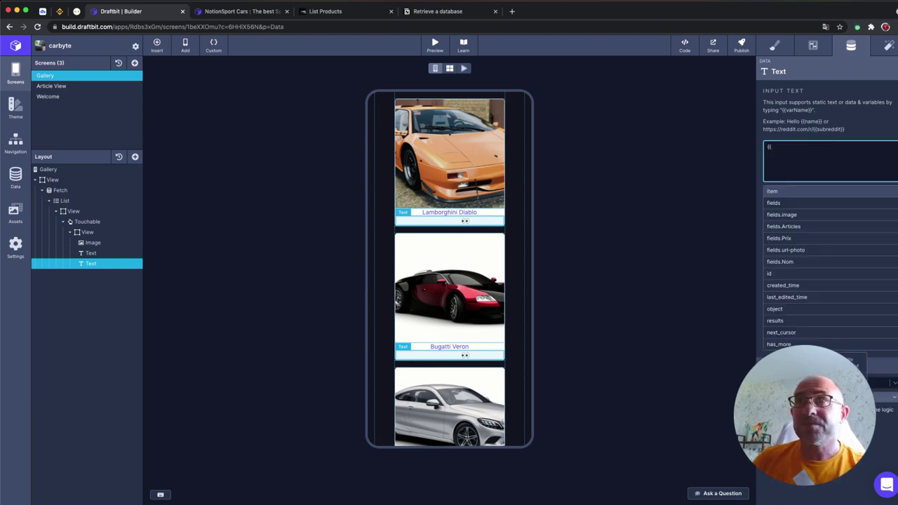
text(datta.results}})
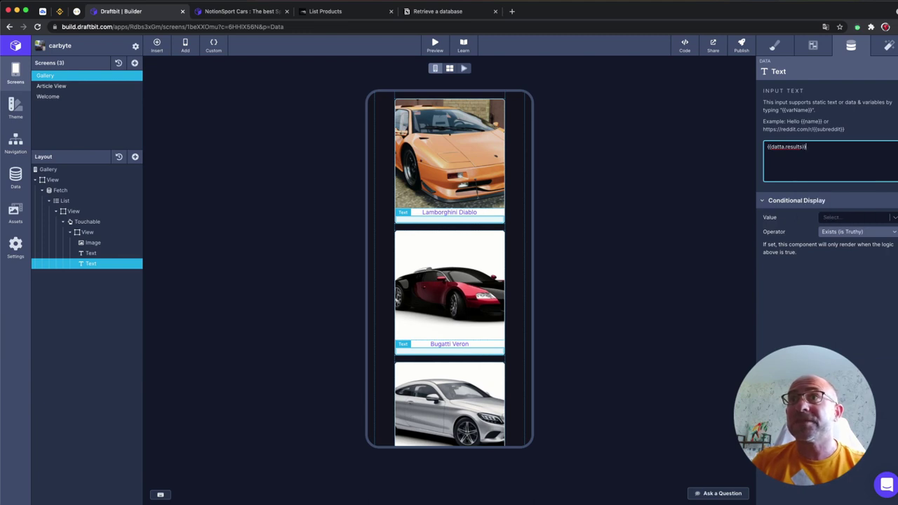
click(782, 146)
key(BackSpace)
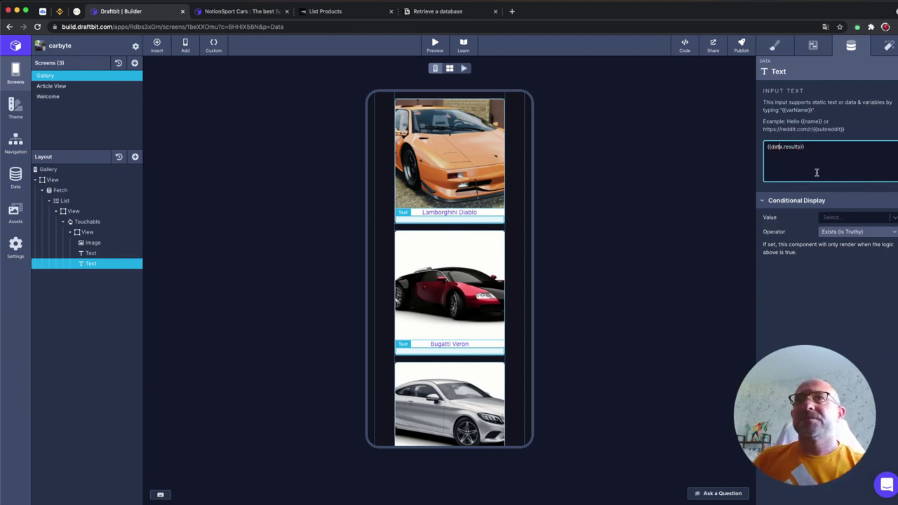
click(825, 282)
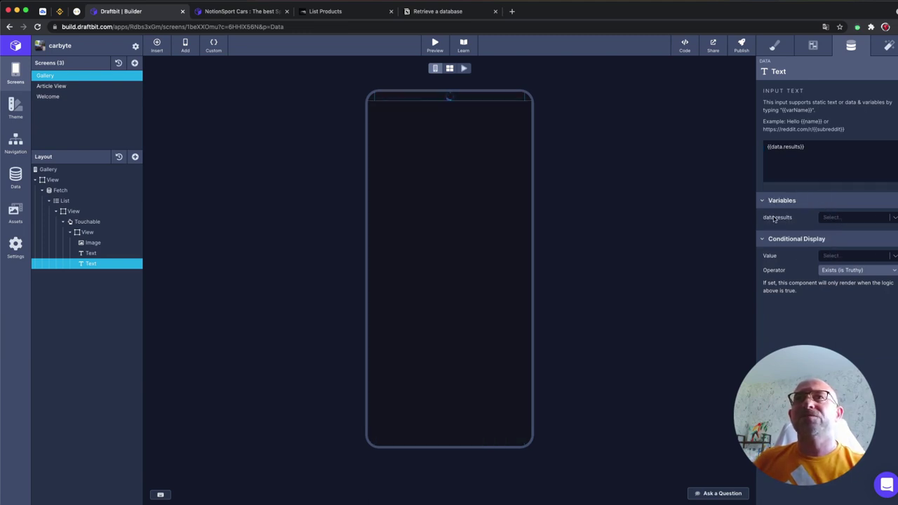
click(835, 221)
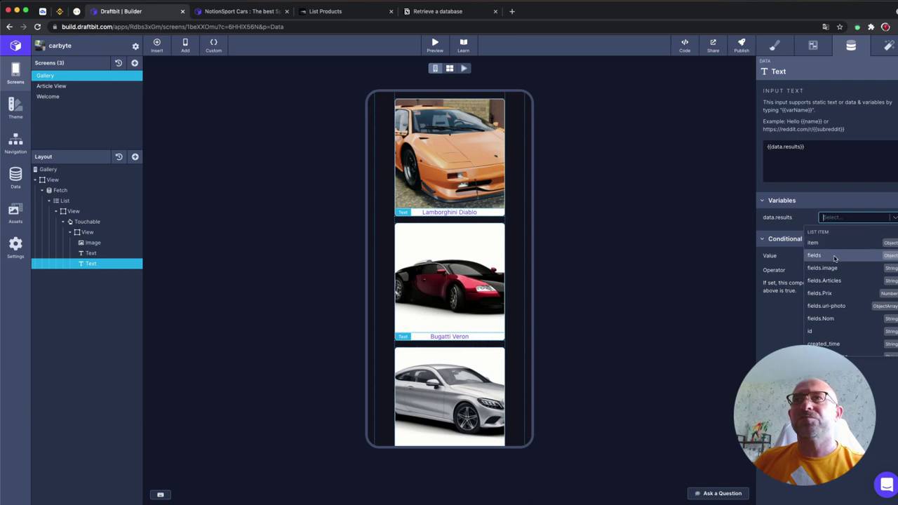
click(835, 294)
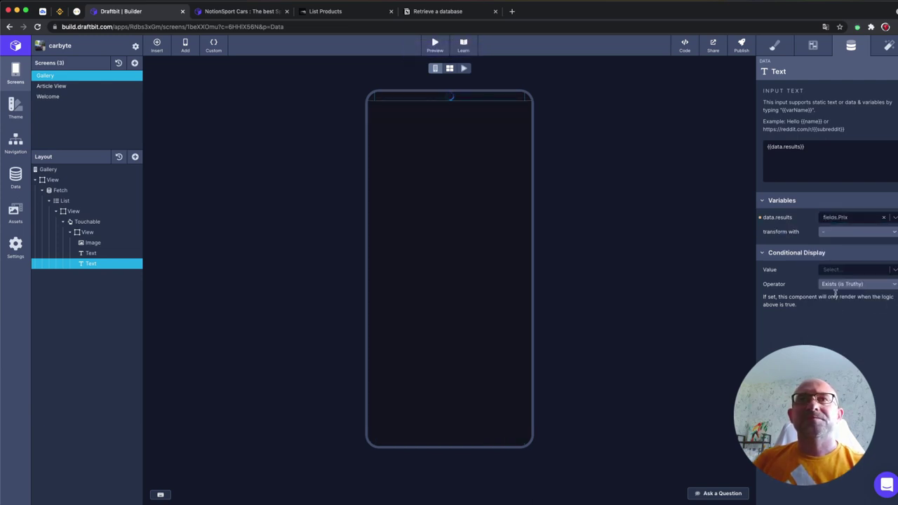
click(776, 47)
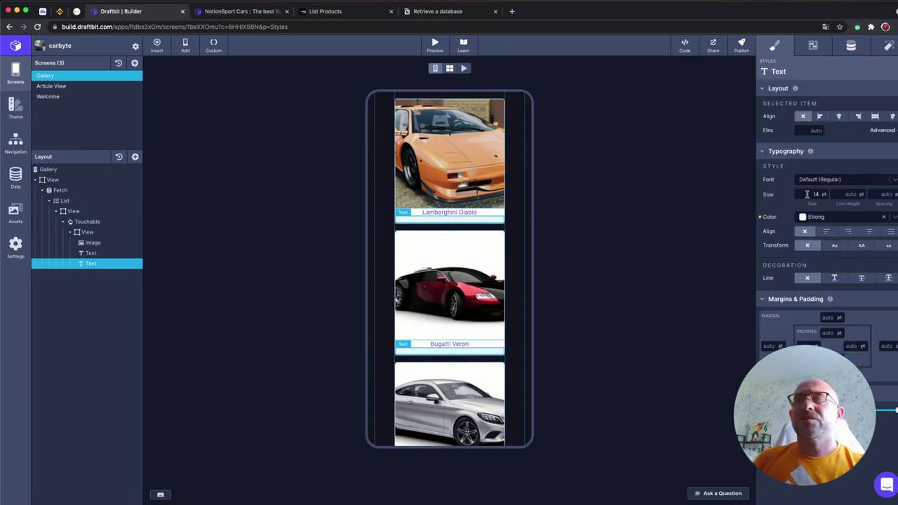
click(805, 217)
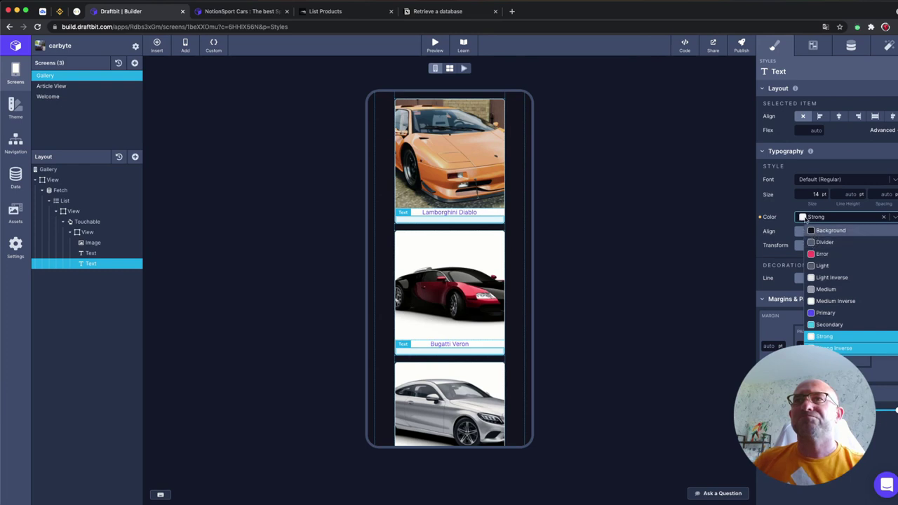
Give the price text the Background colour and right alignment
click(811, 231)
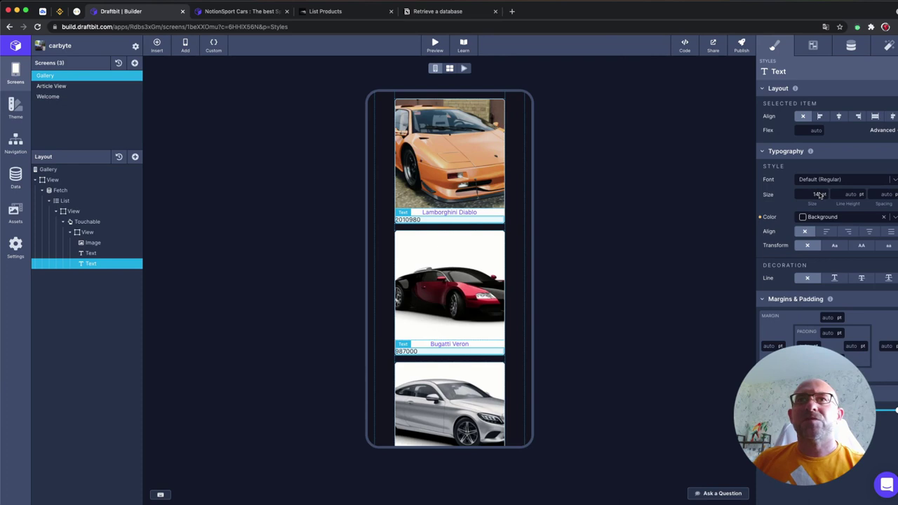
click(849, 234)
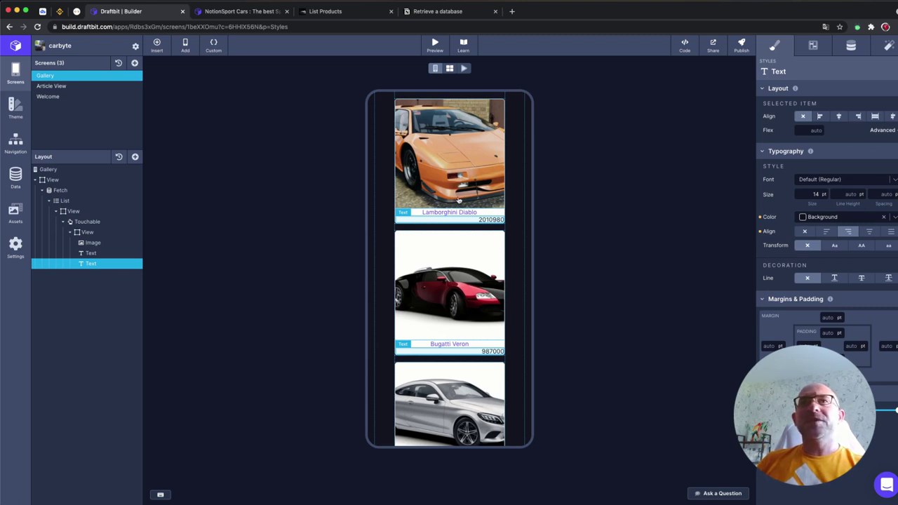
click(464, 68)
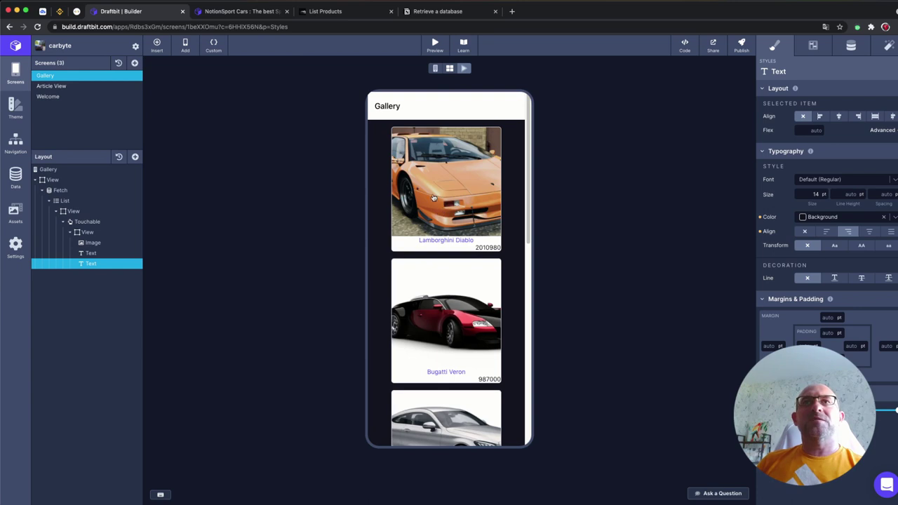
scroll(435, 200, down, 5)
scroll(439, 201, down, 4)
scroll(445, 204, down, 4)
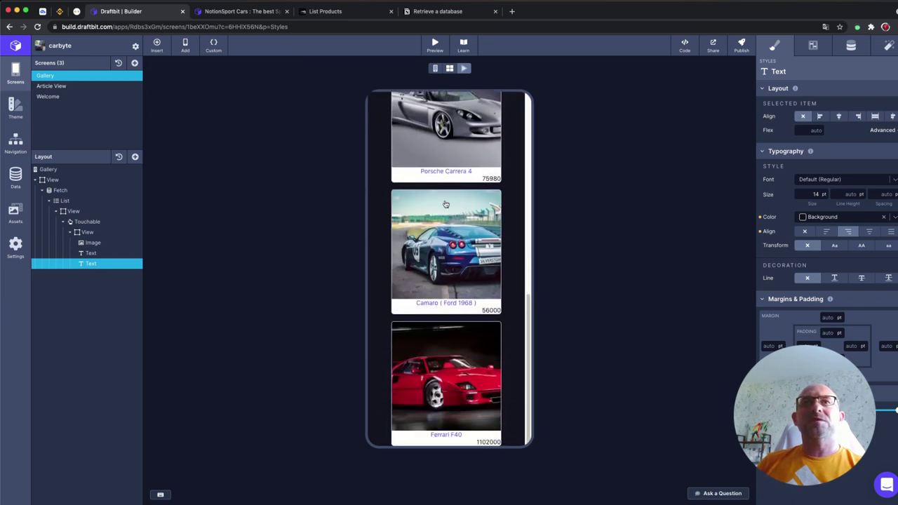
scroll(446, 204, up, 2)
scroll(445, 205, up, 10)
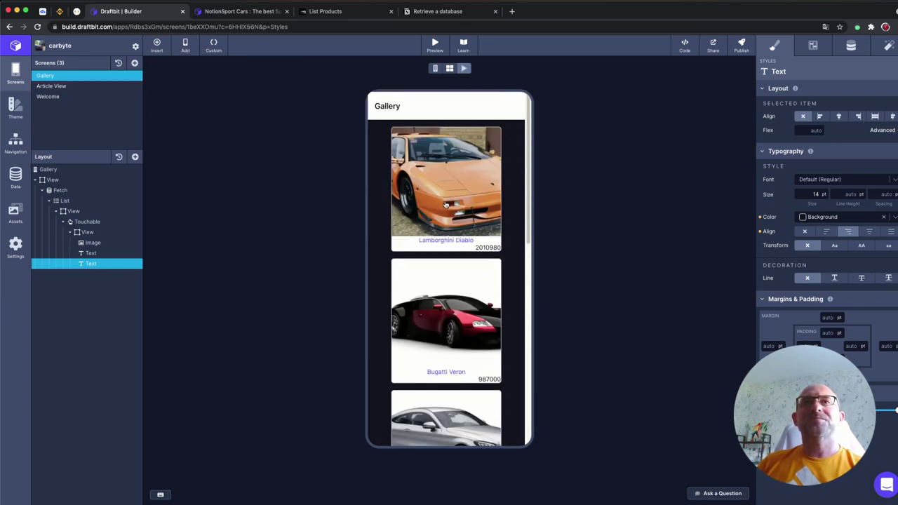
click(454, 203)
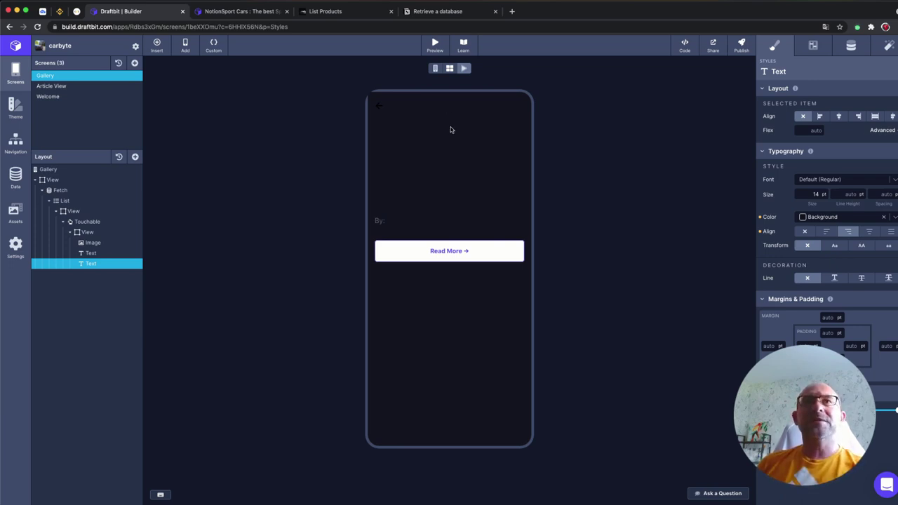
click(435, 70)
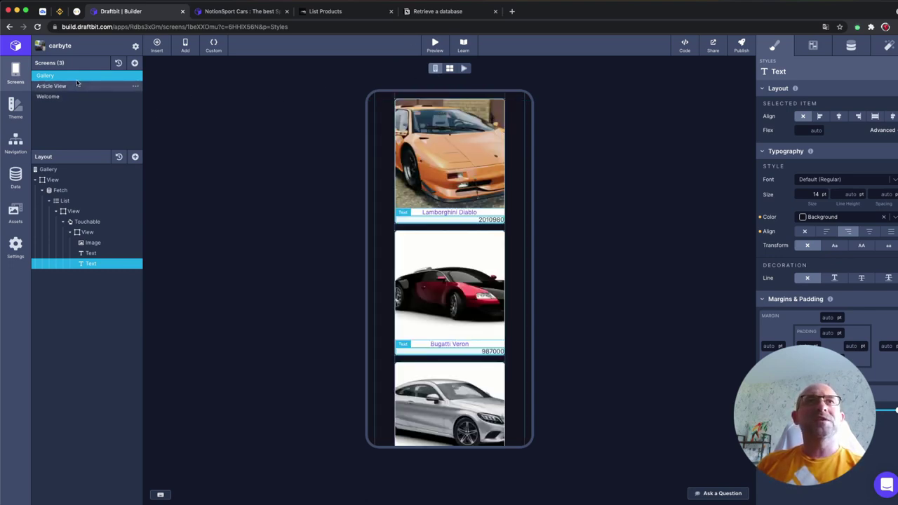
On Article View, clear the img_src Source from the header Image Background's data settings
click(59, 86)
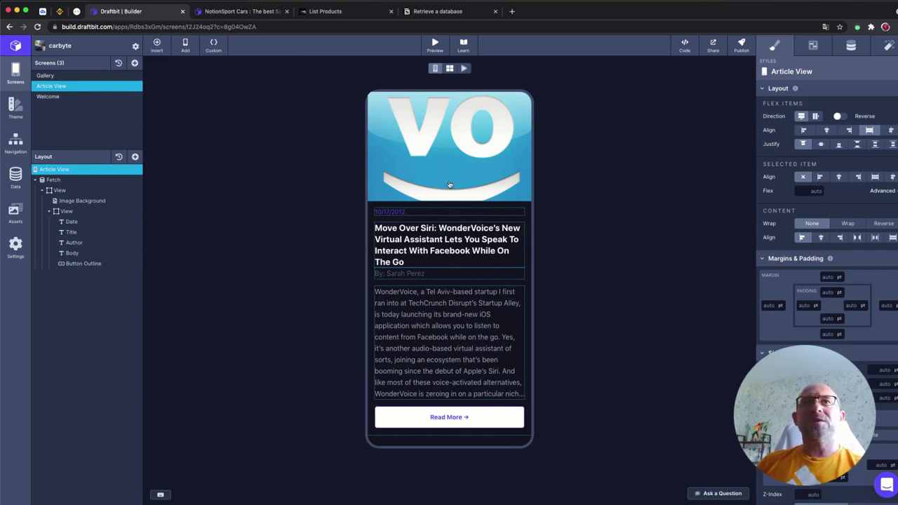
click(87, 201)
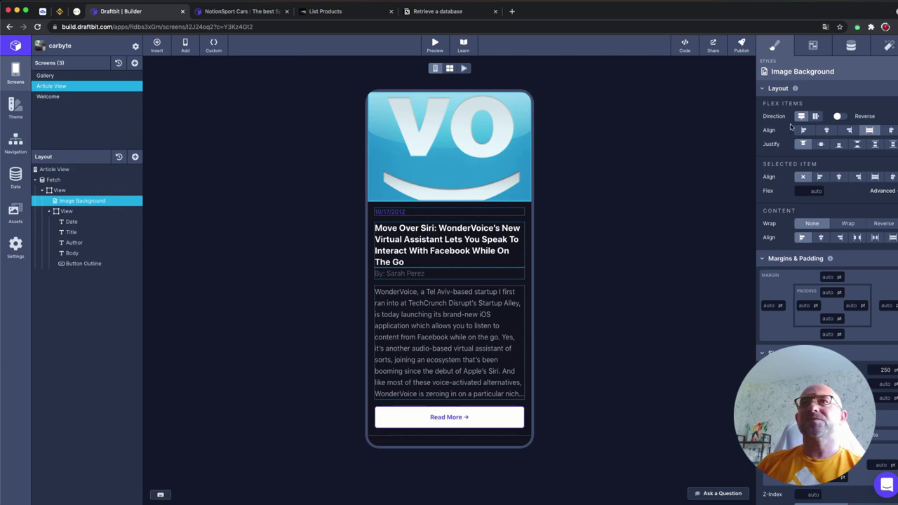
click(812, 45)
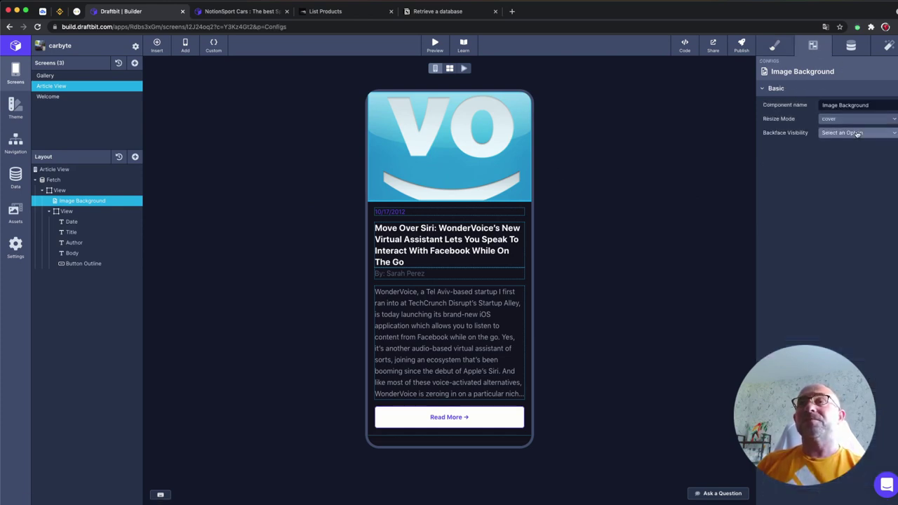
click(852, 46)
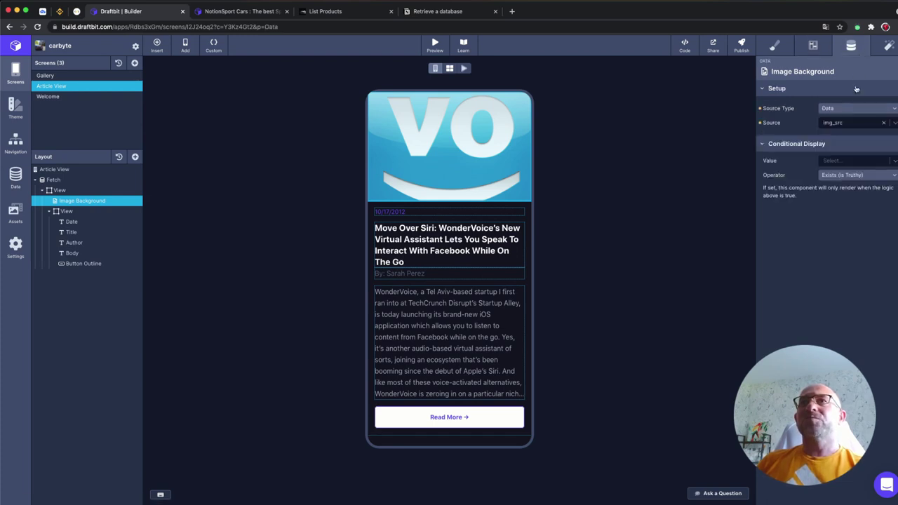
click(854, 111)
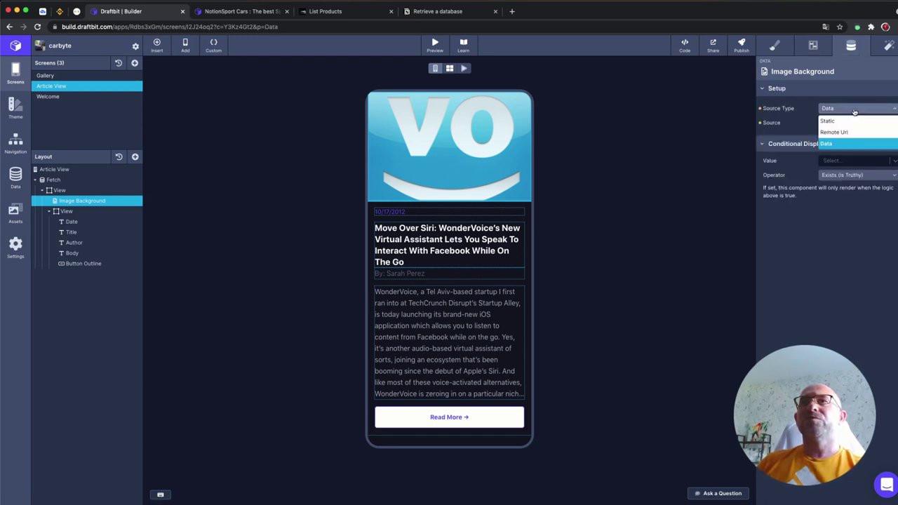
click(853, 144)
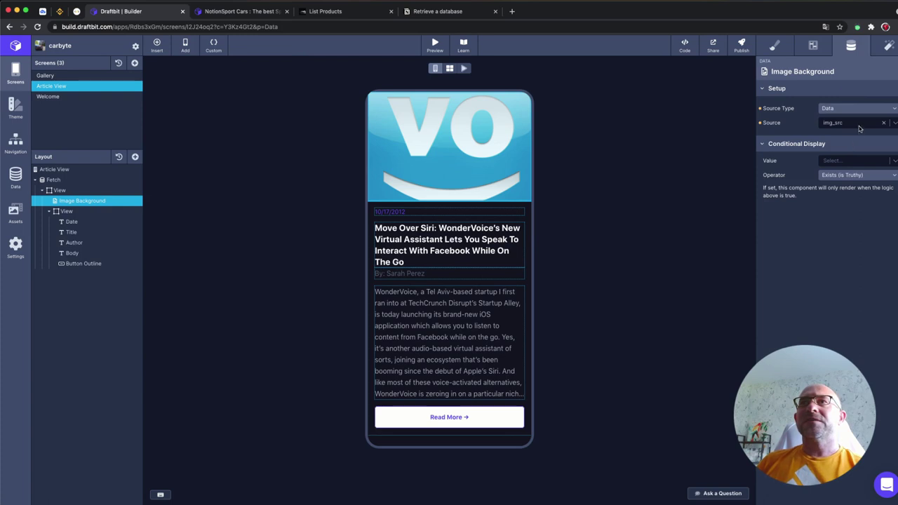
click(883, 123)
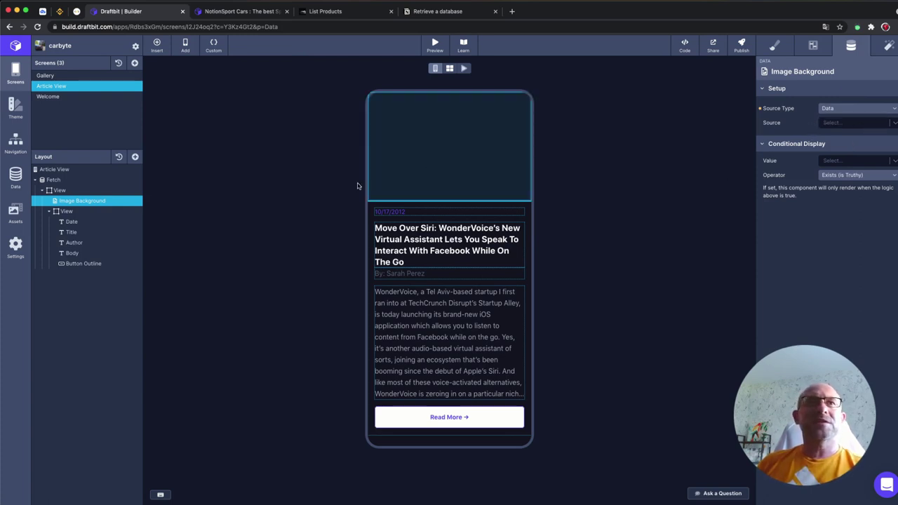
click(417, 214)
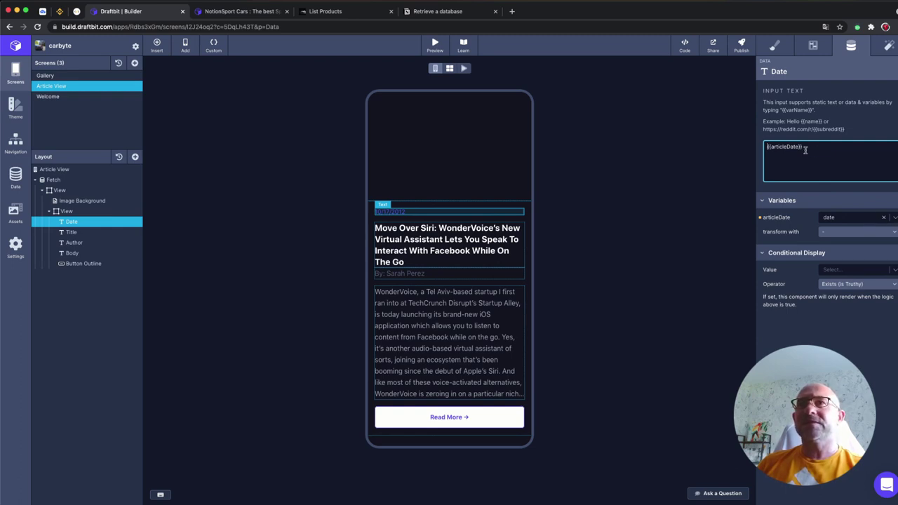
Replace the Date text's {{articleDate}} with {{data.results}}, then go back to the Gallery screen
drag(801, 147, 773, 147)
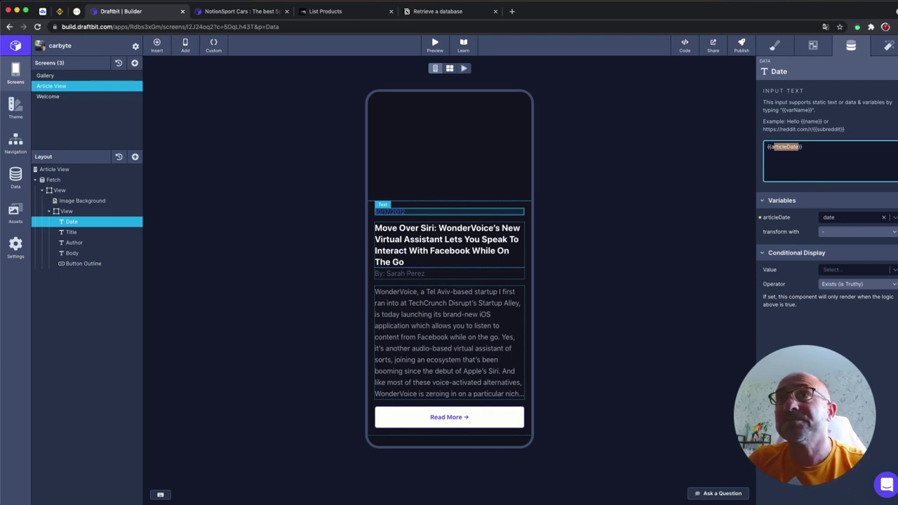
key(BackSpace)
text(da)
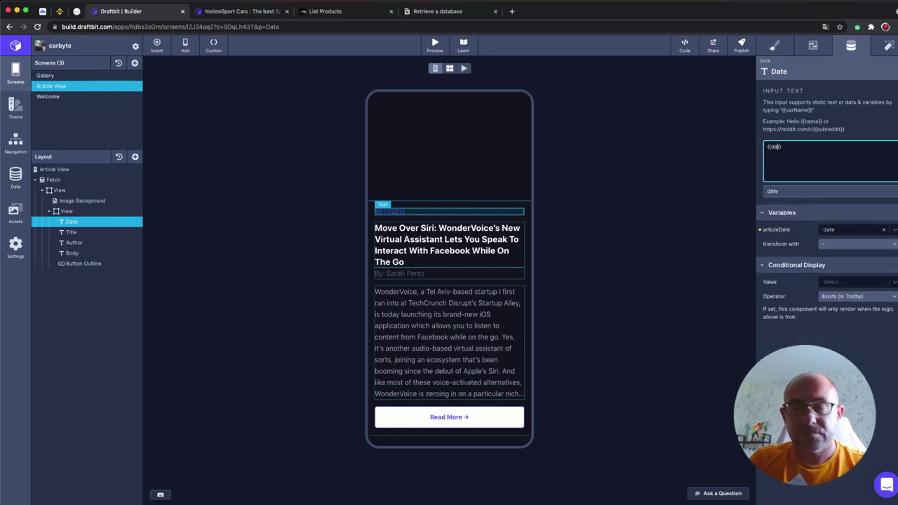
text(ta.re)
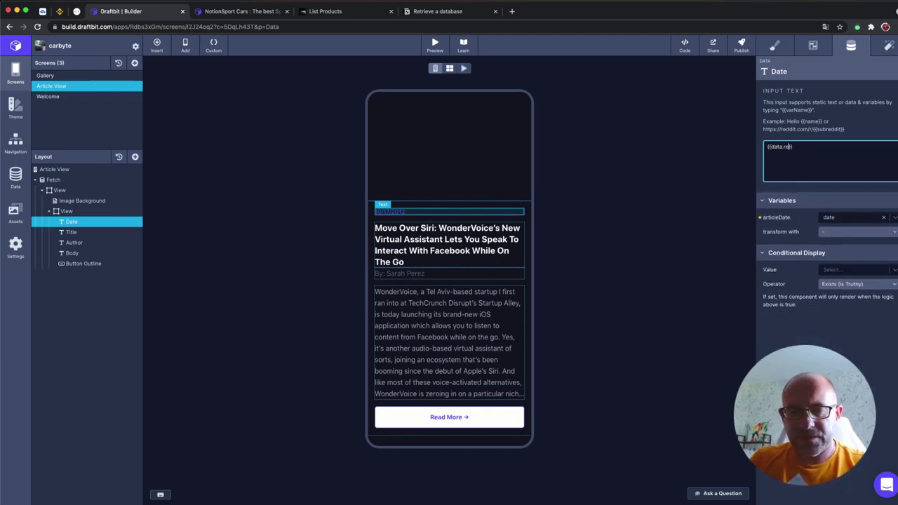
text(sults)
key(super+Tab)
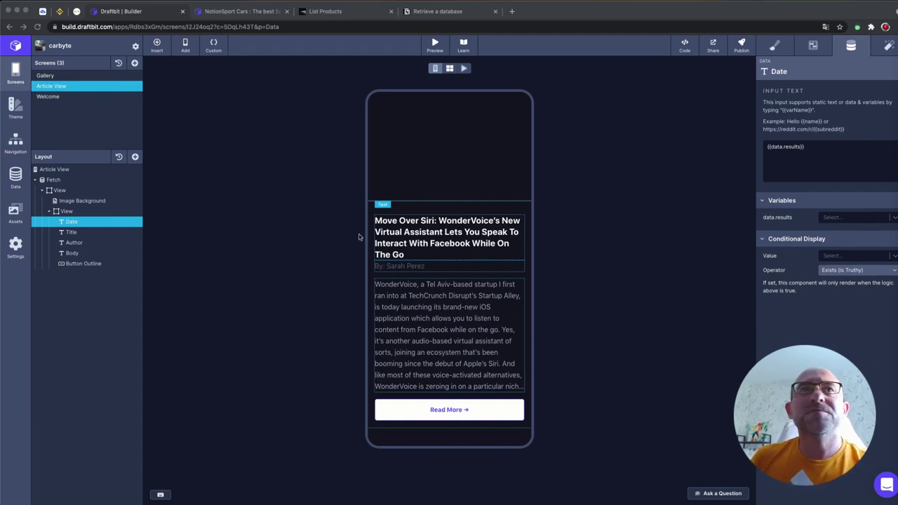
click(73, 80)
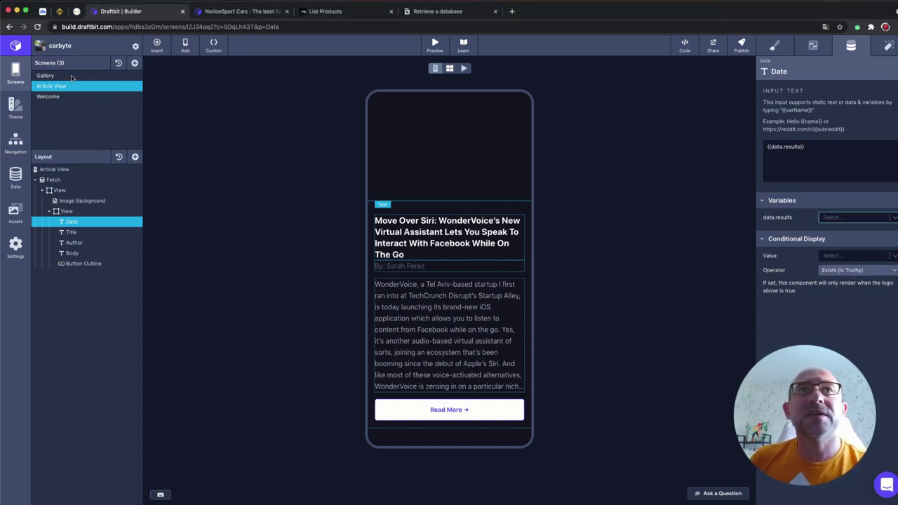
click(74, 78)
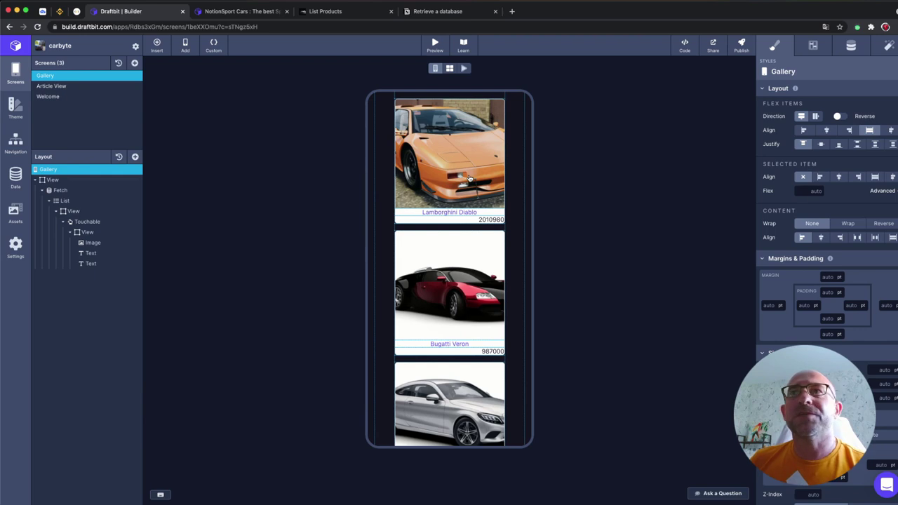
mouse_move(88, 222)
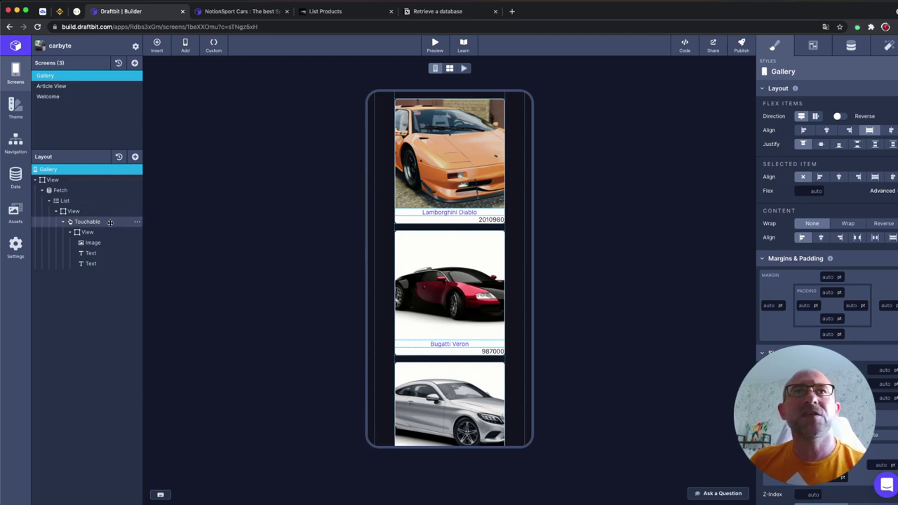
Select the car card Touchable and view its On Tap navigation to Article View
click(109, 223)
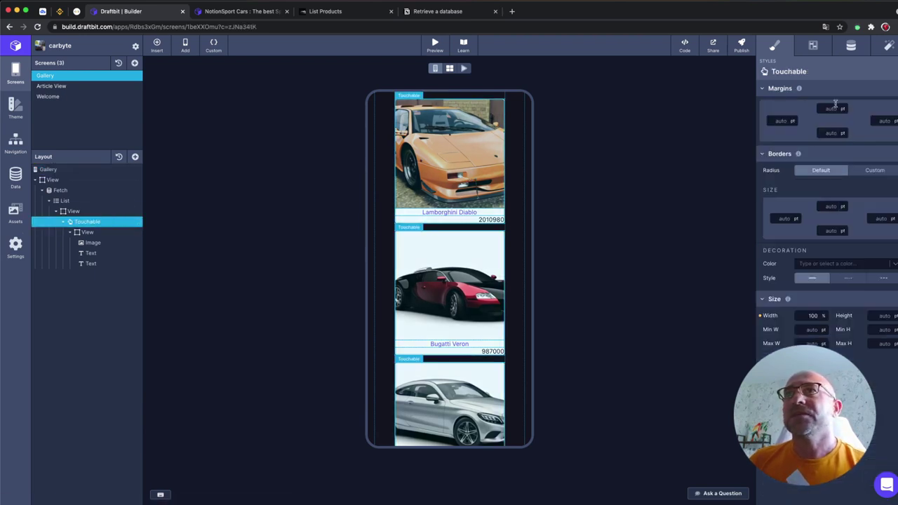
click(888, 46)
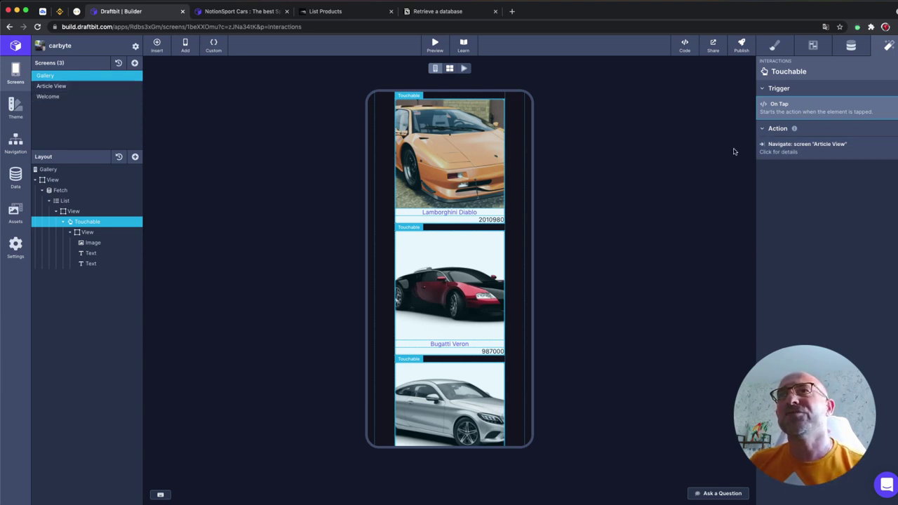
Keep the Navigate action's articleId parameter set to id
click(803, 155)
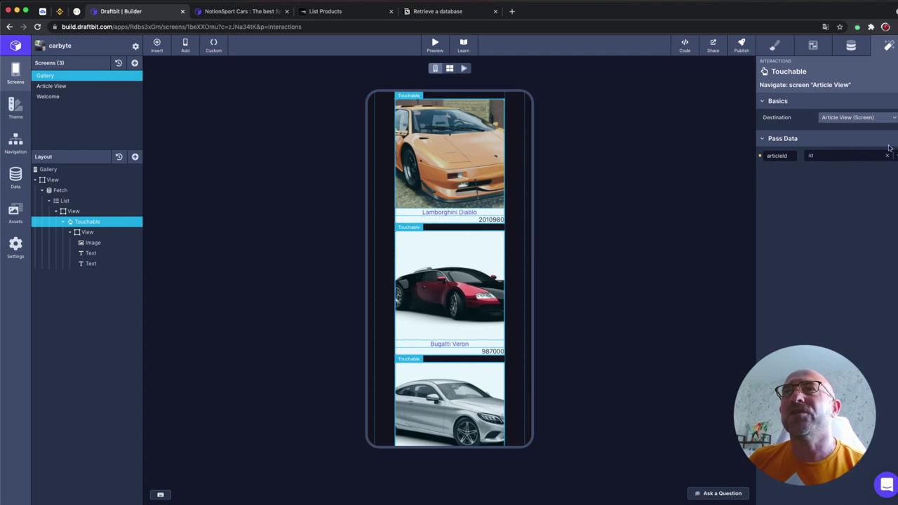
click(788, 156)
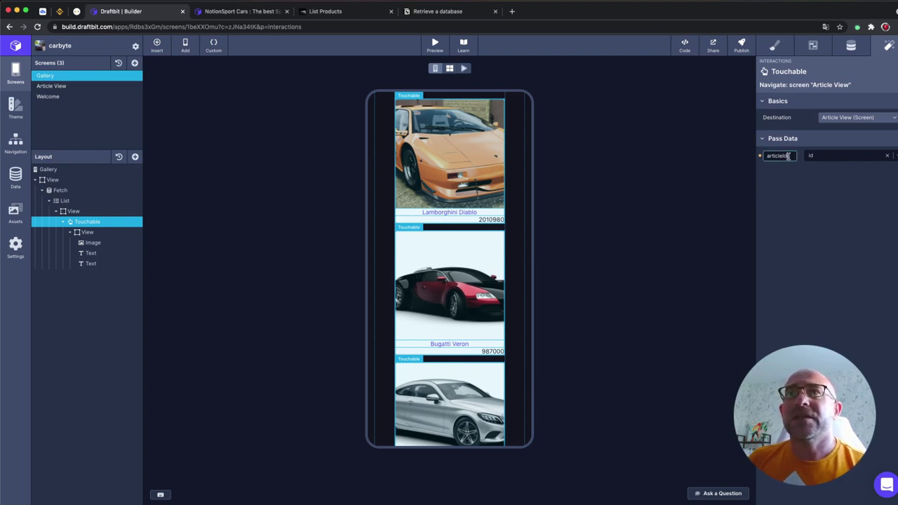
click(833, 157)
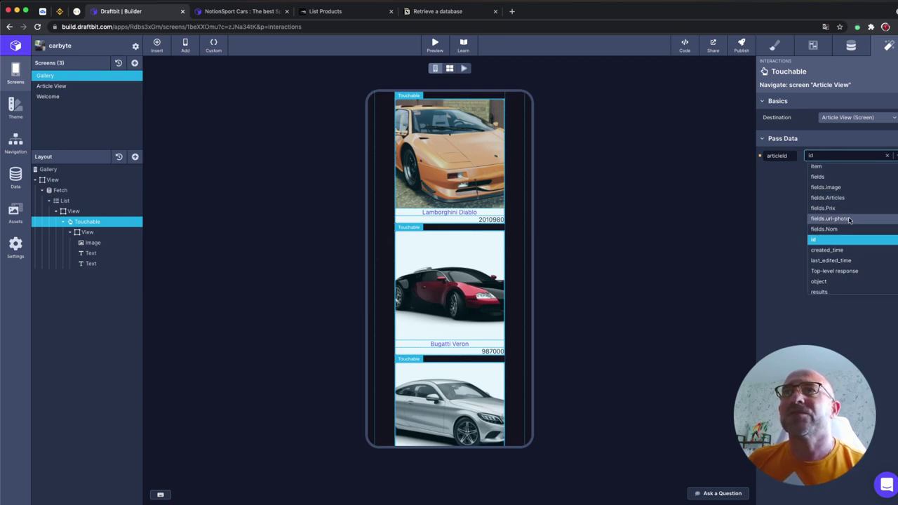
scroll(850, 220, down, 2)
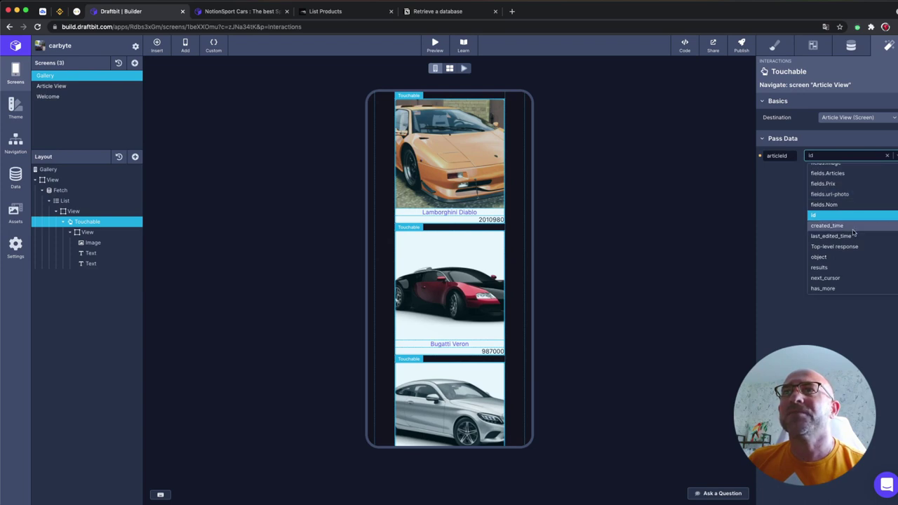
scroll(852, 228, up, 2)
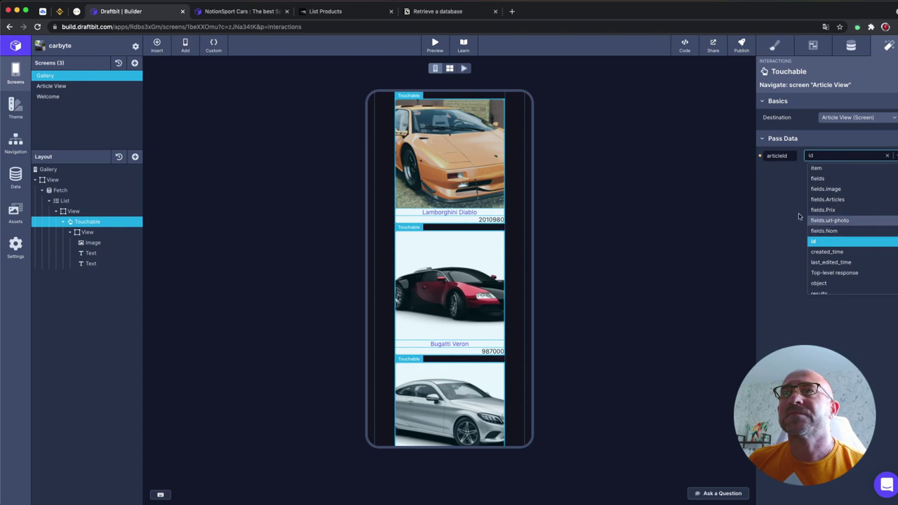
scroll(841, 241, down, 2)
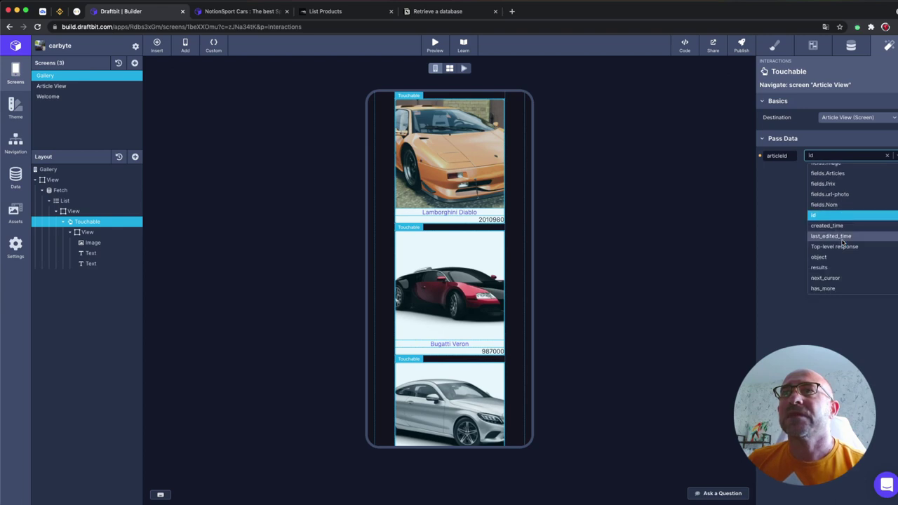
scroll(845, 240, up, 2)
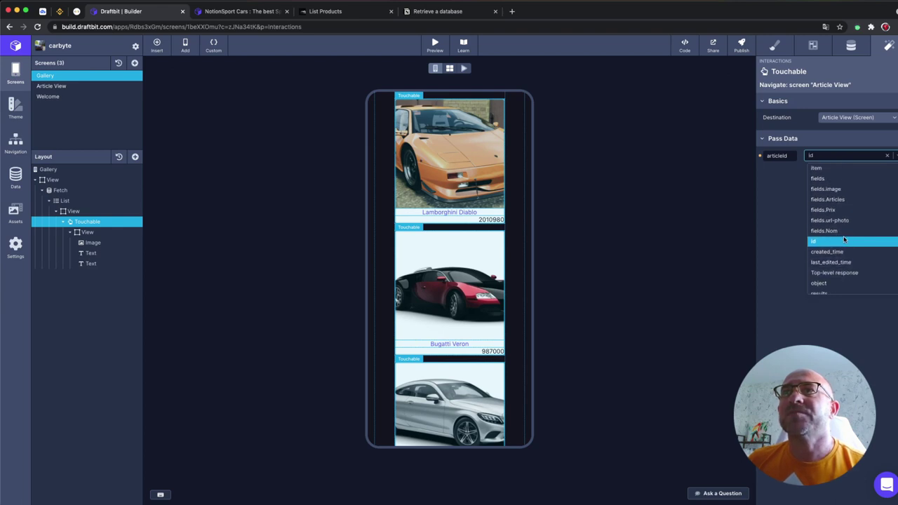
click(786, 187)
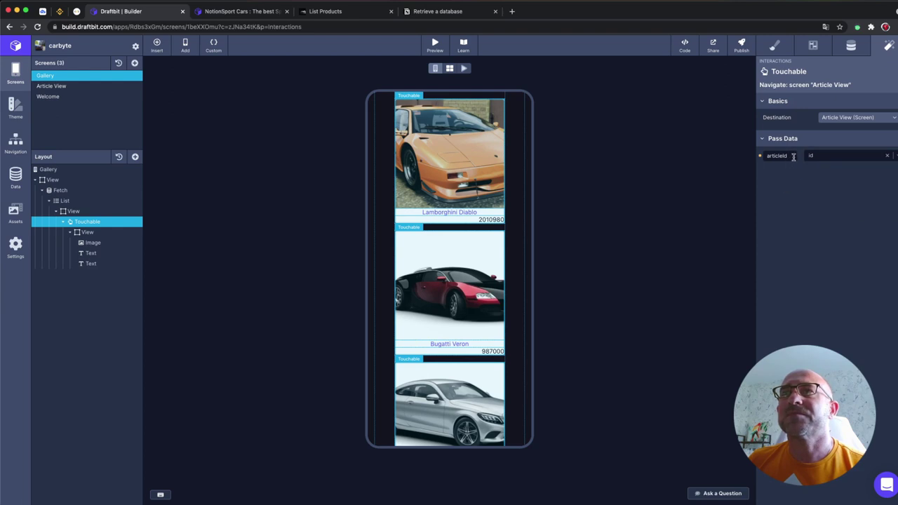
Add an image parameter to Pass Data with the value fields.image
click(892, 139)
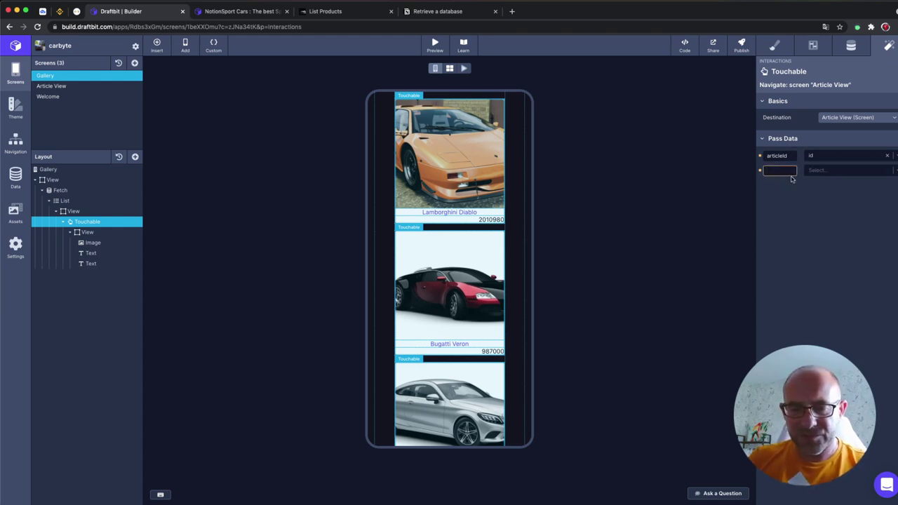
text(image)
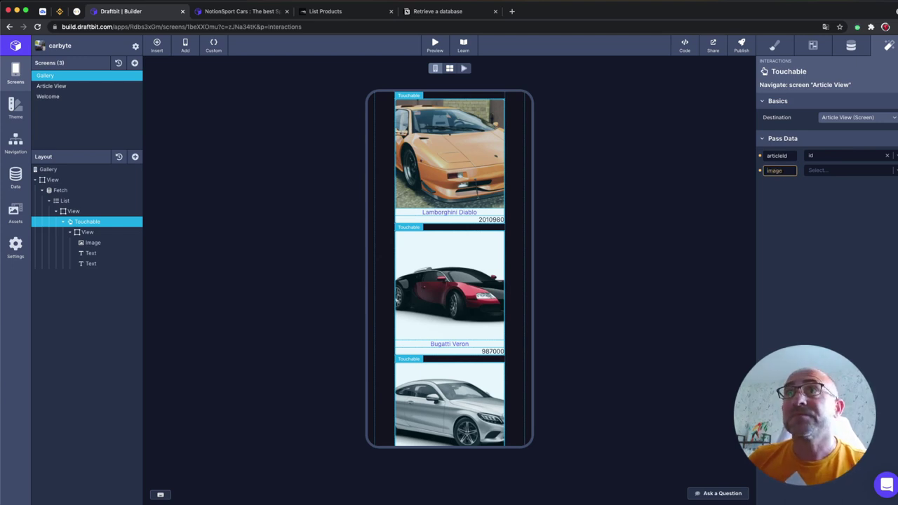
click(839, 171)
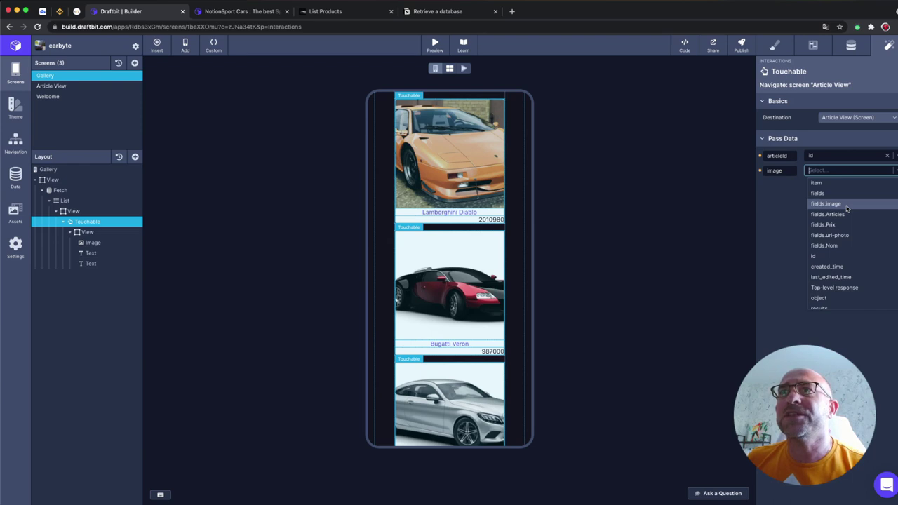
click(846, 204)
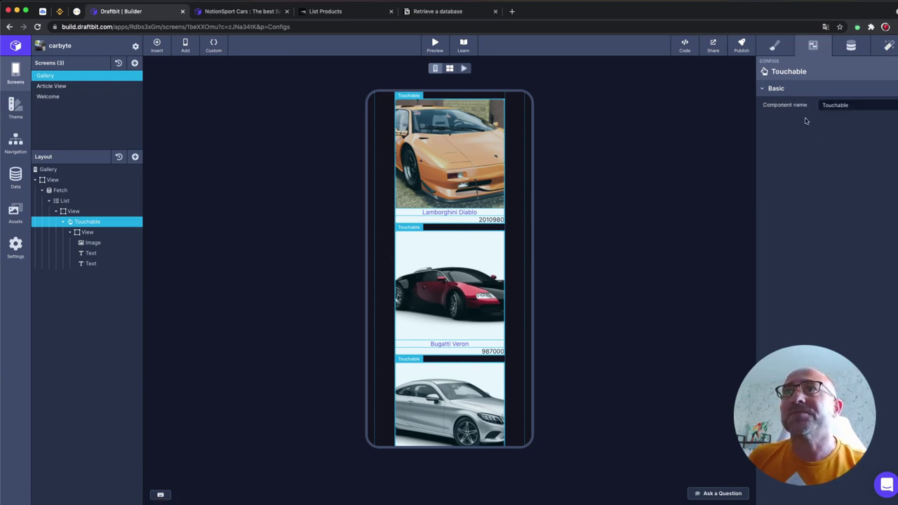
Pass price as fields.Prix and name as fields.Nom in the navigation's Pass Data
click(888, 49)
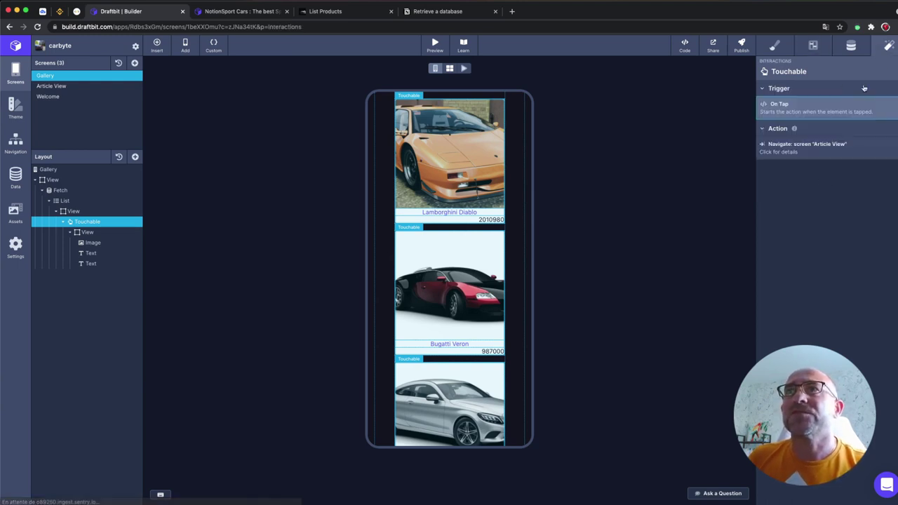
click(815, 145)
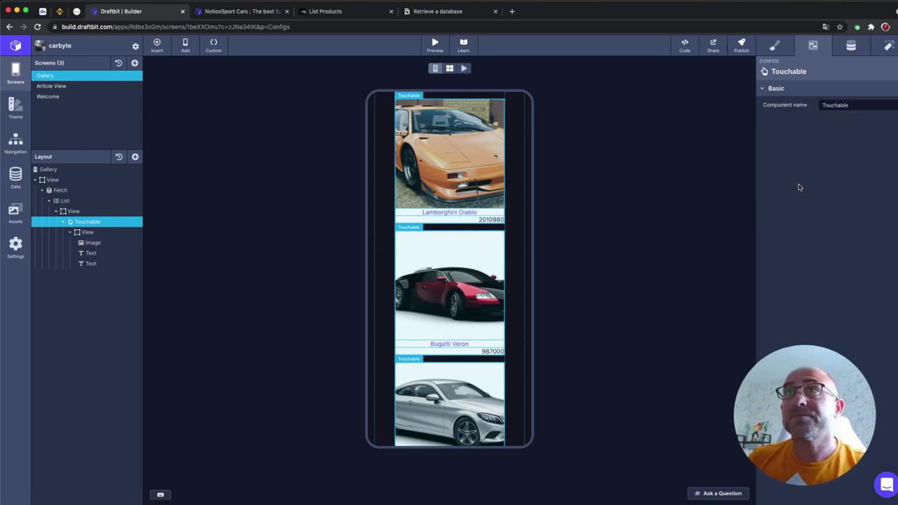
click(885, 49)
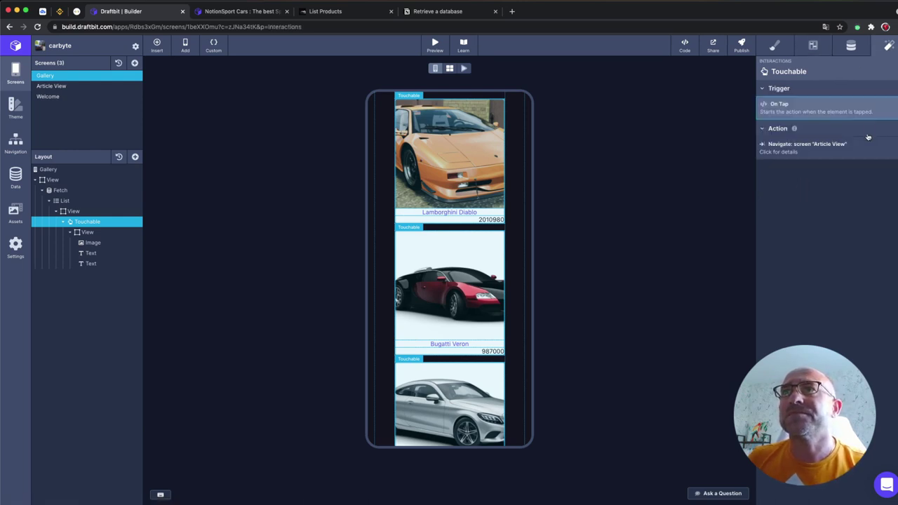
click(870, 150)
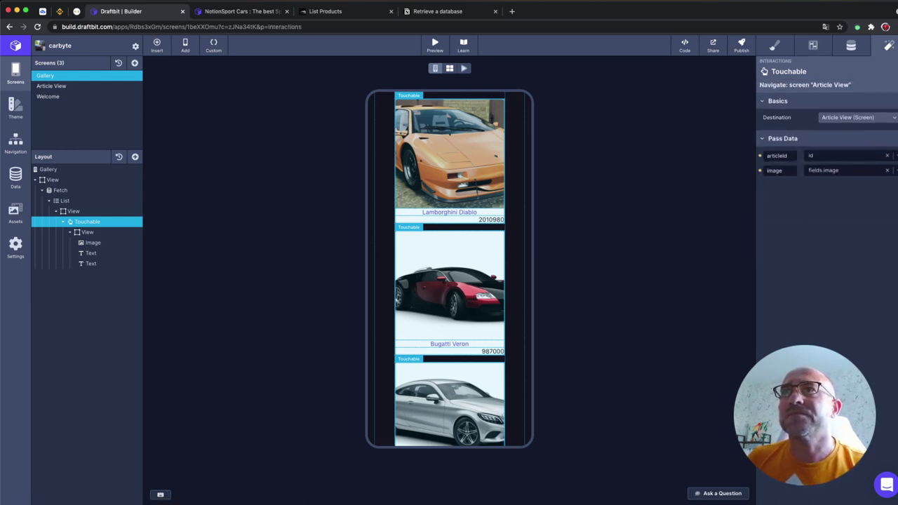
click(779, 186)
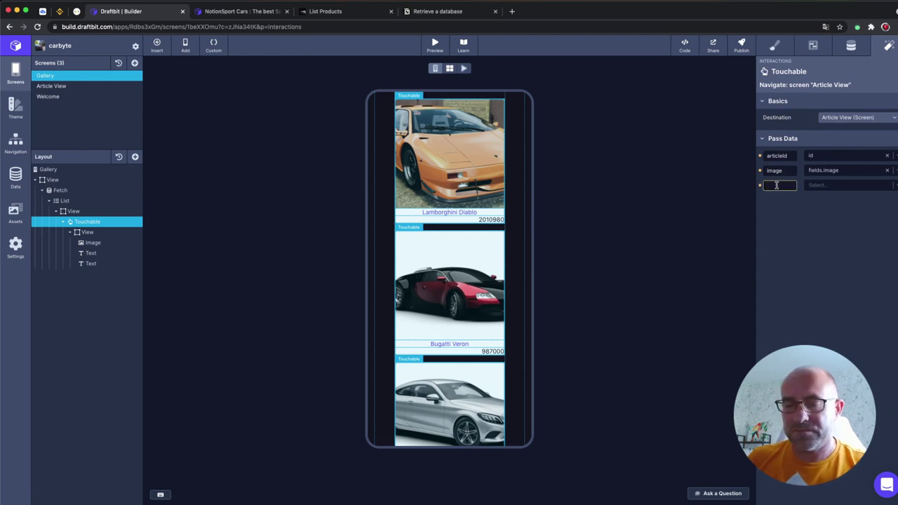
text(pr)
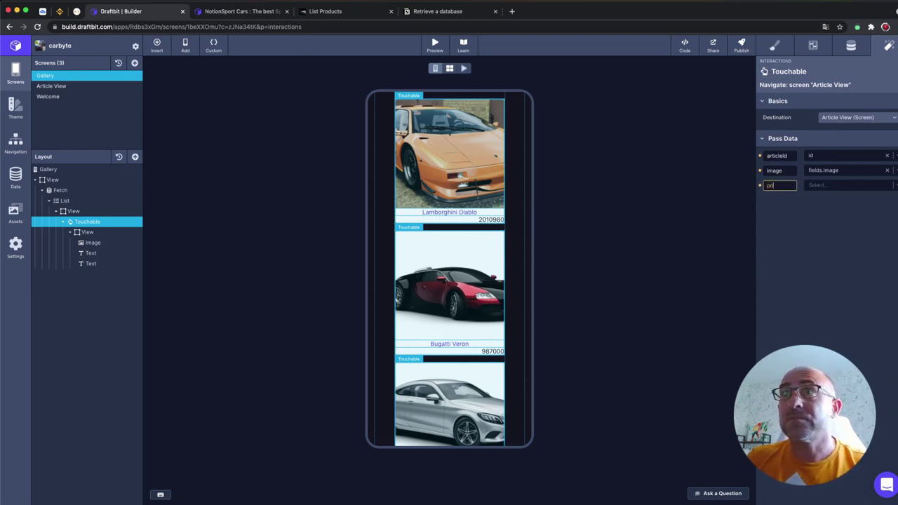
text(ice)
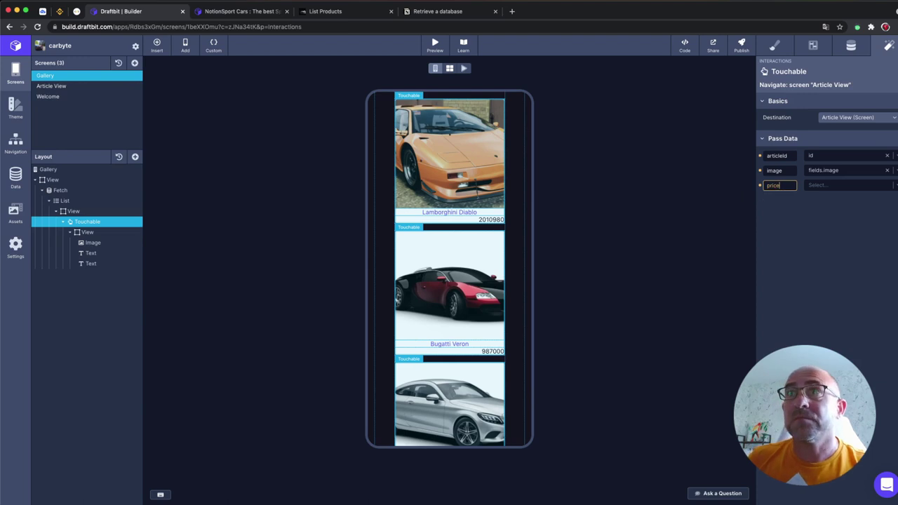
click(816, 188)
click(817, 188)
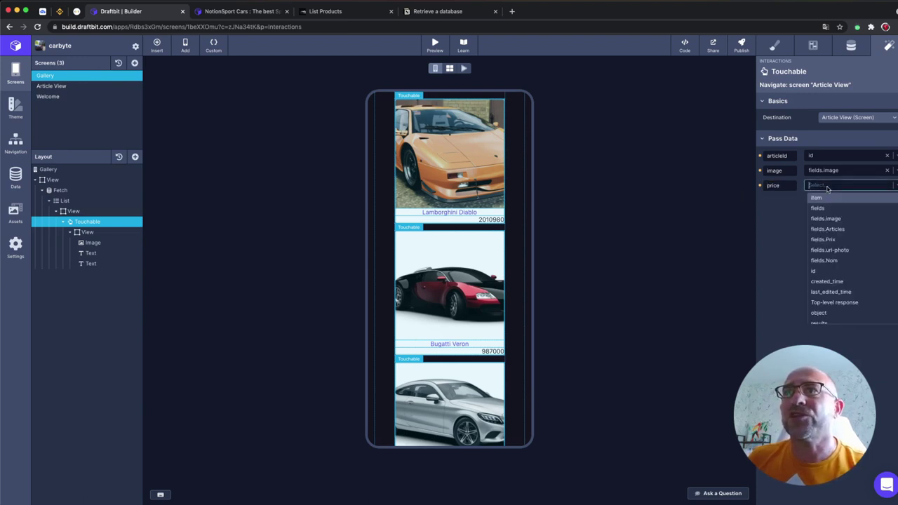
click(835, 243)
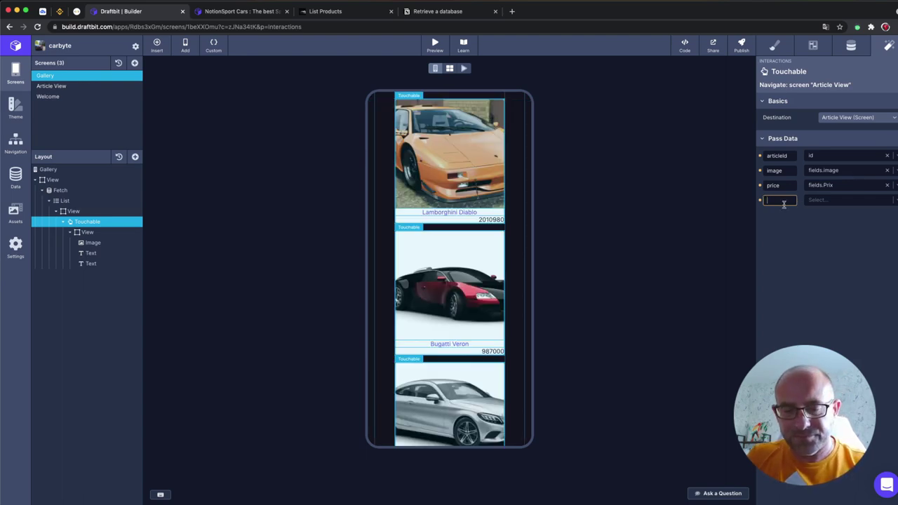
text(name)
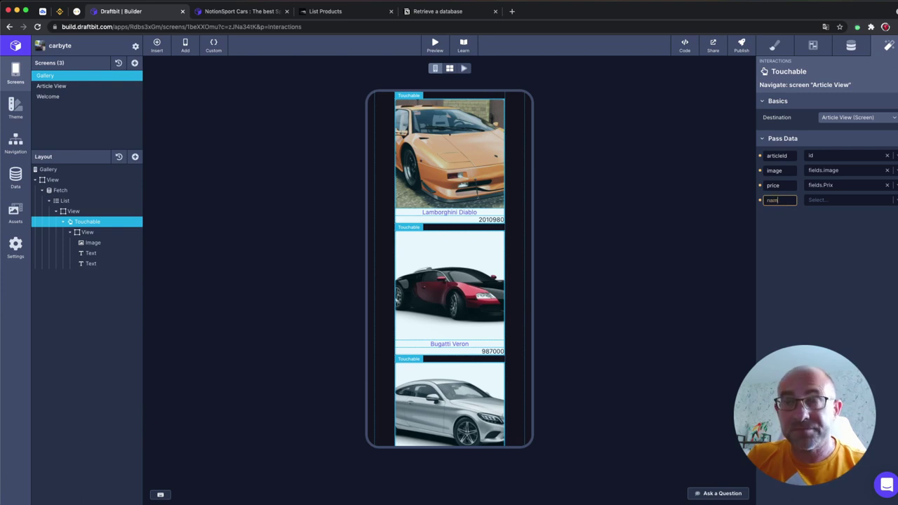
click(824, 202)
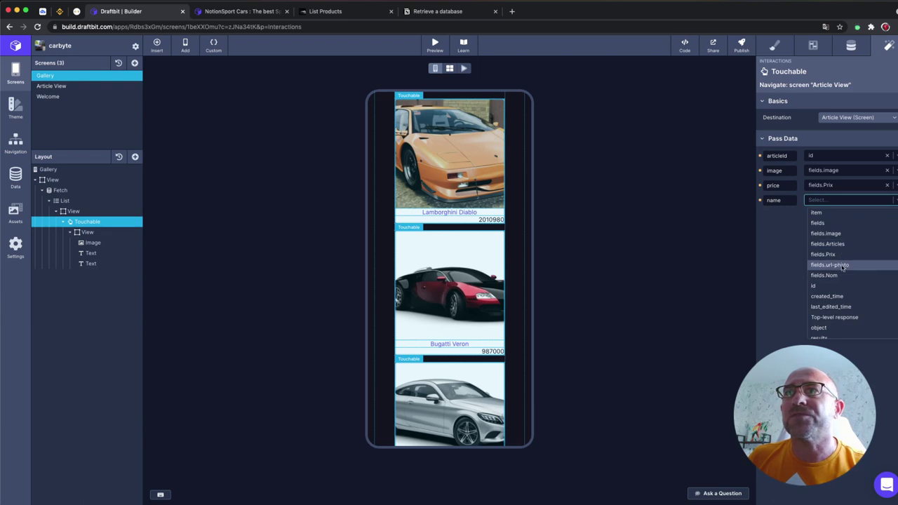
click(840, 276)
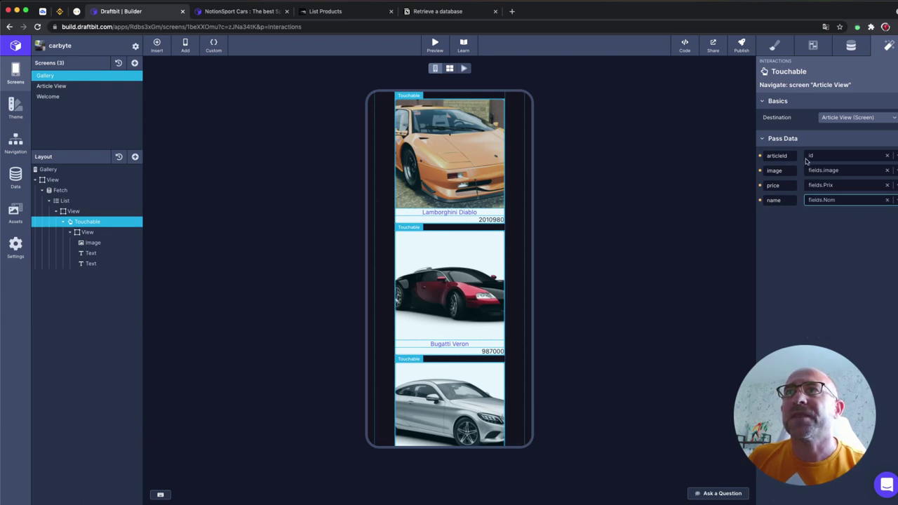
Add an articles parameter bound to fields.Articles
click(891, 139)
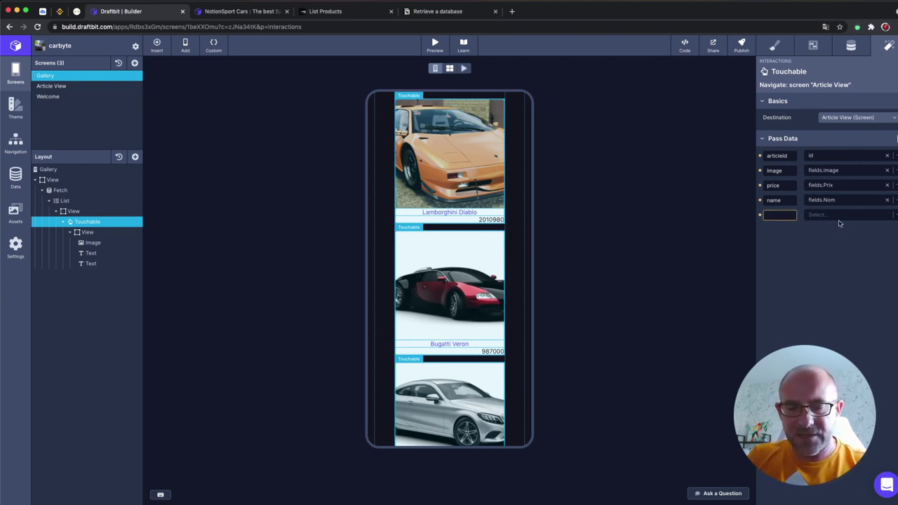
text(articles)
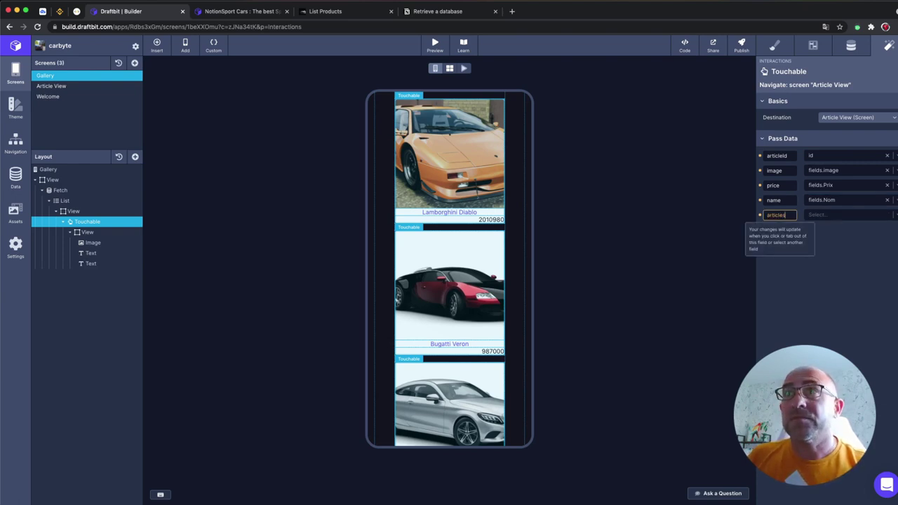
click(824, 217)
click(824, 217)
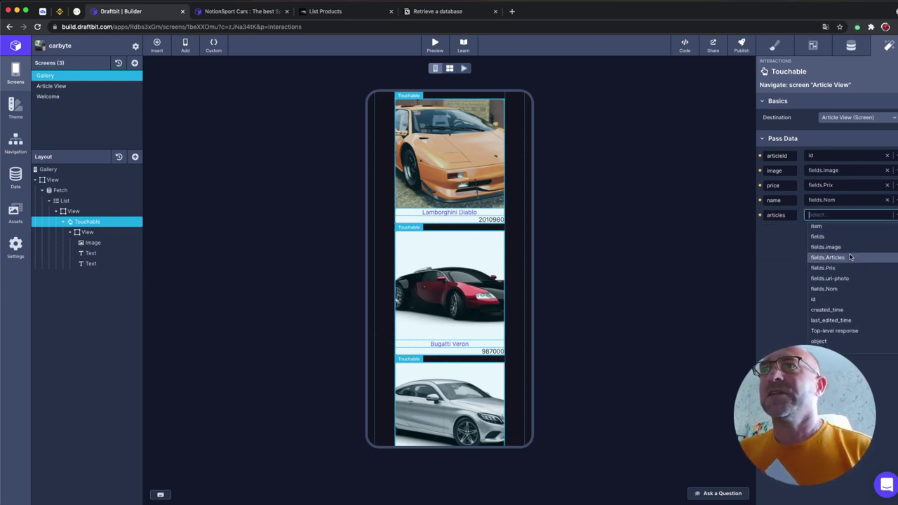
scroll(848, 256, down, 1)
scroll(868, 272, up, 2)
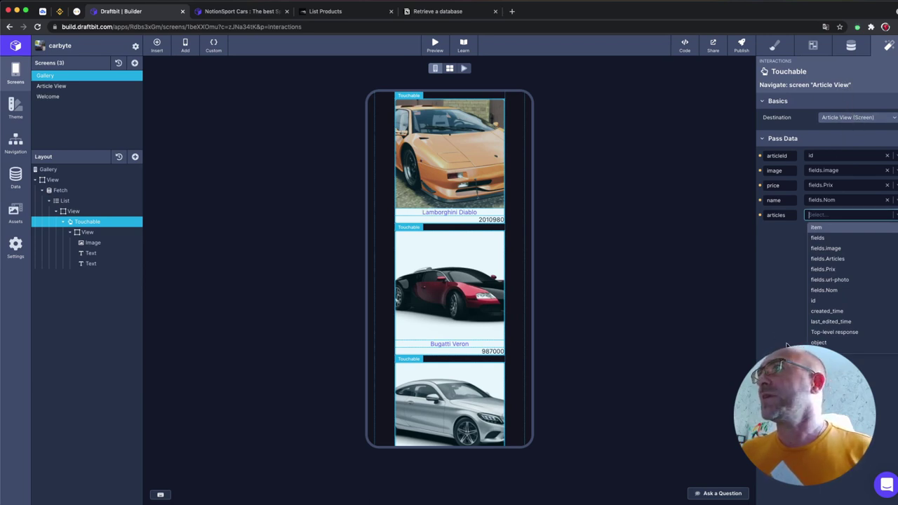
key(Escape)
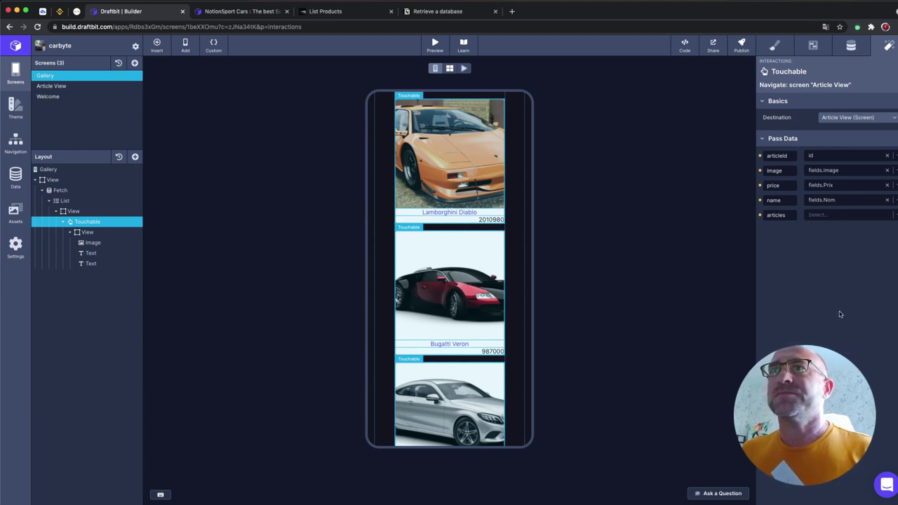
click(845, 215)
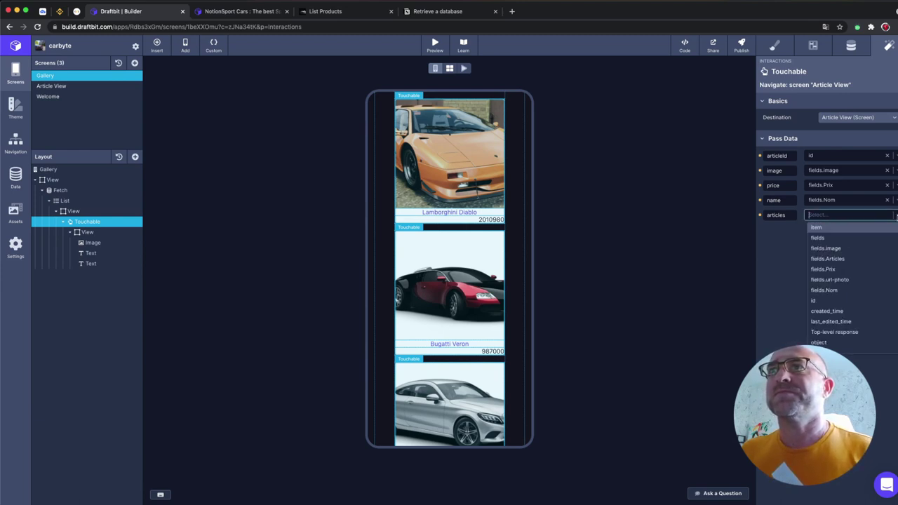
click(842, 259)
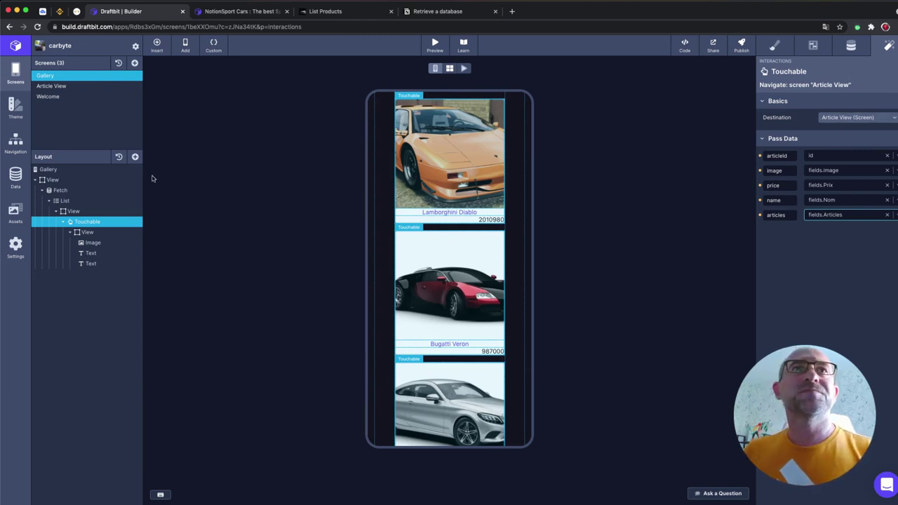
mouse_move(51, 86)
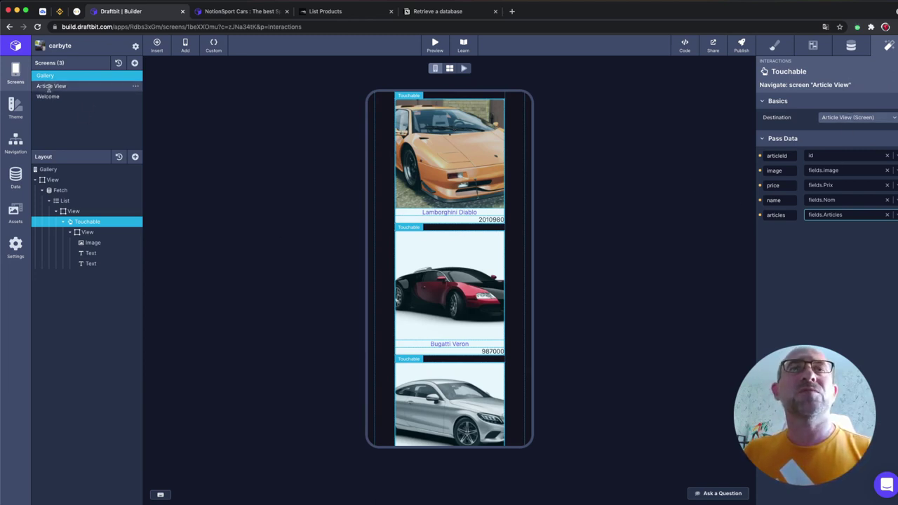
Set Article View's Image Background to Source Type Data with the passed image as Source
click(48, 86)
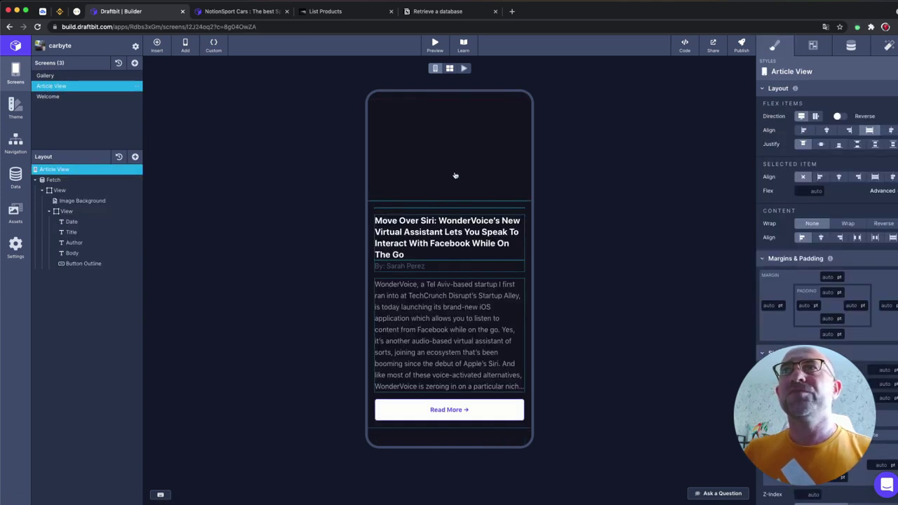
click(79, 201)
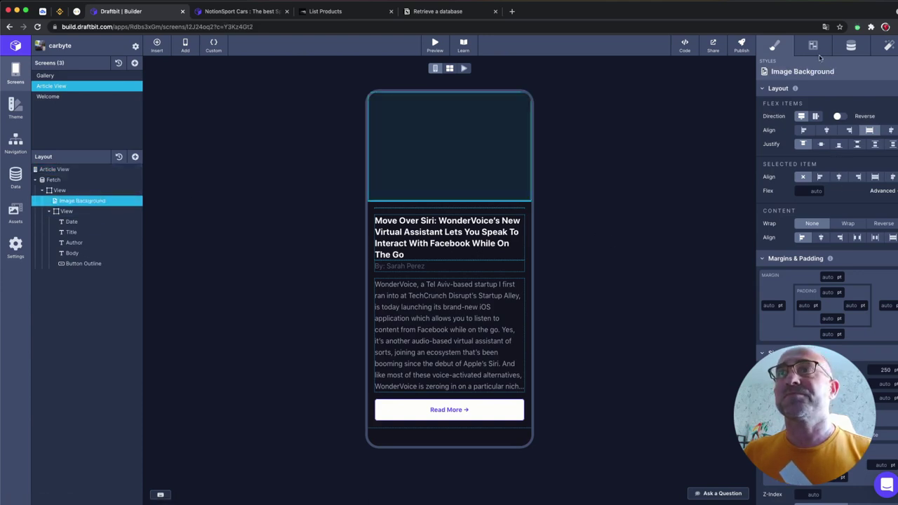
click(852, 47)
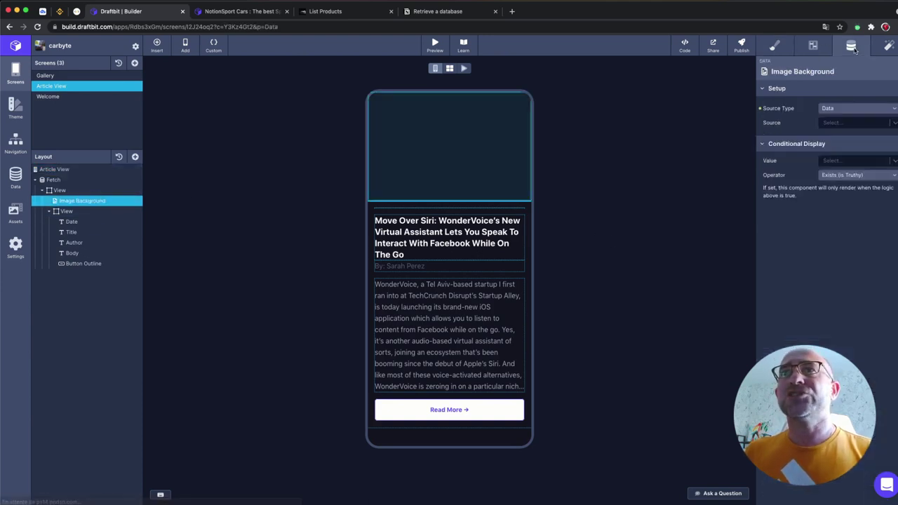
click(854, 113)
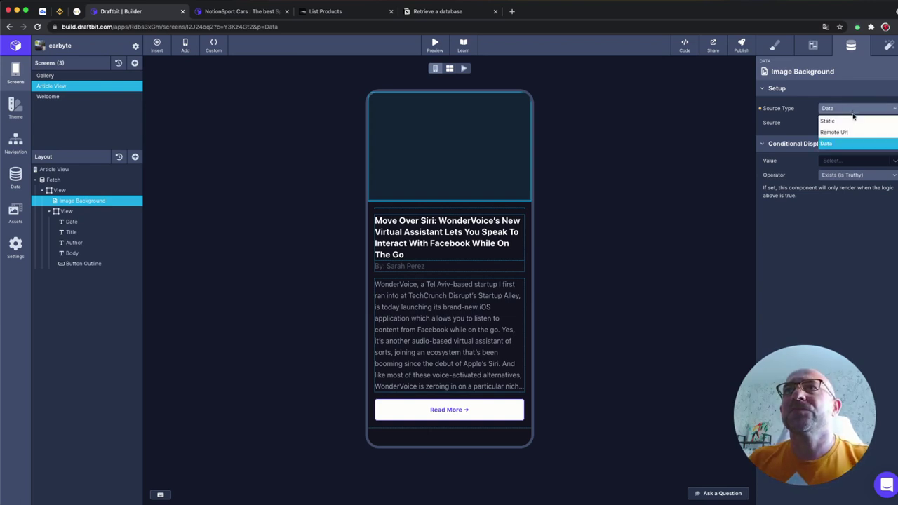
click(854, 144)
click(864, 125)
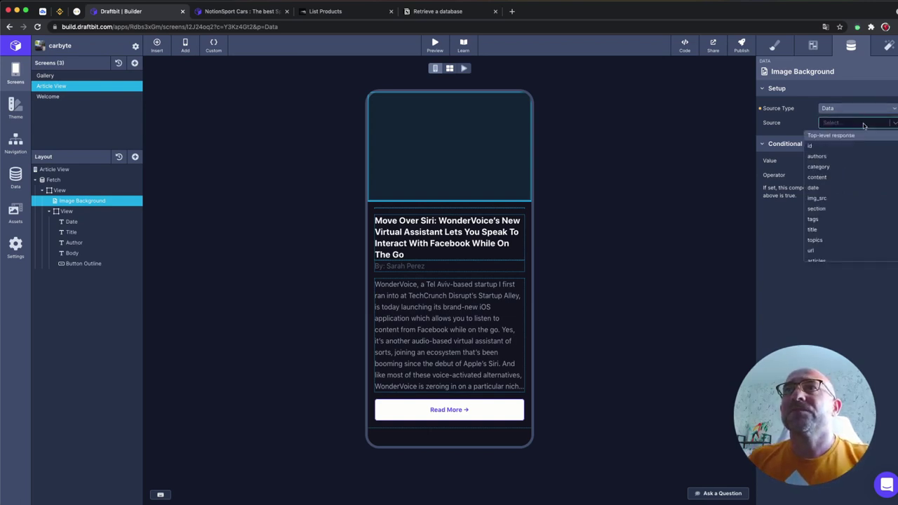
scroll(841, 189, down, 2)
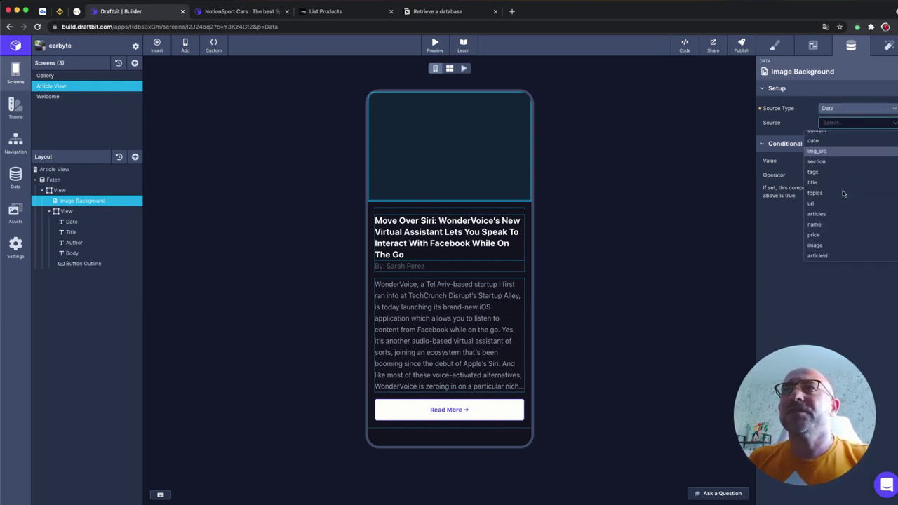
click(834, 245)
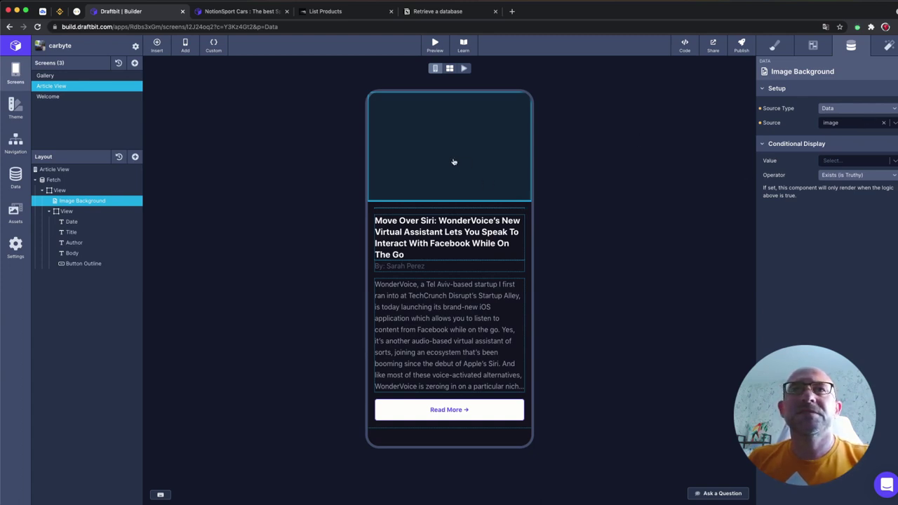
Map the Date text's data.results to the passed name parameter
click(78, 221)
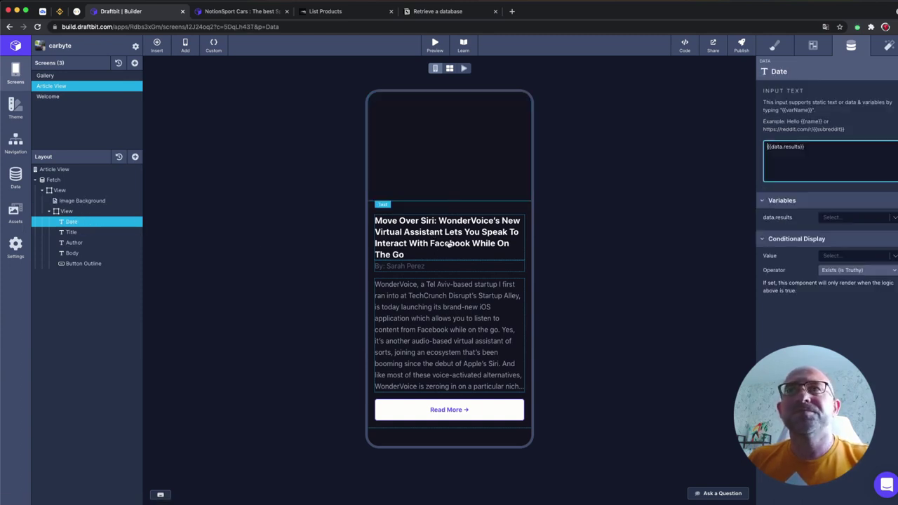
click(841, 217)
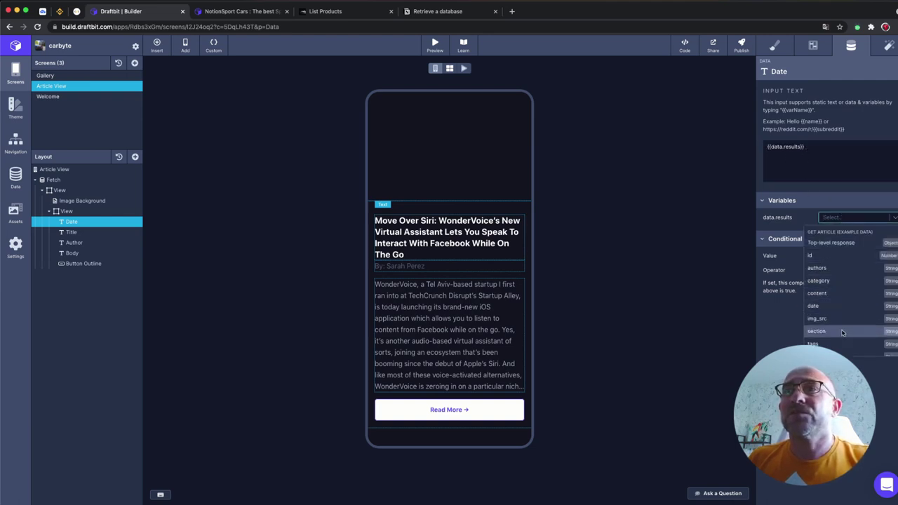
scroll(842, 331, down, 2)
scroll(840, 327, down, 3)
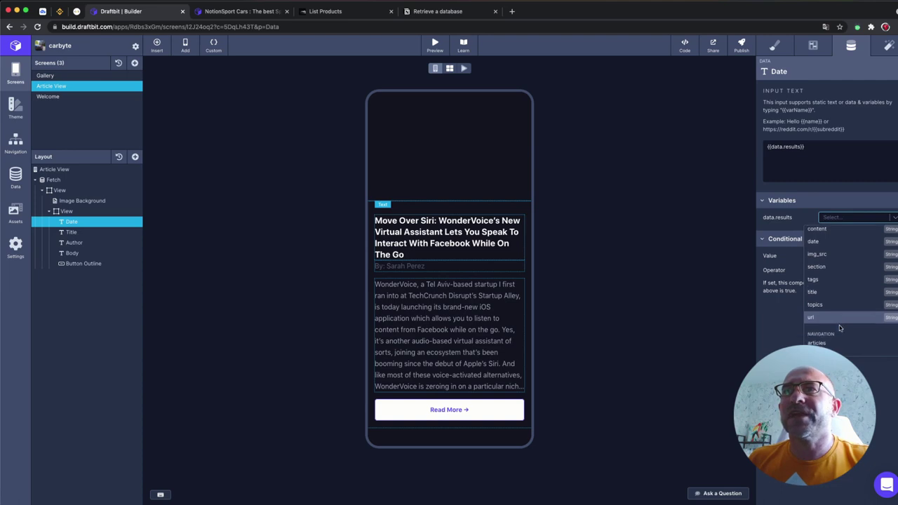
click(838, 323)
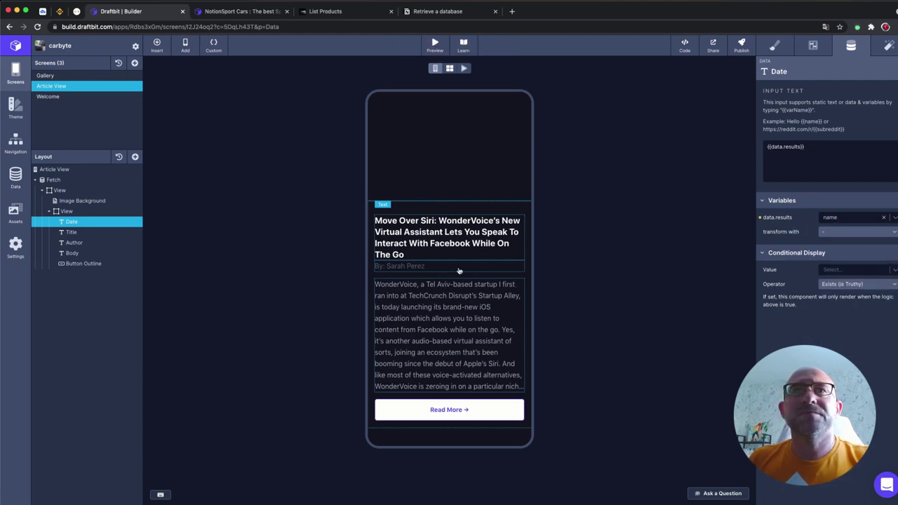
Replace the Body text's articleContent with {{data.results}} mapped to the articles parameter
click(435, 267)
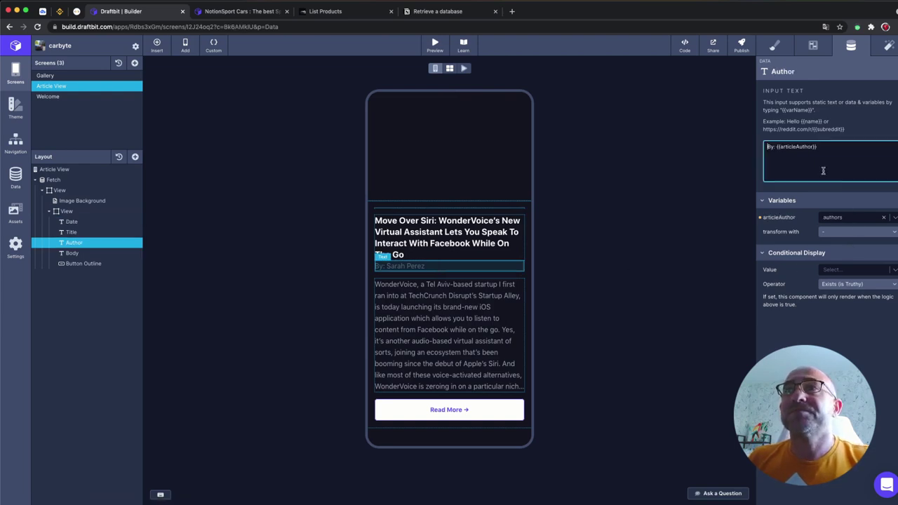
drag(810, 146, 782, 147)
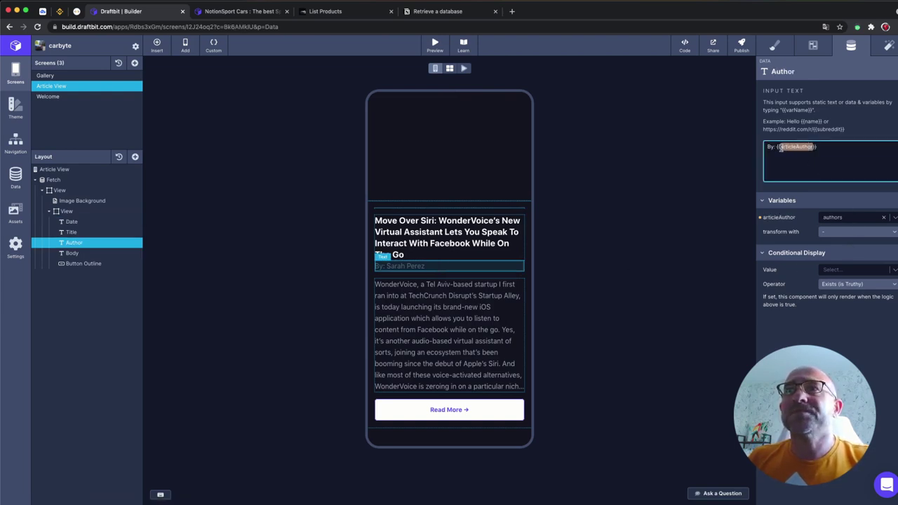
click(430, 296)
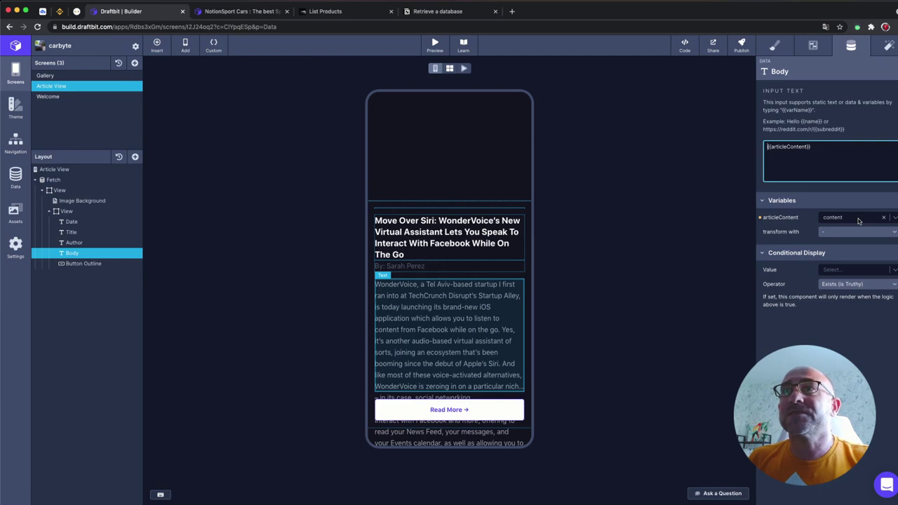
drag(807, 147, 776, 149)
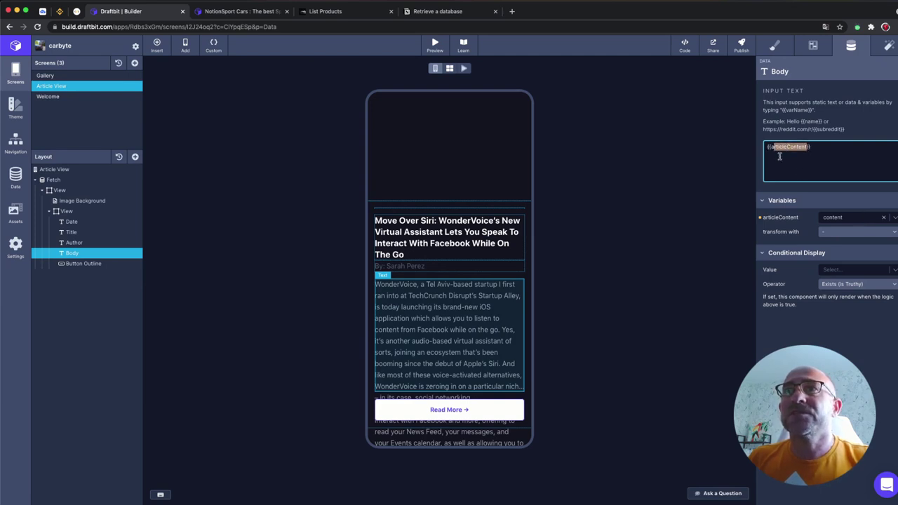
key(BackSpace)
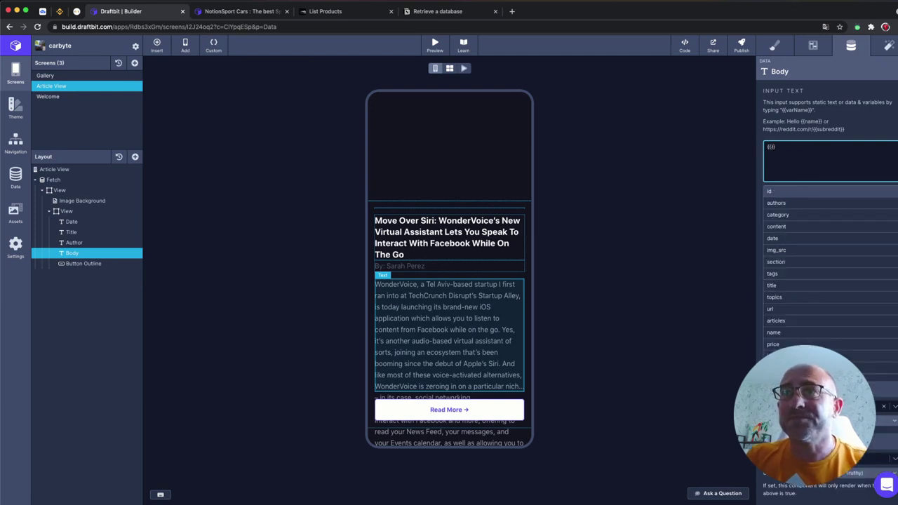
text(data.re)
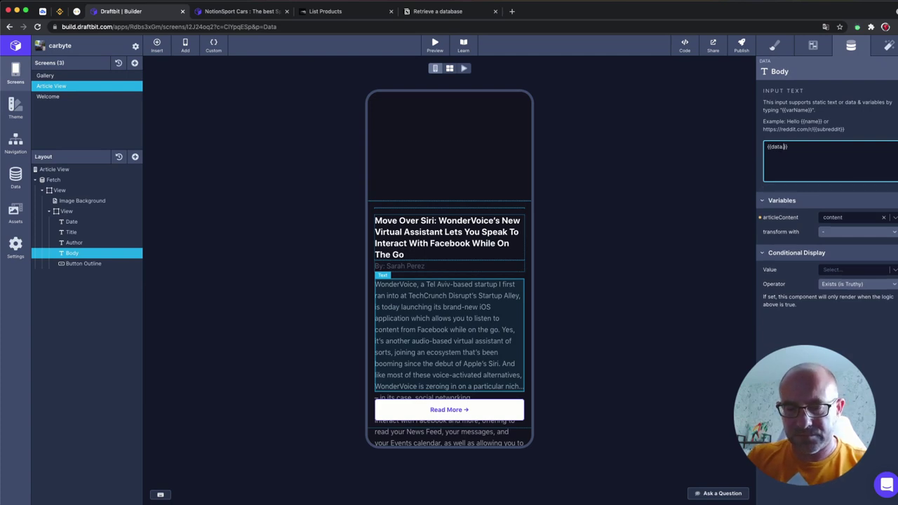
text(sults)
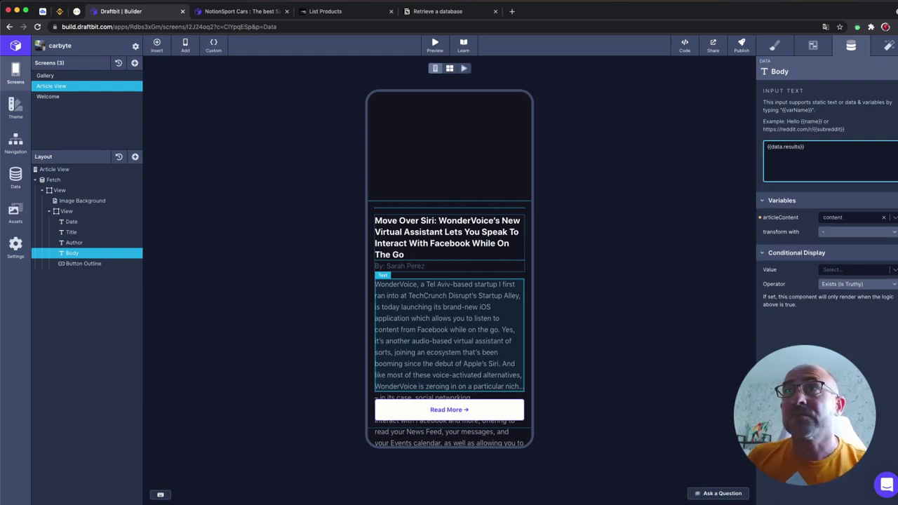
click(833, 303)
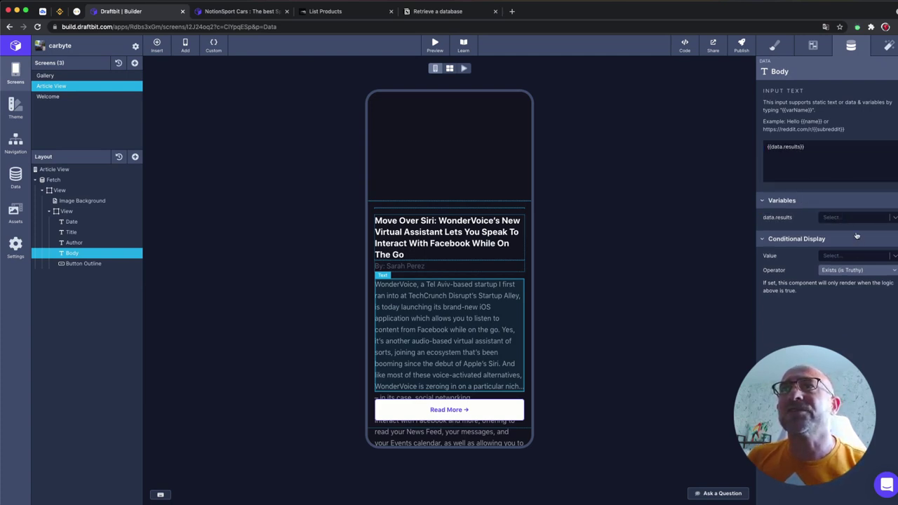
click(856, 218)
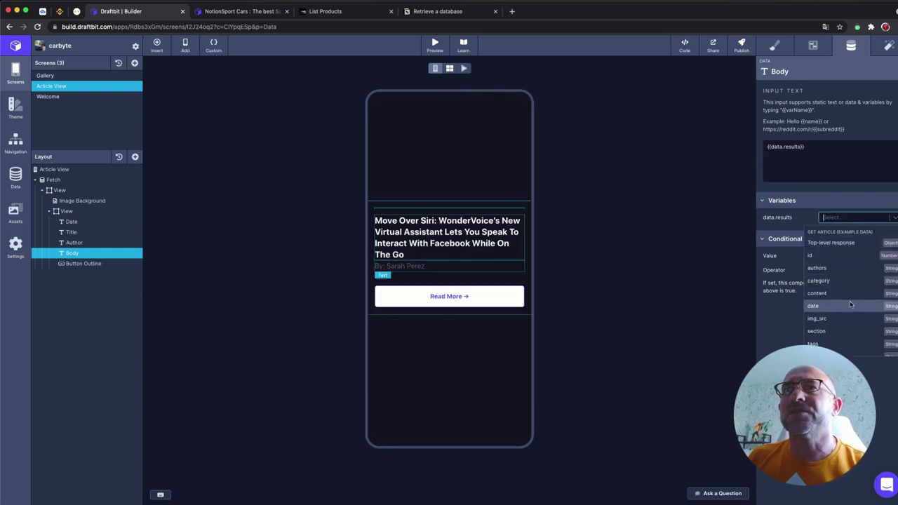
scroll(850, 303, down, 2)
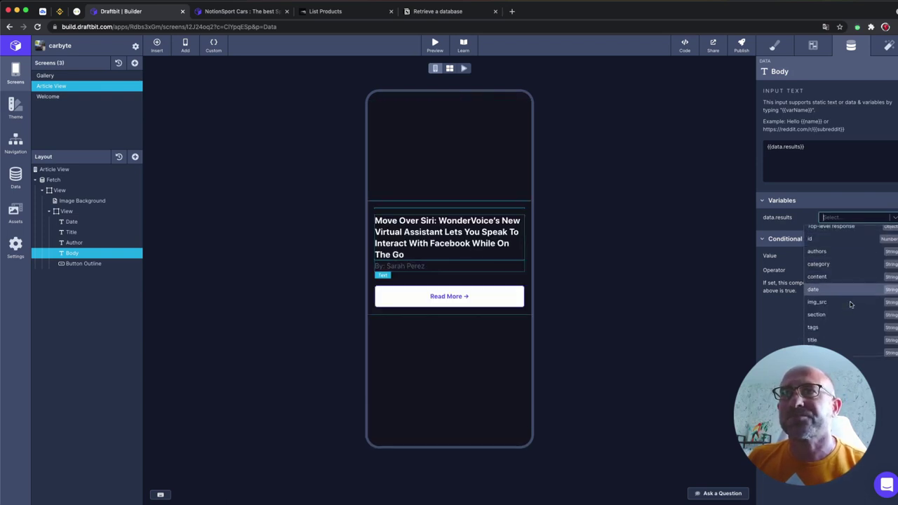
scroll(849, 304, down, 2)
scroll(848, 305, down, 1)
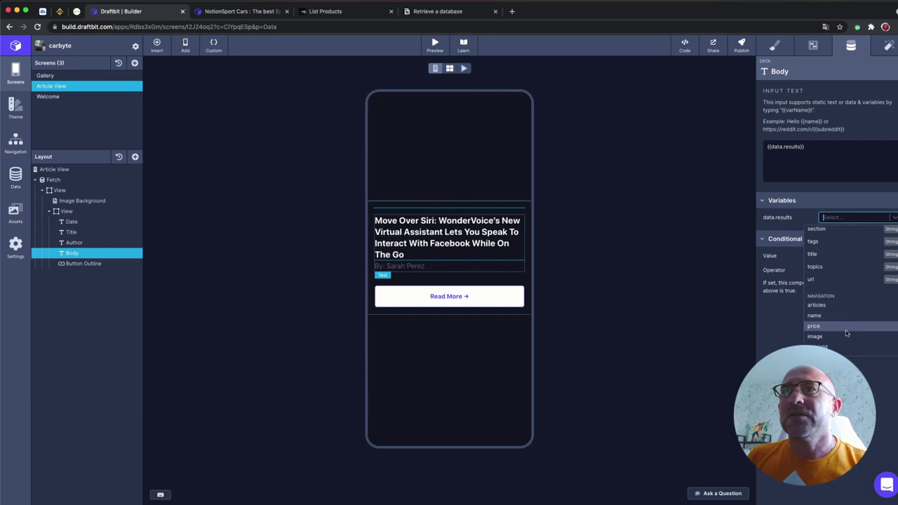
click(845, 311)
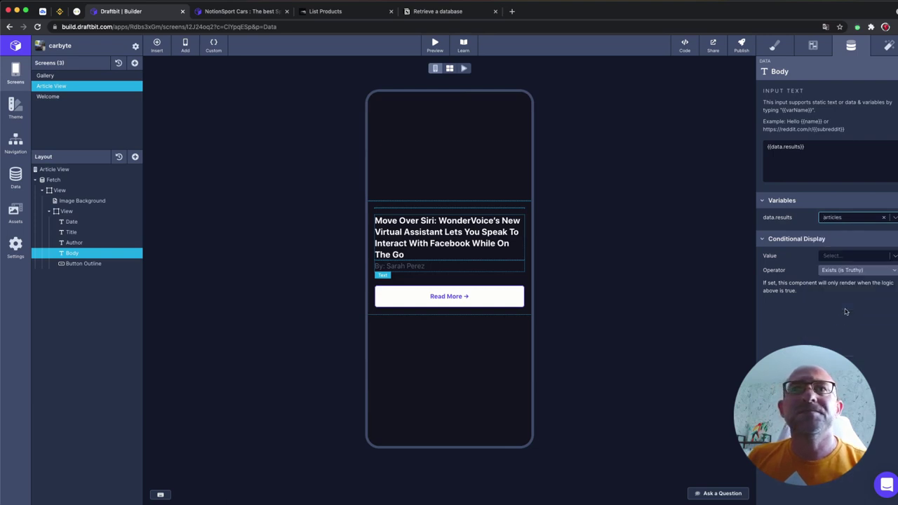
Review the data bindings of the Date, Title, Author and Body texts
click(102, 223)
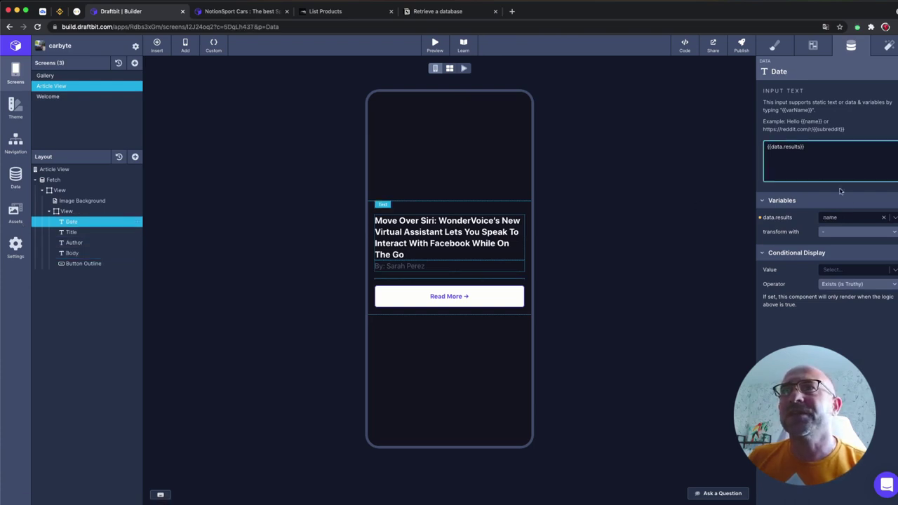
click(856, 217)
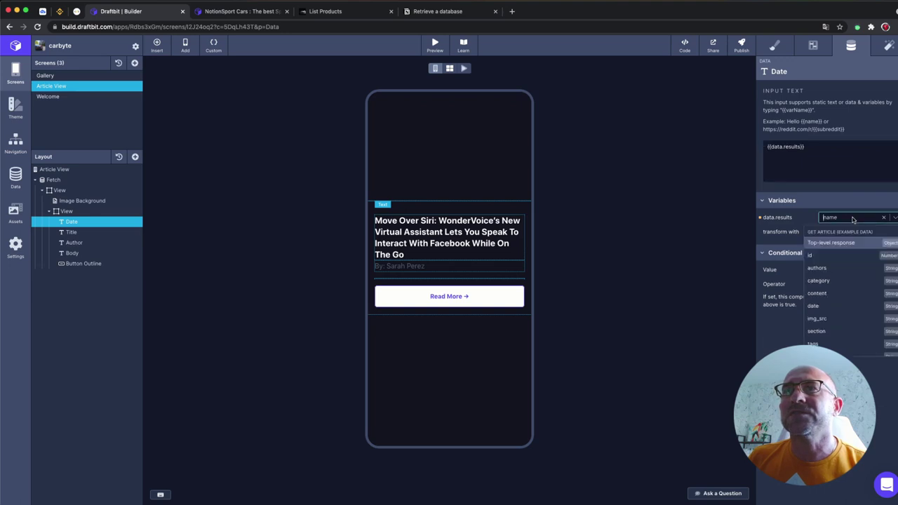
click(80, 232)
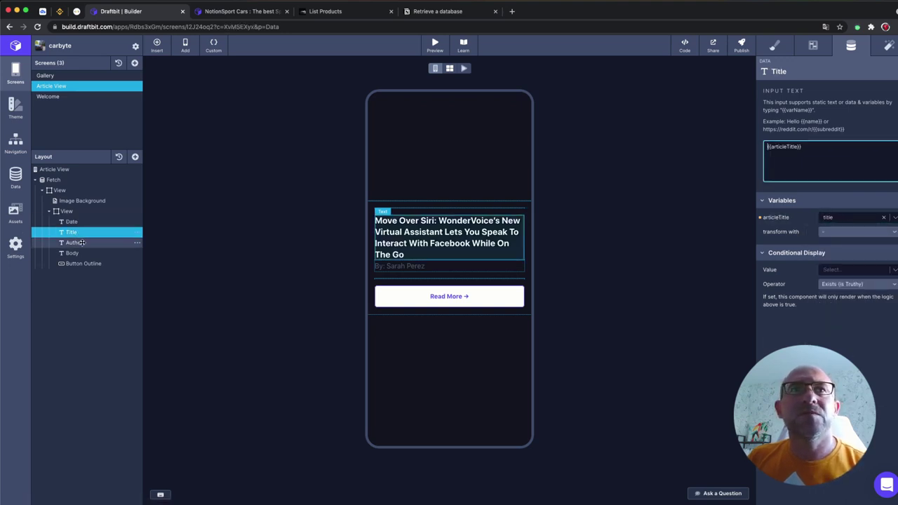
click(82, 242)
click(82, 254)
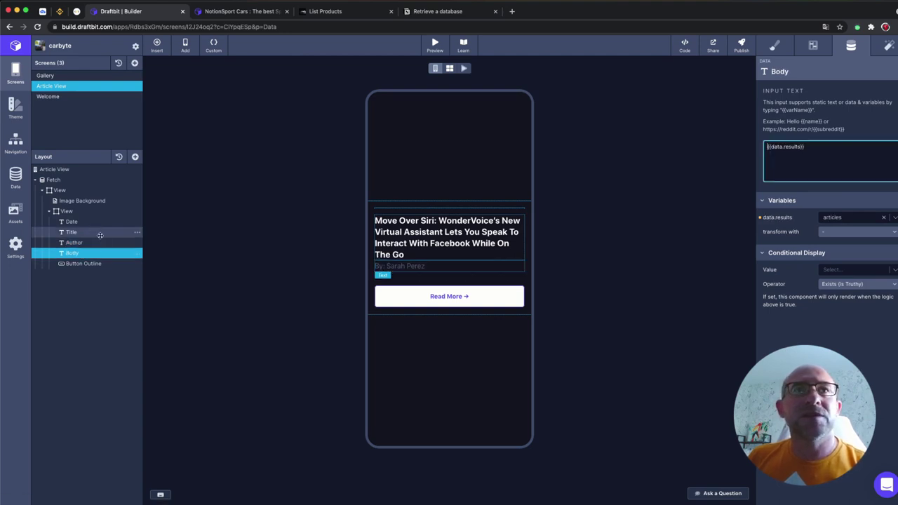
Add a new Text element into the View between Author and Body
click(136, 212)
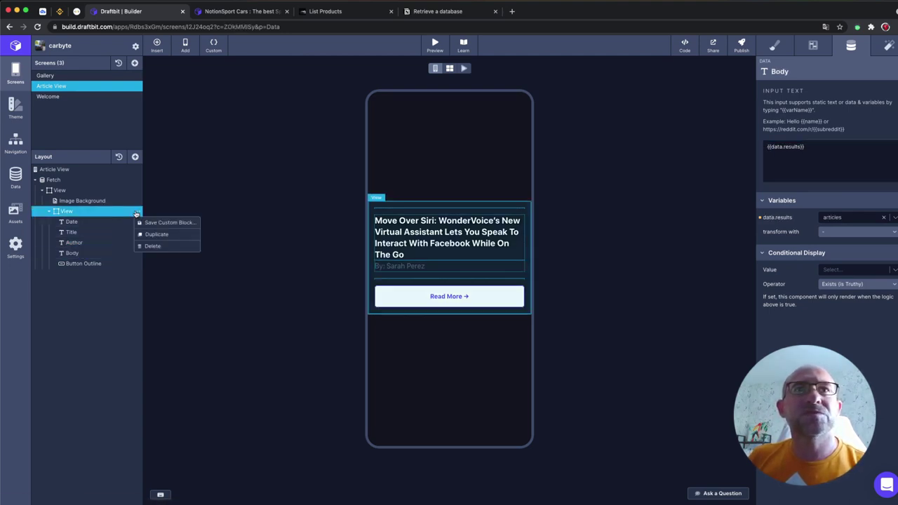
click(101, 285)
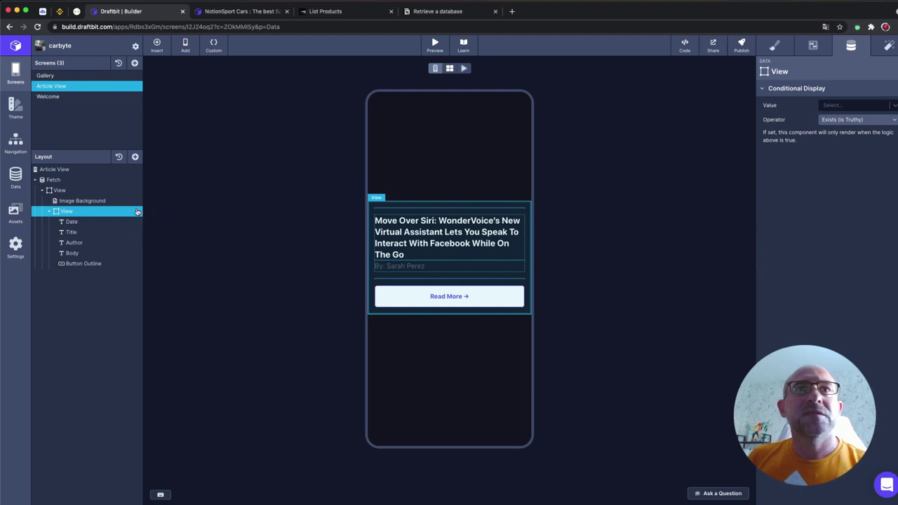
click(136, 157)
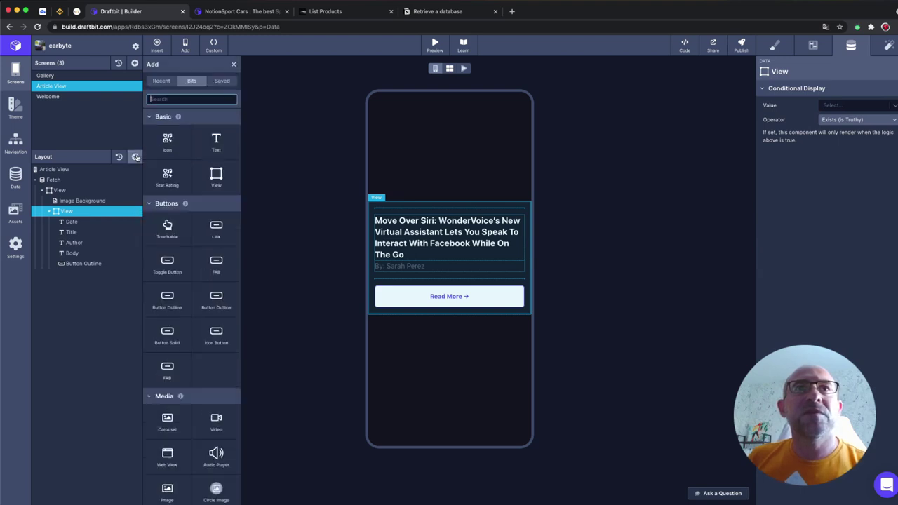
drag(173, 224, 83, 270)
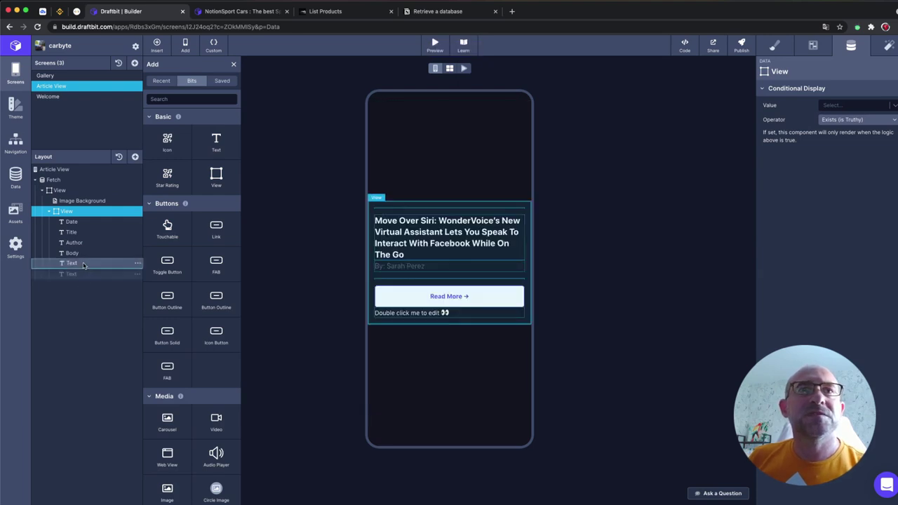
drag(83, 274, 80, 252)
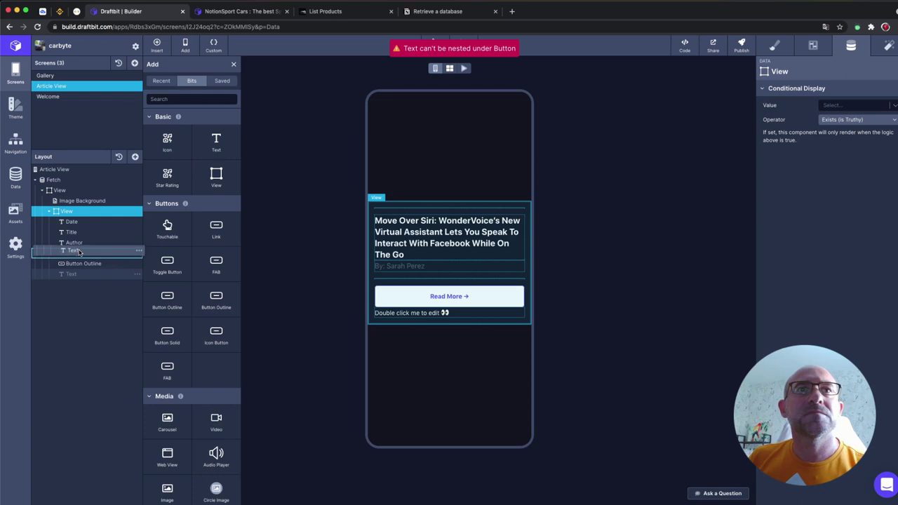
mouse_move(80, 252)
mouse_down()
mouse_move(78, 263)
mouse_move(74, 253)
mouse_up()
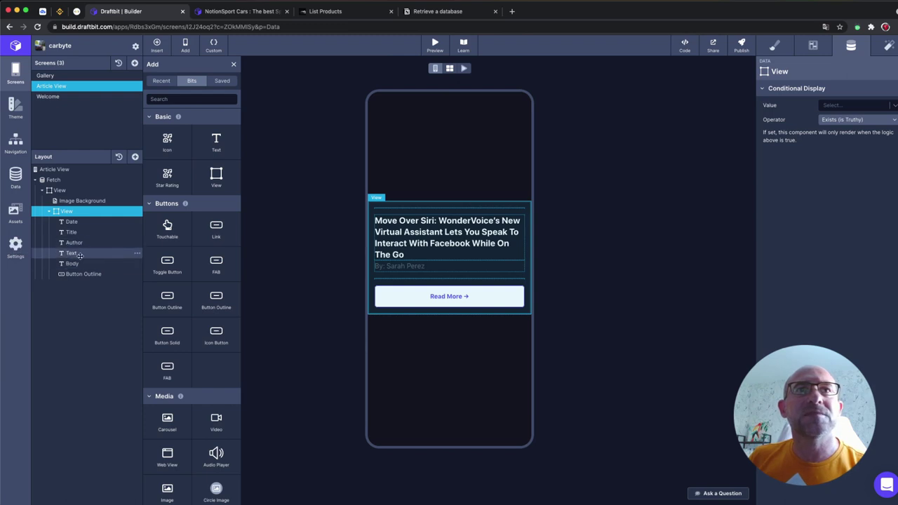
Set the new text to {{data.results}} mapped to the passed price parameter
click(124, 251)
click(809, 146)
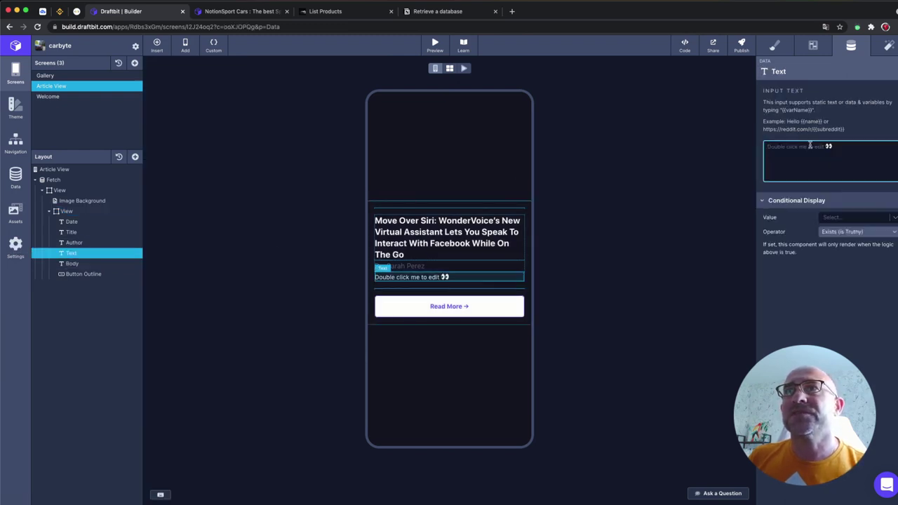
text({{)
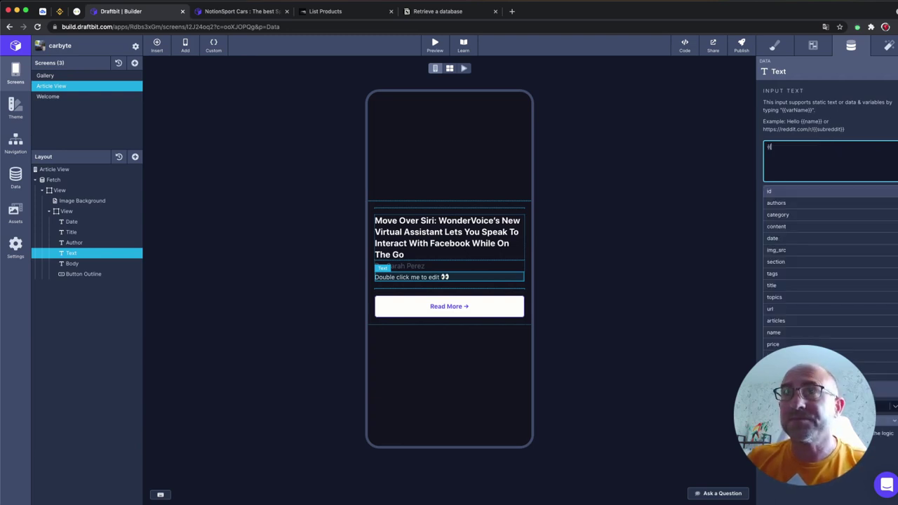
text(data)
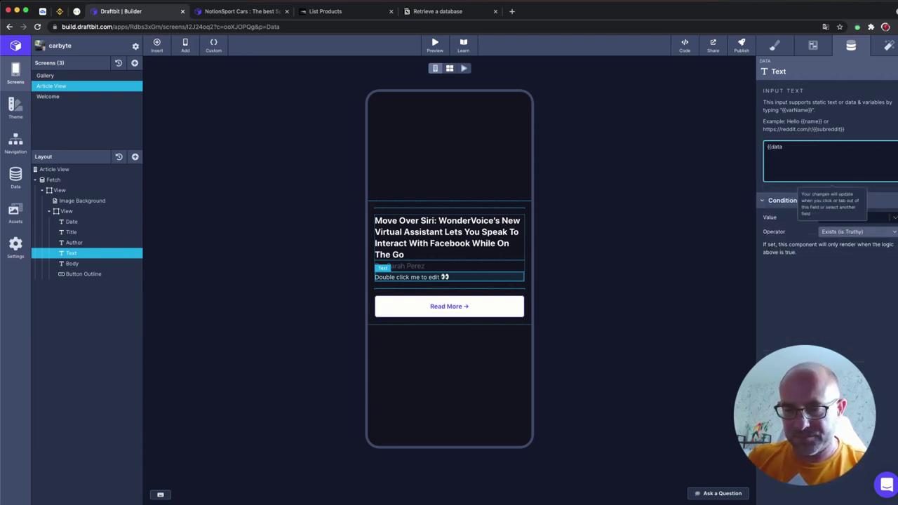
text(.re)
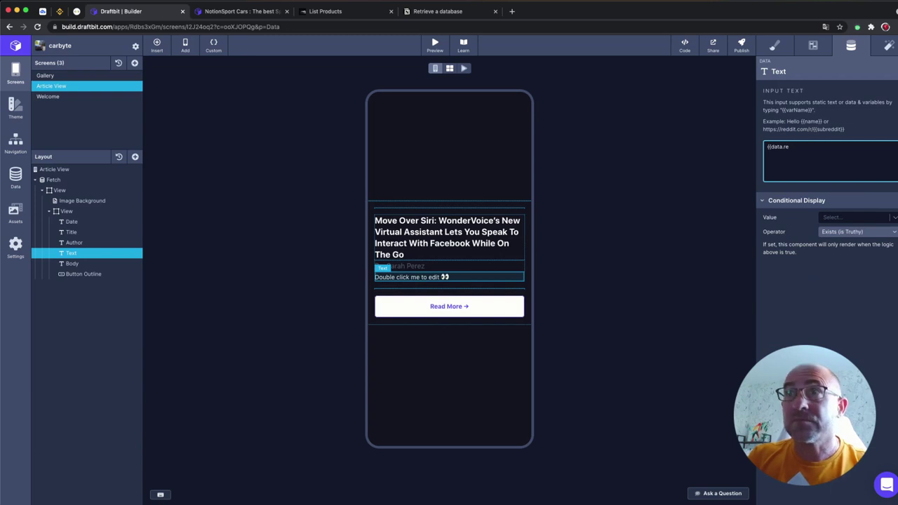
text(q)
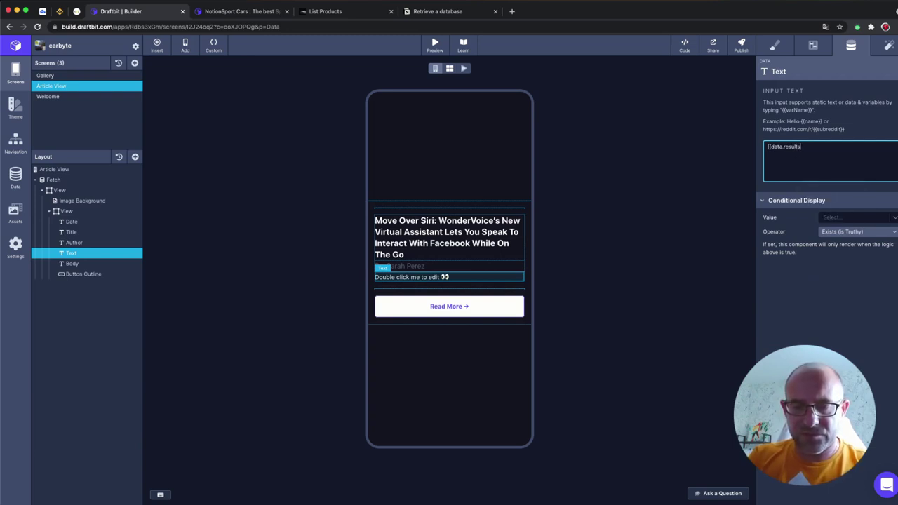
text(}})
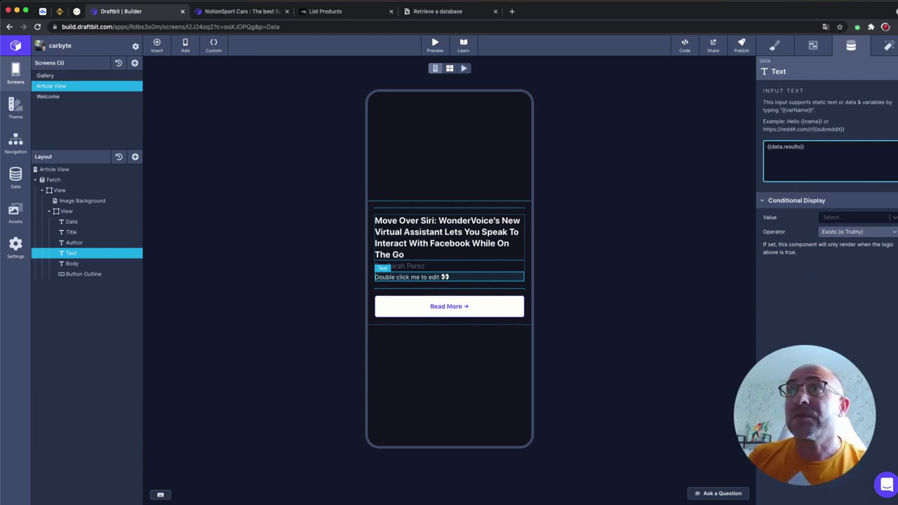
click(822, 288)
click(841, 217)
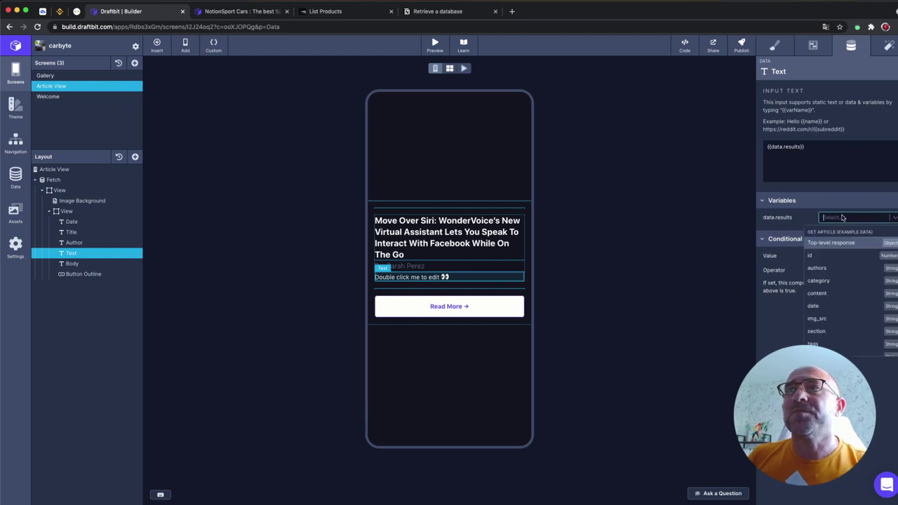
scroll(835, 330, down, 3)
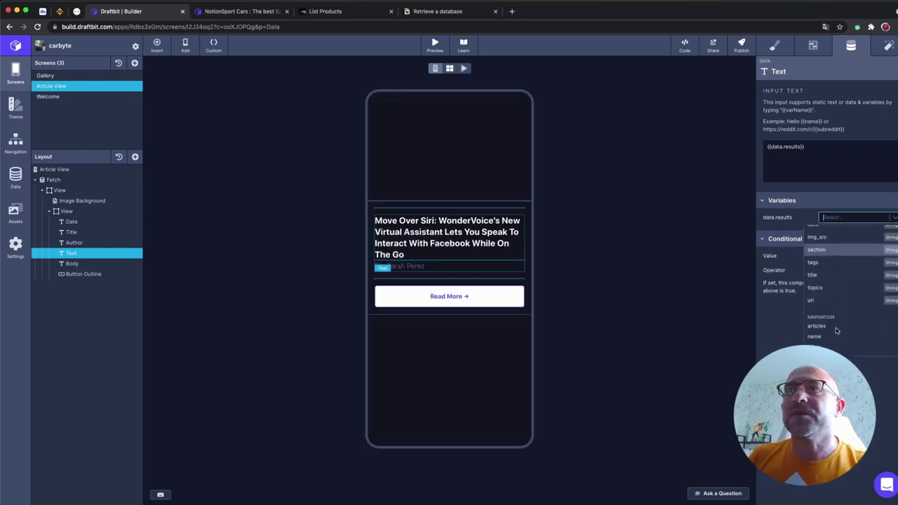
scroll(833, 329, down, 2)
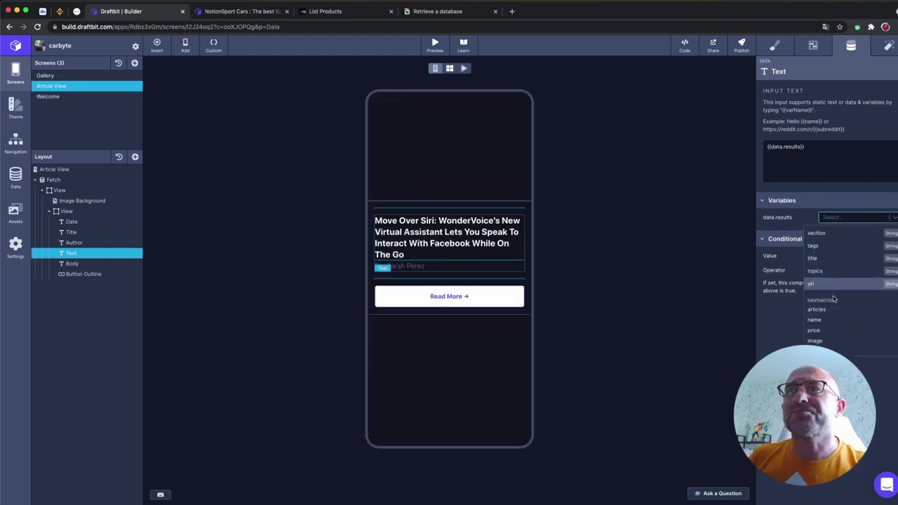
click(814, 330)
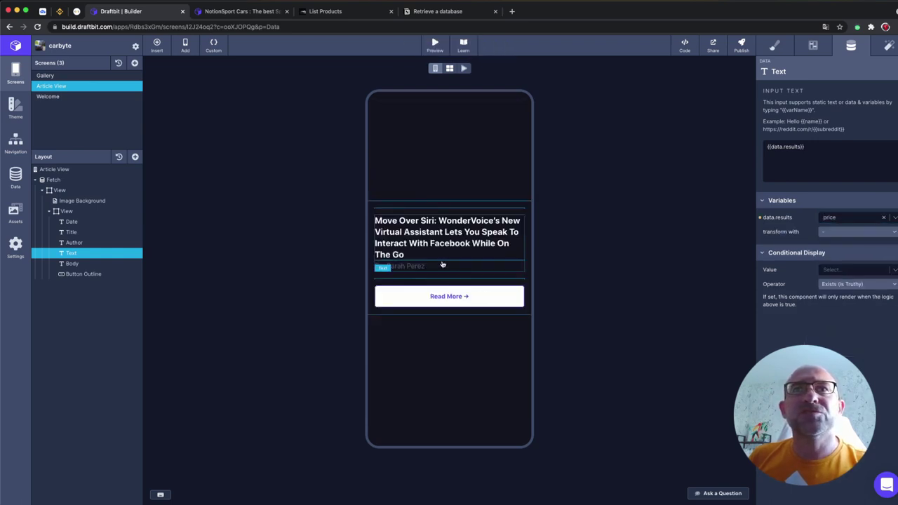
click(83, 274)
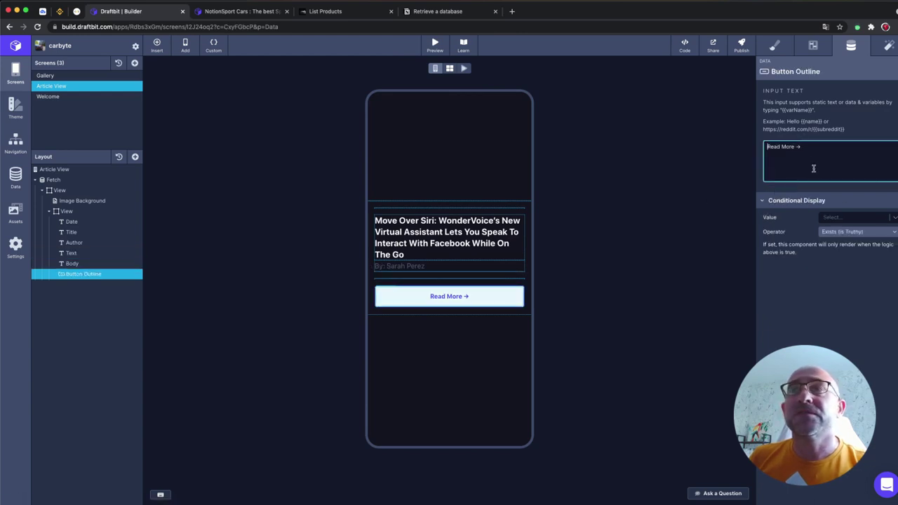
Delete the Read More button so Article View keeps only Date, Title, Author, Text and Body
drag(806, 147, 766, 147)
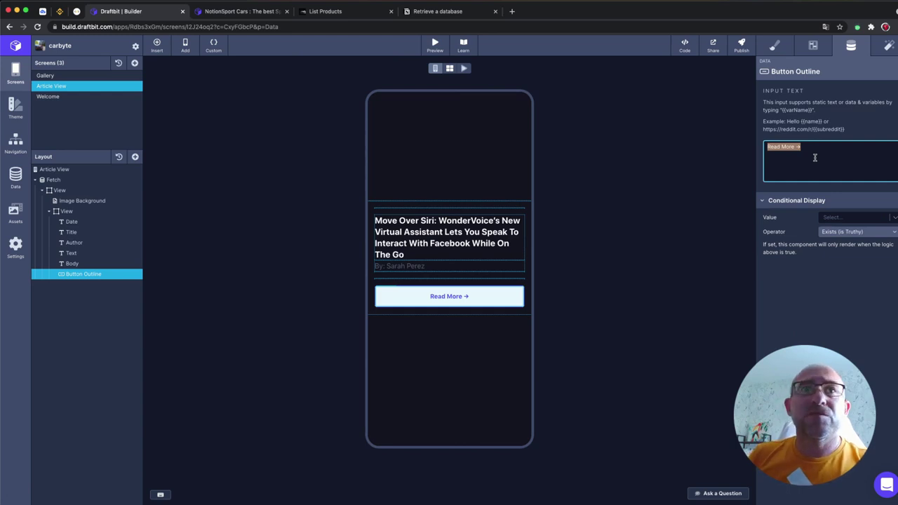
click(130, 282)
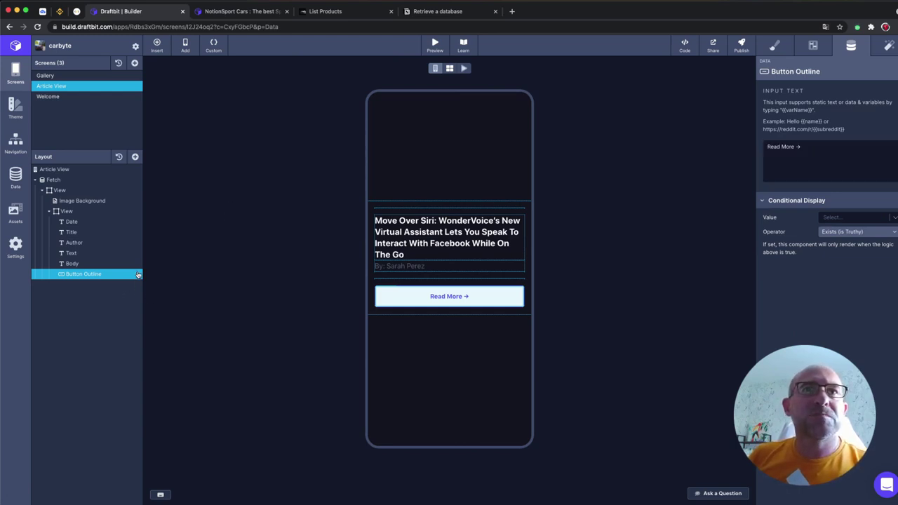
right_click(139, 275)
click(149, 311)
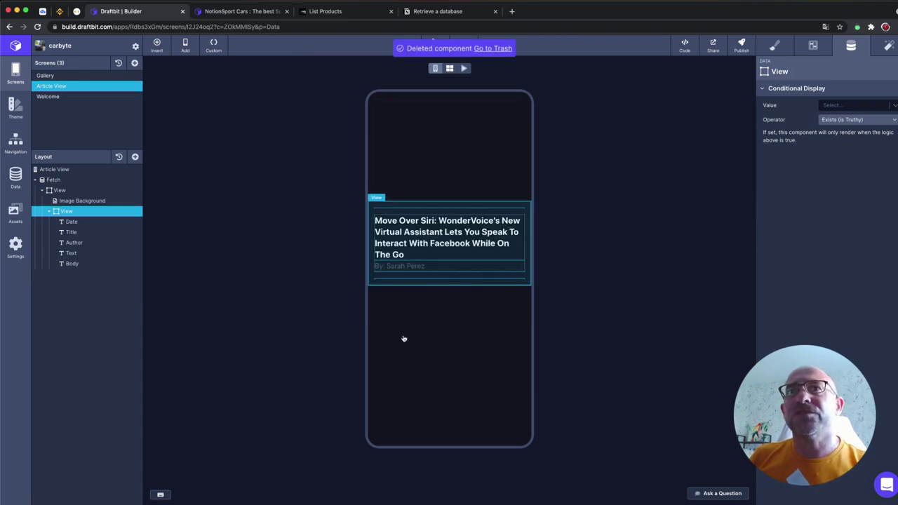
click(82, 200)
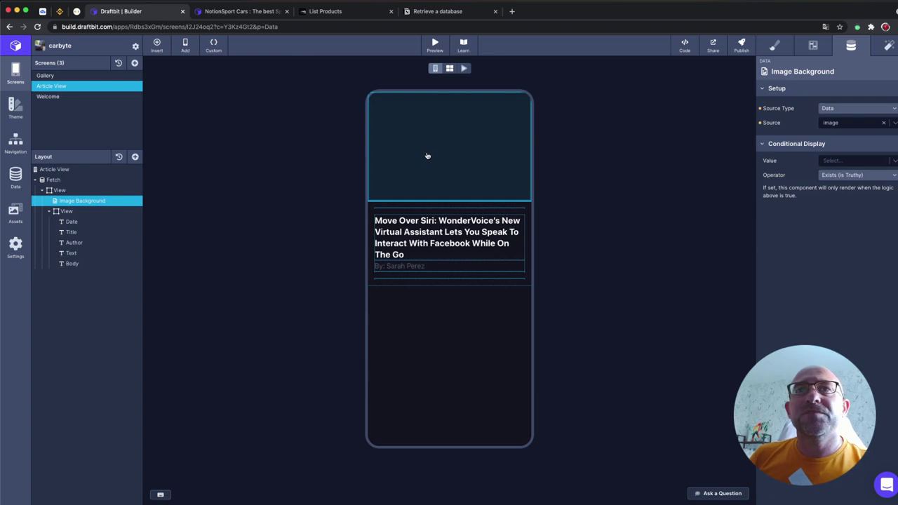
Keep the header image's source type as Data and launch Article View in live preview
click(859, 109)
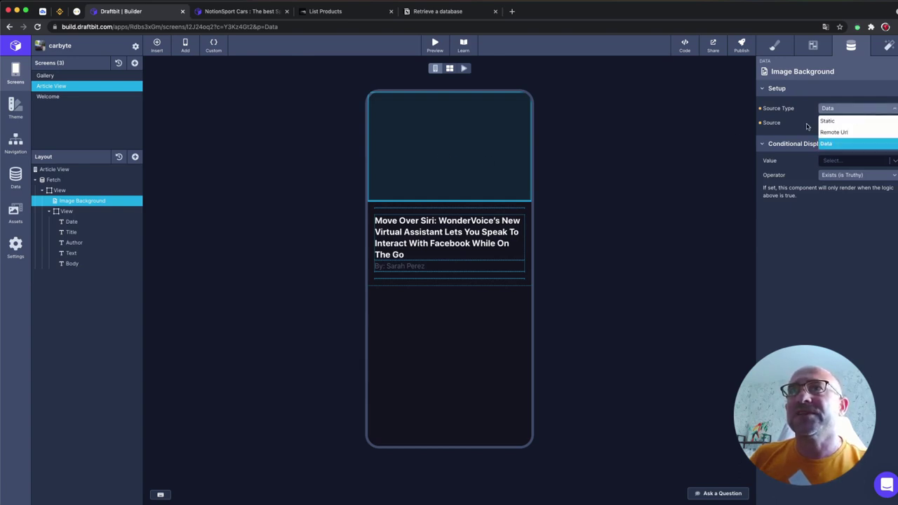
click(793, 273)
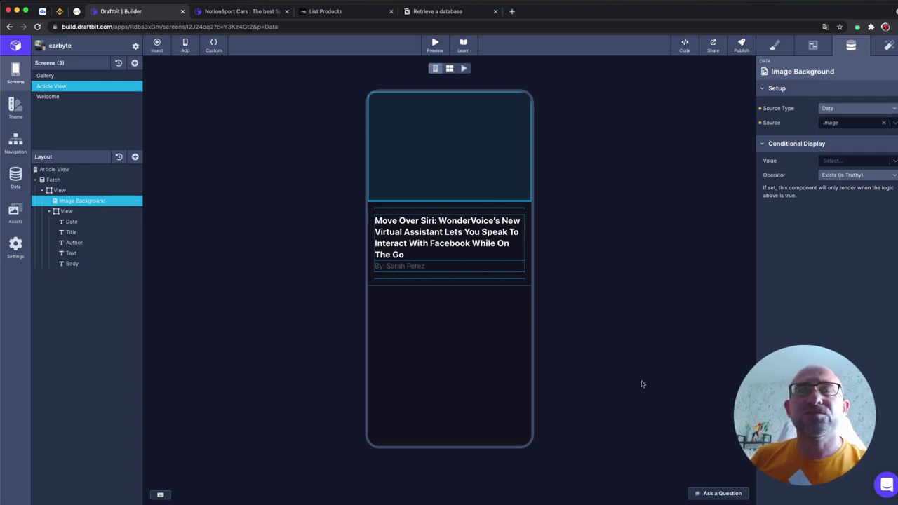
click(465, 69)
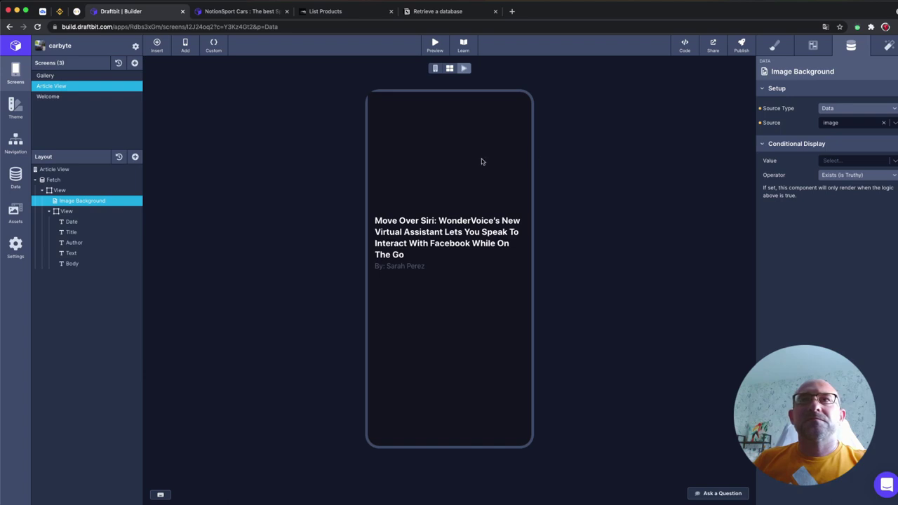
Go from the Welcome screen into the gallery and Bugatti Veron detail, then return to Article View
click(70, 98)
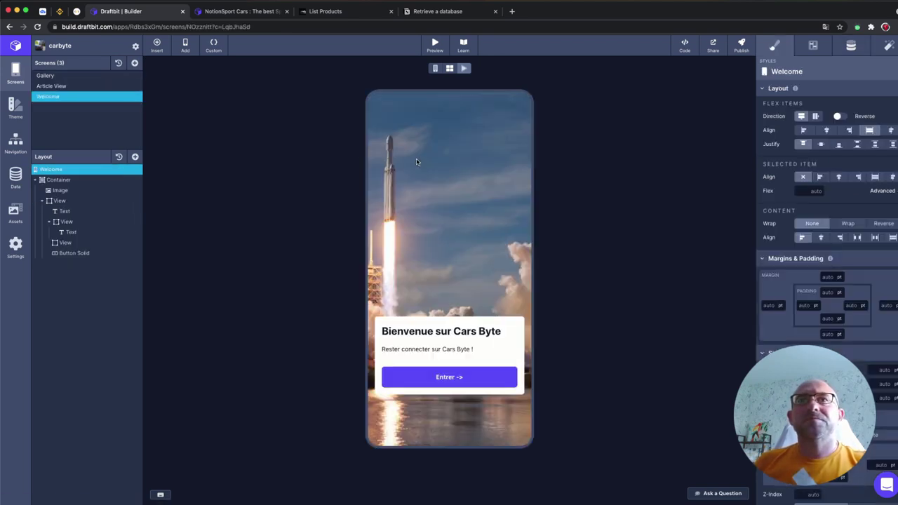
click(449, 384)
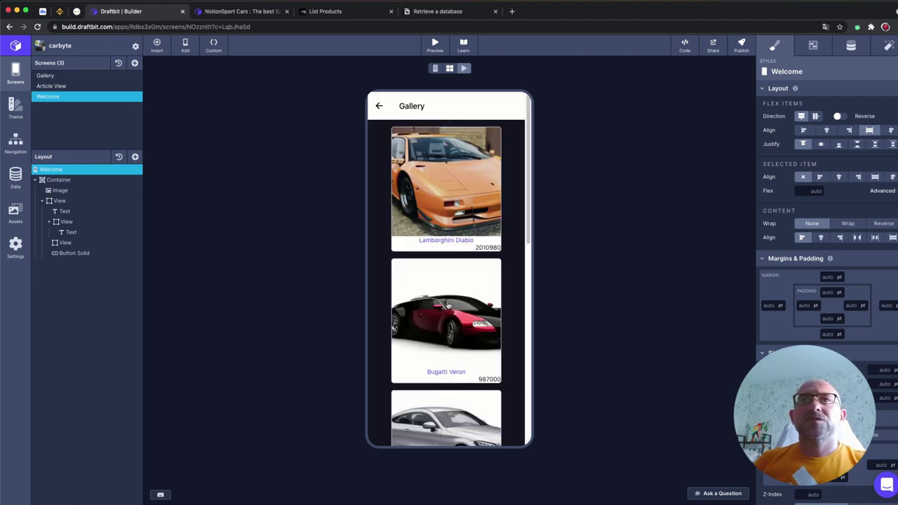
click(452, 307)
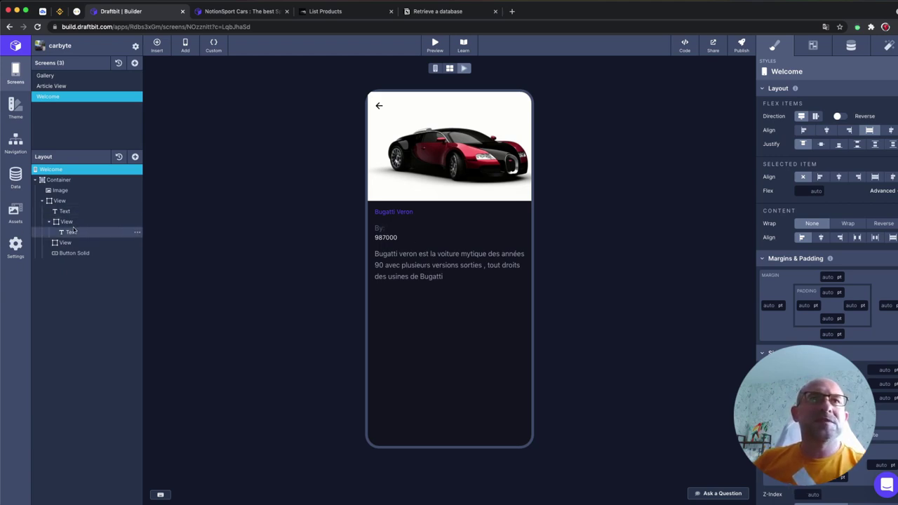
mouse_move(51, 85)
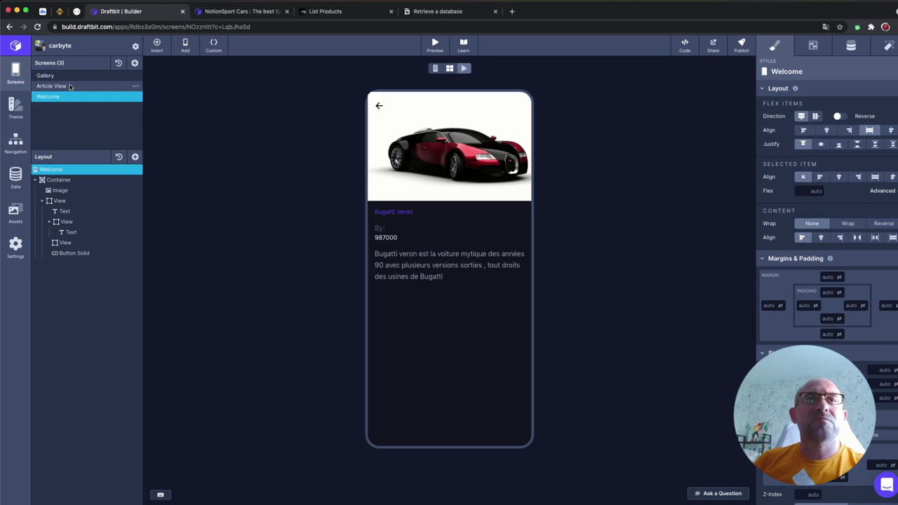
click(69, 87)
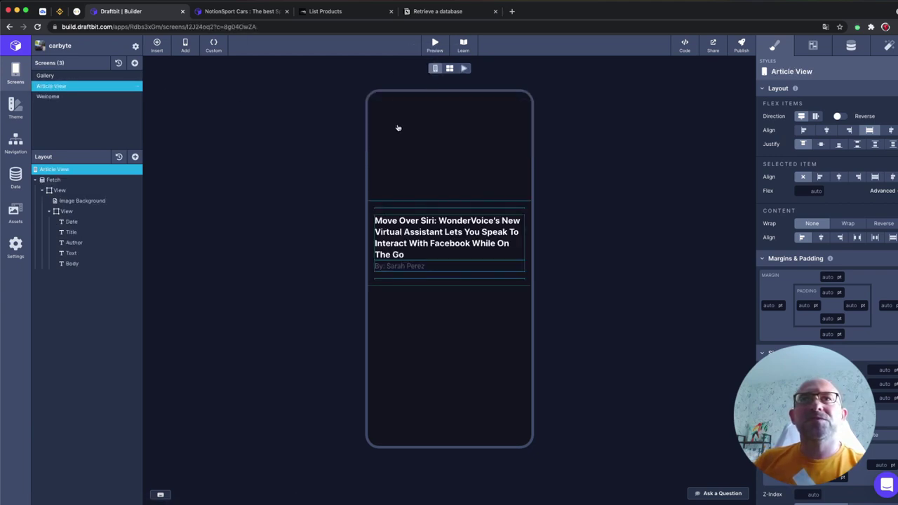
Replace the {{articleAuthor}} binding in the Author text's Input Text with a fixed author name
click(438, 269)
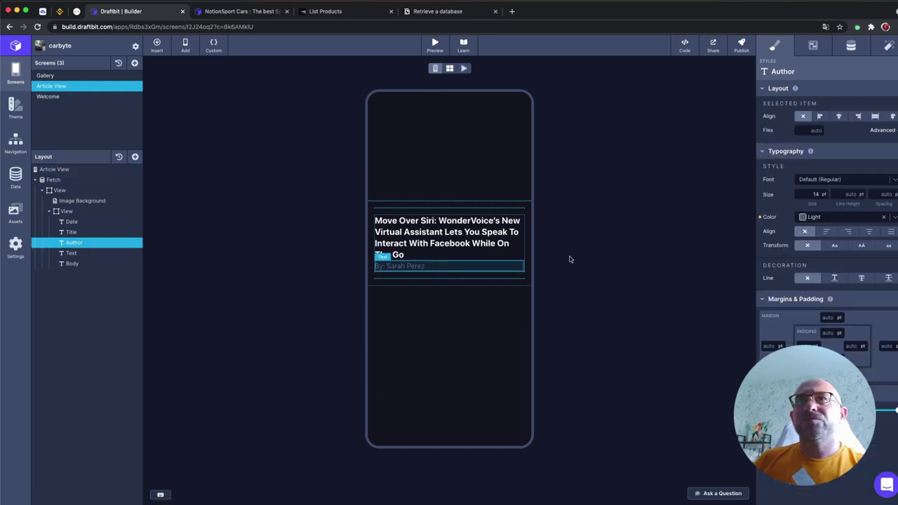
click(814, 47)
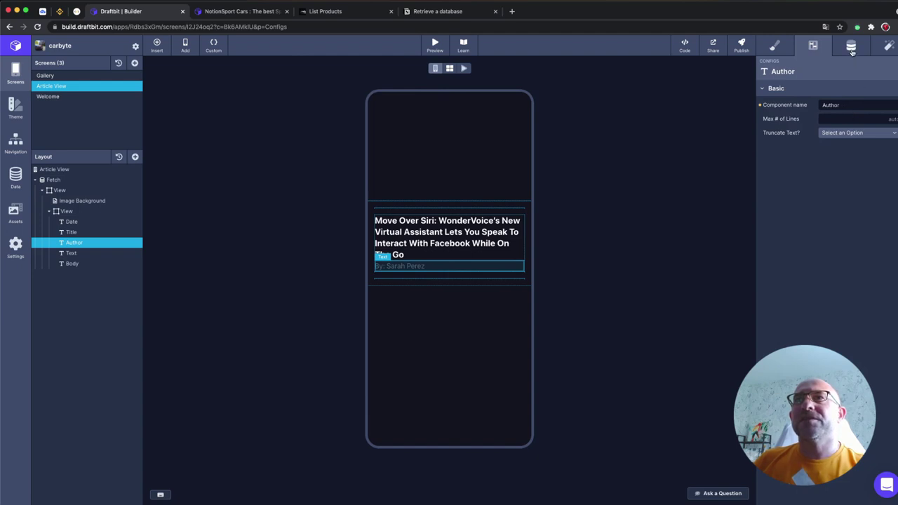
click(851, 49)
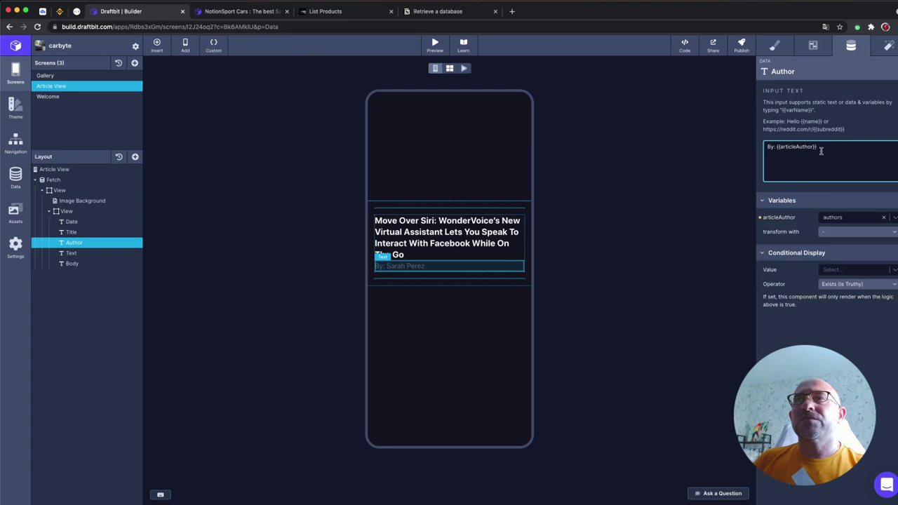
drag(812, 146, 781, 147)
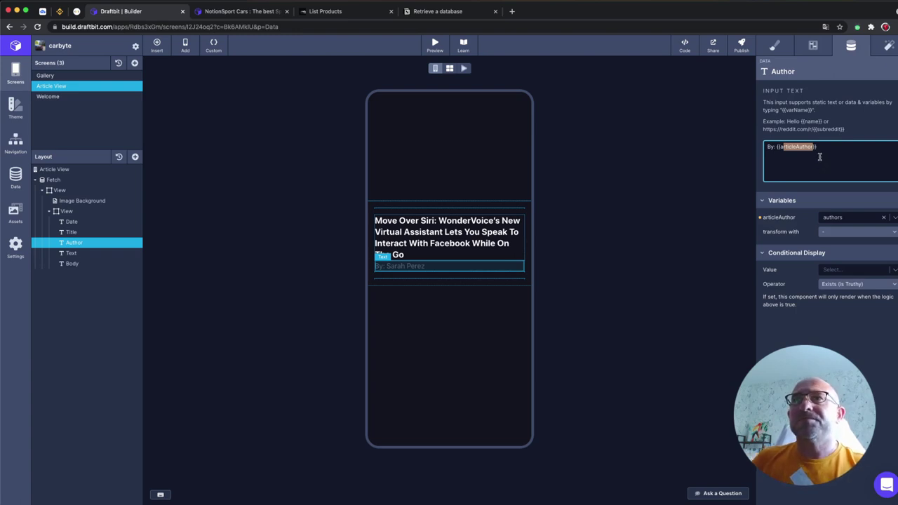
drag(817, 147, 779, 148)
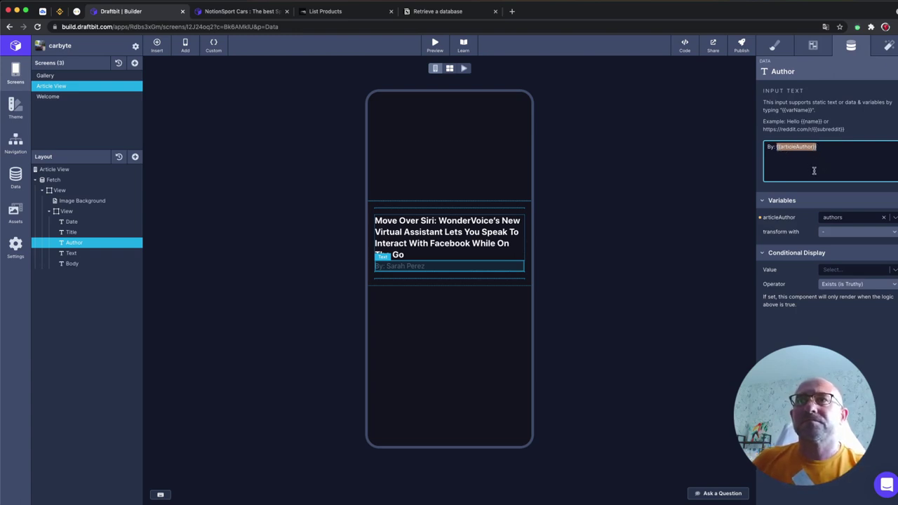
key(BackSpace)
text(ar)
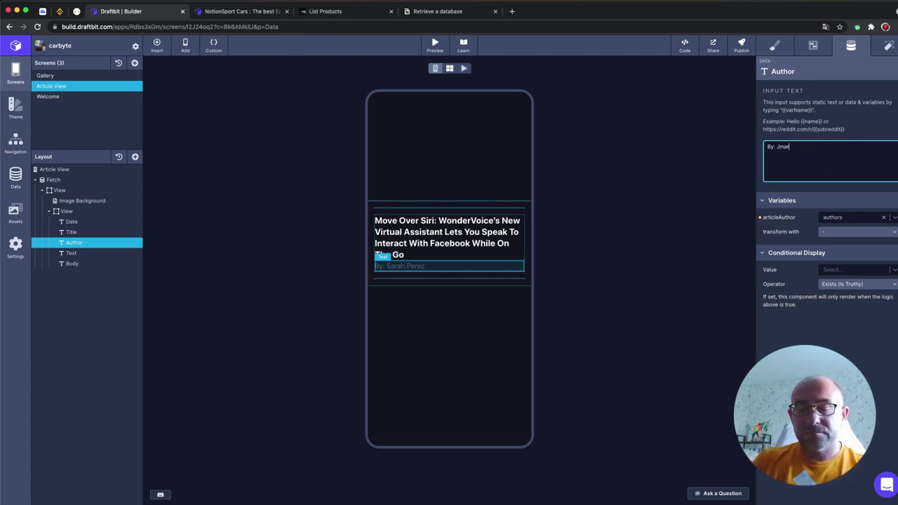
text(c)
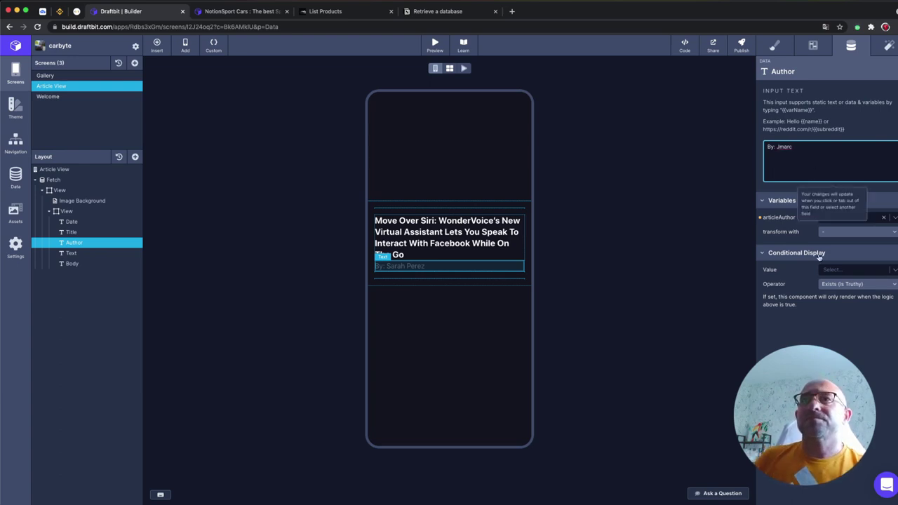
key(Tab)
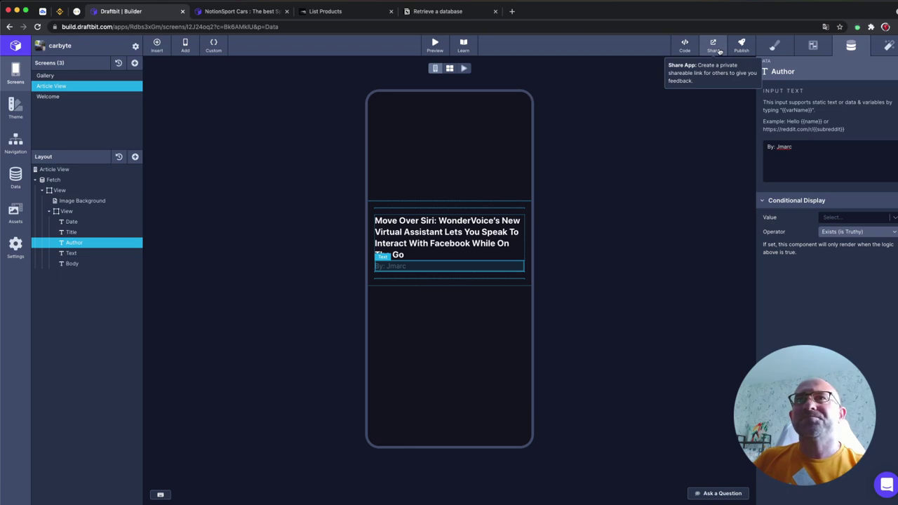
Create a public shared link for the carbyte app and open its share page
click(717, 49)
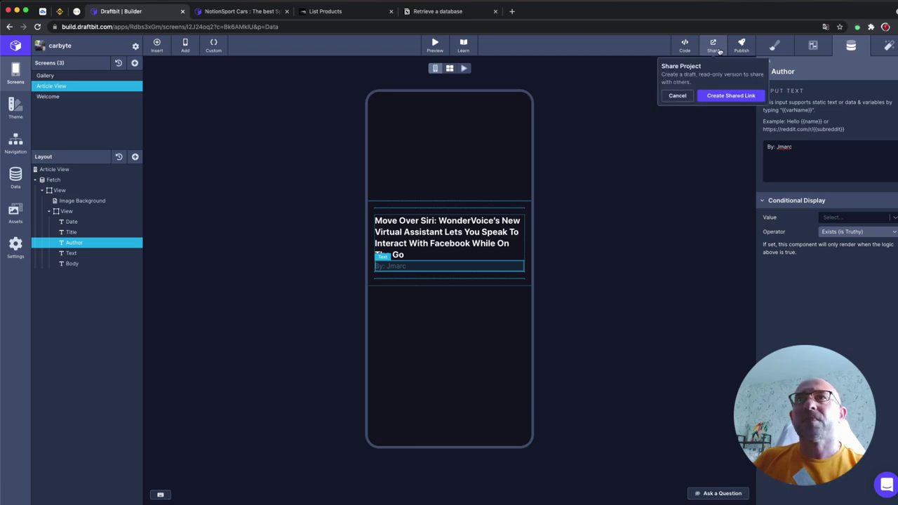
click(726, 97)
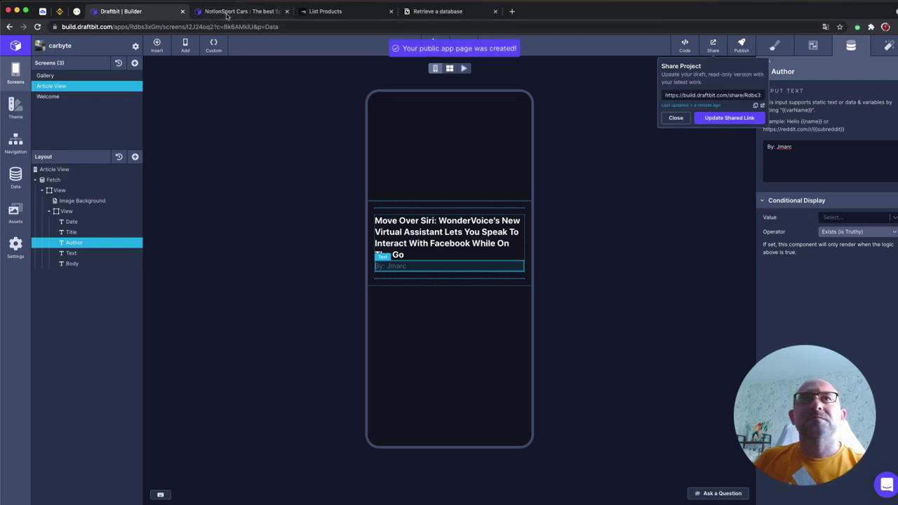
click(286, 12)
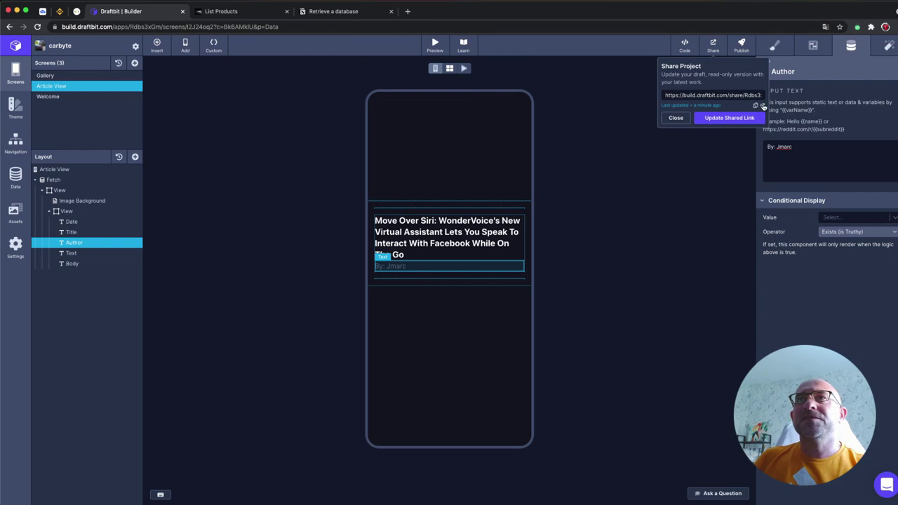
click(762, 106)
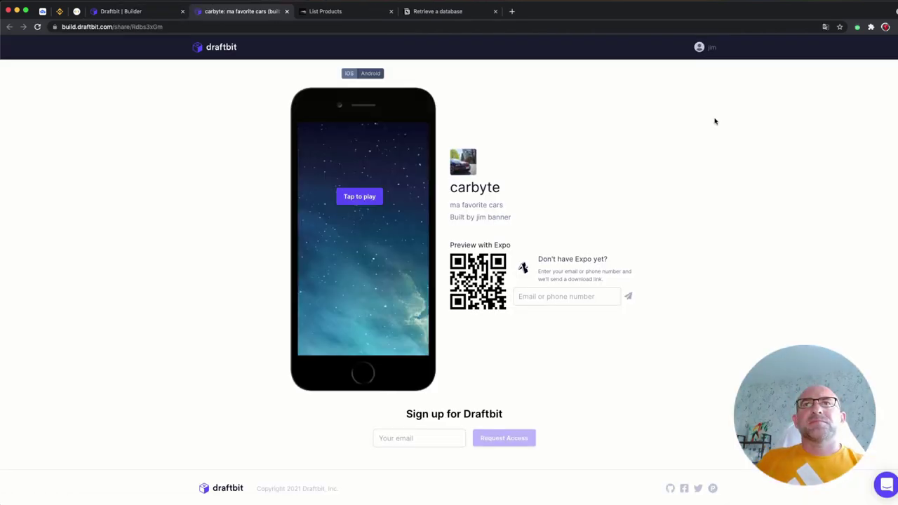
Start the share-page preview and enter the car gallery from the welcome screen
click(366, 199)
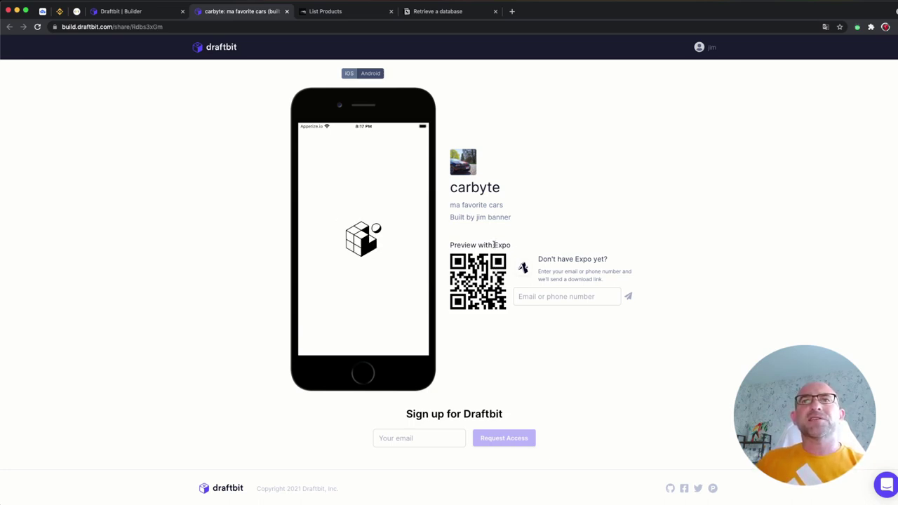
drag(494, 245, 513, 246)
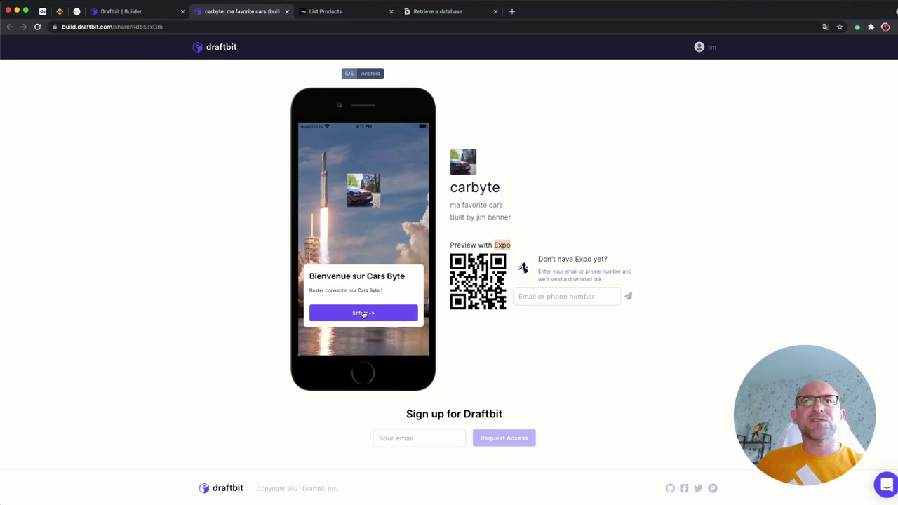
click(364, 314)
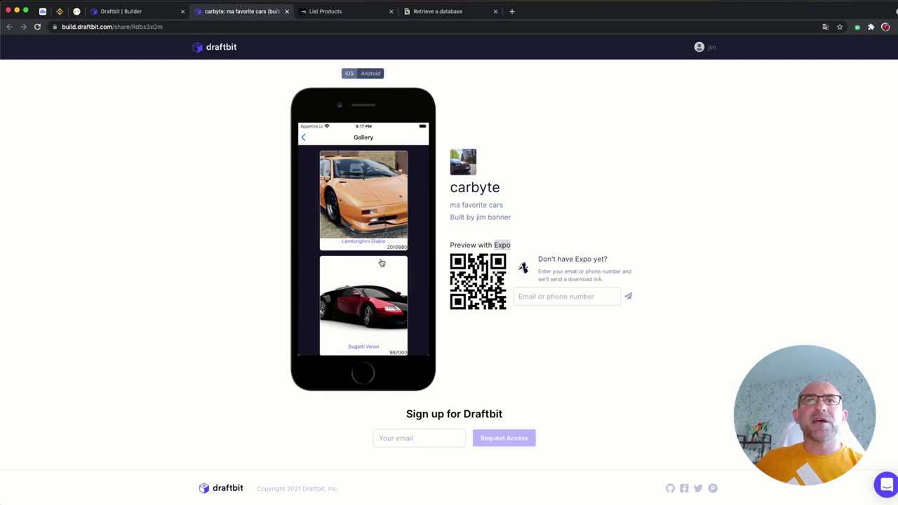
Browse the gallery list and open the Porsche Carrera 4 detail page
scroll(398, 181, down, 1)
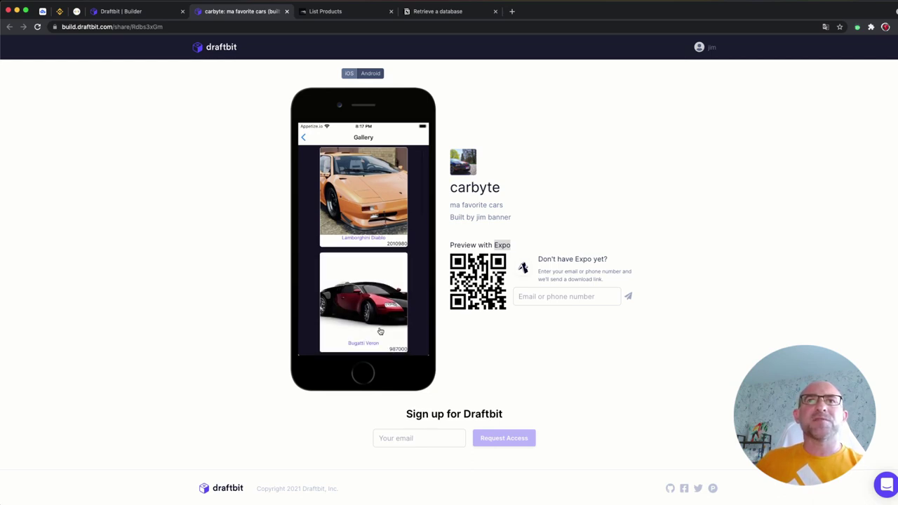
scroll(384, 189, down, 3)
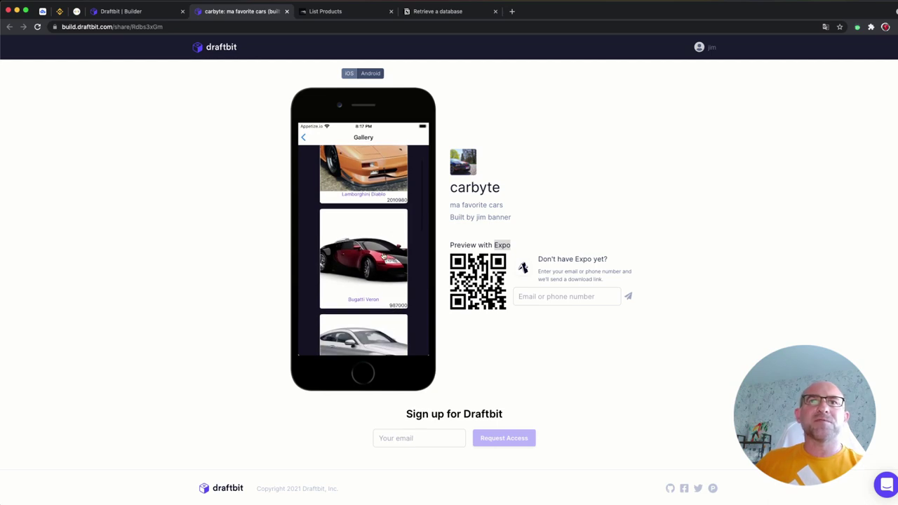
scroll(385, 176, down, 1)
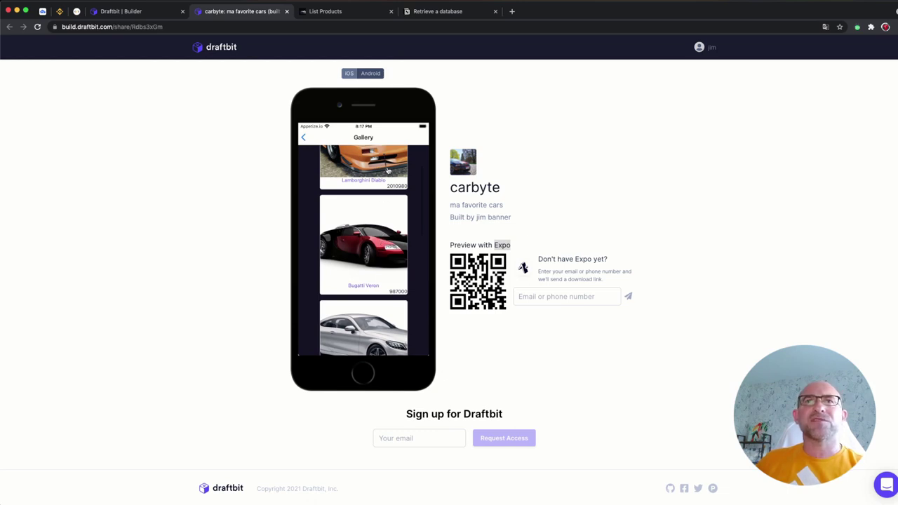
scroll(388, 294, down, 3)
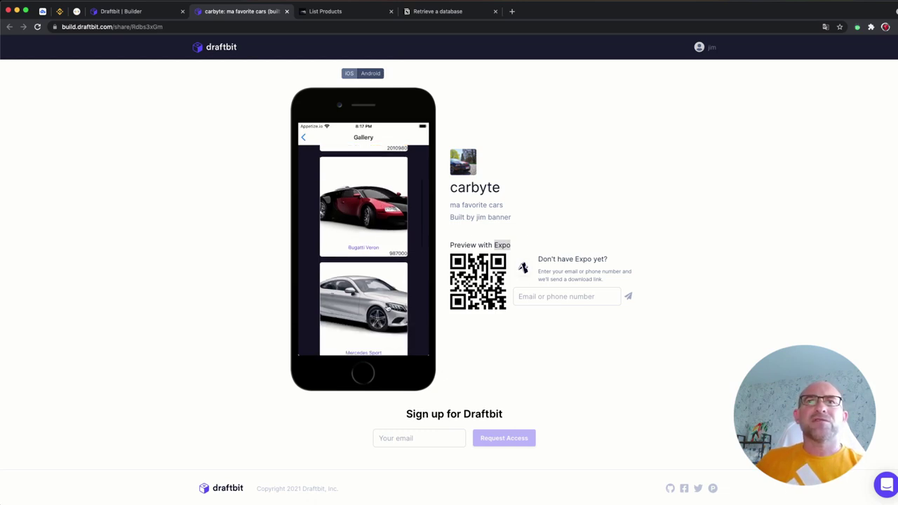
scroll(387, 307, down, 5)
scroll(392, 294, up, 5)
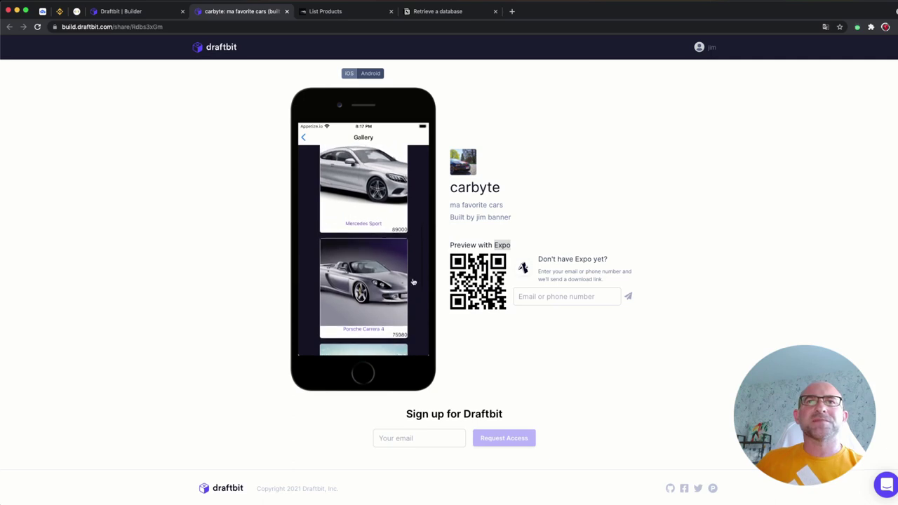
click(376, 287)
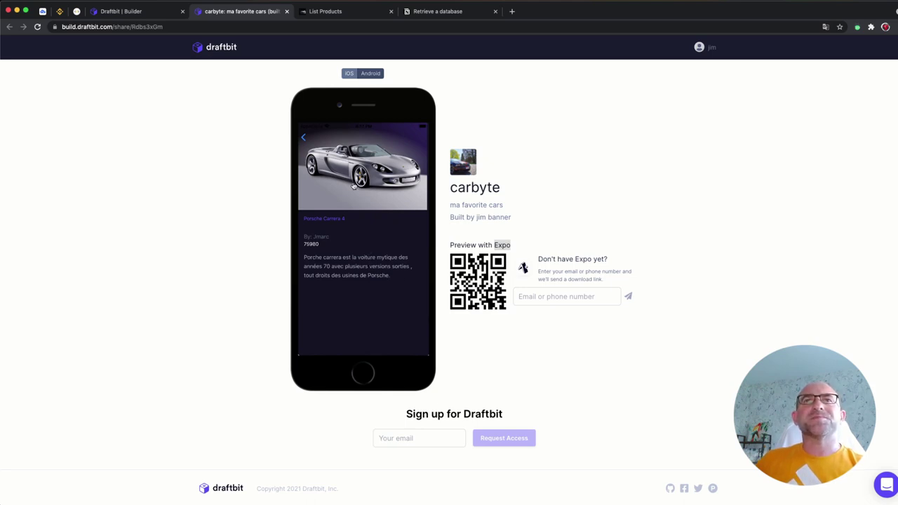
Return to the welcome screen and enter the car gallery again
click(303, 139)
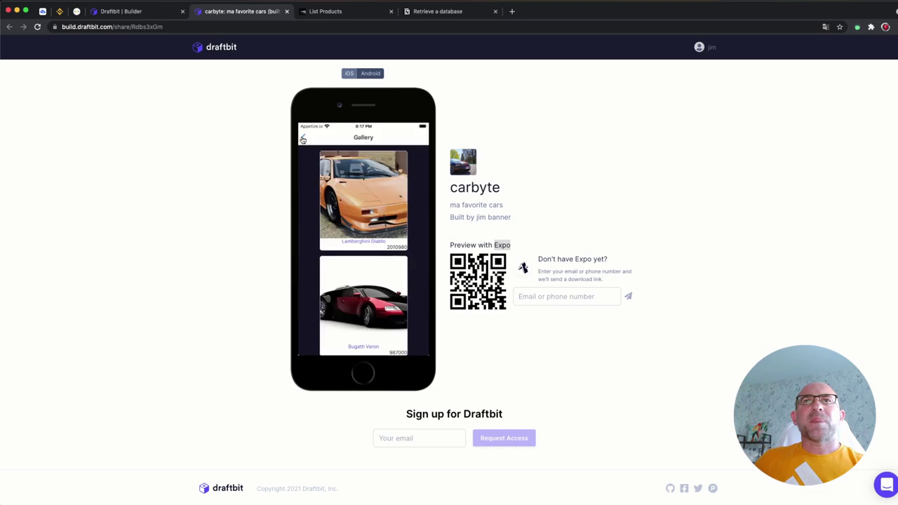
click(302, 139)
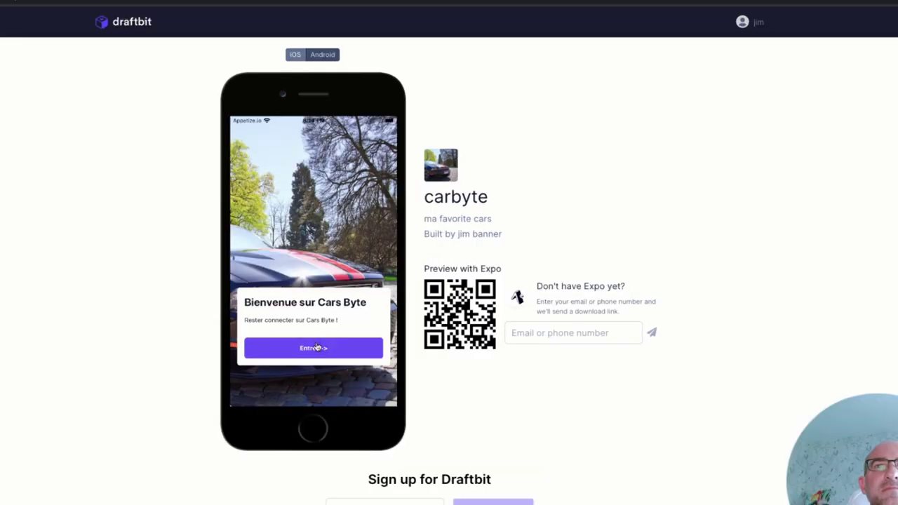
click(364, 312)
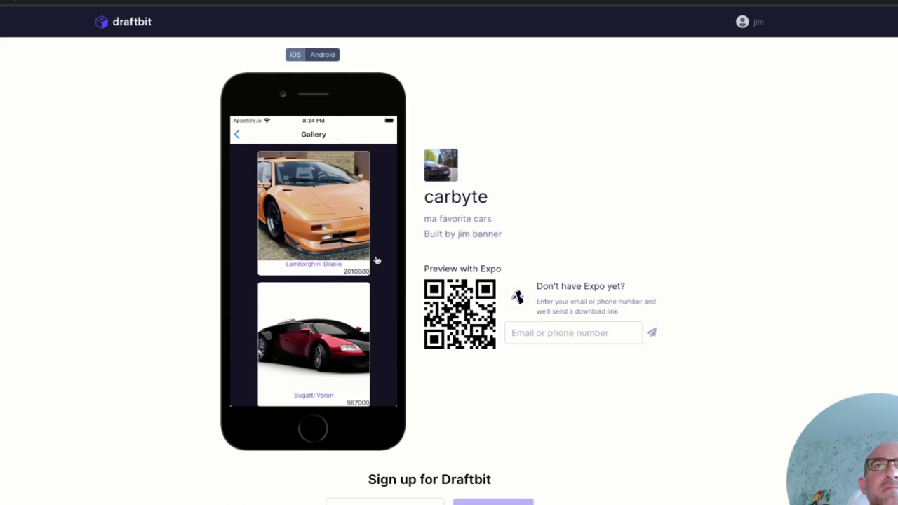
Scroll down the preview's car gallery and open the Ferrari F40 card
scroll(367, 257, down, 2)
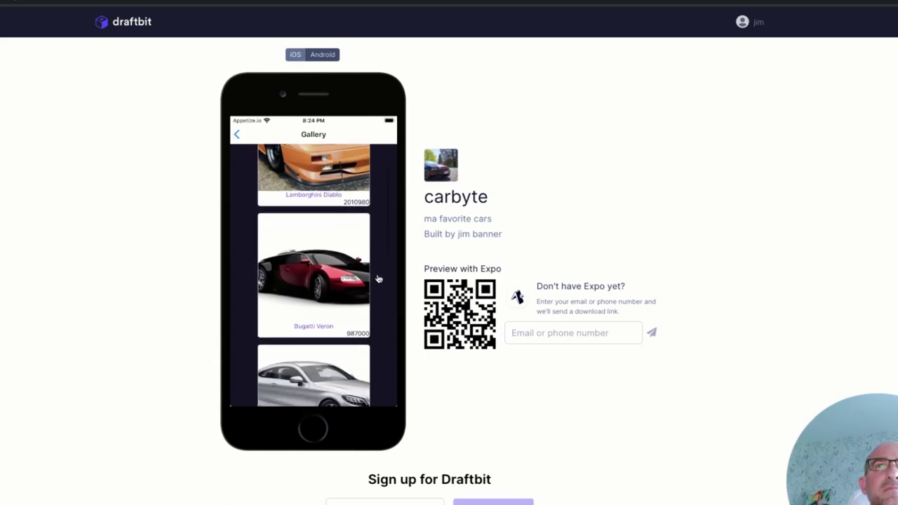
scroll(376, 181, down, 1)
scroll(379, 281, down, 2)
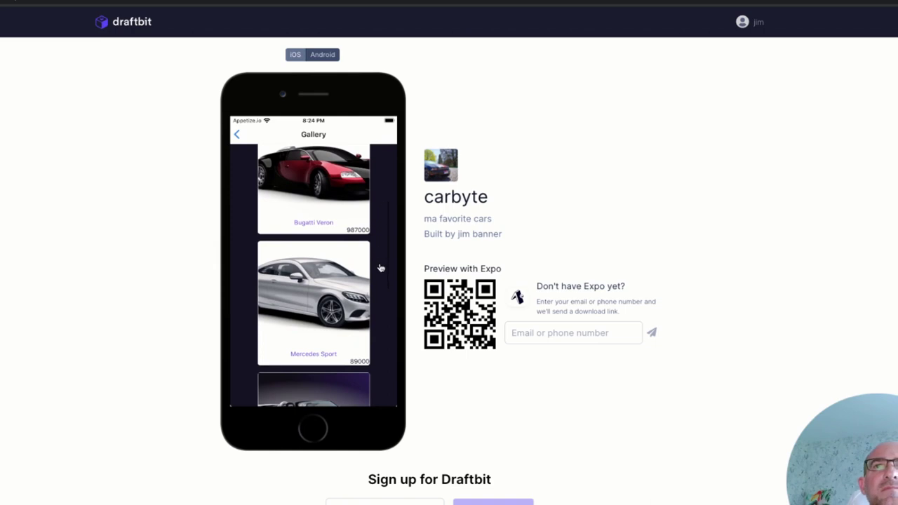
scroll(390, 186, down, 5)
scroll(391, 185, down, 5)
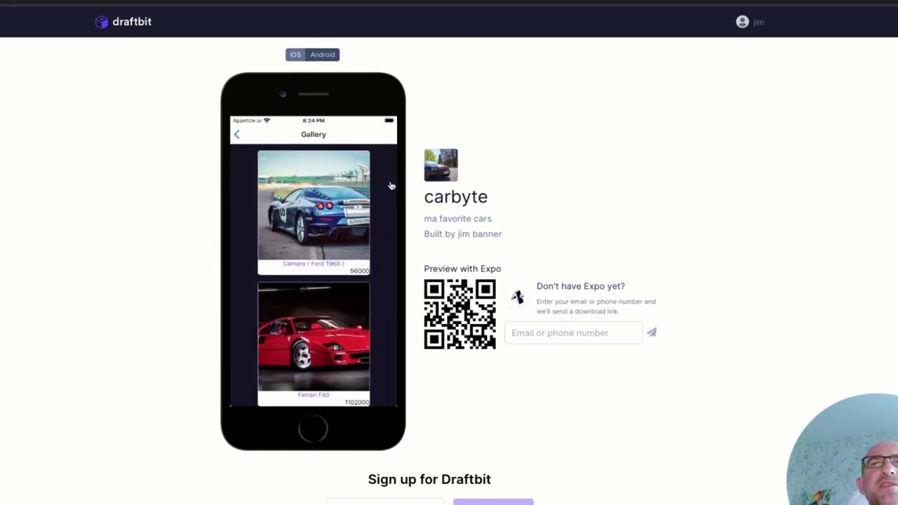
click(331, 332)
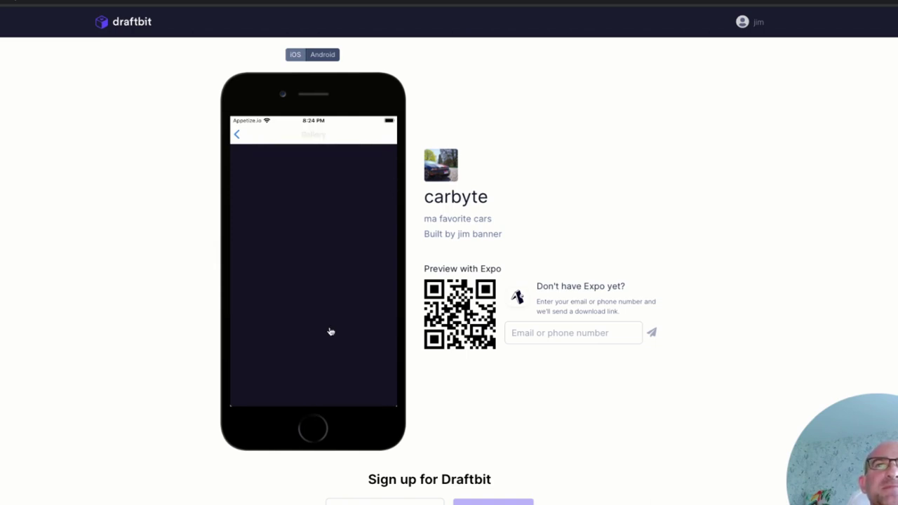